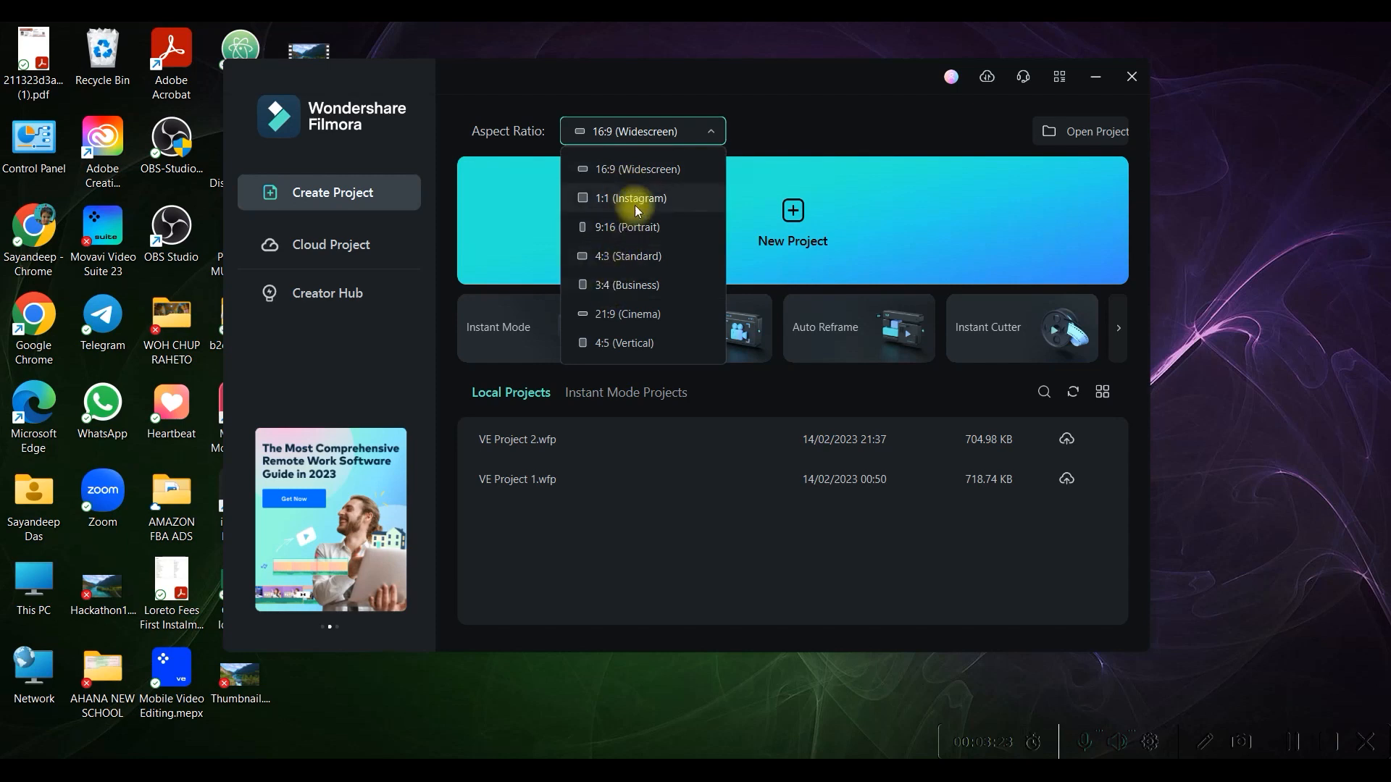
- Set the new project's aspect ratio to 16:9 (Widescreen) and add a new folder under the project media
left_click(648, 169)
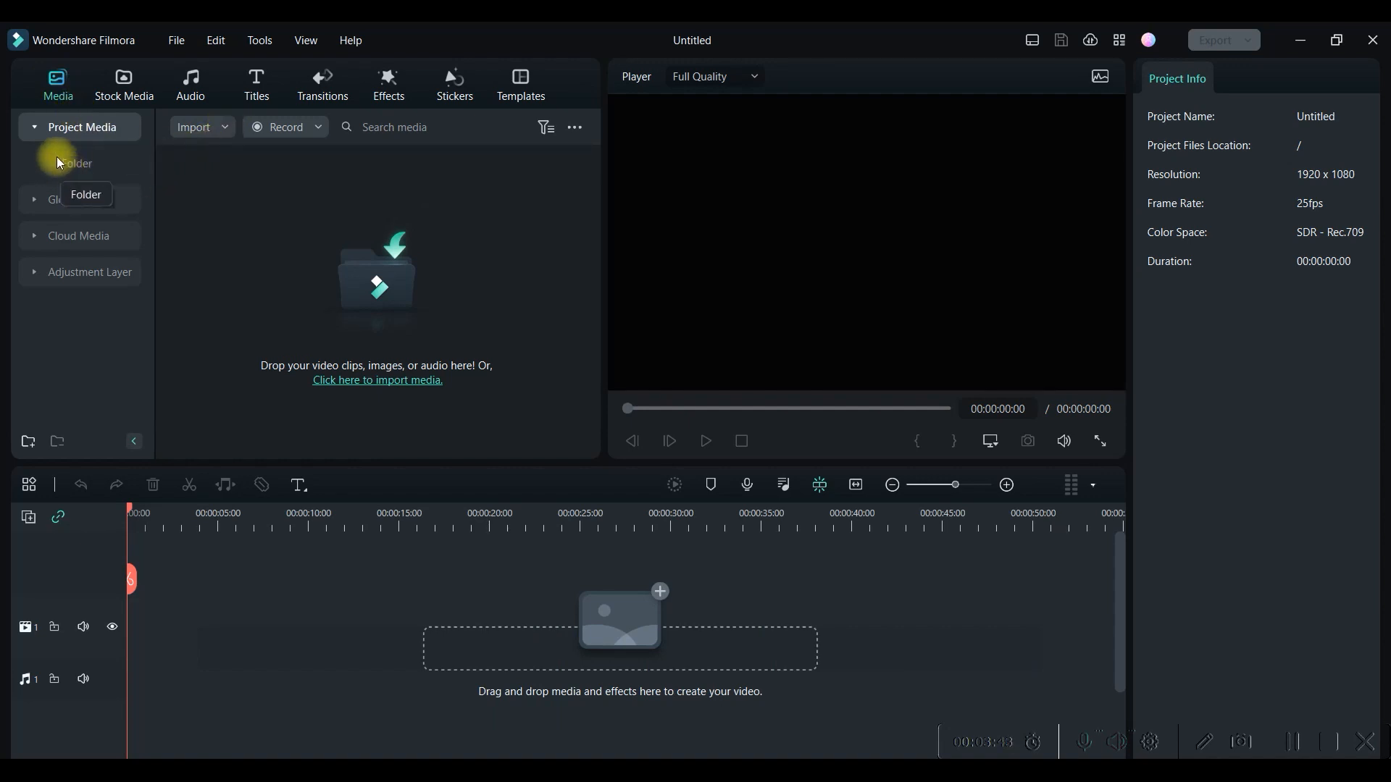
right_click(75, 130)
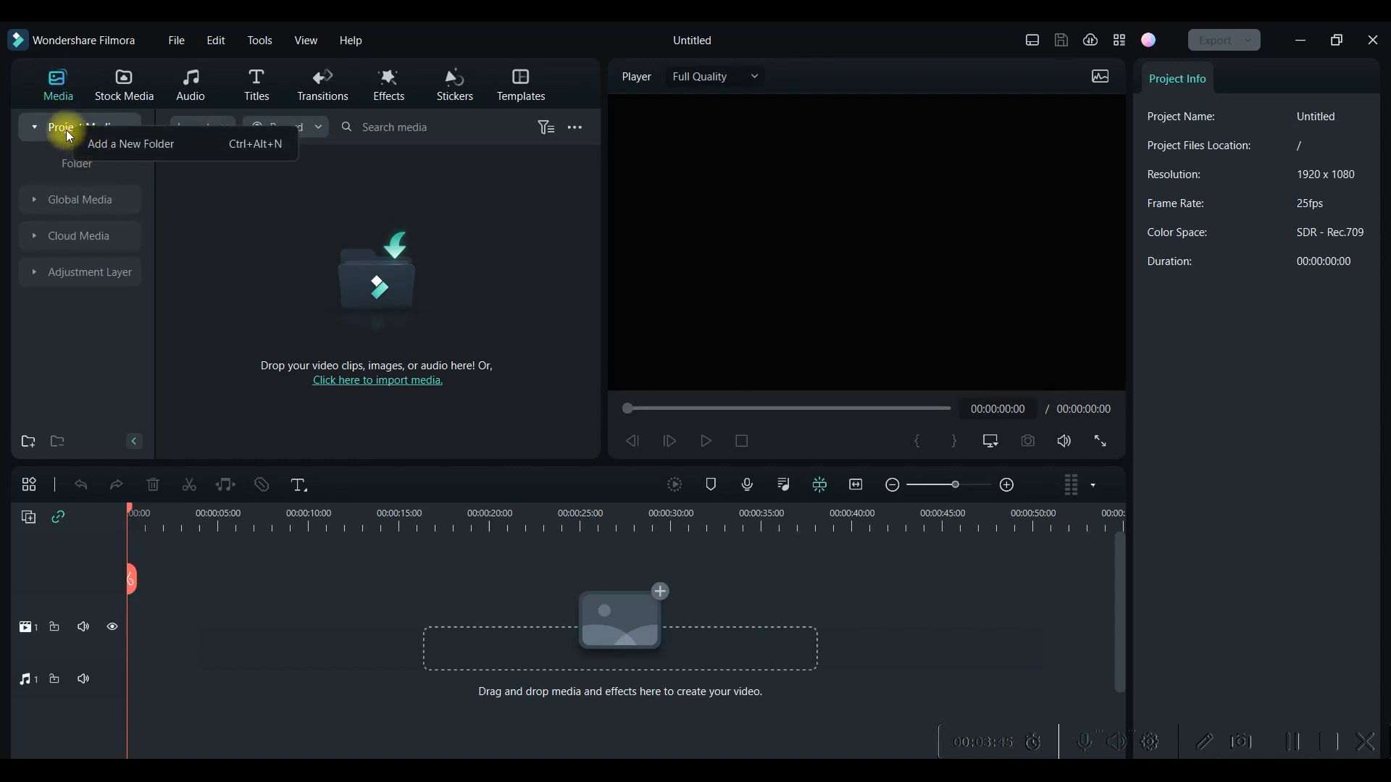
left_click(112, 148)
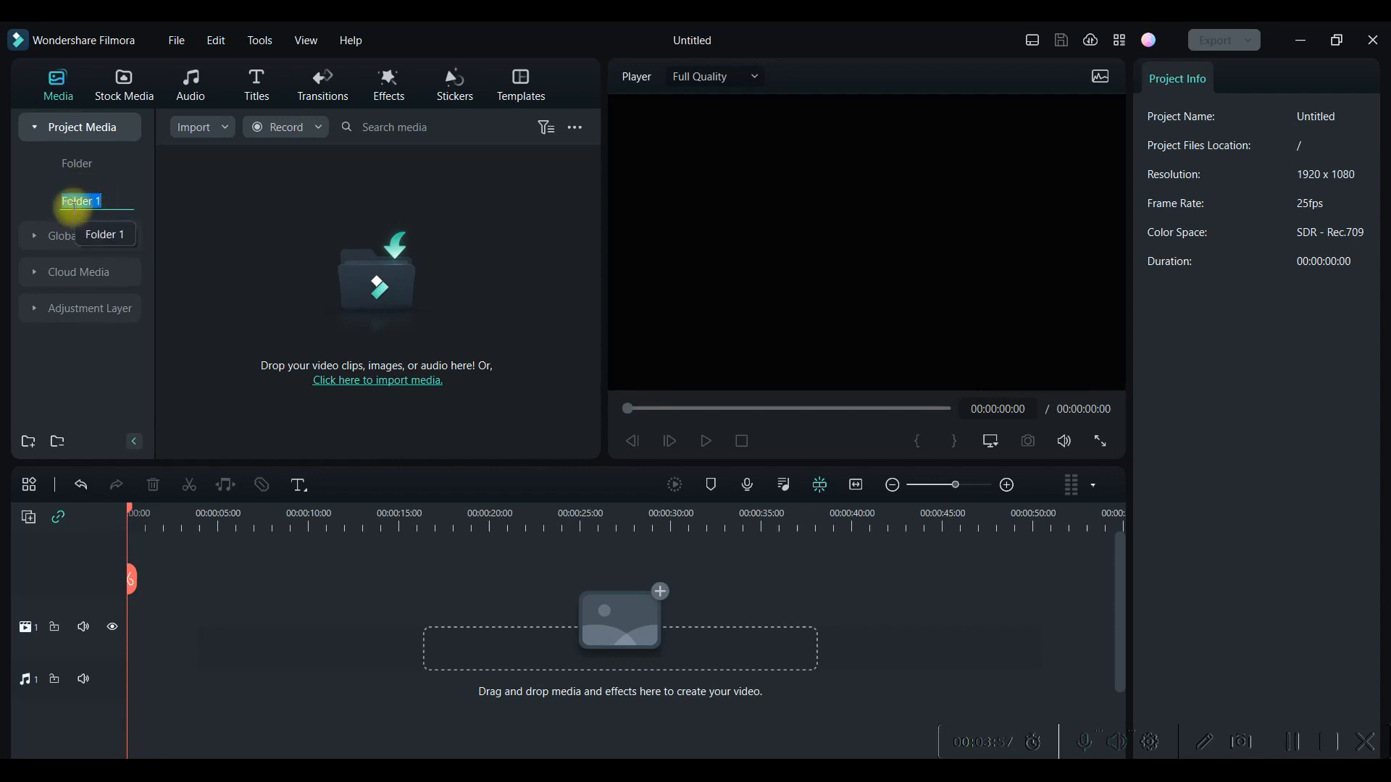
- Import Beach - 3998, By the Fireplace - TrackTribe, INTRO, Mountains - 48873 and Out Door from MOVAVI RESOURCES into Folder 1
left_click(185, 131)
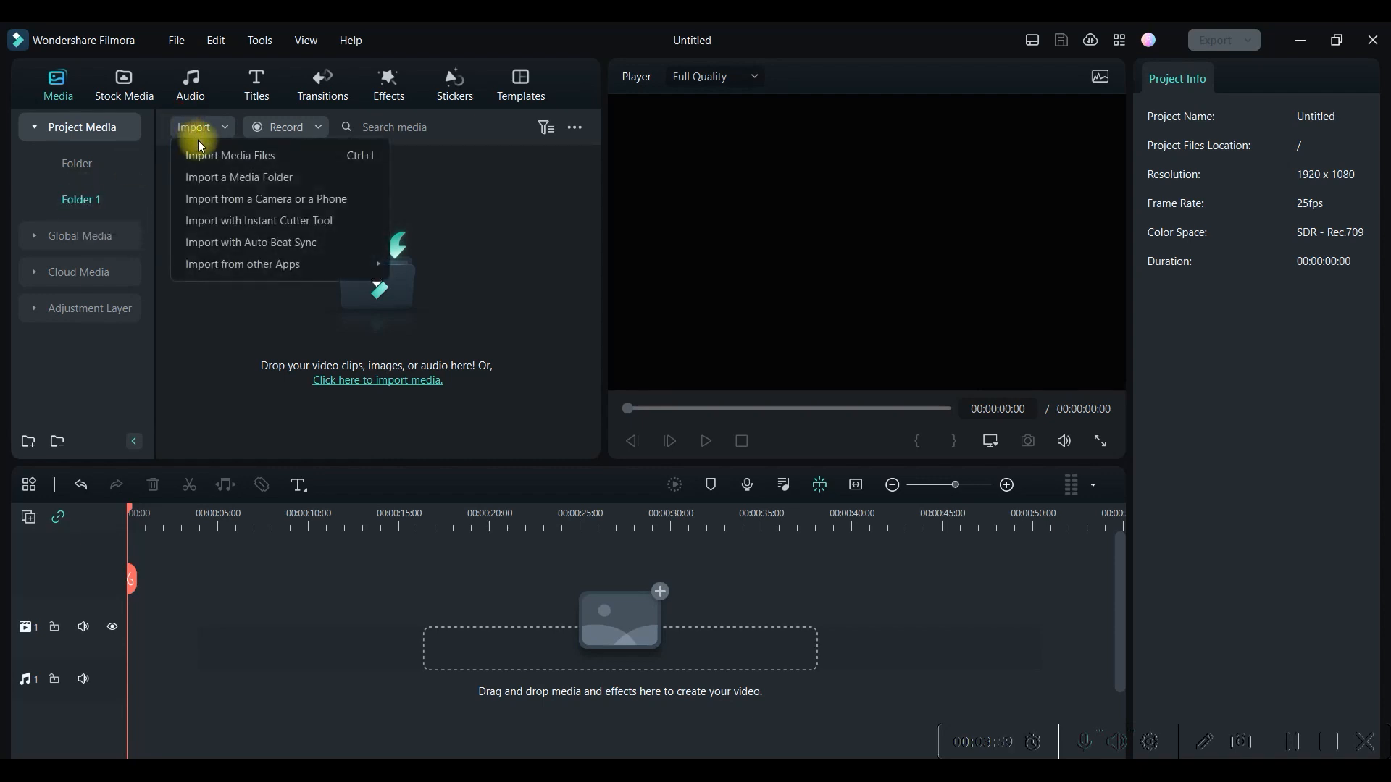
left_click(260, 155)
left_click(218, 185)
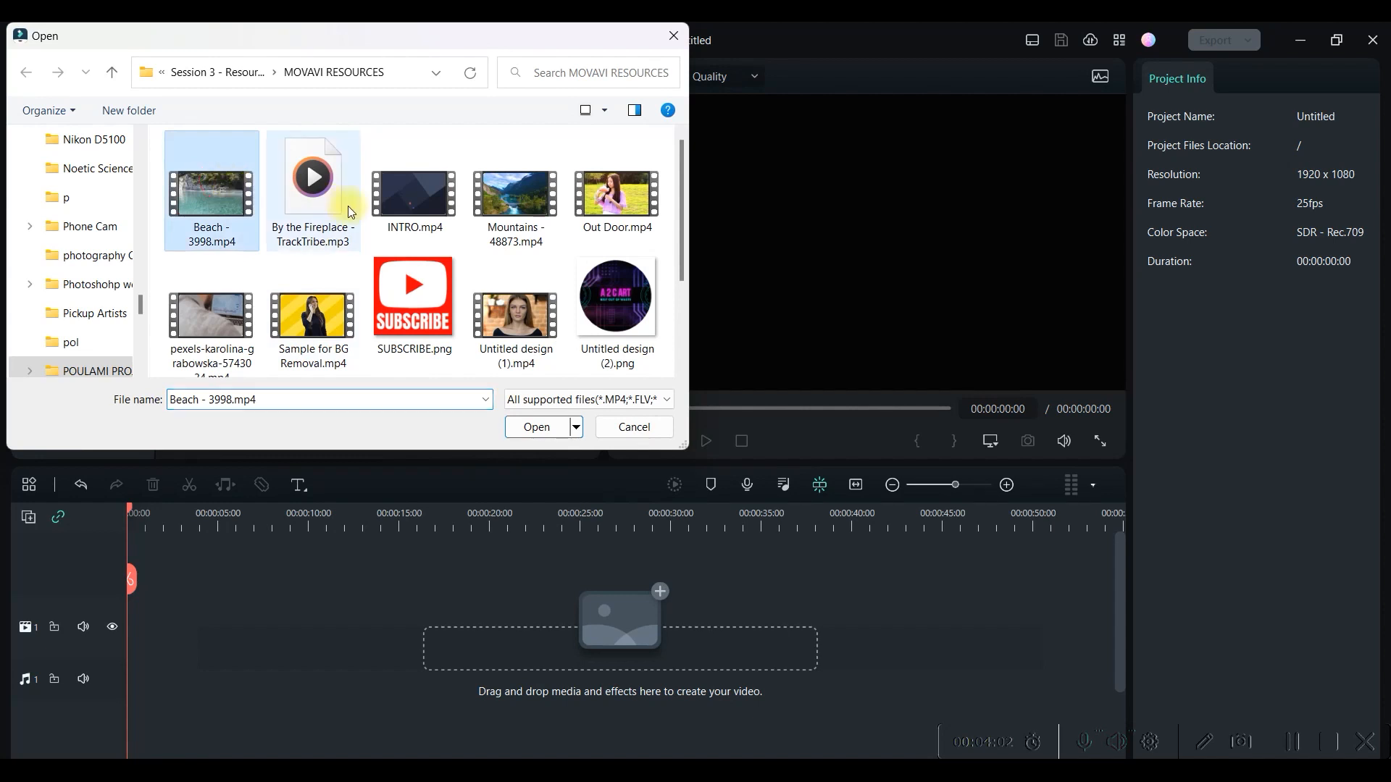
left_click(395, 186, "shift")
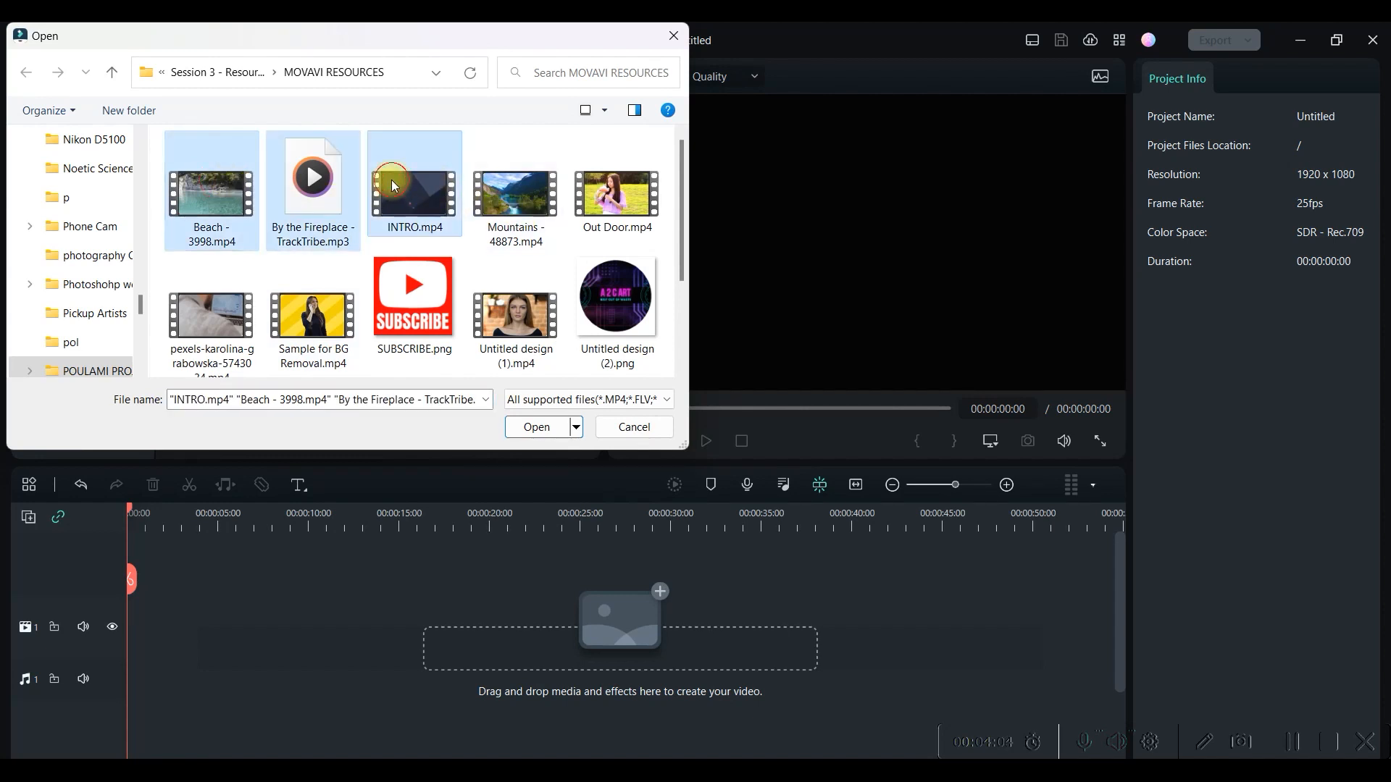
left_click(223, 199)
left_click(616, 194, "shift")
left_click(539, 428)
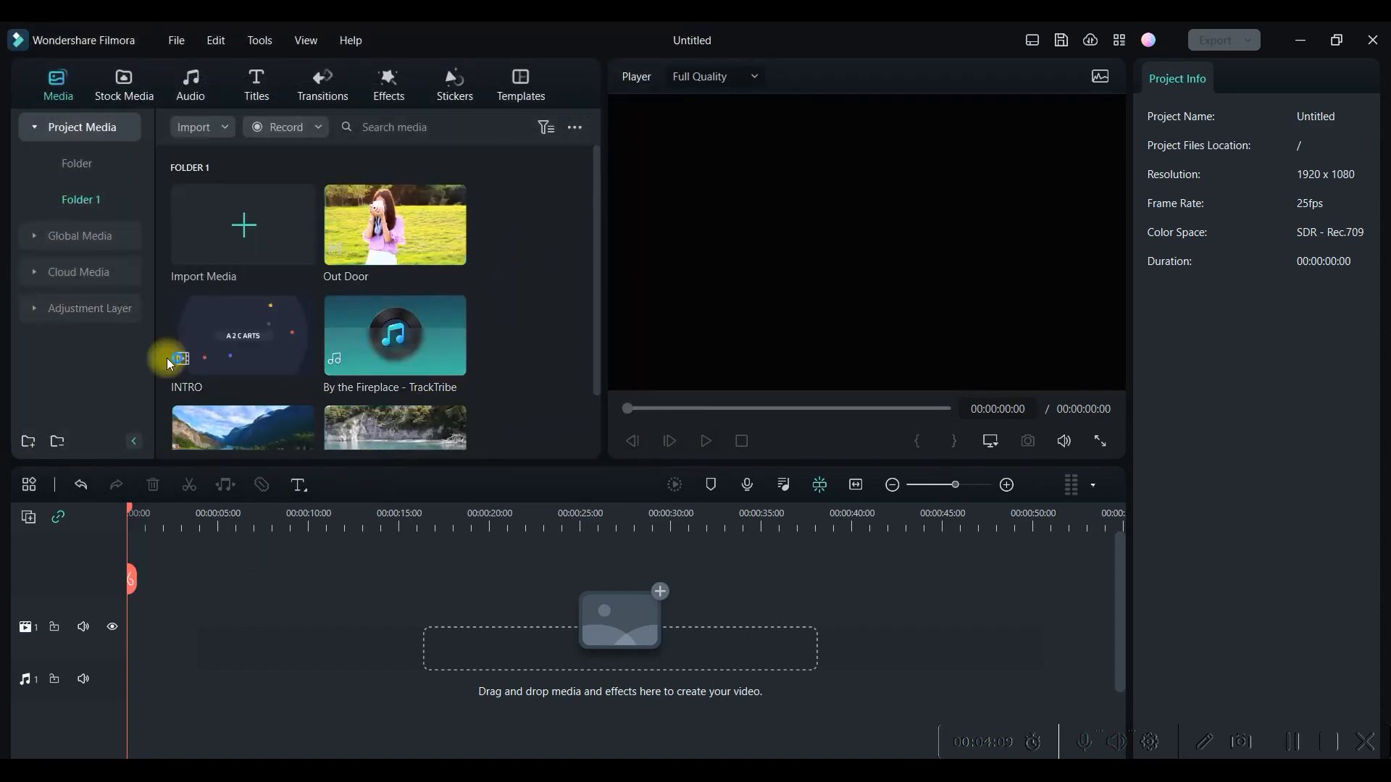
scroll(437, 371, "down", 2)
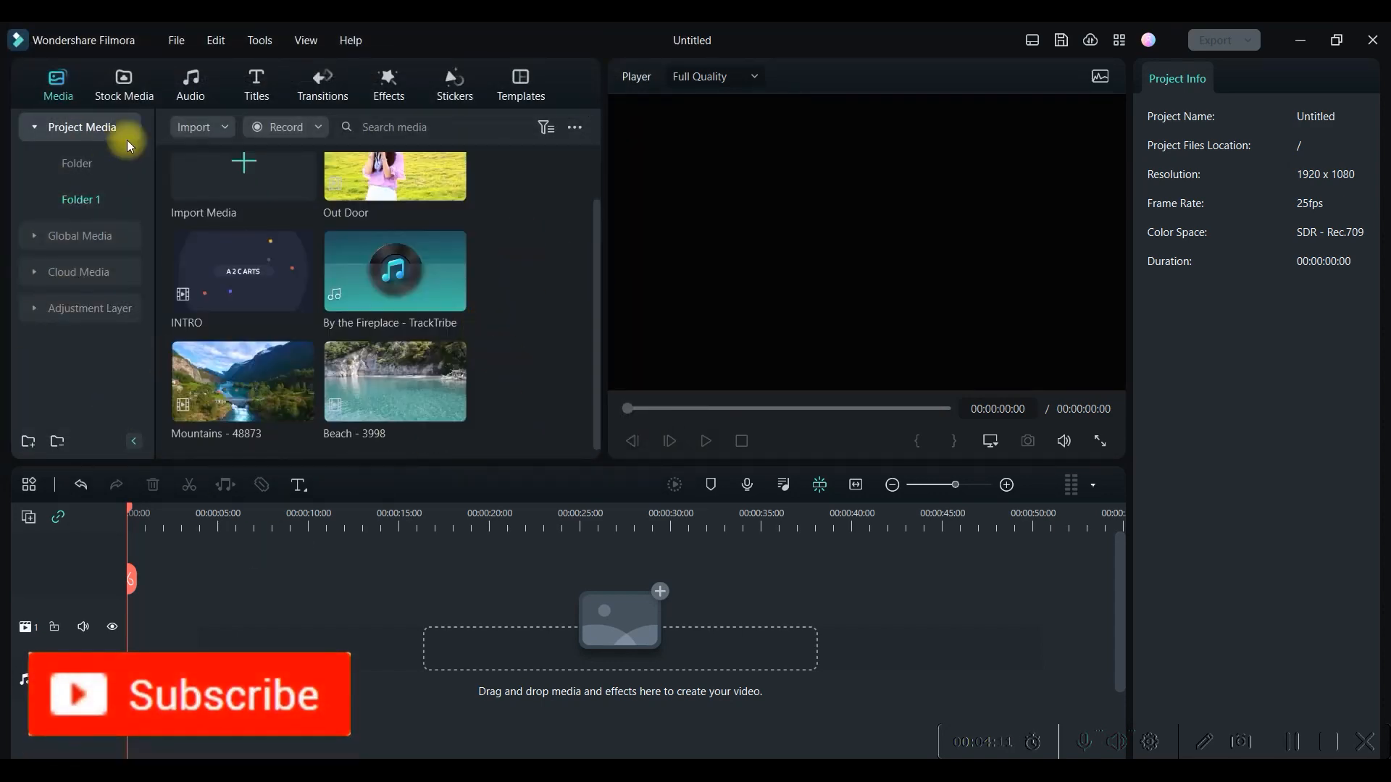
- Look through the global media and the stock media sources, including favorites, Filmstock gradient colors and green screens, and Pexels
left_click(94, 234)
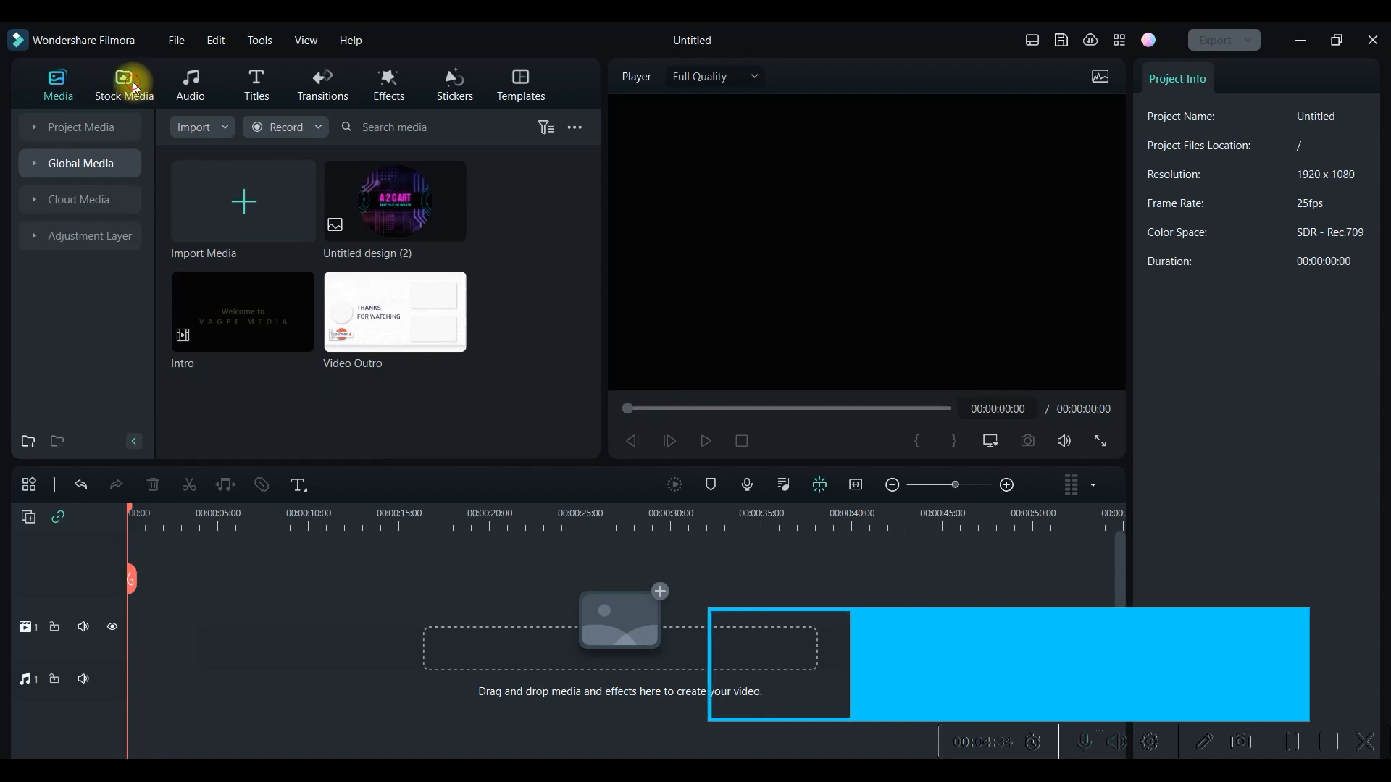
left_click(138, 89)
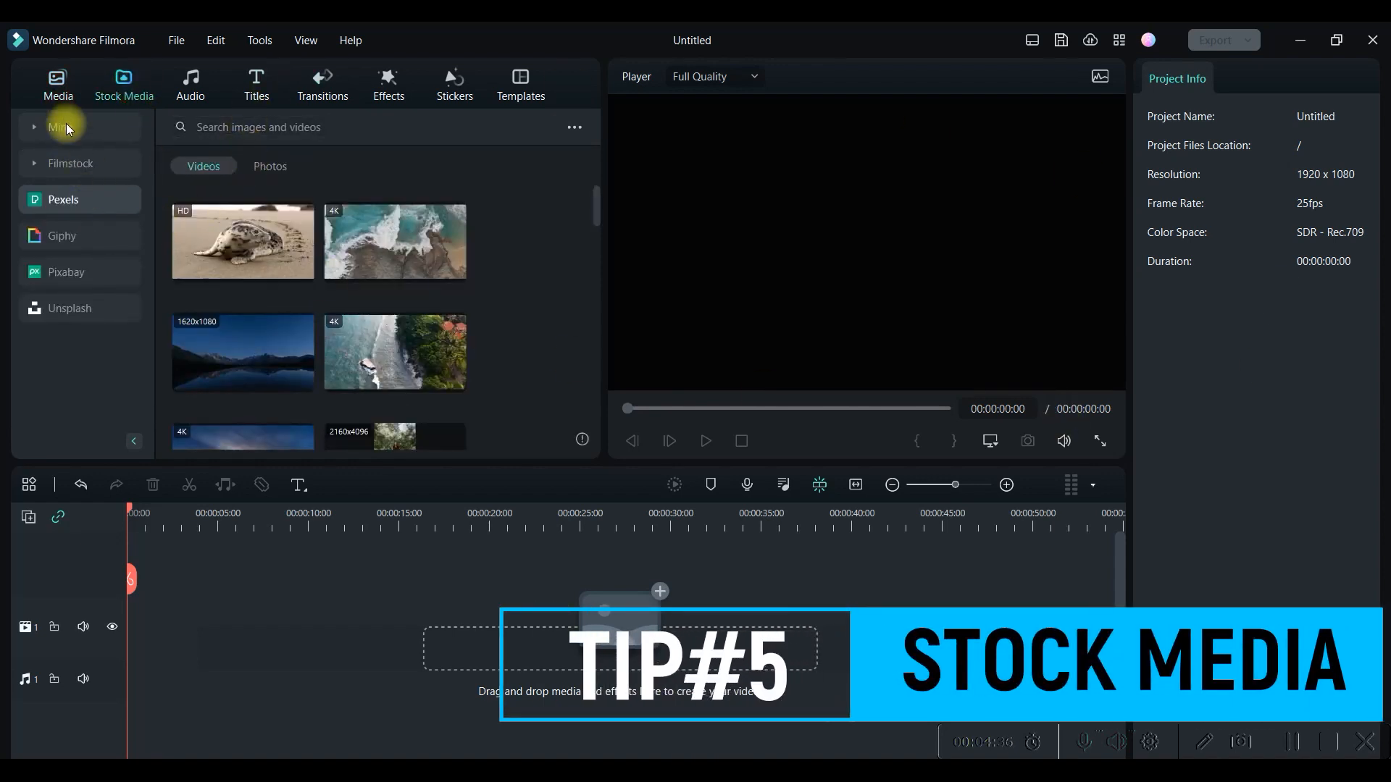
left_click(67, 126)
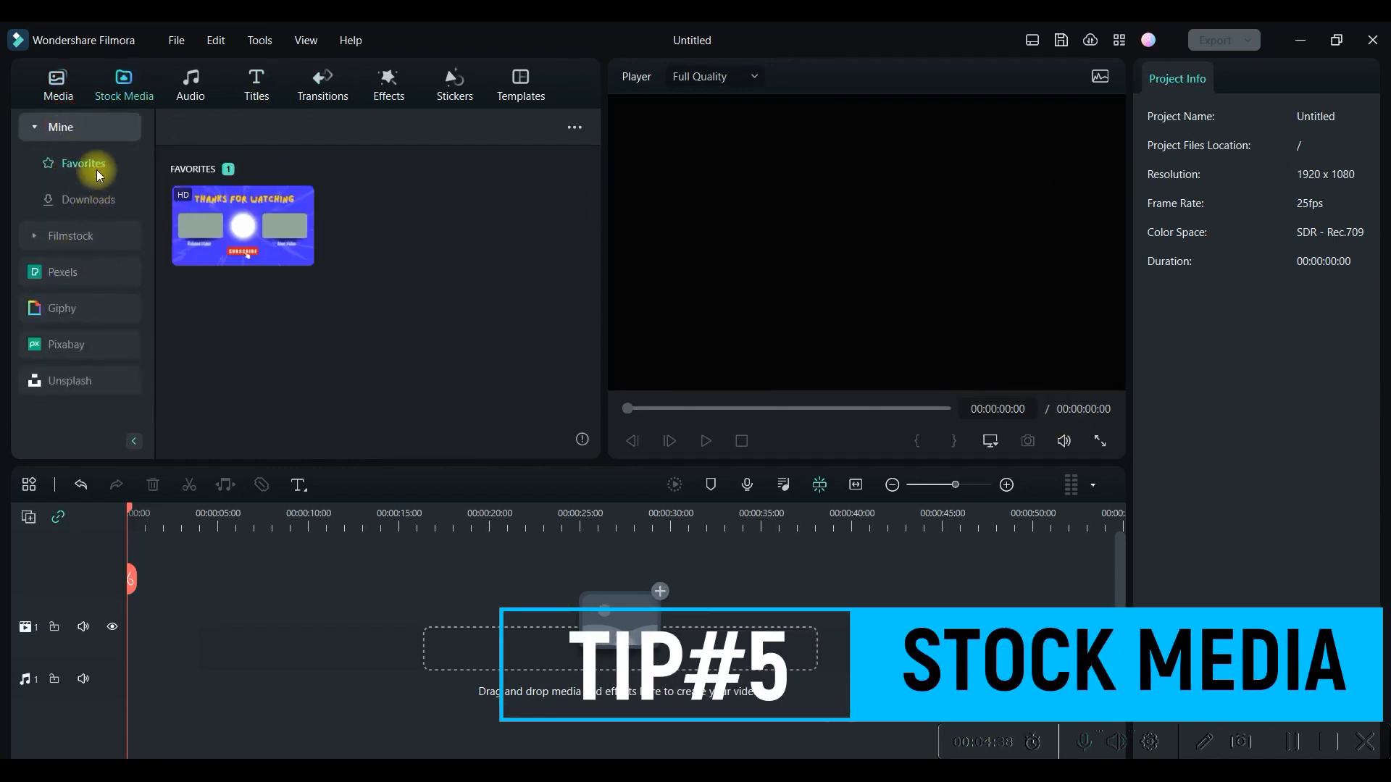
left_click(87, 234)
left_click(97, 241)
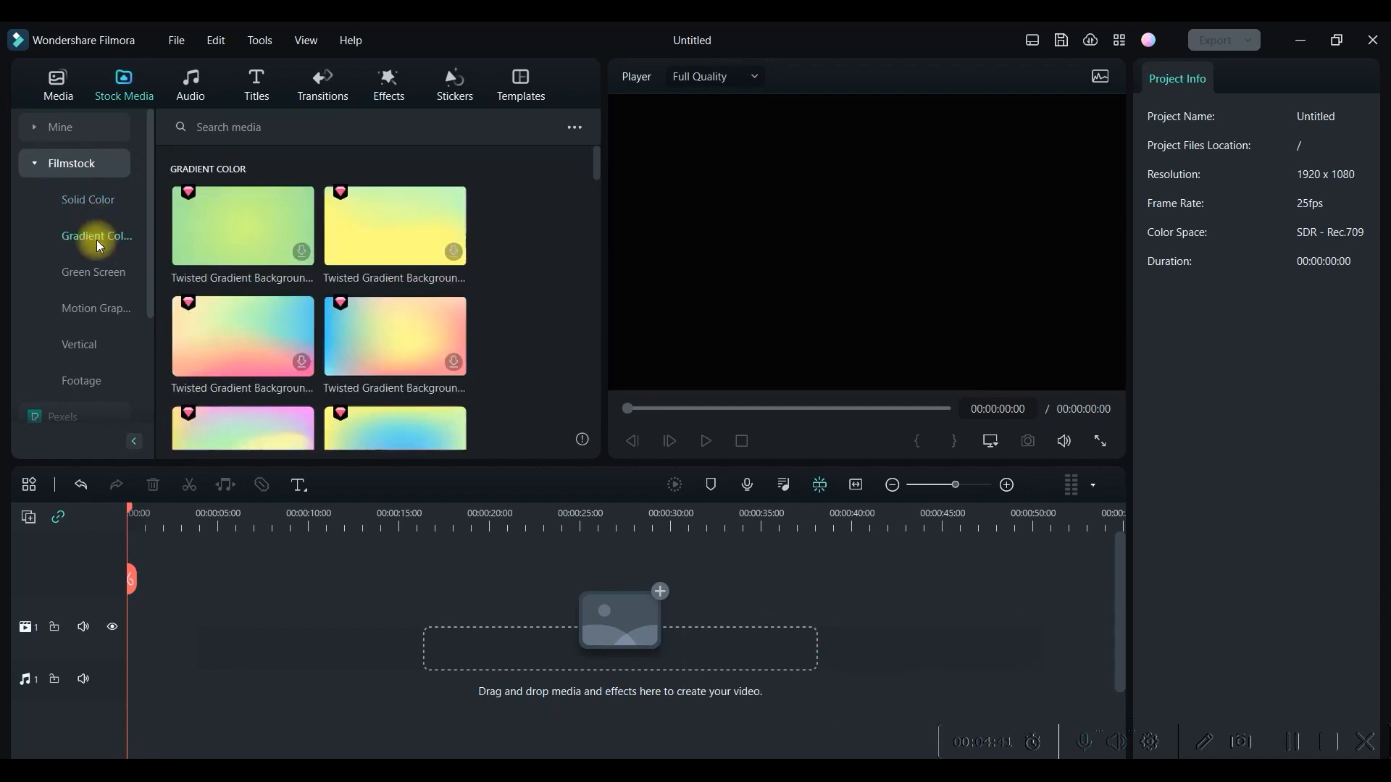
left_click(94, 276)
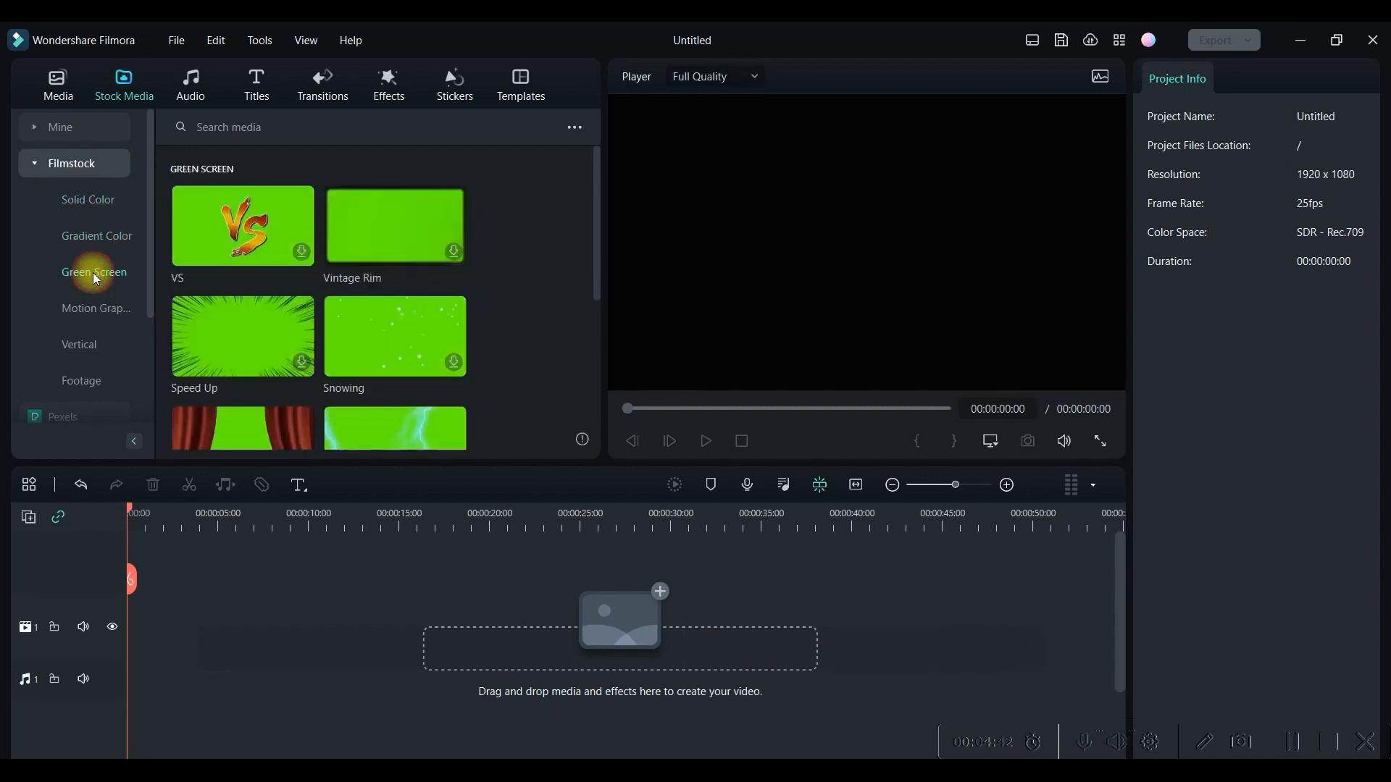
left_click(70, 168)
left_click(99, 199)
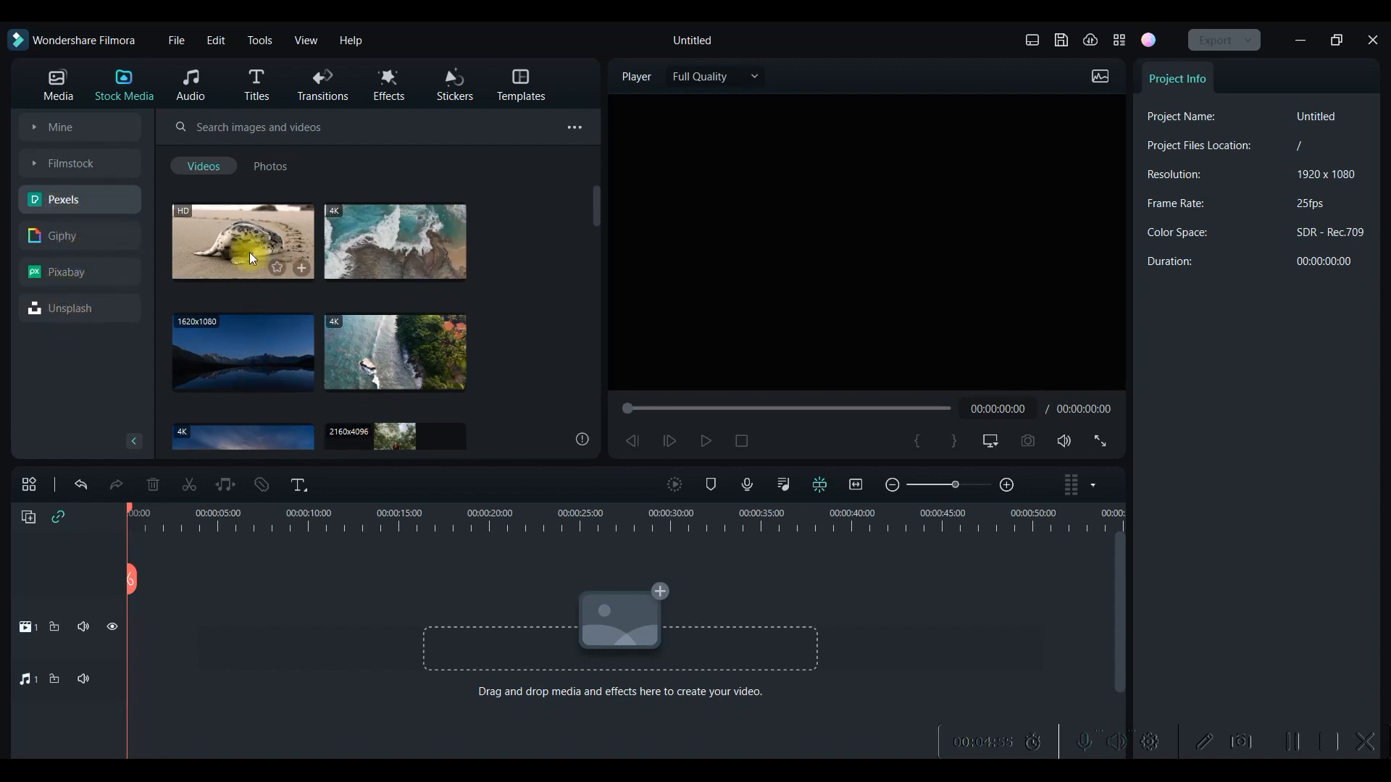
- Filter the stock audio to free items and browse the Love music category
left_click(193, 80)
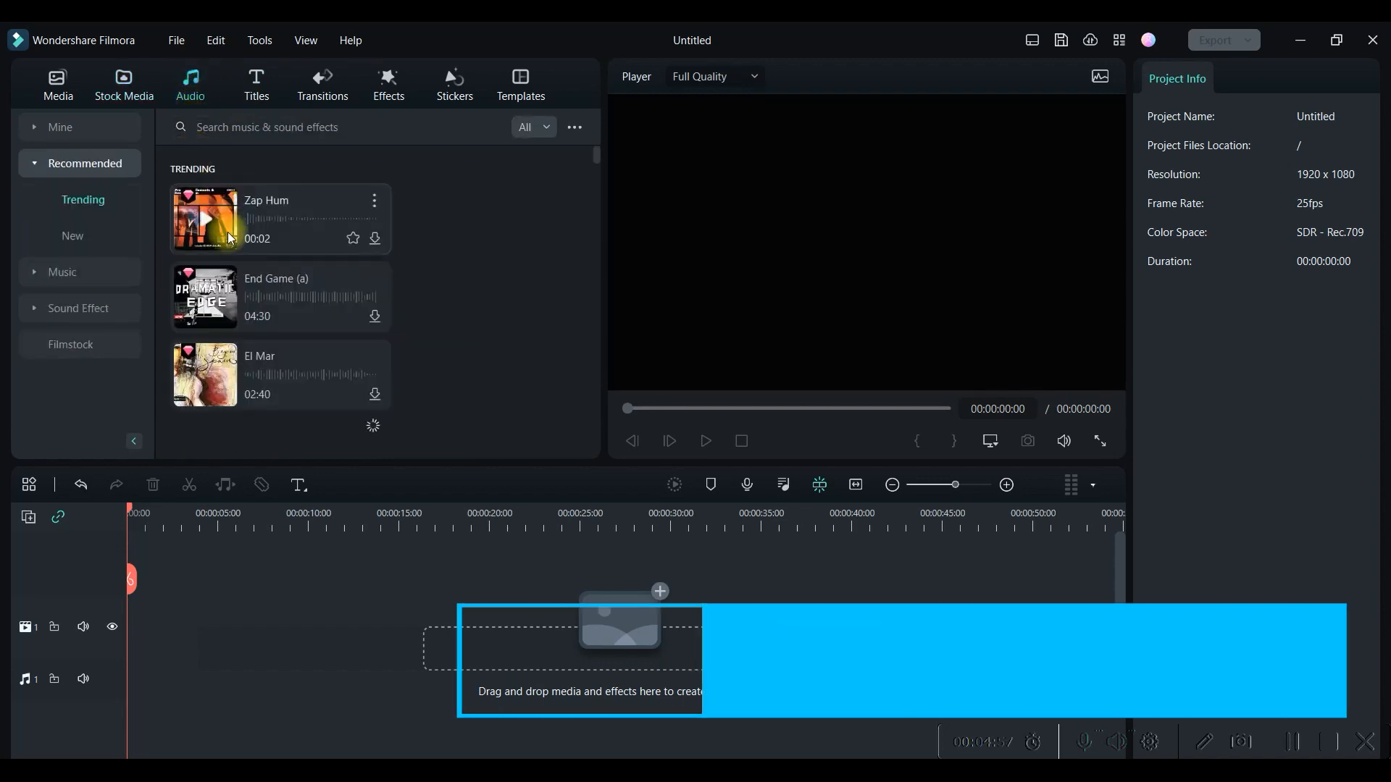
left_click(546, 125)
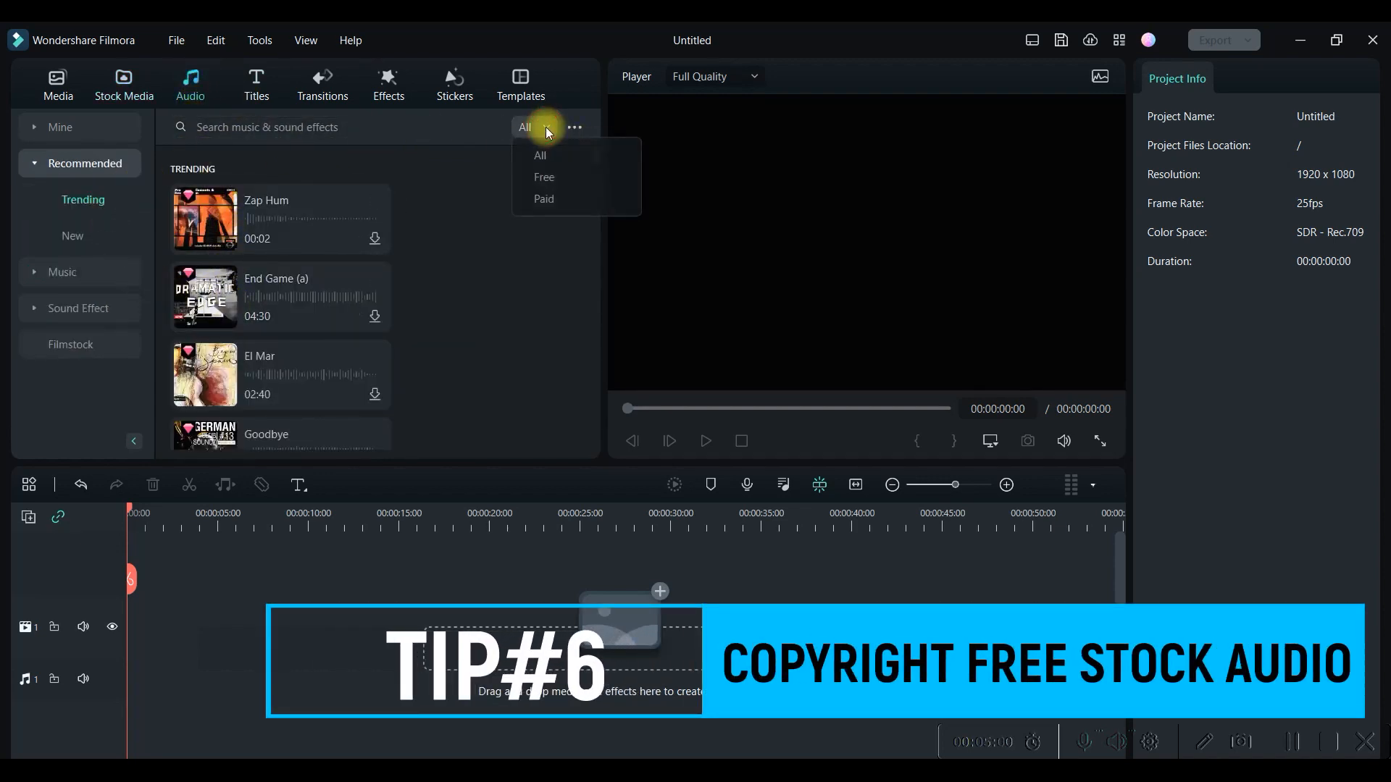
left_click(555, 178)
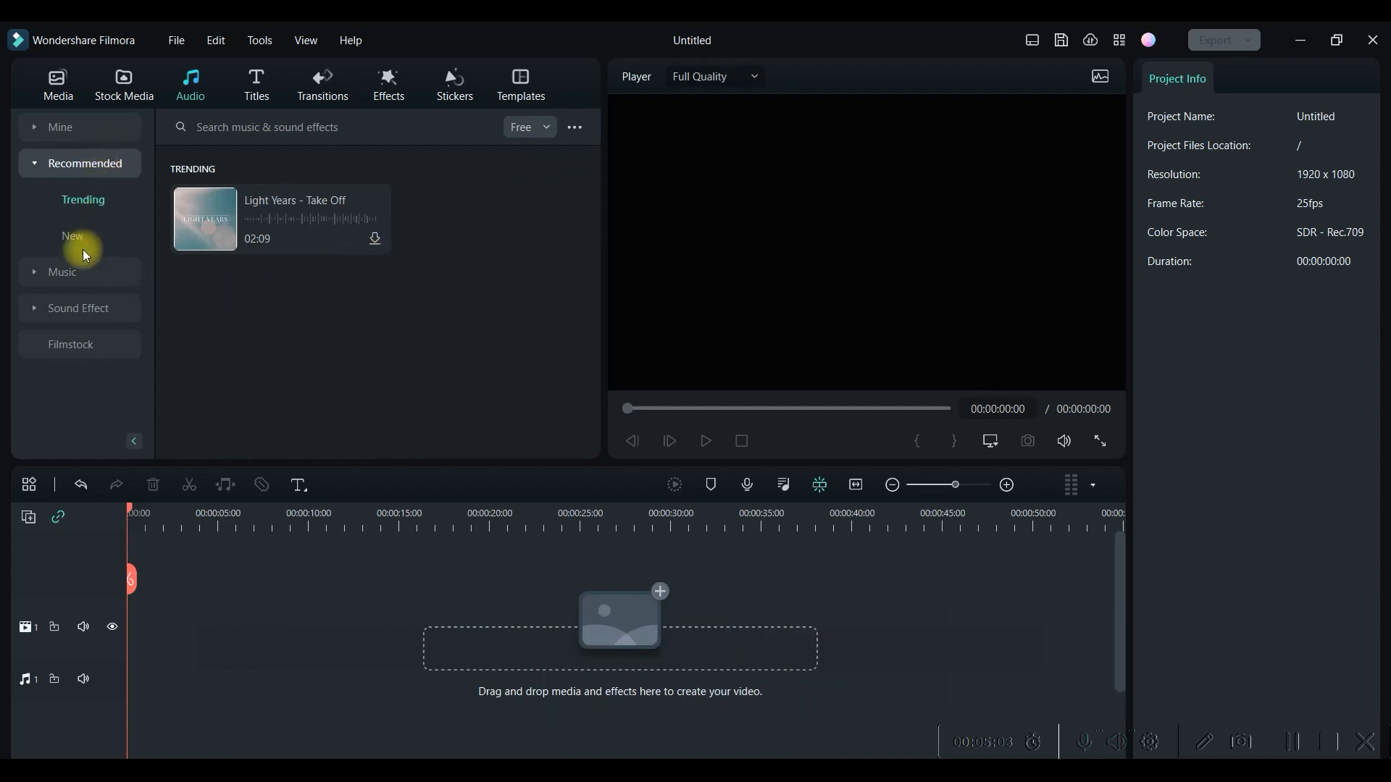
left_click(69, 274)
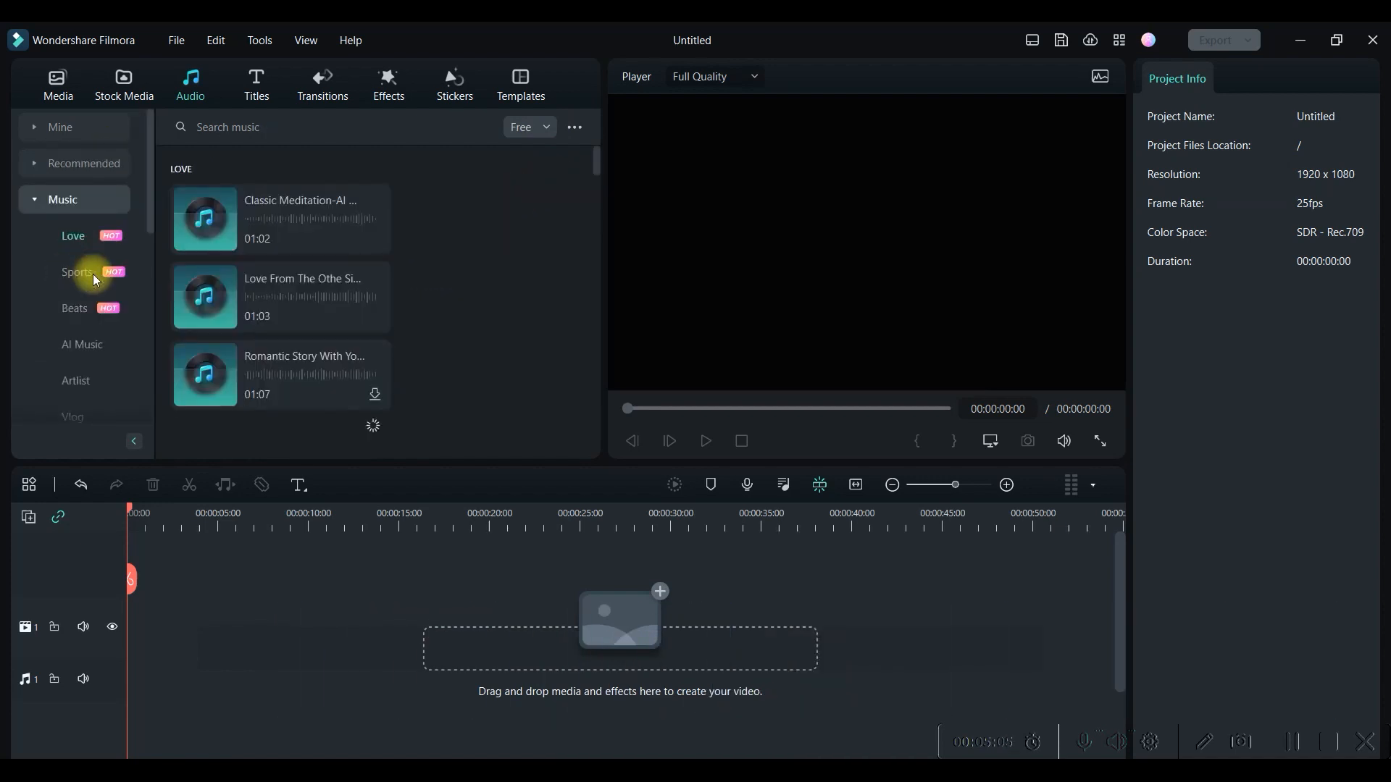
scroll(273, 276, "down", 3)
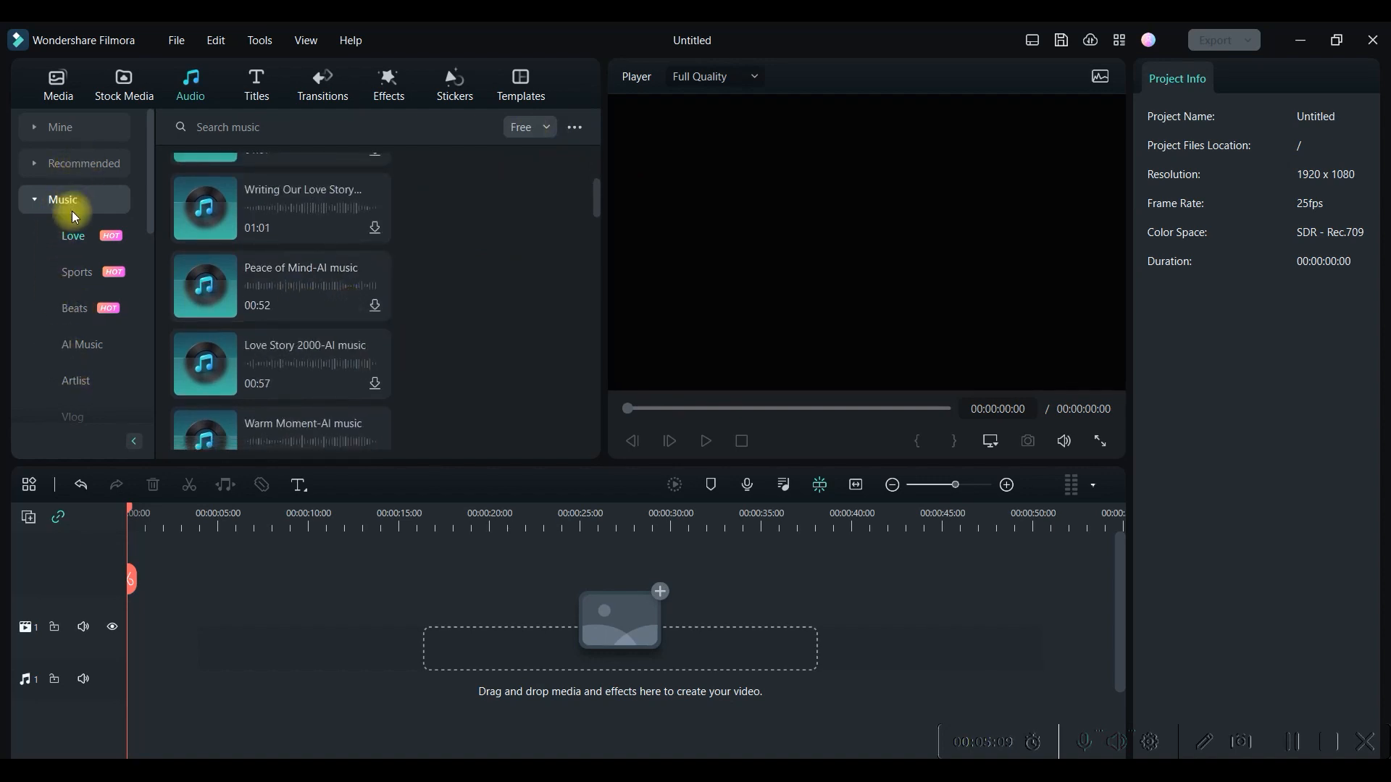
- Browse the title presets, checking the favorite, downloaded and recommended trending titles
left_click(257, 86)
left_click(87, 159)
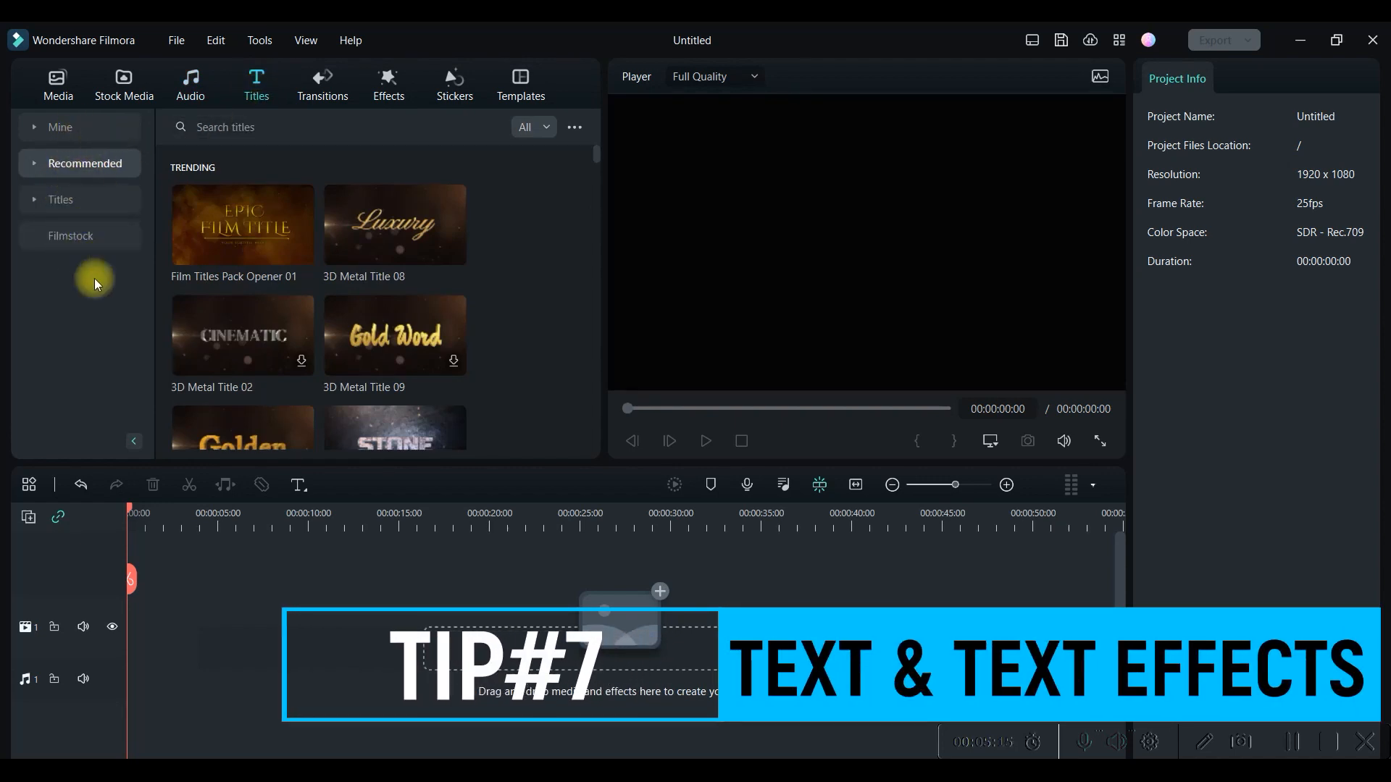
left_click(115, 135)
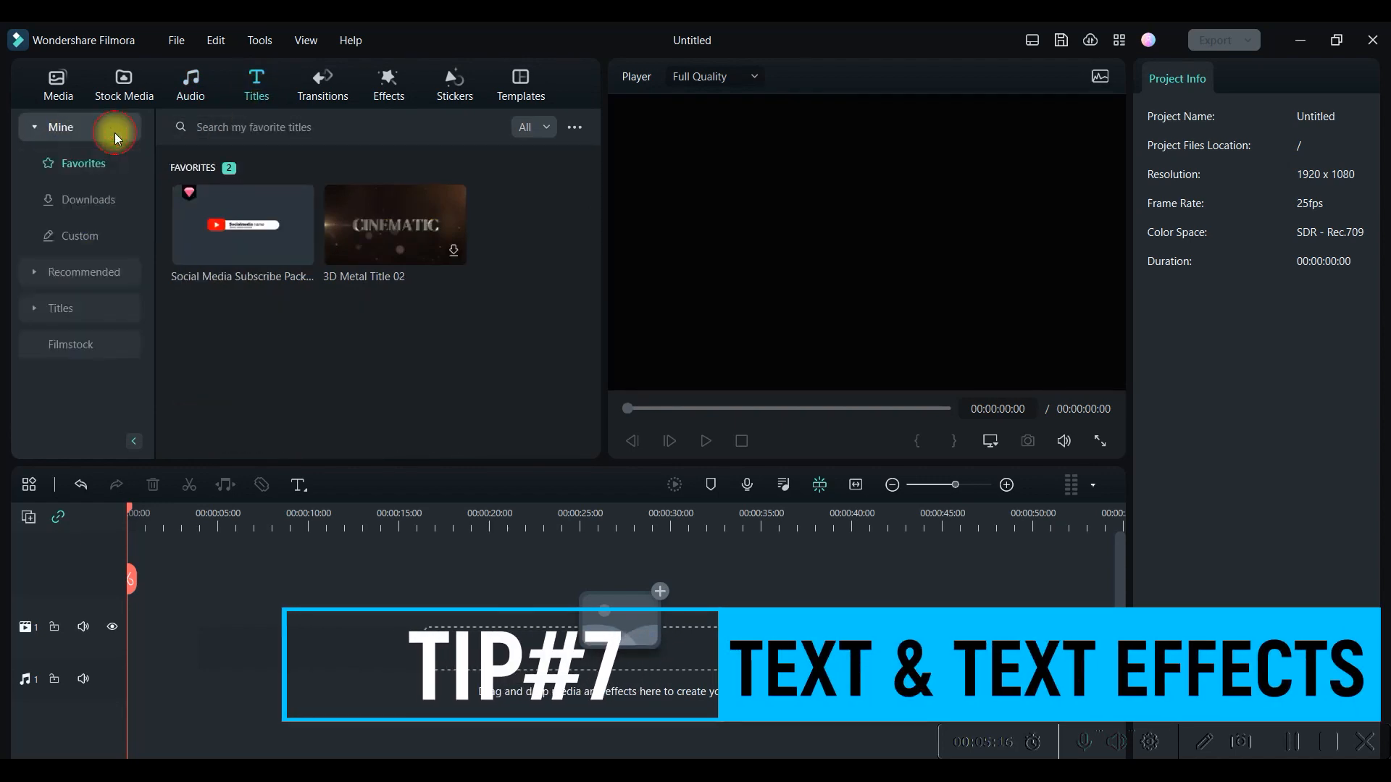
left_click(96, 205)
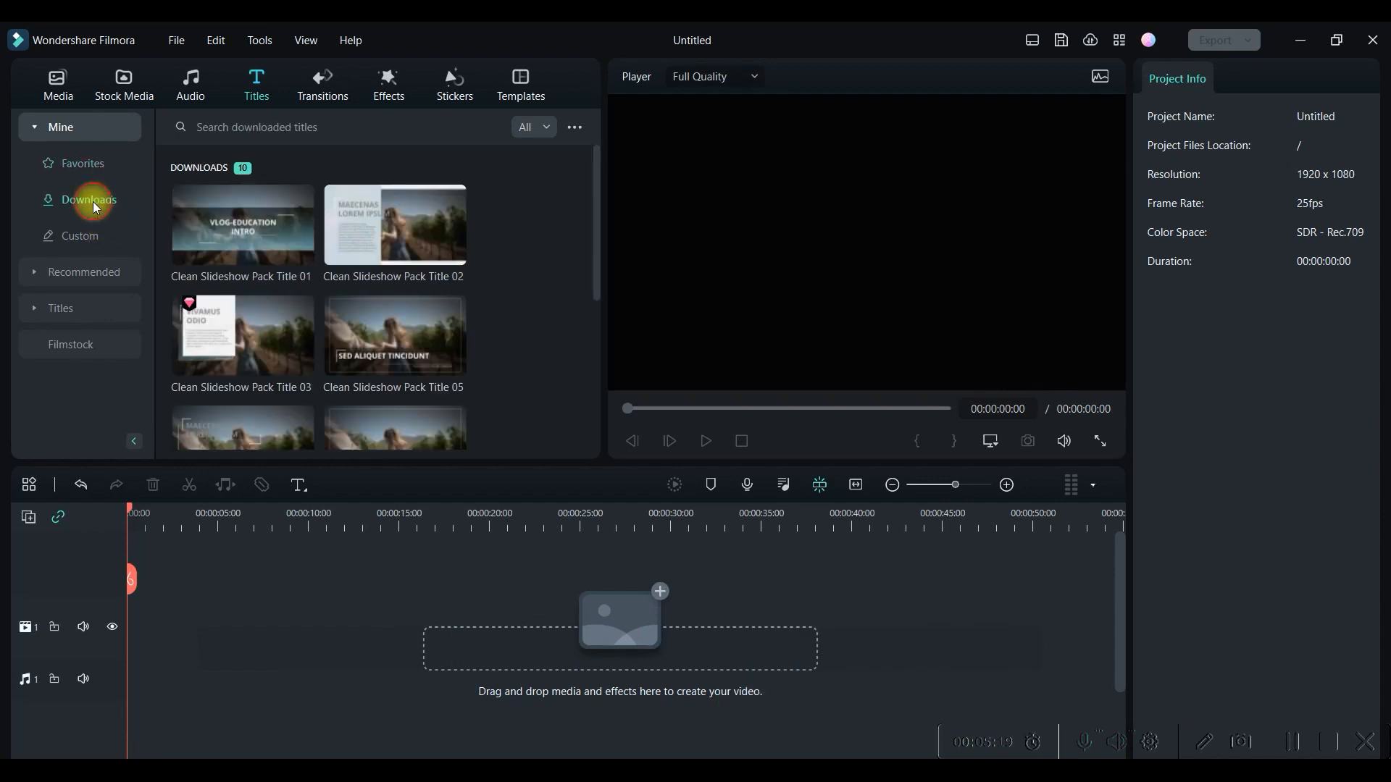
scroll(439, 348, "down", 3)
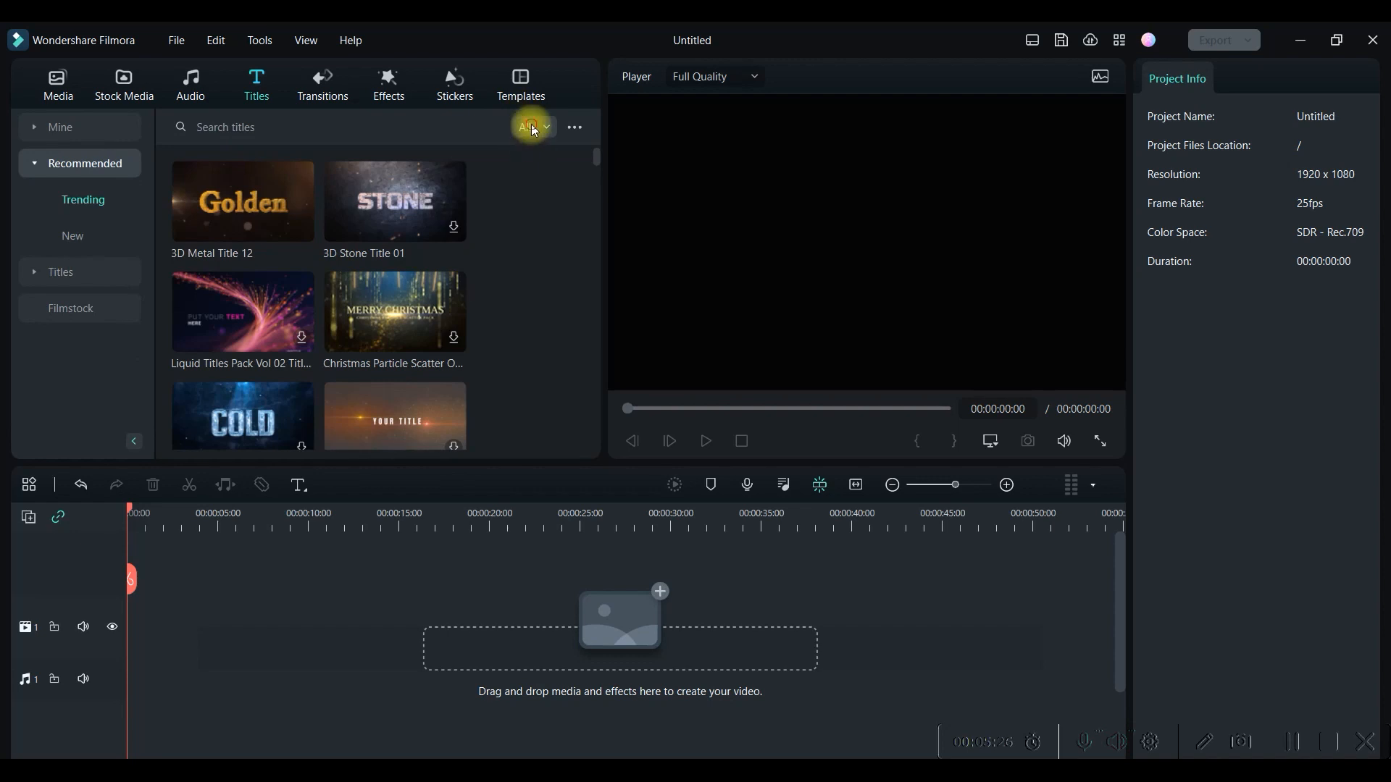
- Filter the trending title presets to free ones and look through them
left_click(535, 131)
left_click(546, 178)
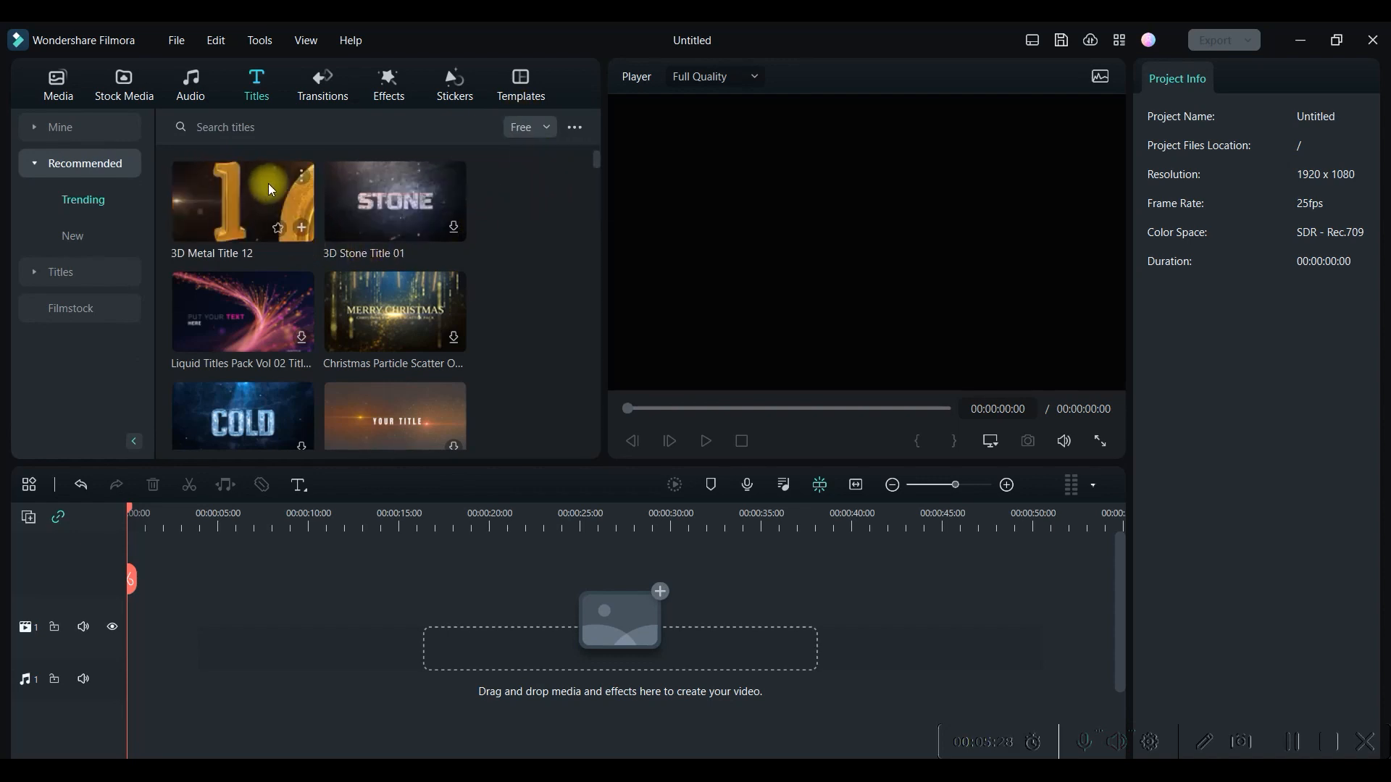
scroll(316, 434, "down", 1)
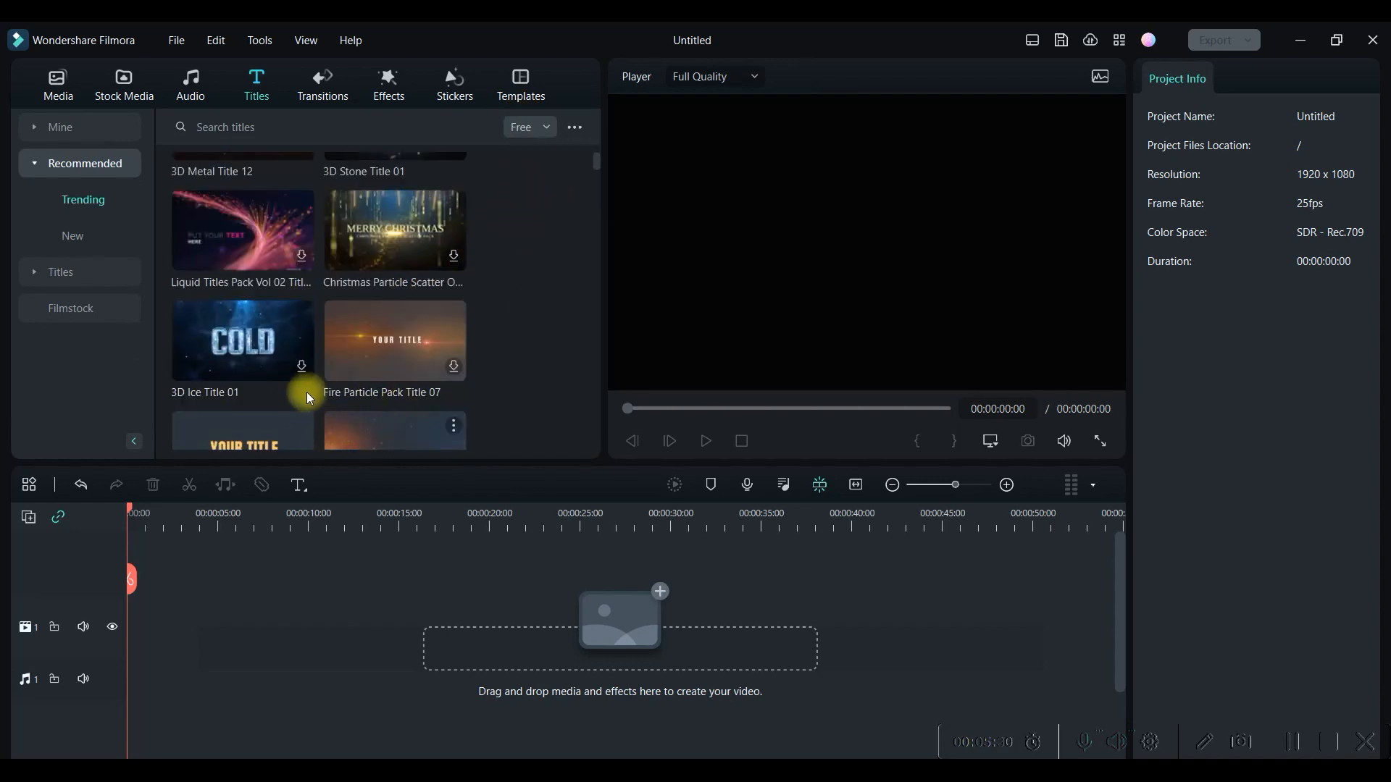
scroll(306, 392, "down", 1)
scroll(455, 290, "up", 2)
scroll(505, 298, "up", 3)
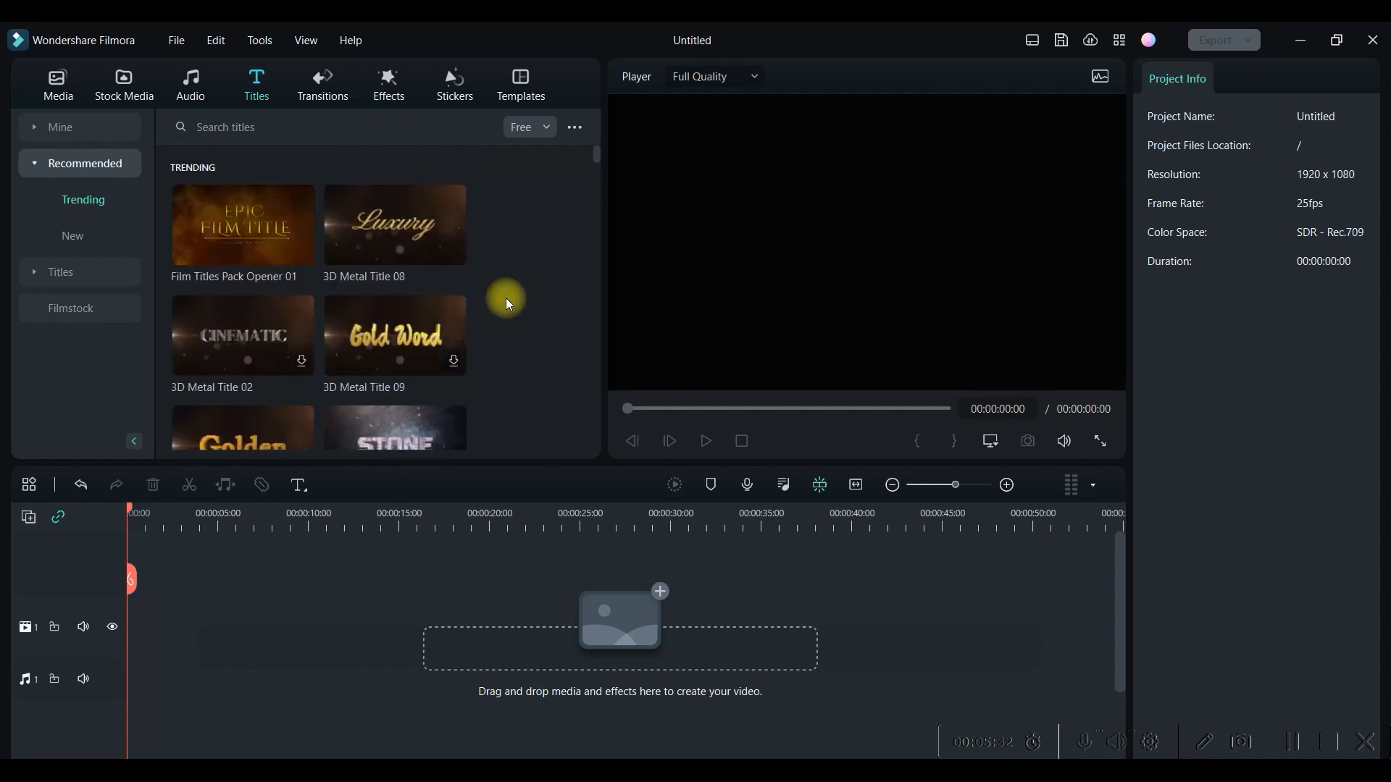
- Browse the title categories and view the WordArt and Openers presets
left_click(58, 277)
scroll(87, 319, "down", 5)
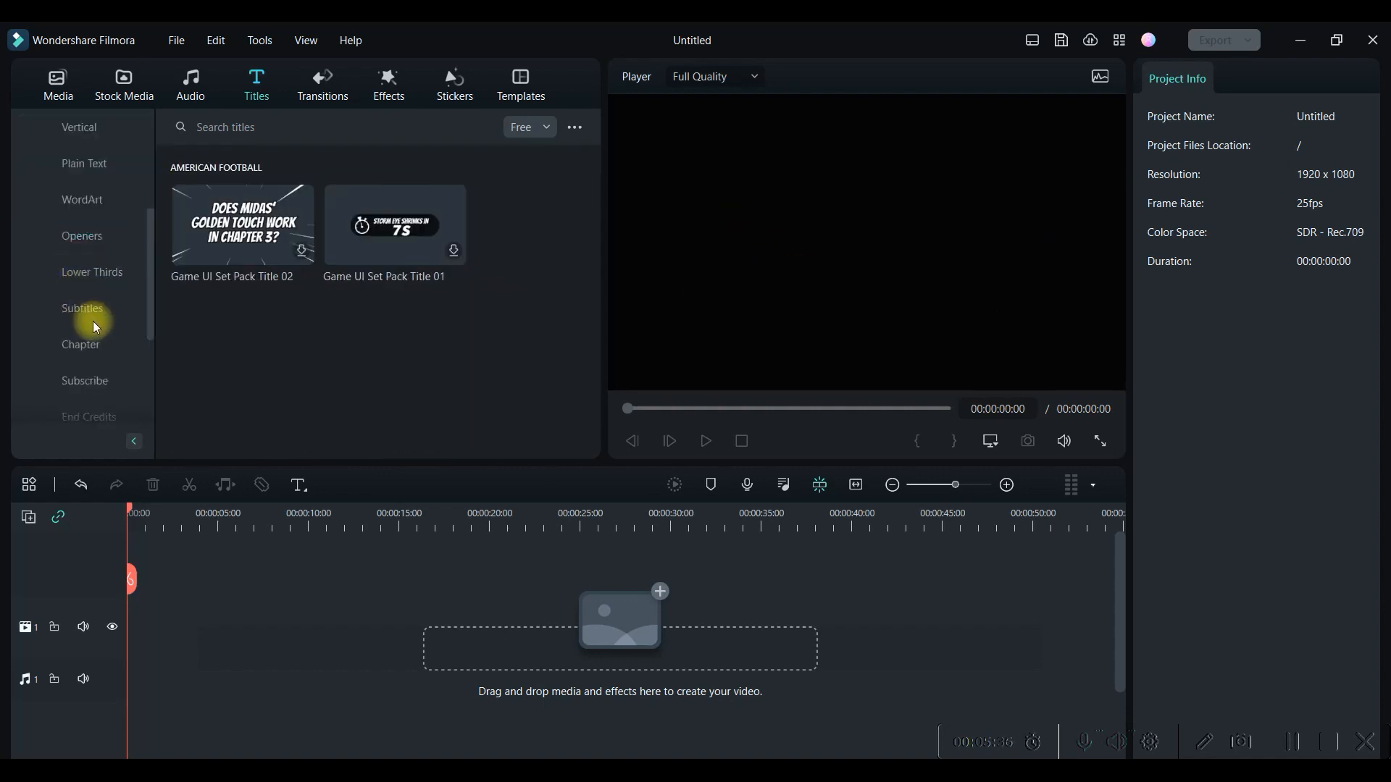
left_click(76, 213)
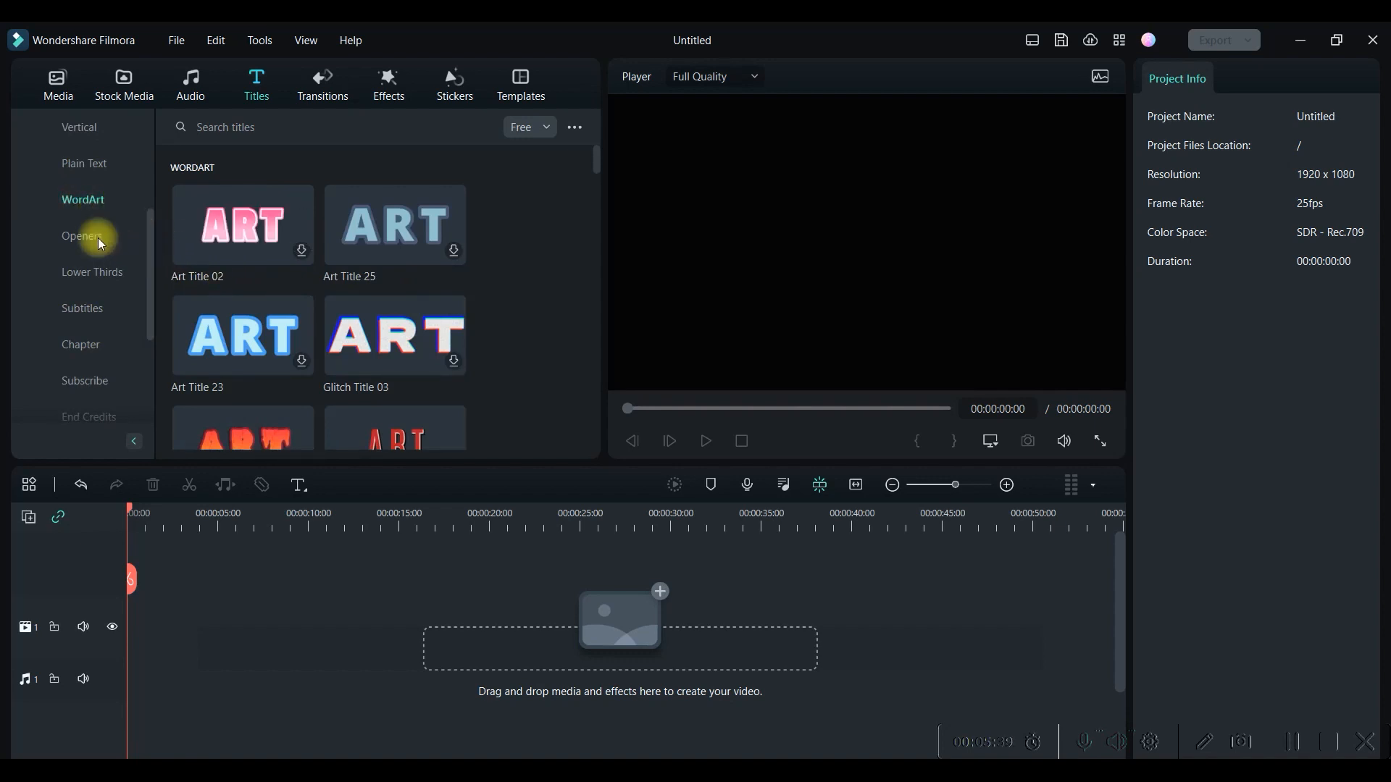
left_click(98, 238)
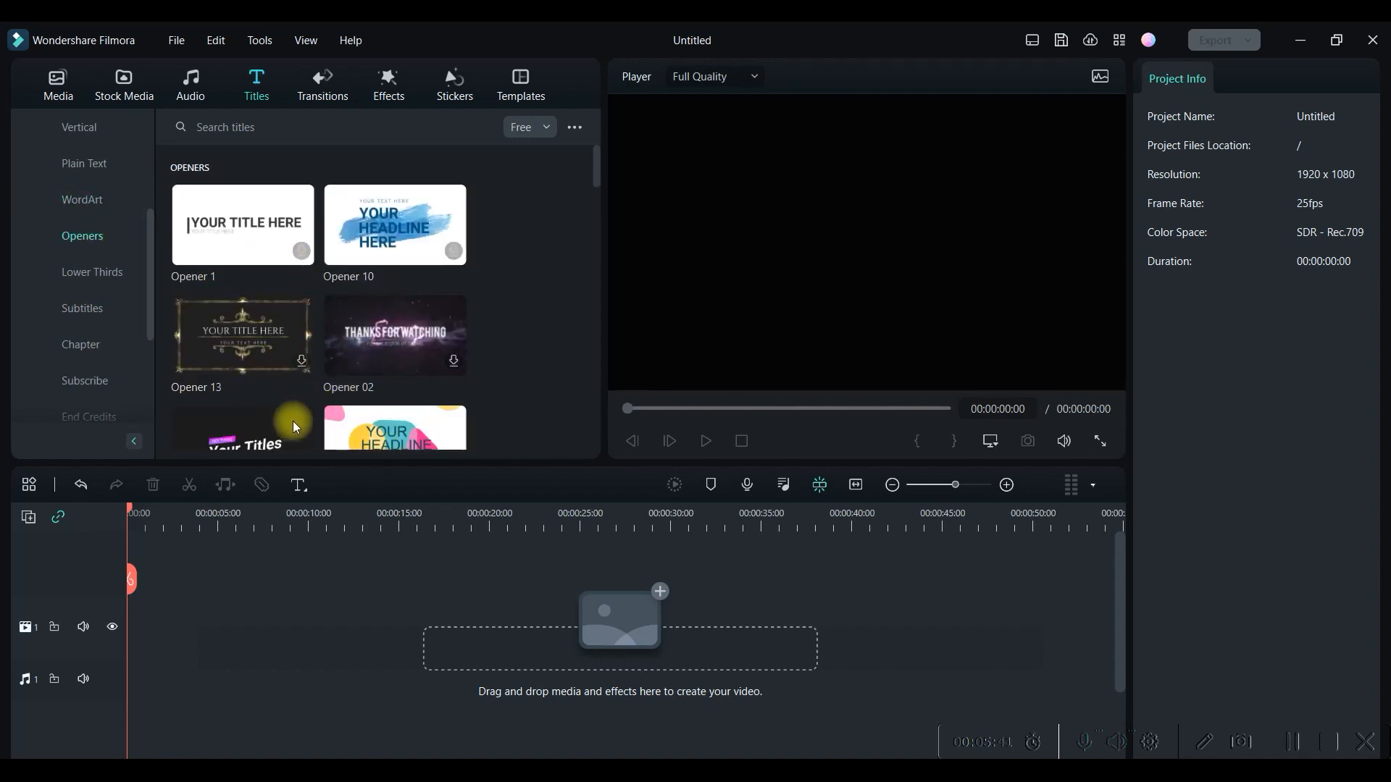
mouse_move(213, 389)
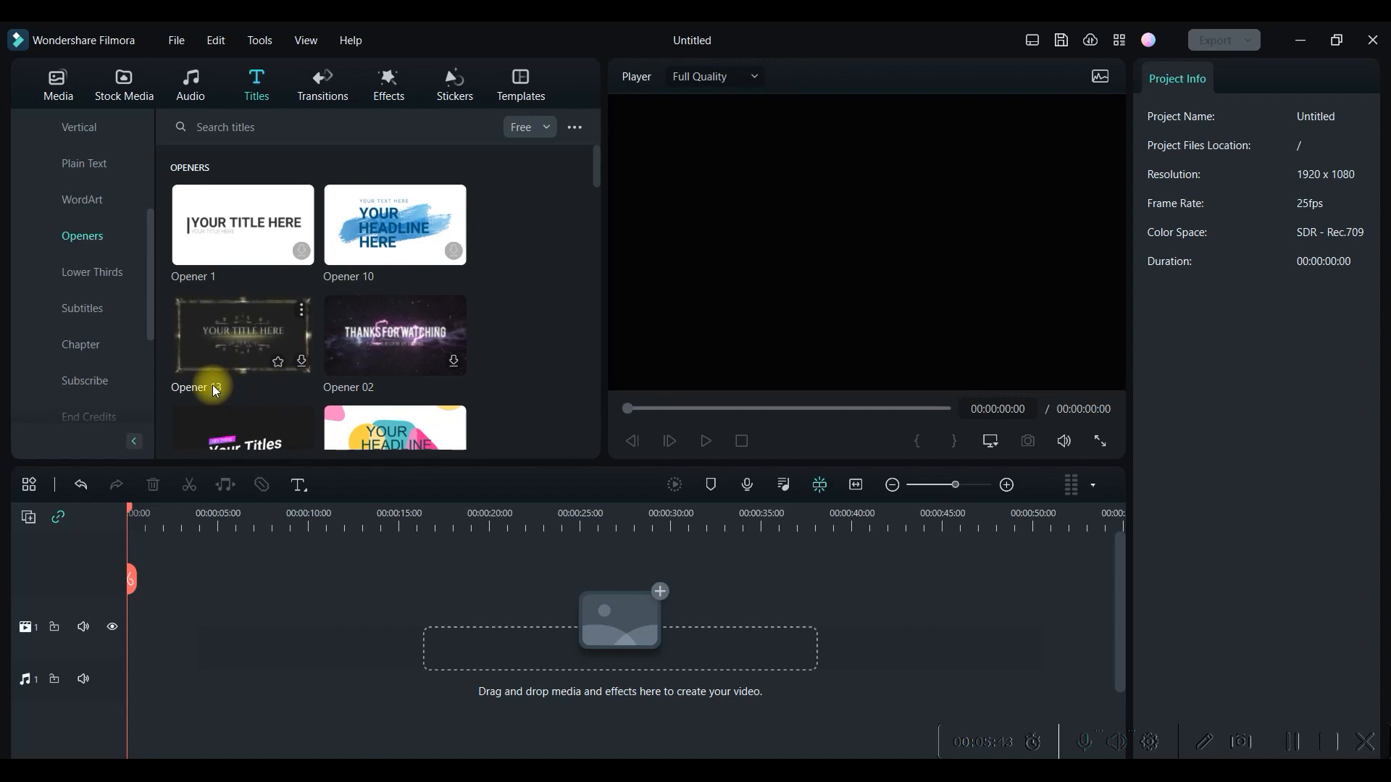
- Filter the transition presets to free ones and browse the trending transitions
left_click(319, 76)
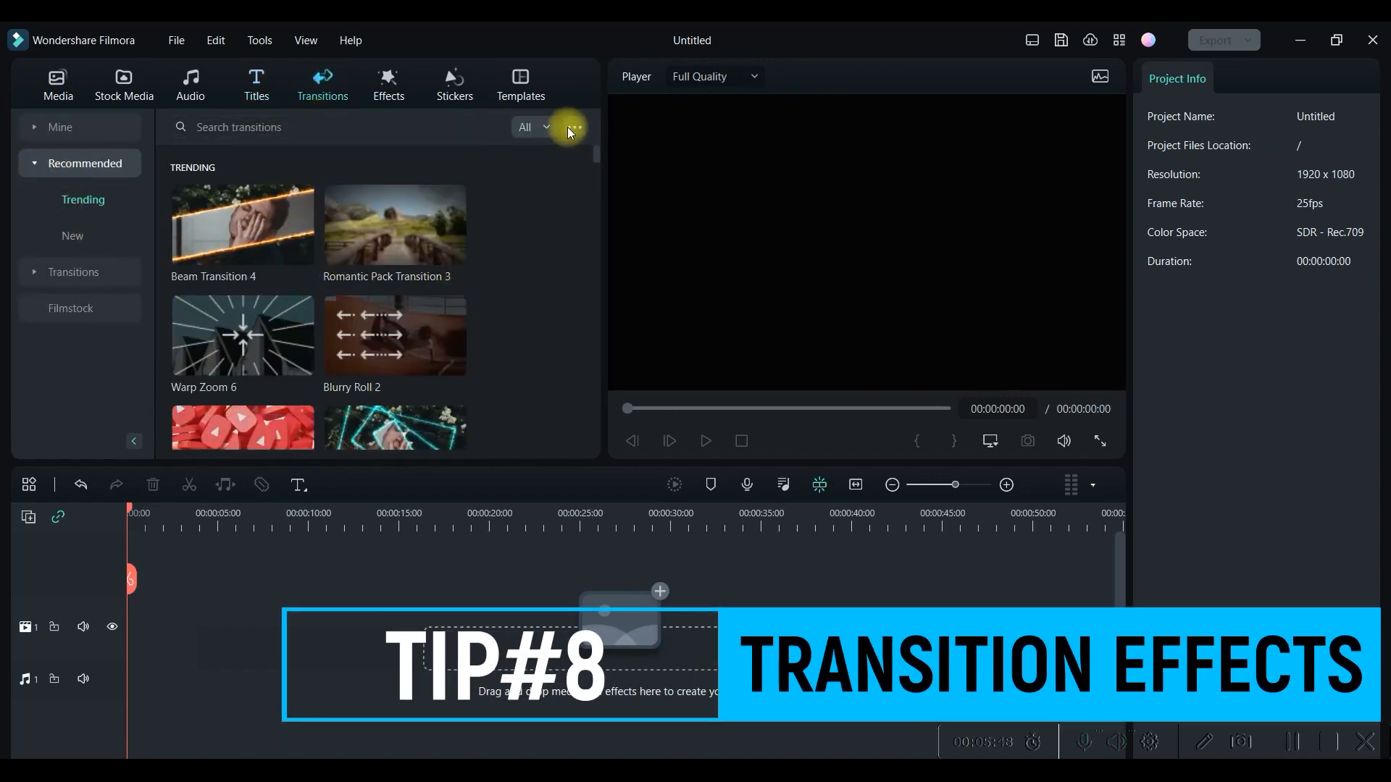
left_click(540, 127)
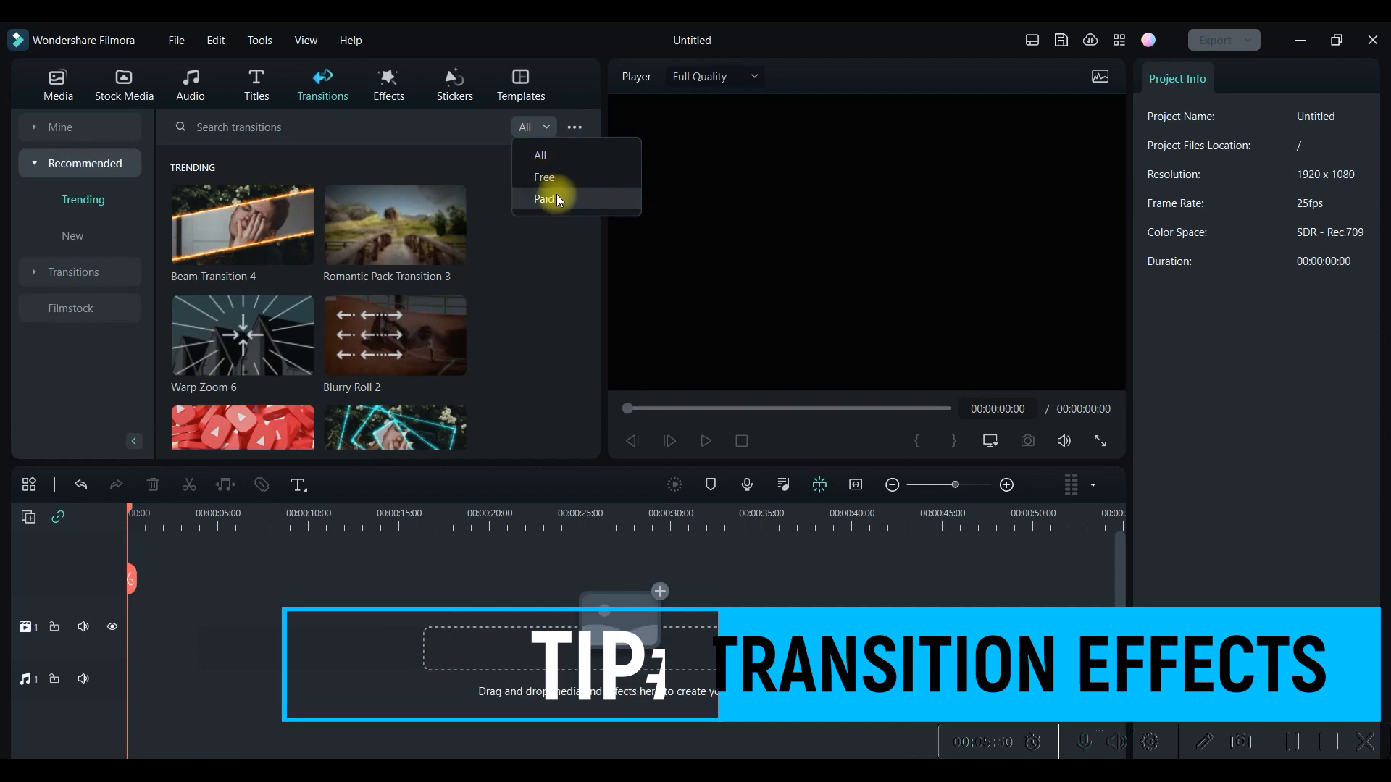
left_click(555, 178)
left_click(541, 129)
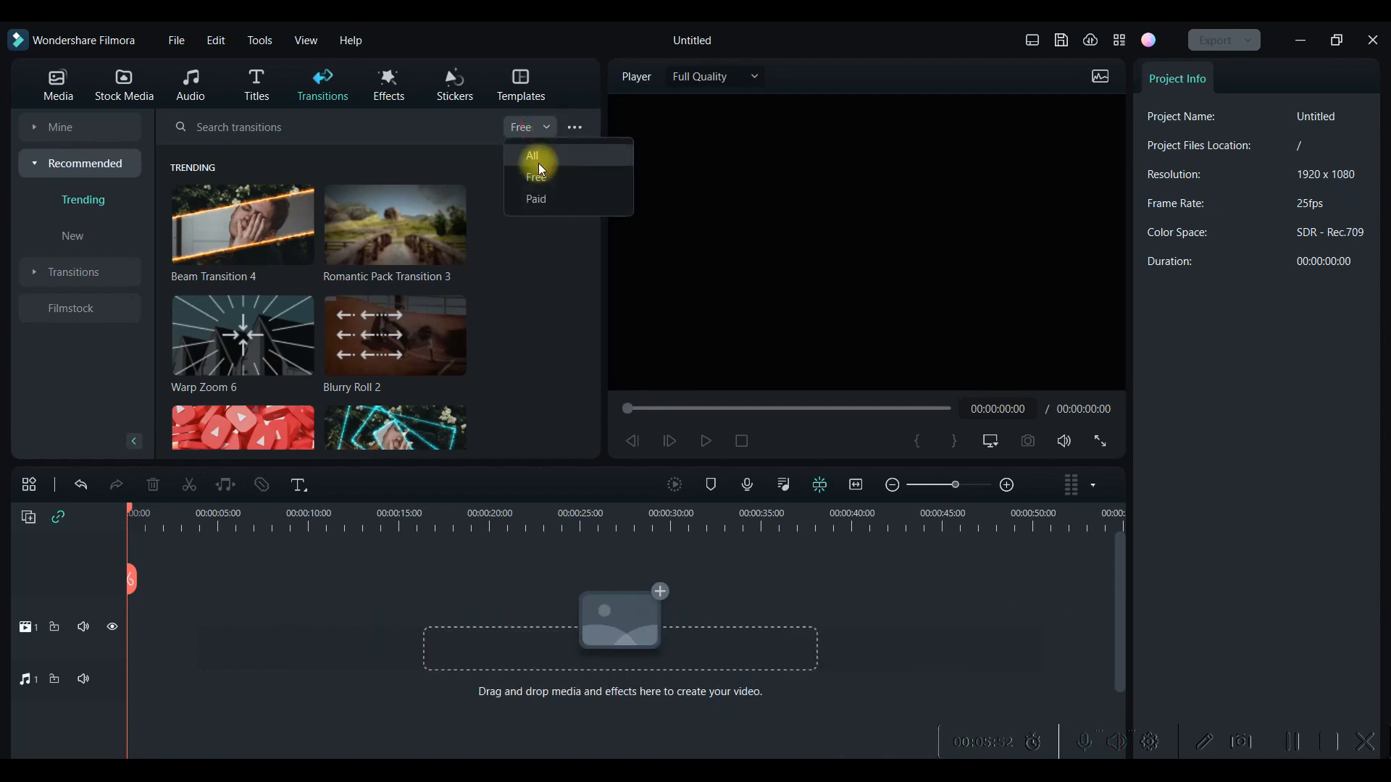
left_click(537, 180)
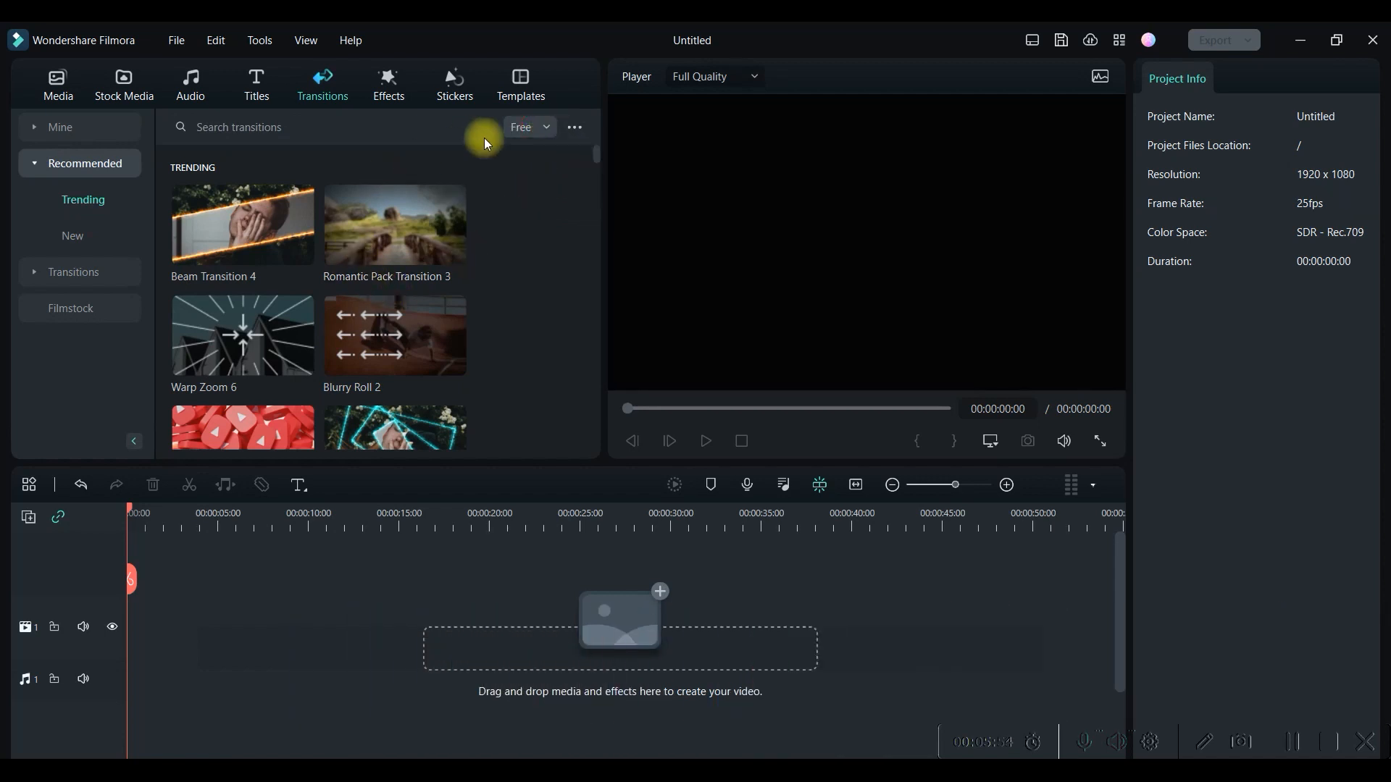
scroll(326, 265, "down", 3)
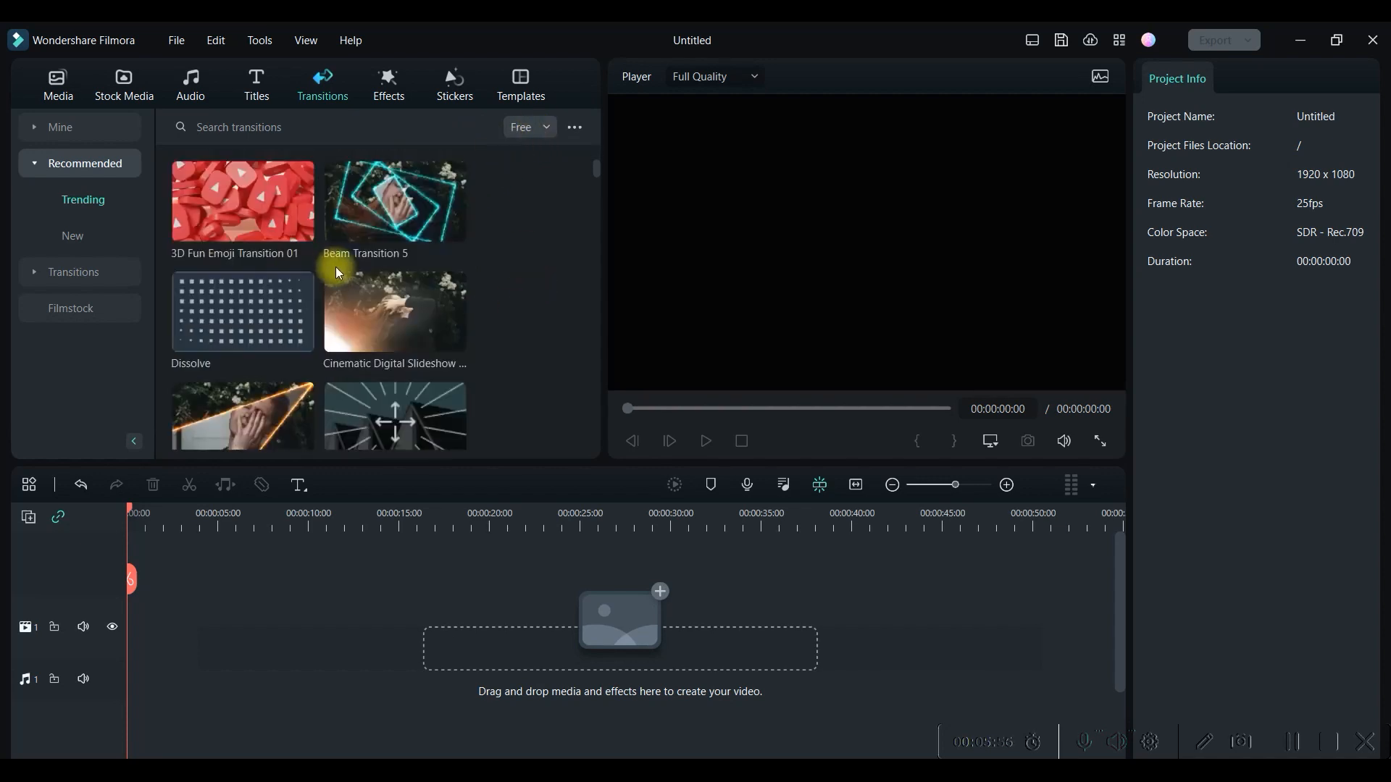
- Look through the remaining free trending transitions, the trending effects and the basic video effects
scroll(368, 315, "down", 4)
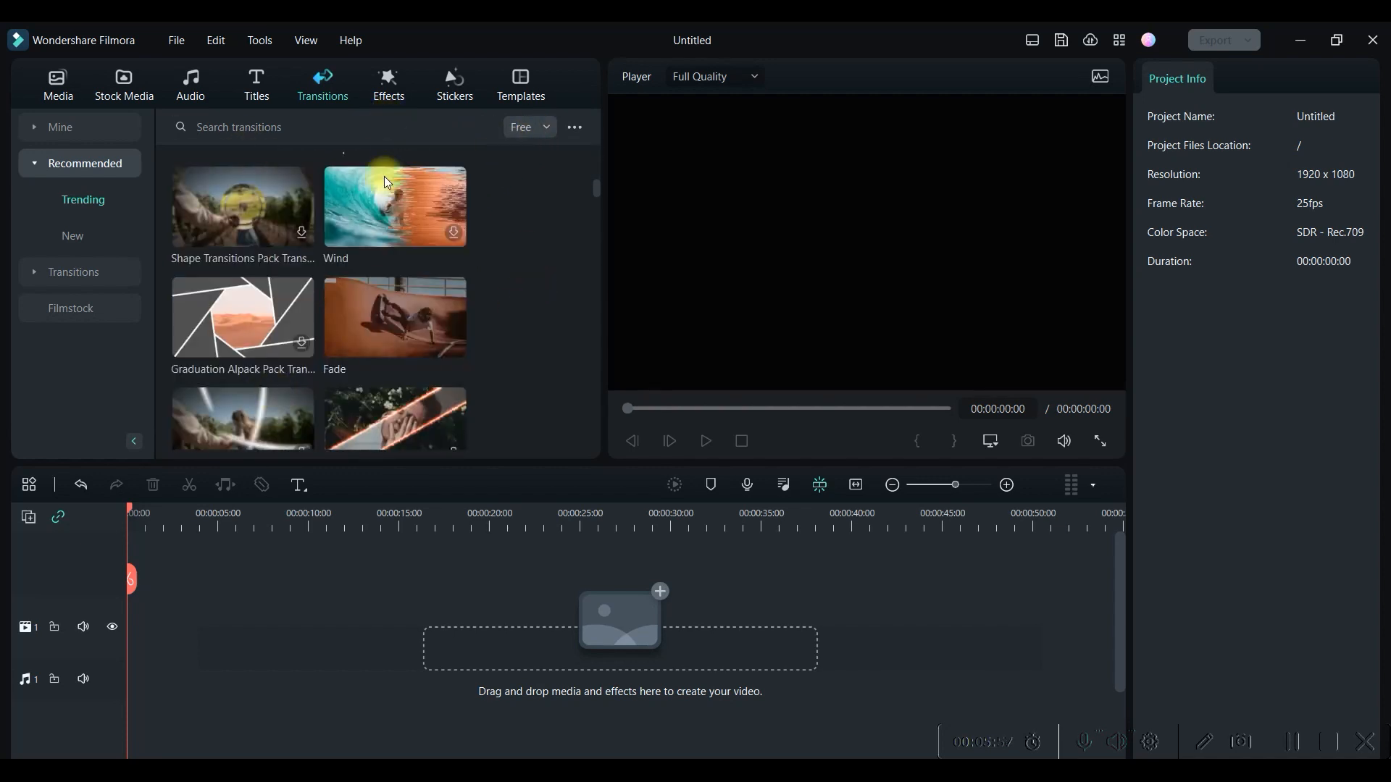
left_click(381, 78)
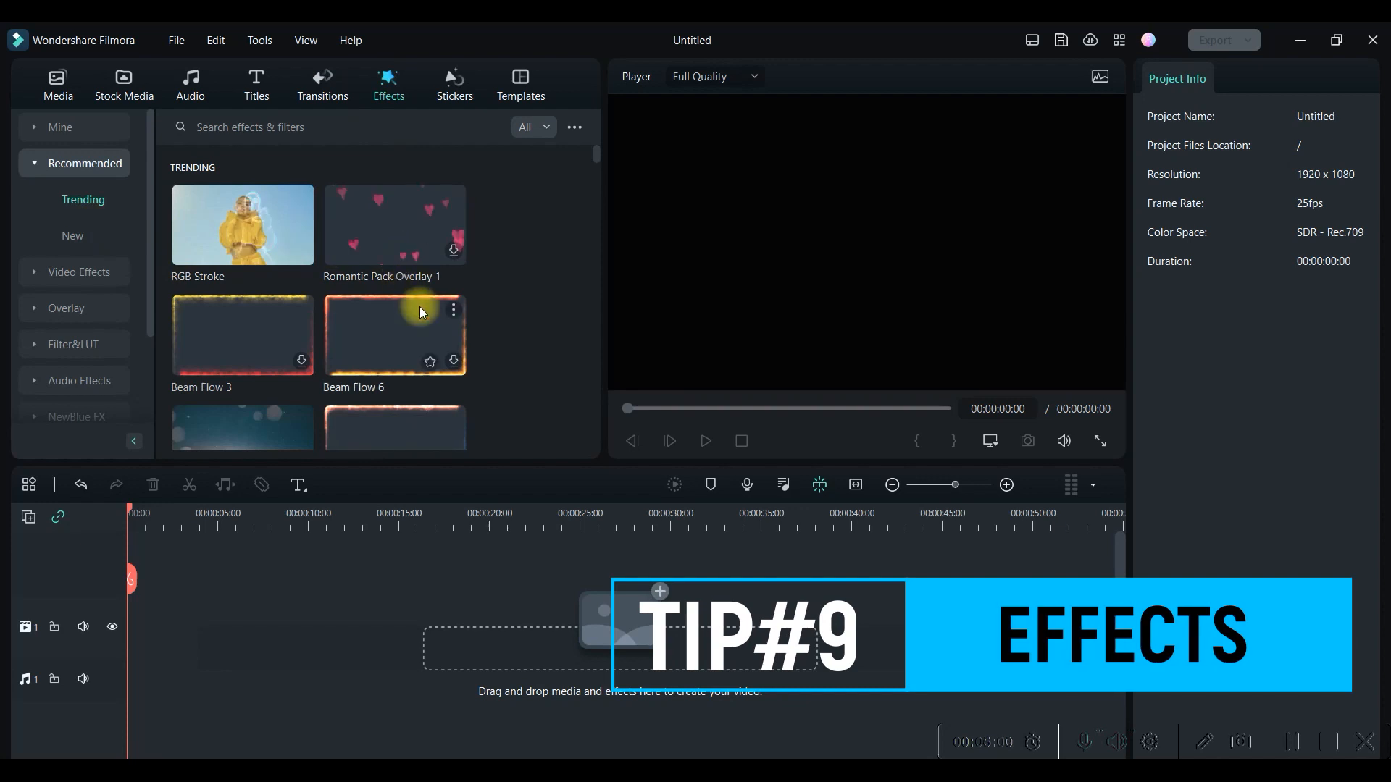
left_click(101, 163)
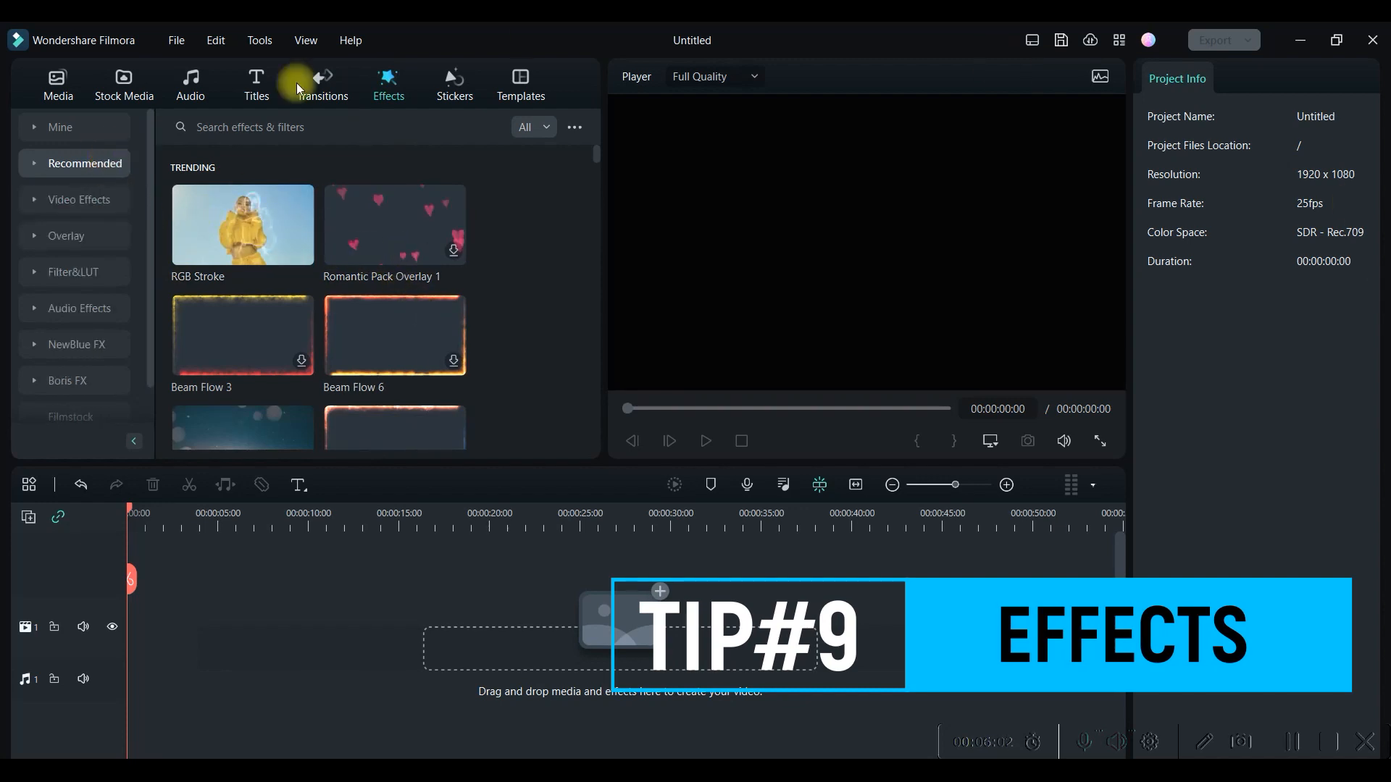
left_click(65, 203)
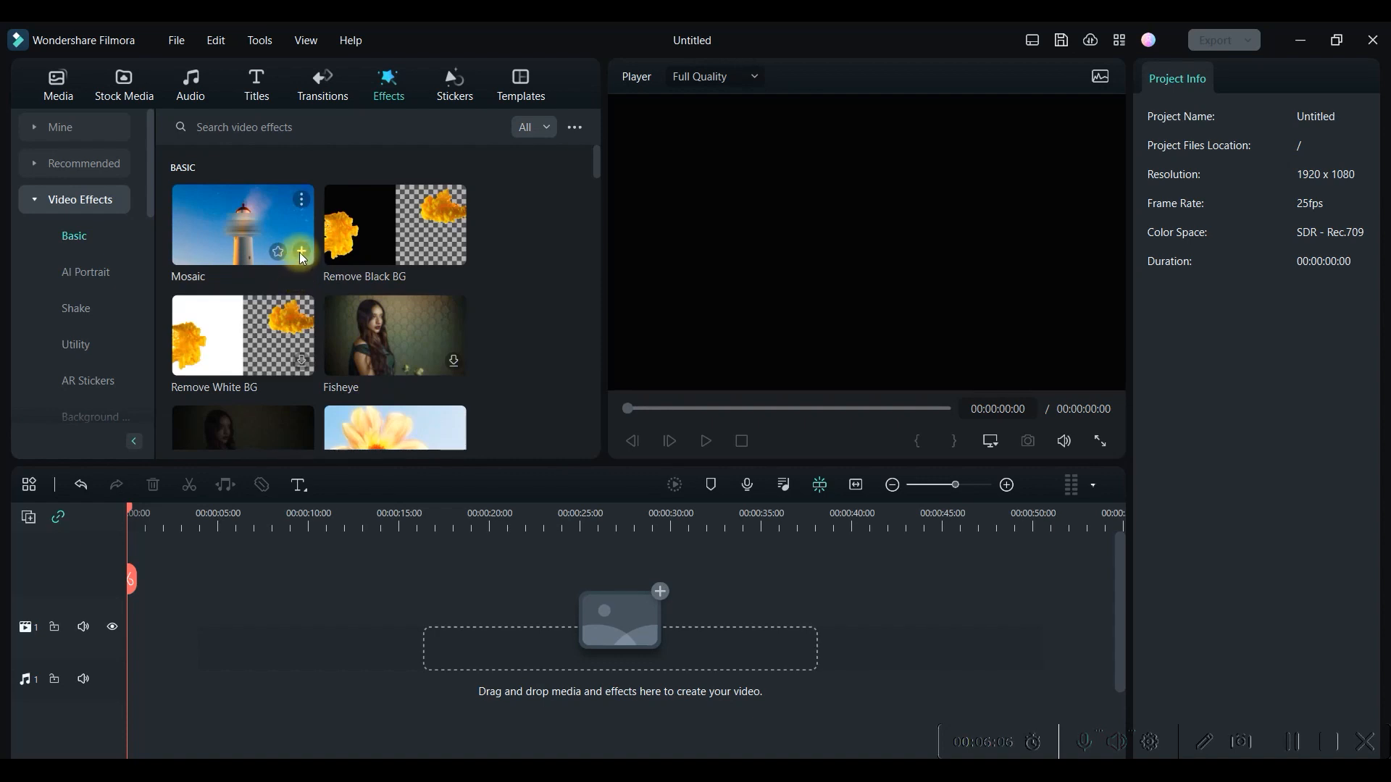
- Download the Fisheye video effect, add the Mosaic effect to the timeline and play it from the start
left_click(455, 363)
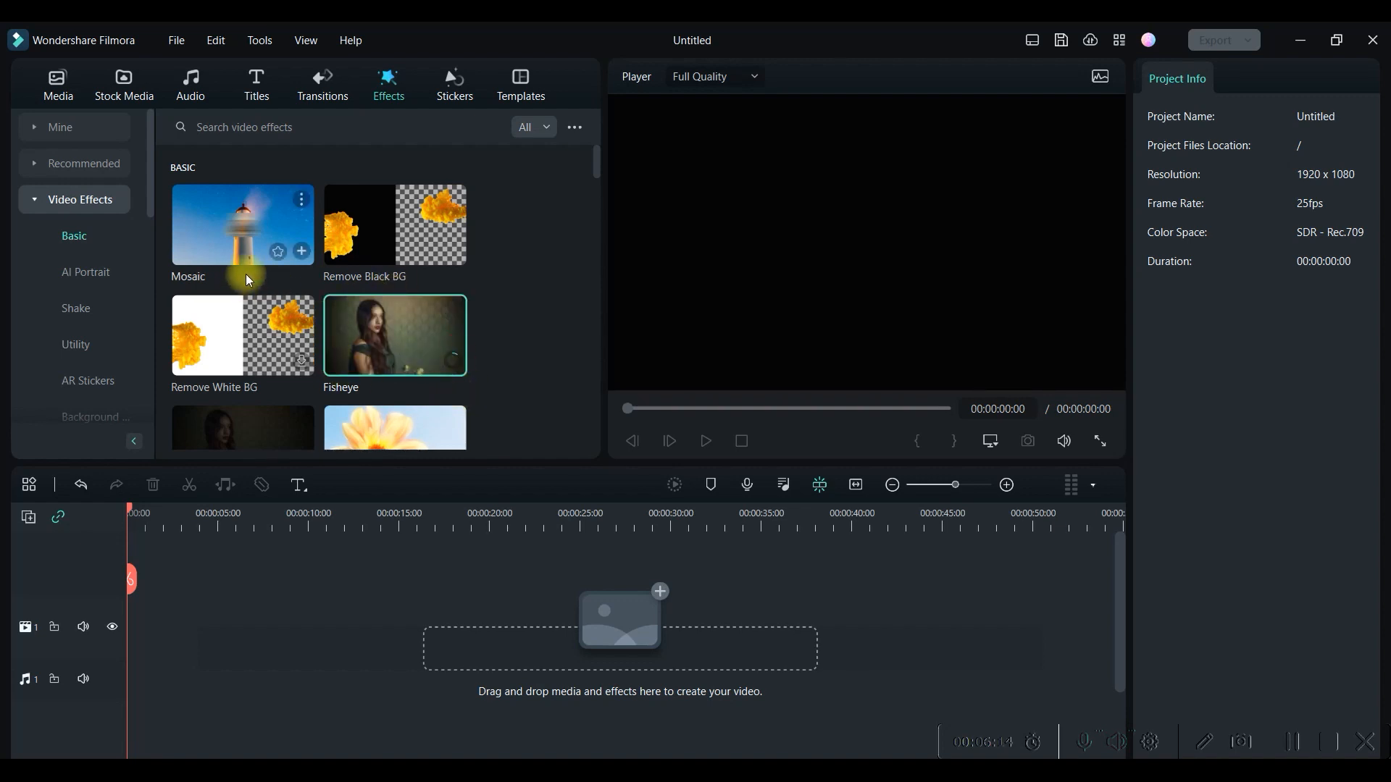
left_click(302, 250)
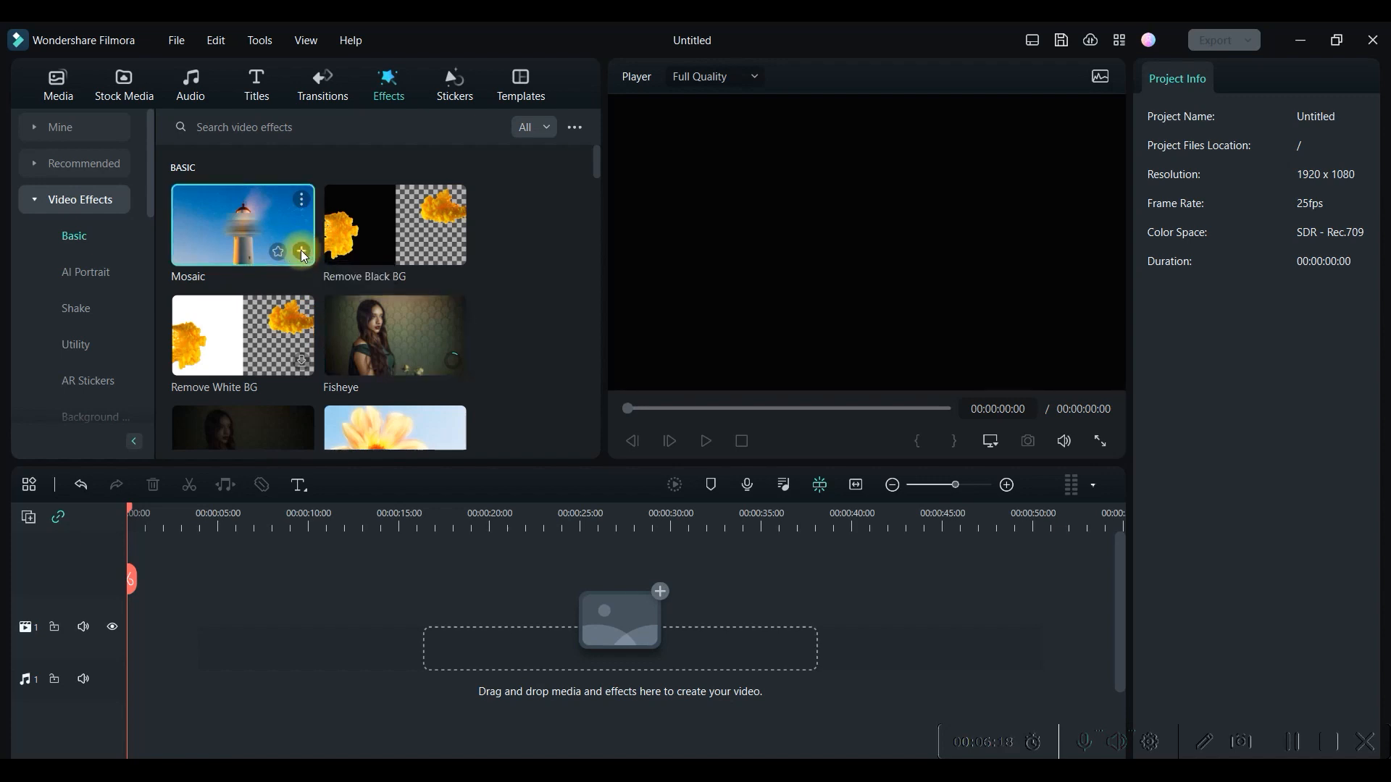
left_click_drag(218, 514, 9, 521)
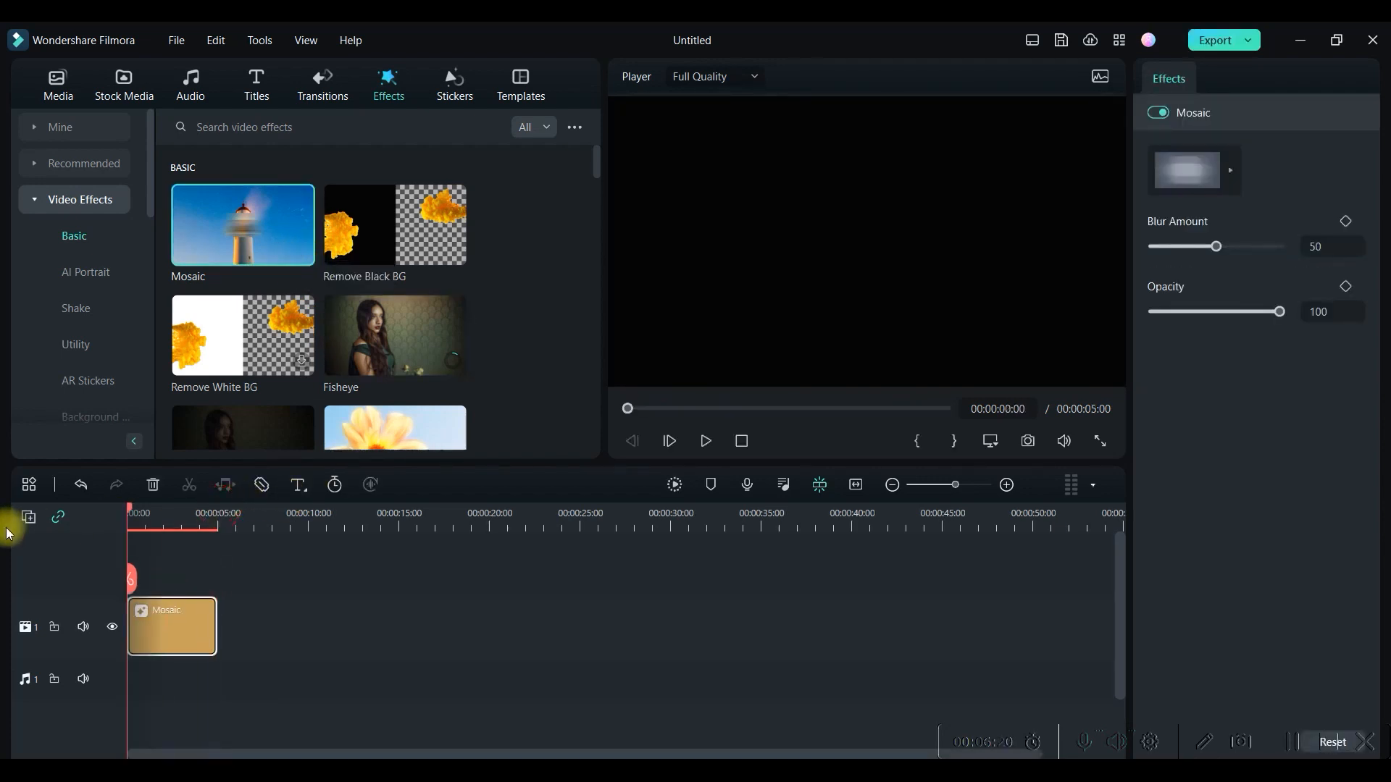
left_click(697, 438)
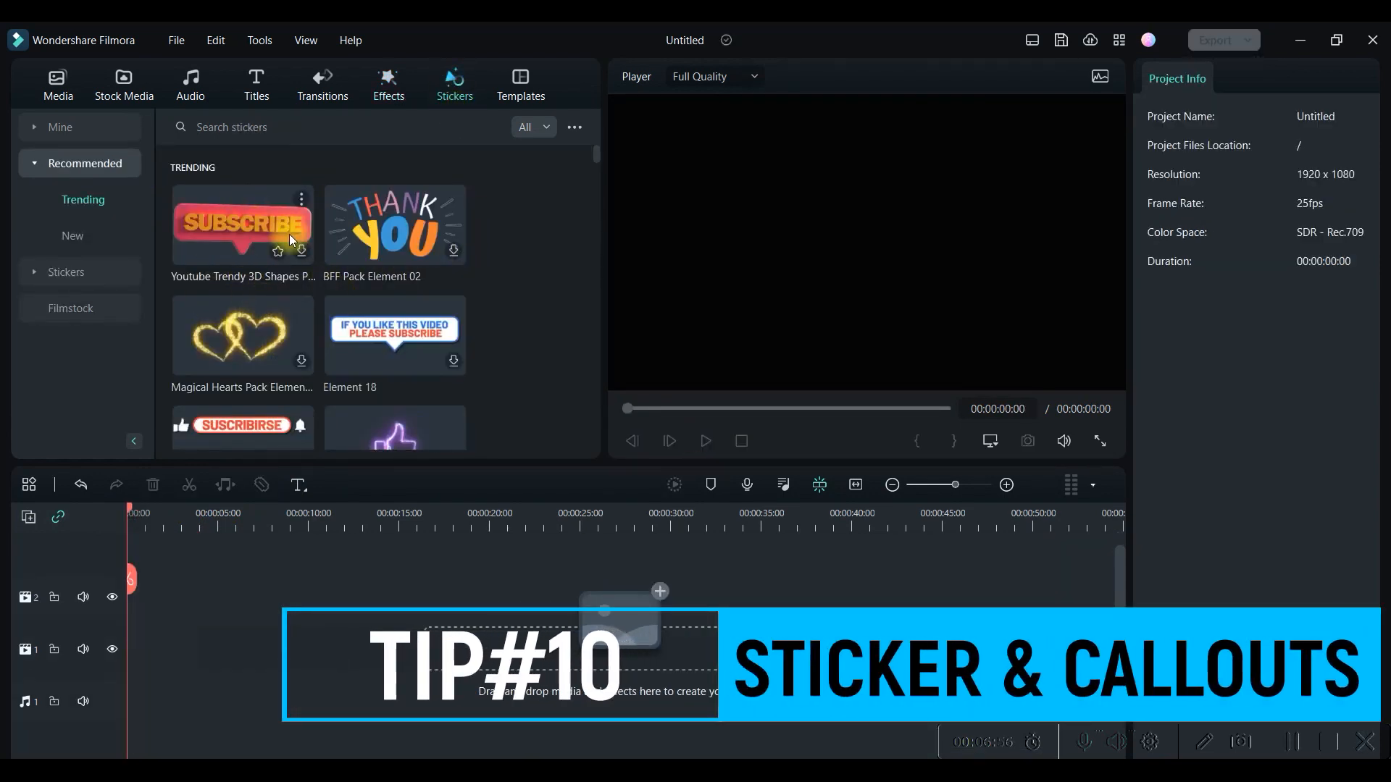
- Browse the trending stickers and filter them to free ones
scroll(384, 323, "down", 2)
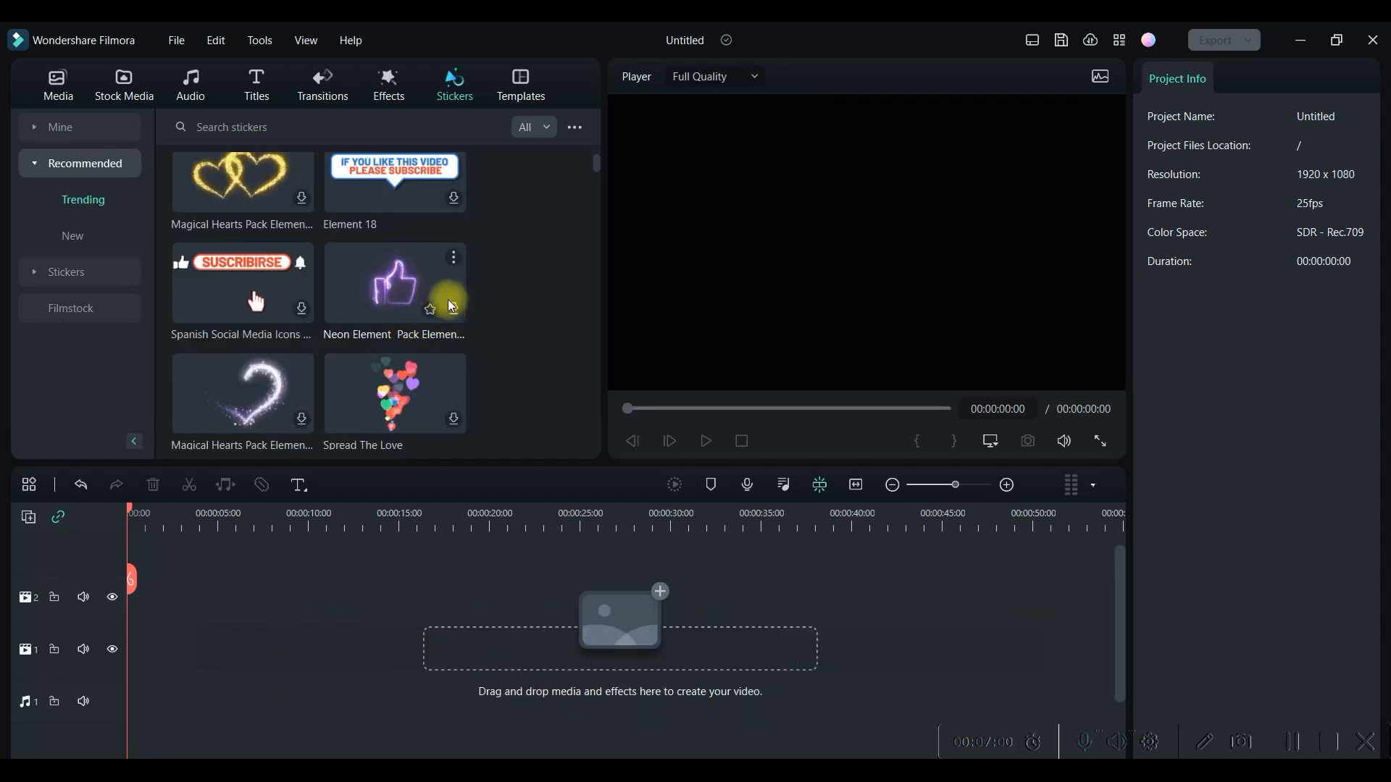
left_click(539, 126)
left_click(536, 178)
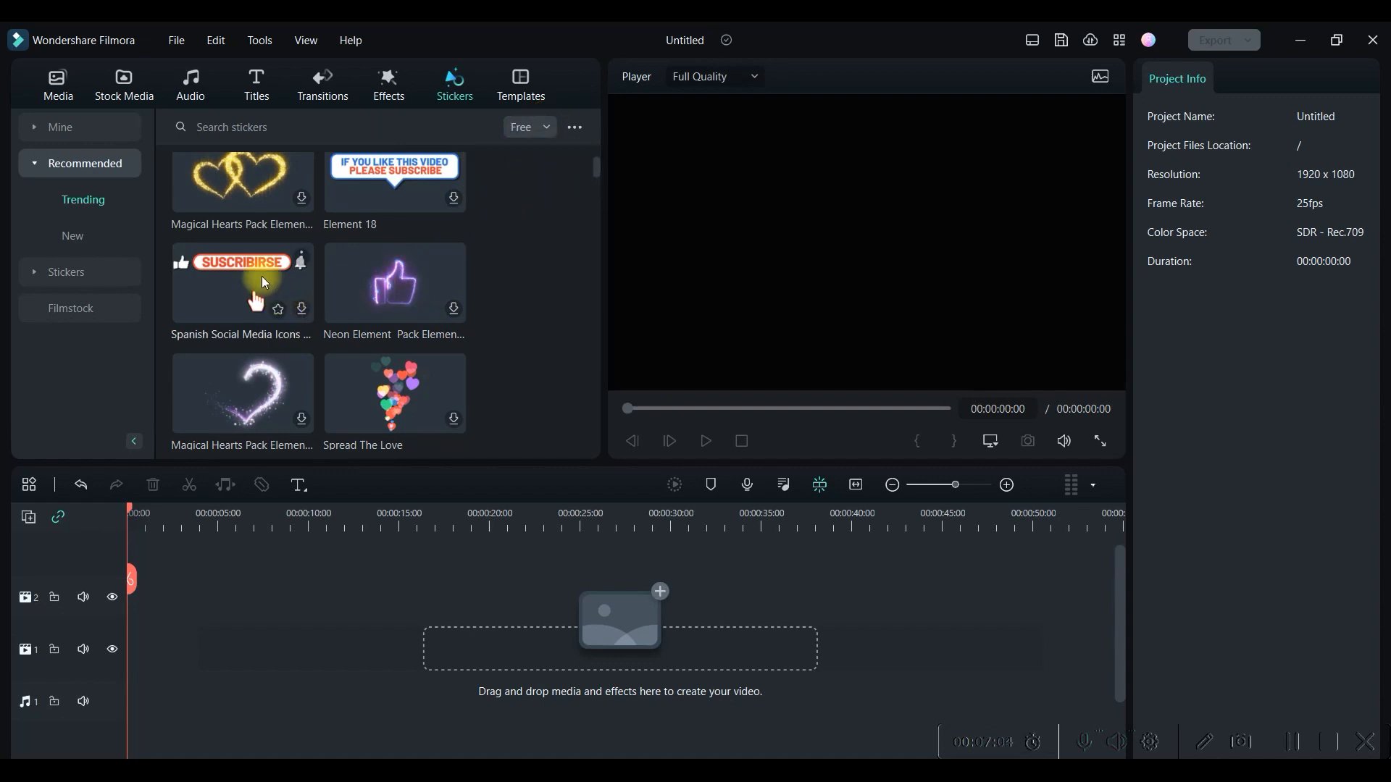
scroll(334, 256, "down", 5)
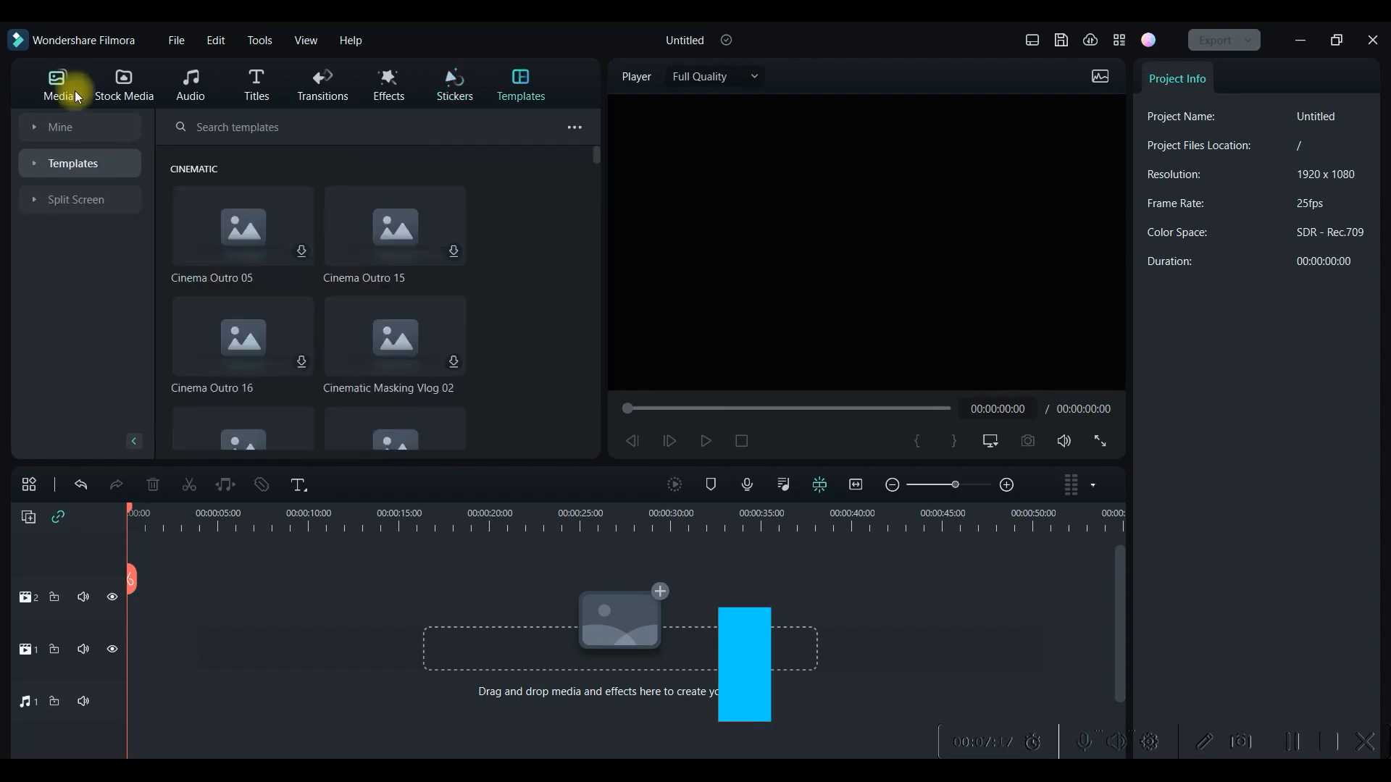
- Place the Mountains video from the project media at the start of video track 1
left_click(58, 85)
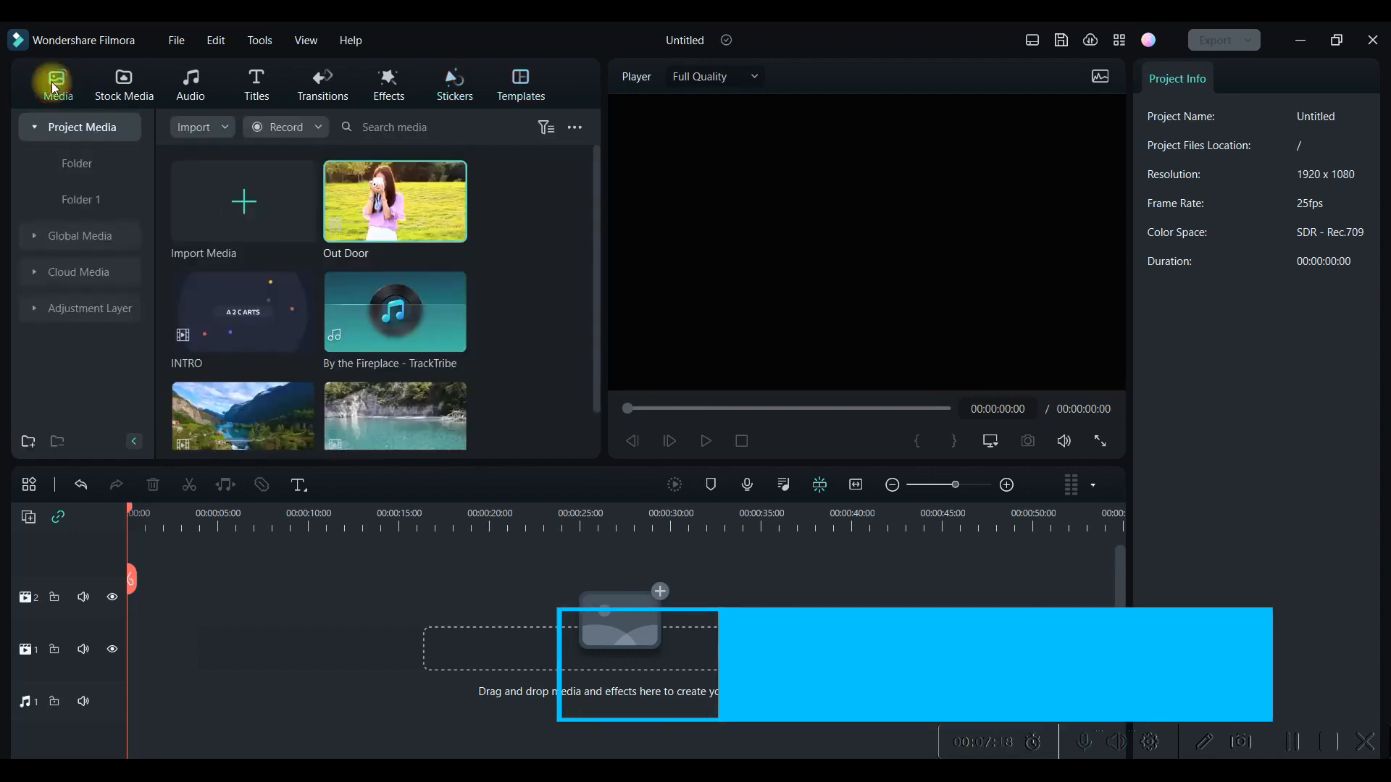
left_click(347, 203)
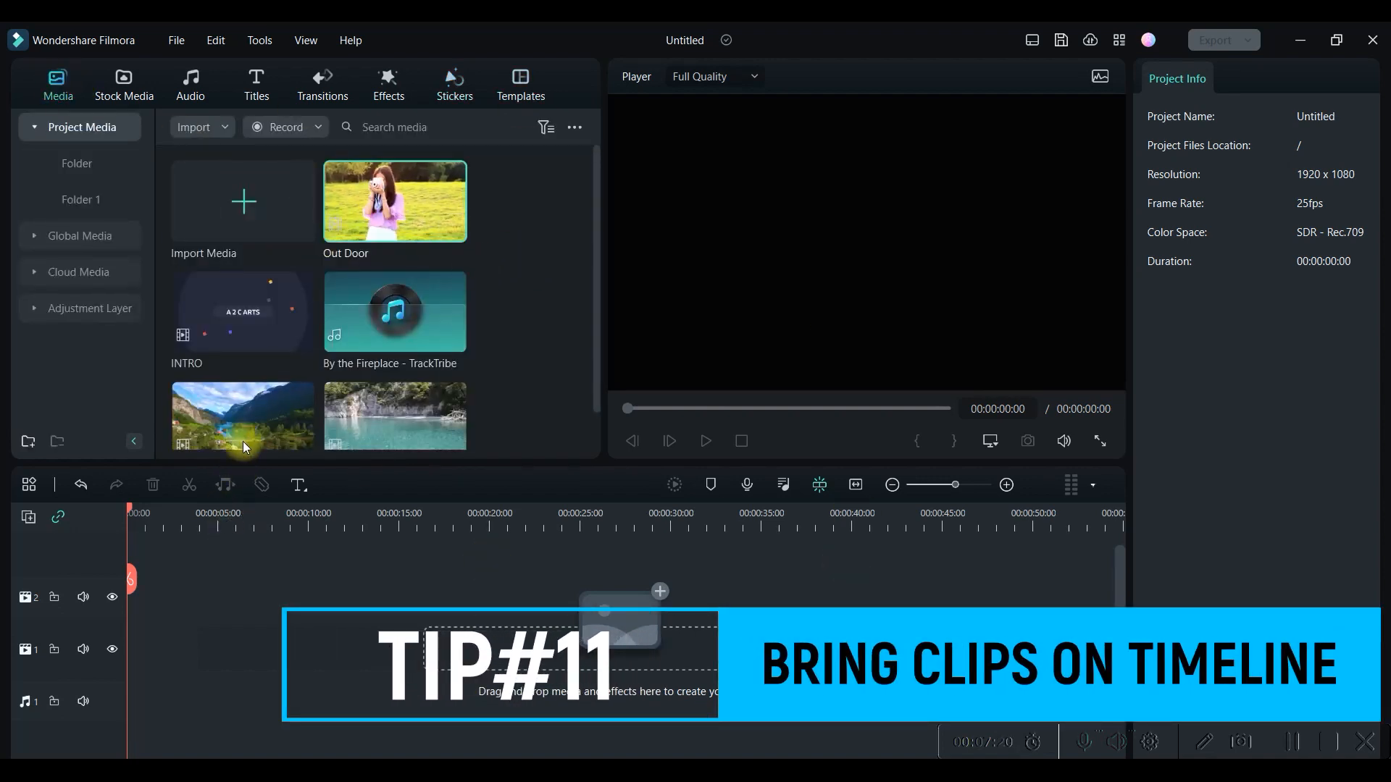
left_click_drag(245, 415, 136, 661)
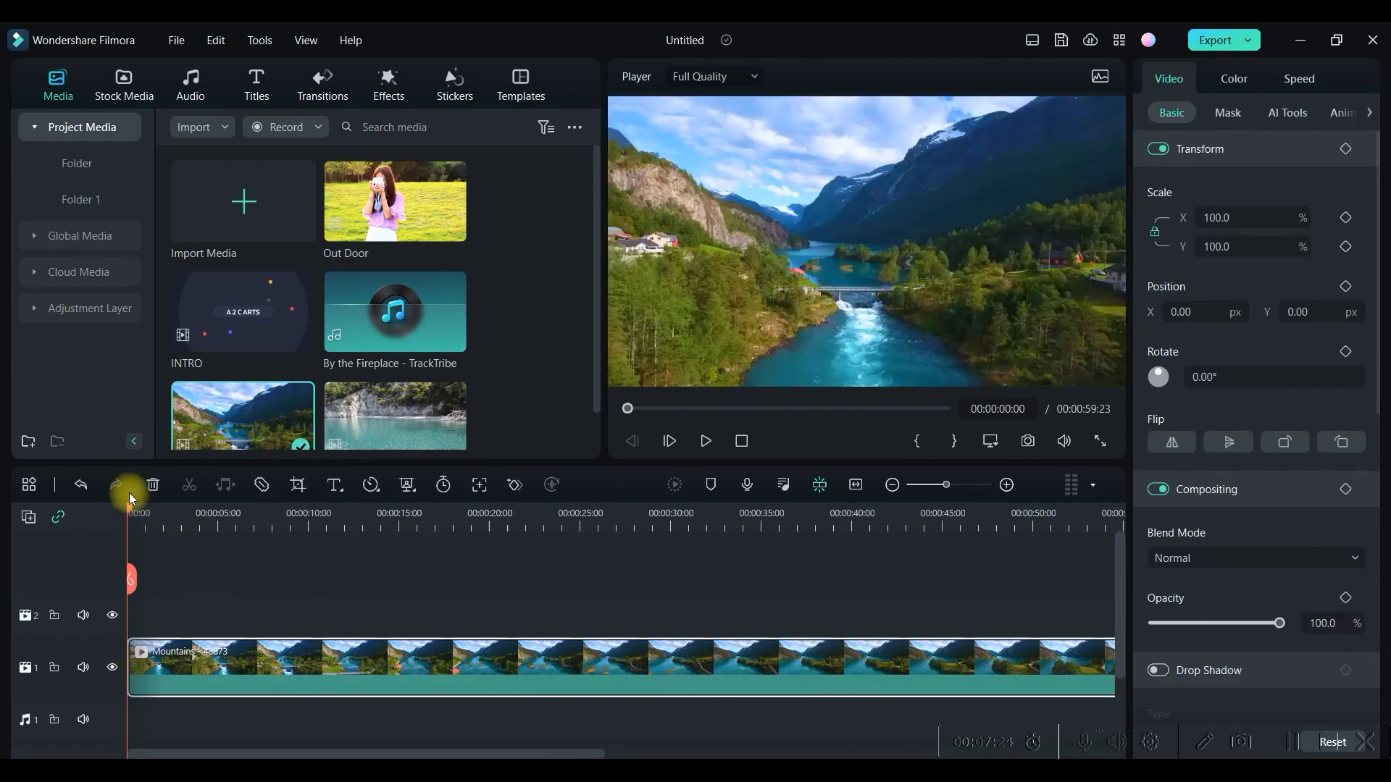
- Split the Mountains clip at 00:00:10:21 and again at 00:00:21:12
left_click_drag(131, 507, 323, 536)
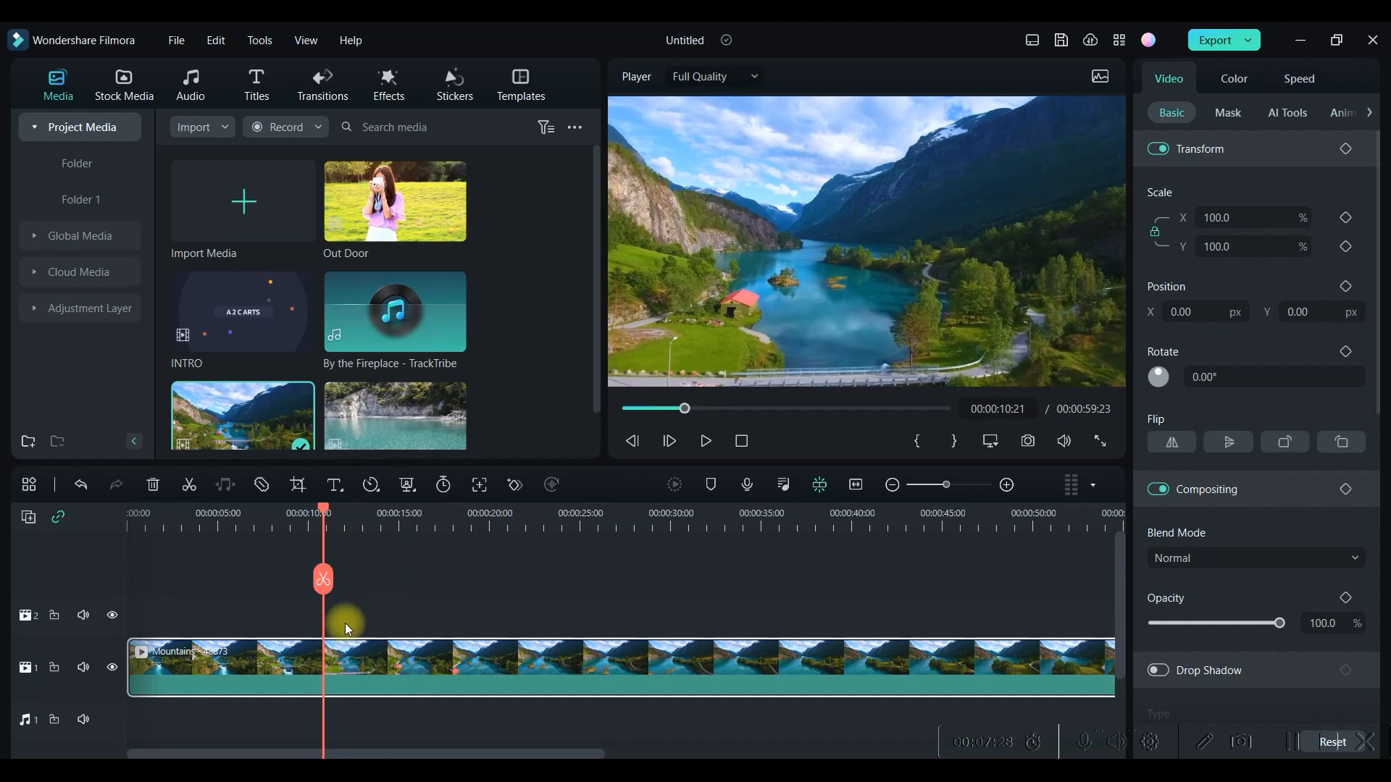
left_click(323, 580)
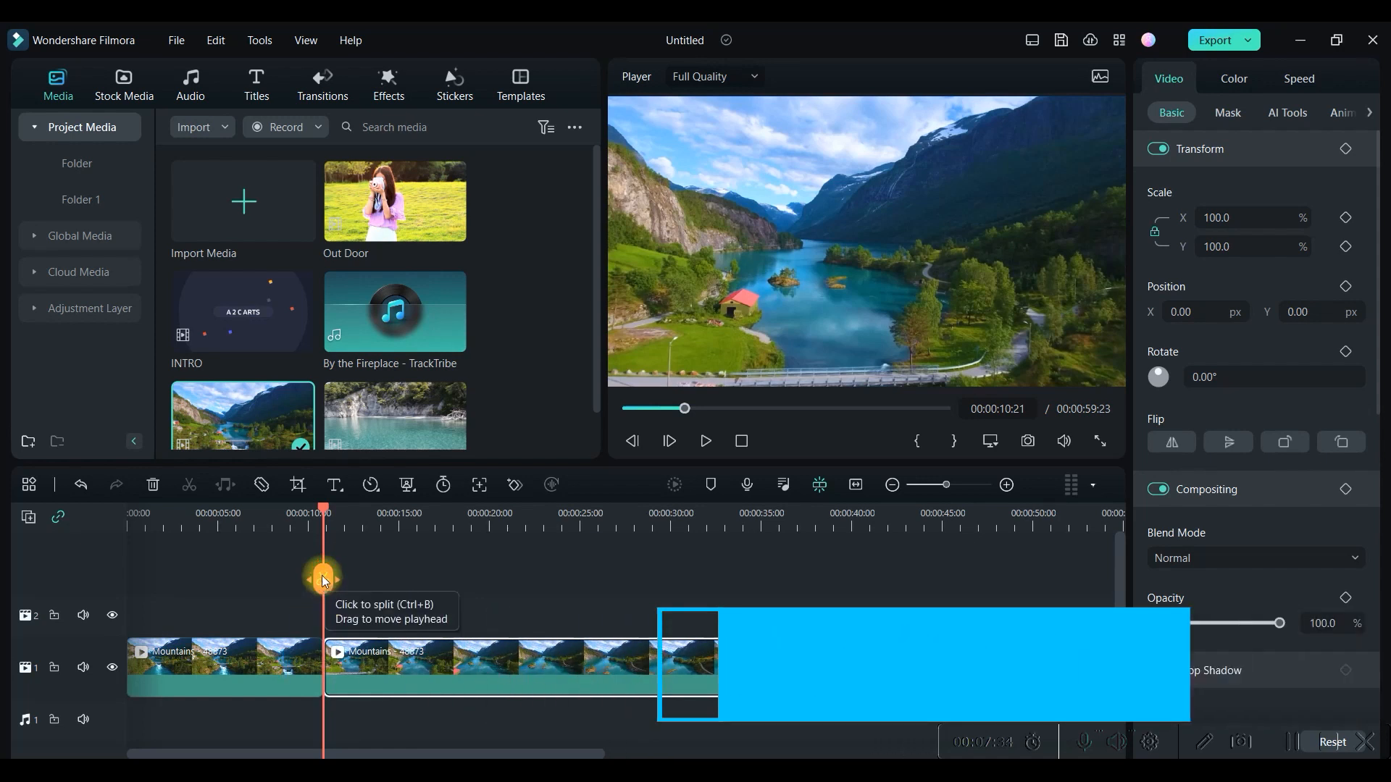
left_click_drag(323, 513, 516, 515)
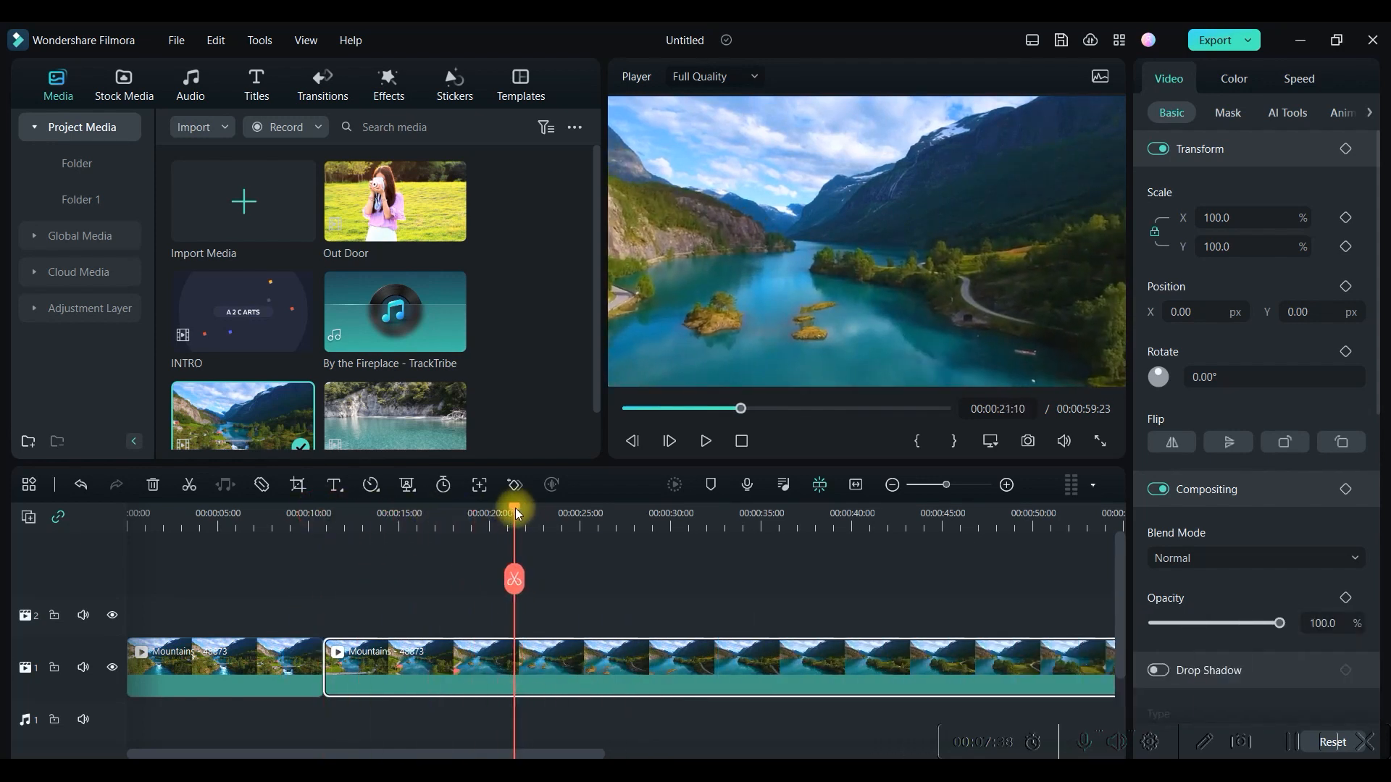
left_click(189, 485)
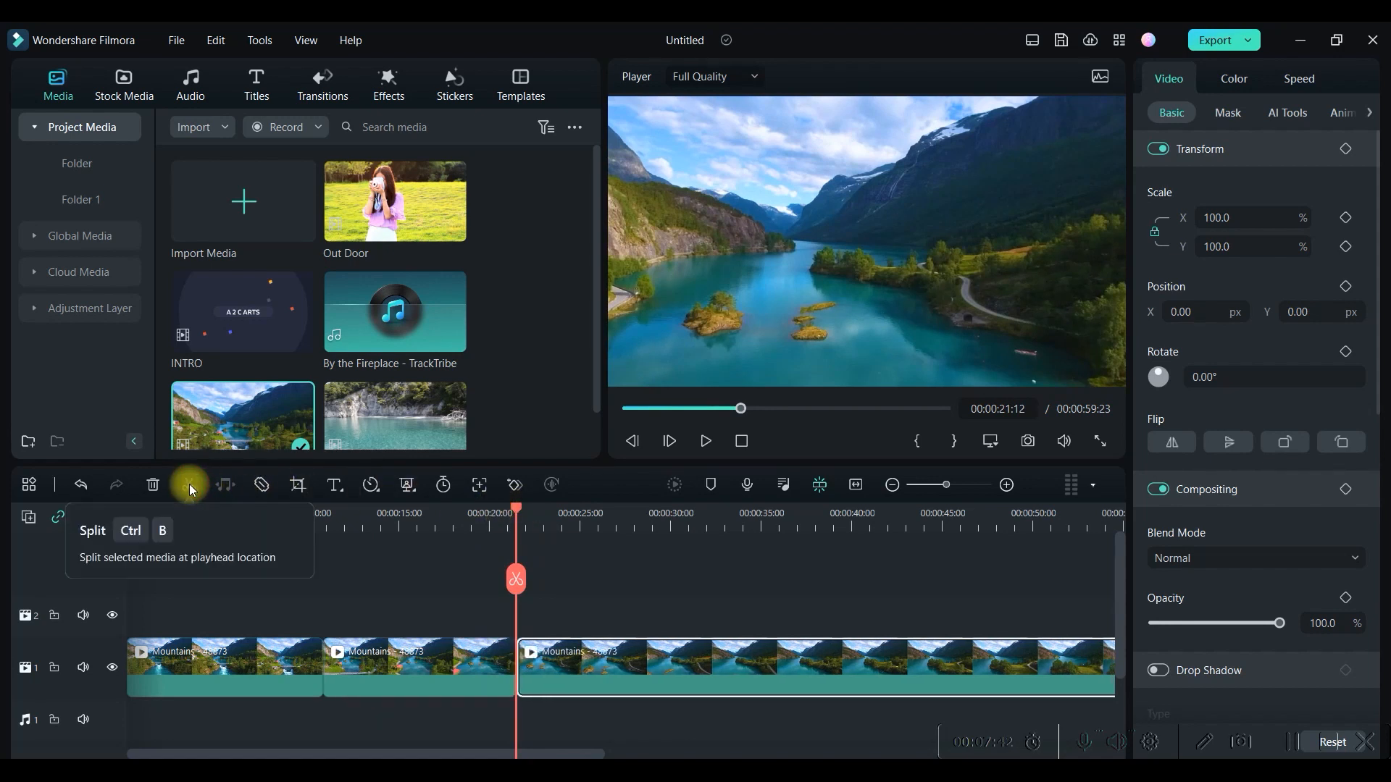
- Cut the last Mountains segment with the quick split tool at about 33, 39 and 43 seconds
left_click_drag(518, 509, 649, 542)
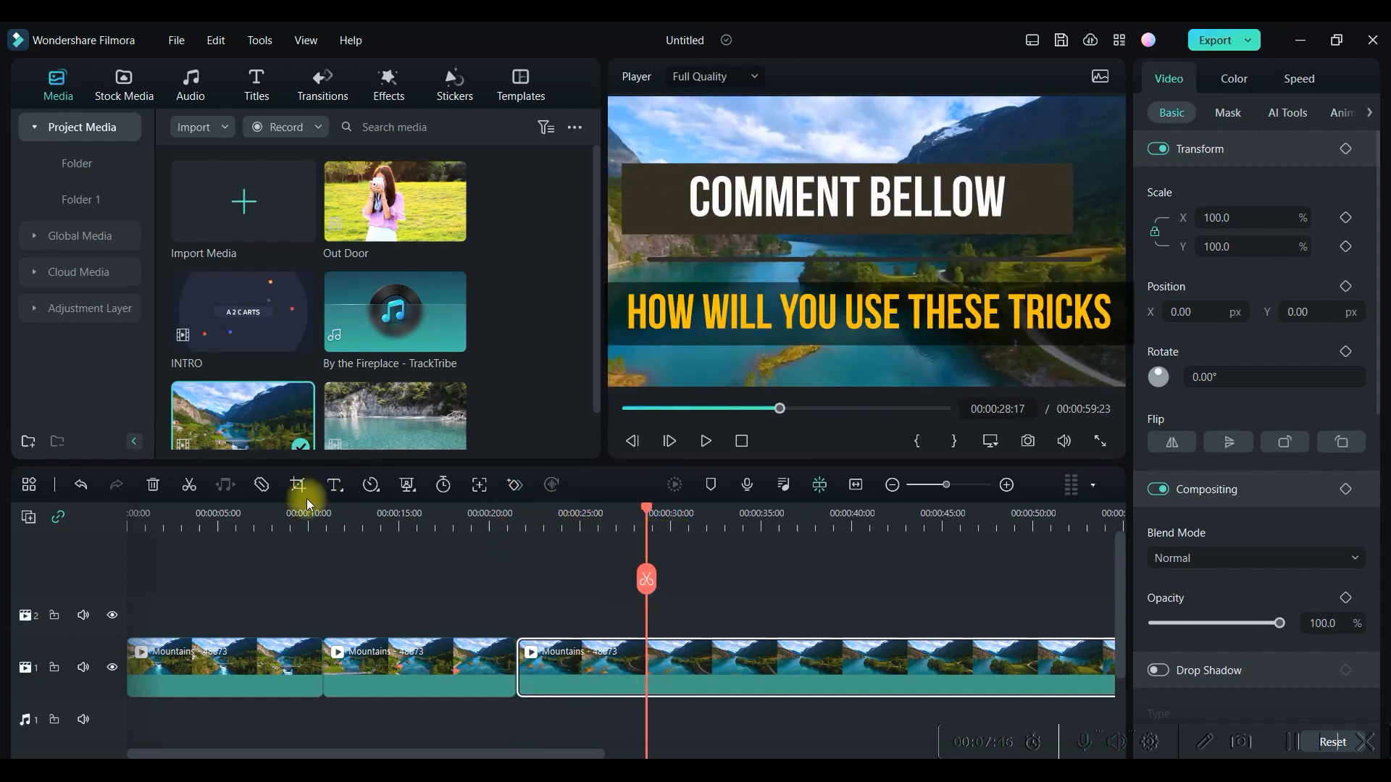
left_click(261, 485)
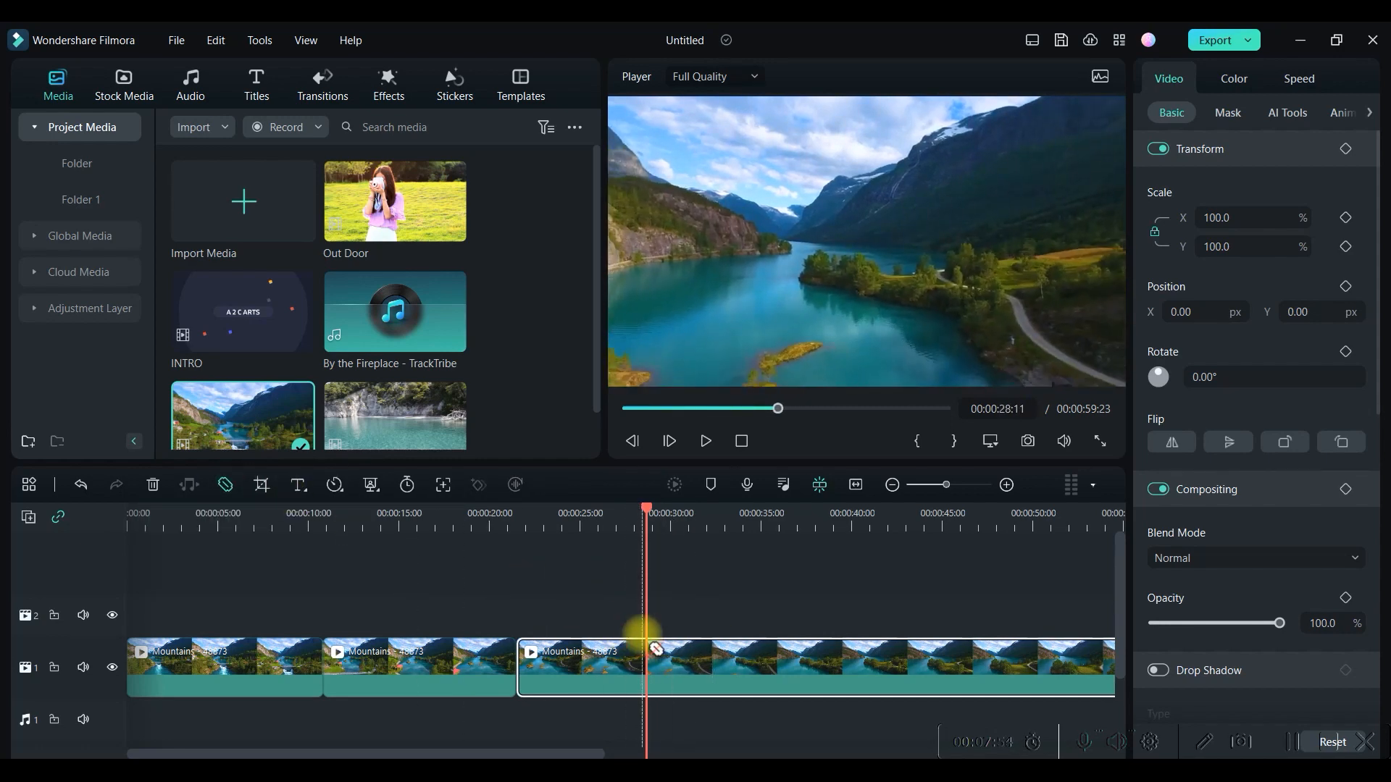
left_click(720, 652)
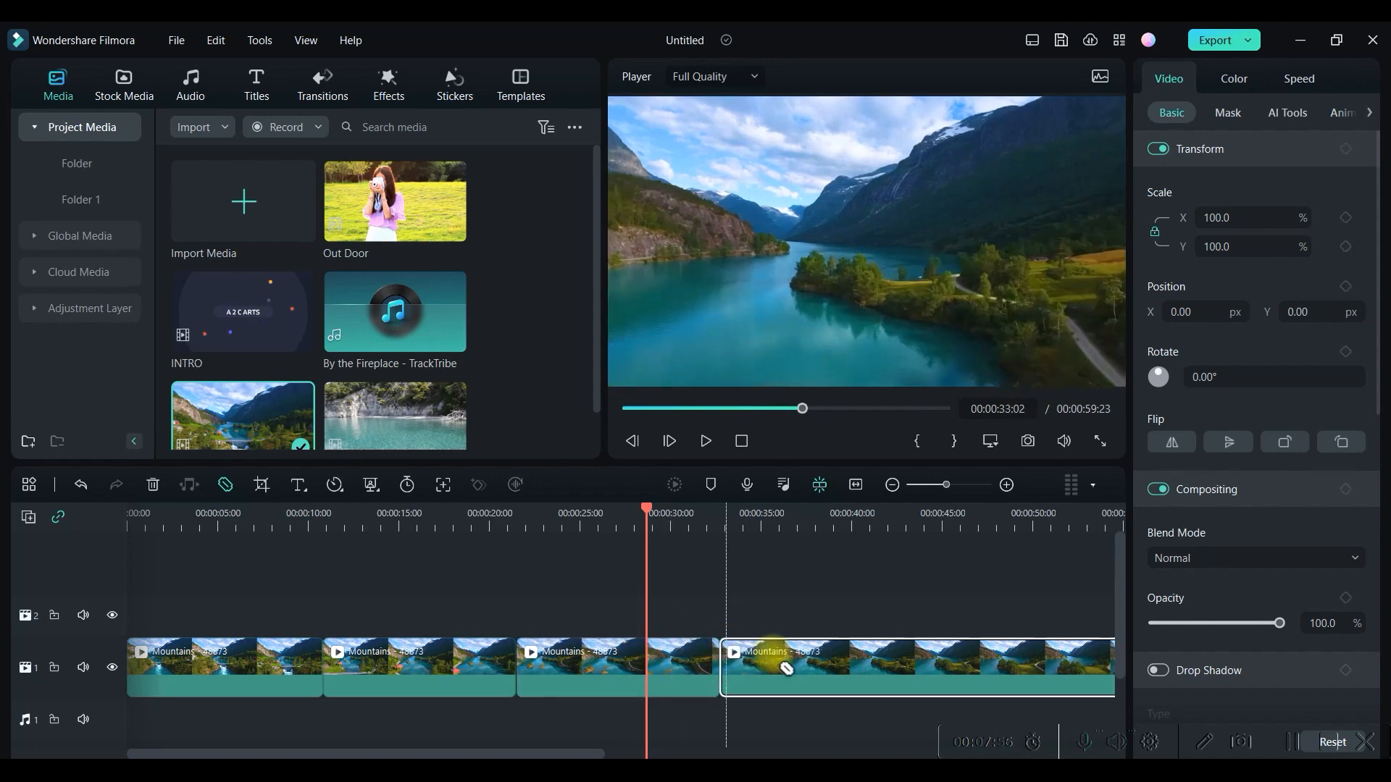
left_click(836, 667)
left_click(911, 666)
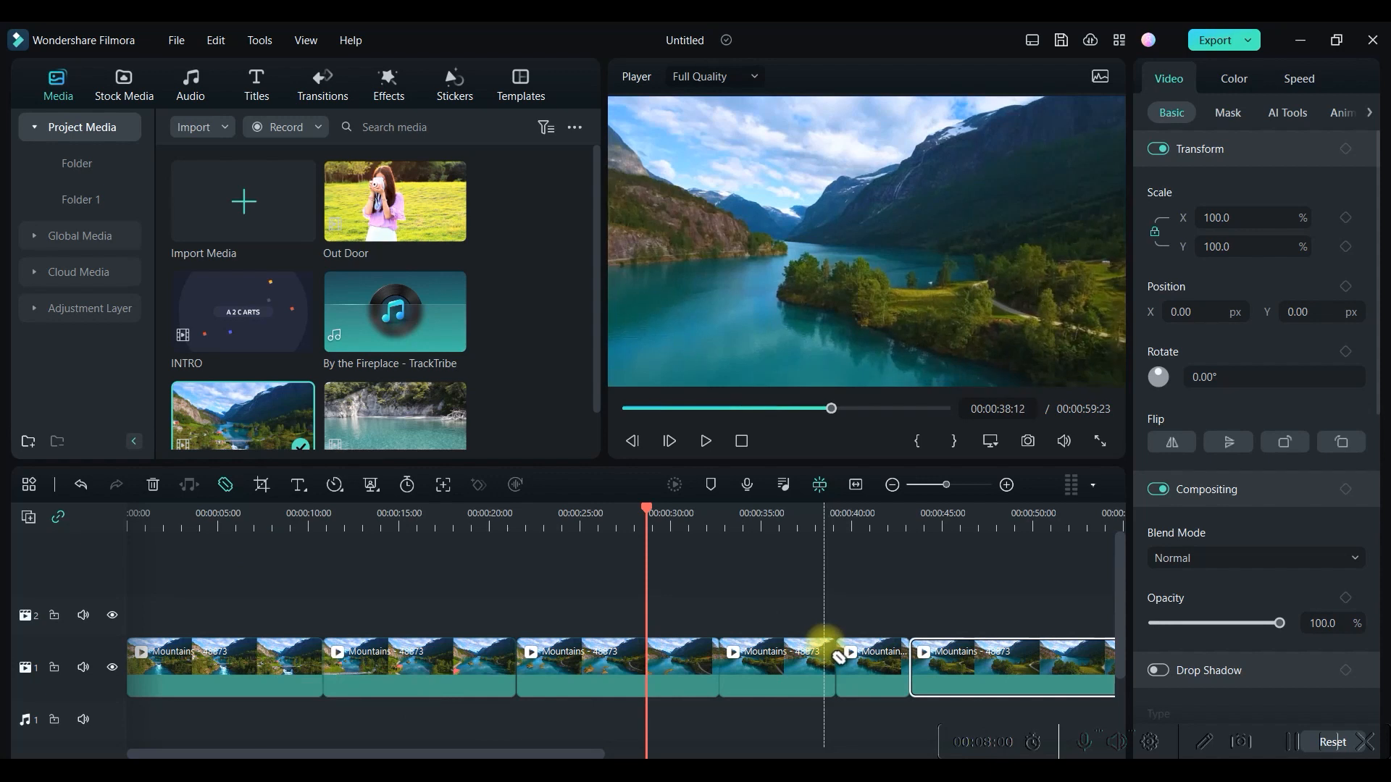
left_click(227, 486)
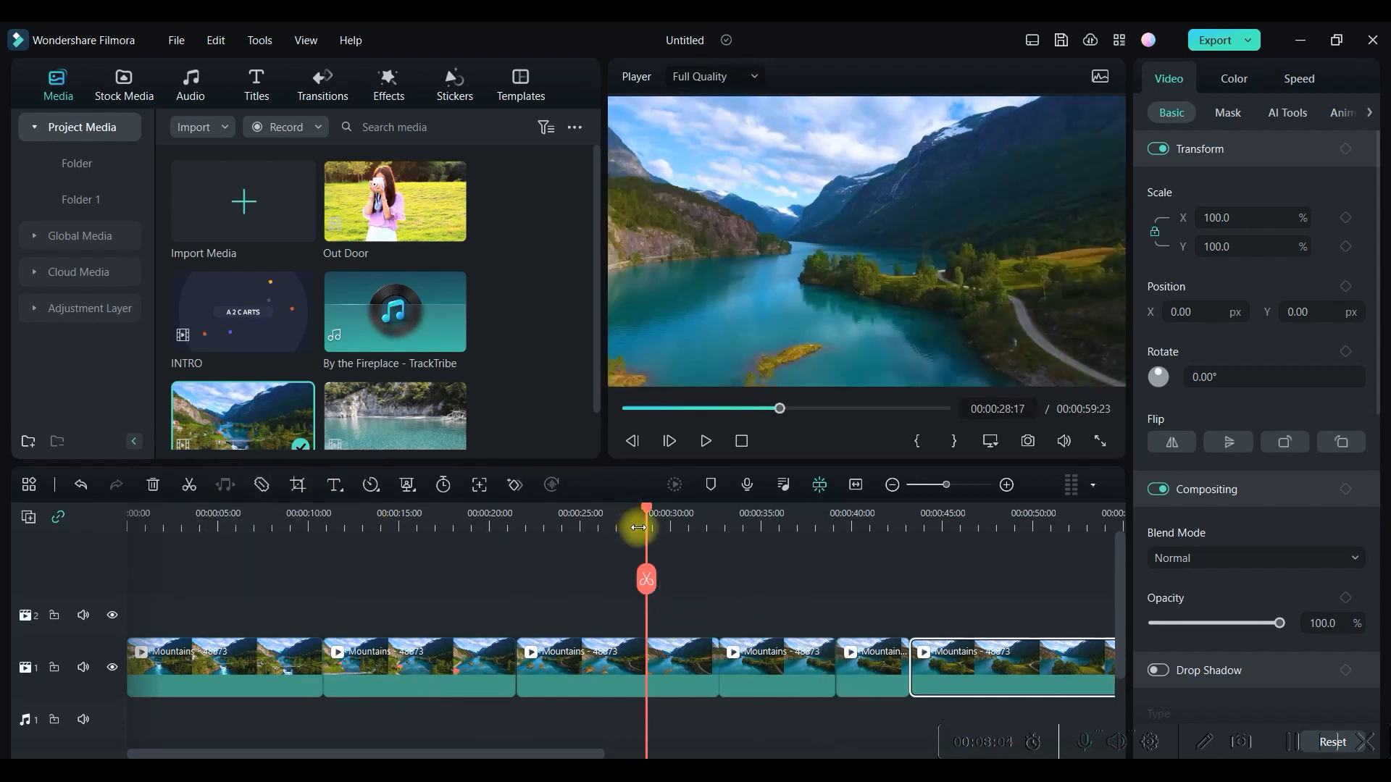
- Delete the four Mountains segments after 00:00:21:12, keeping only the first two segments
left_click(589, 656)
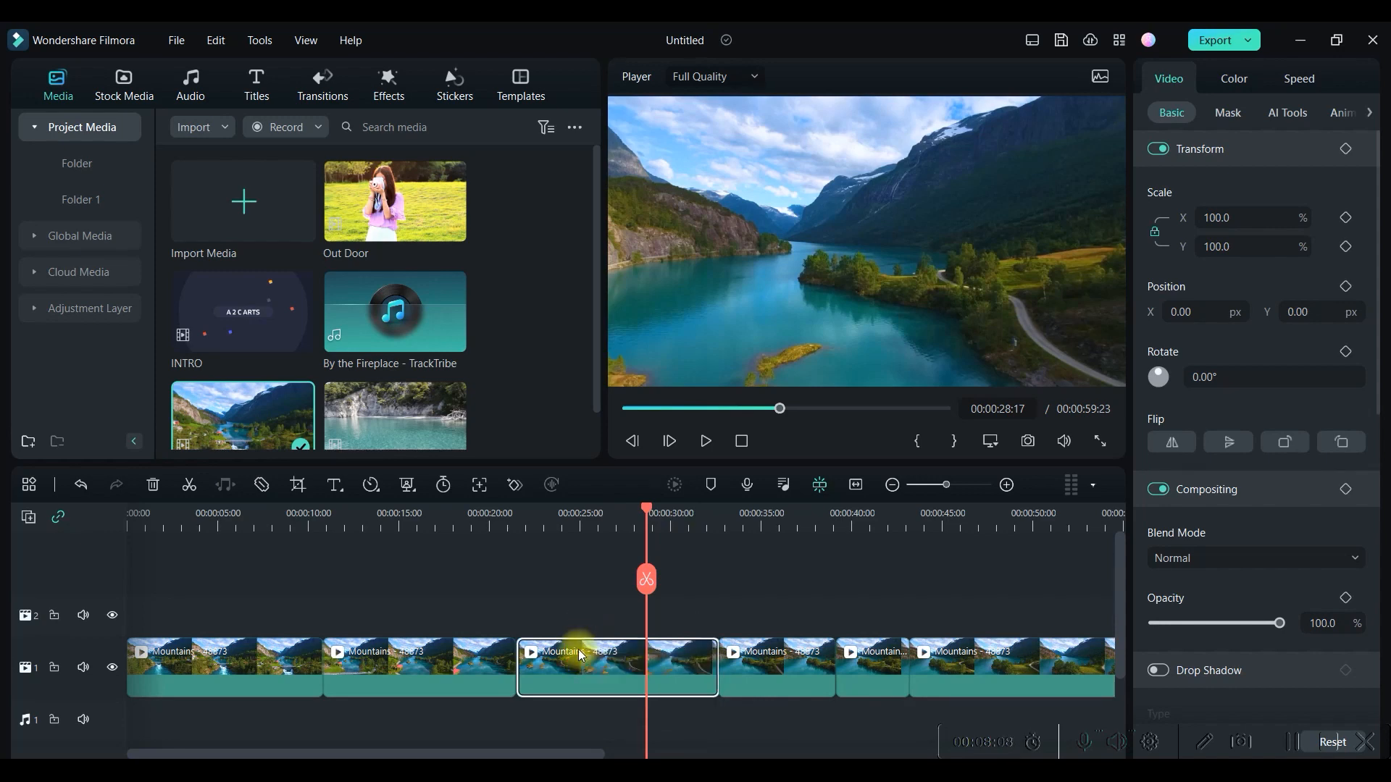
key("Delete")
left_click(537, 654)
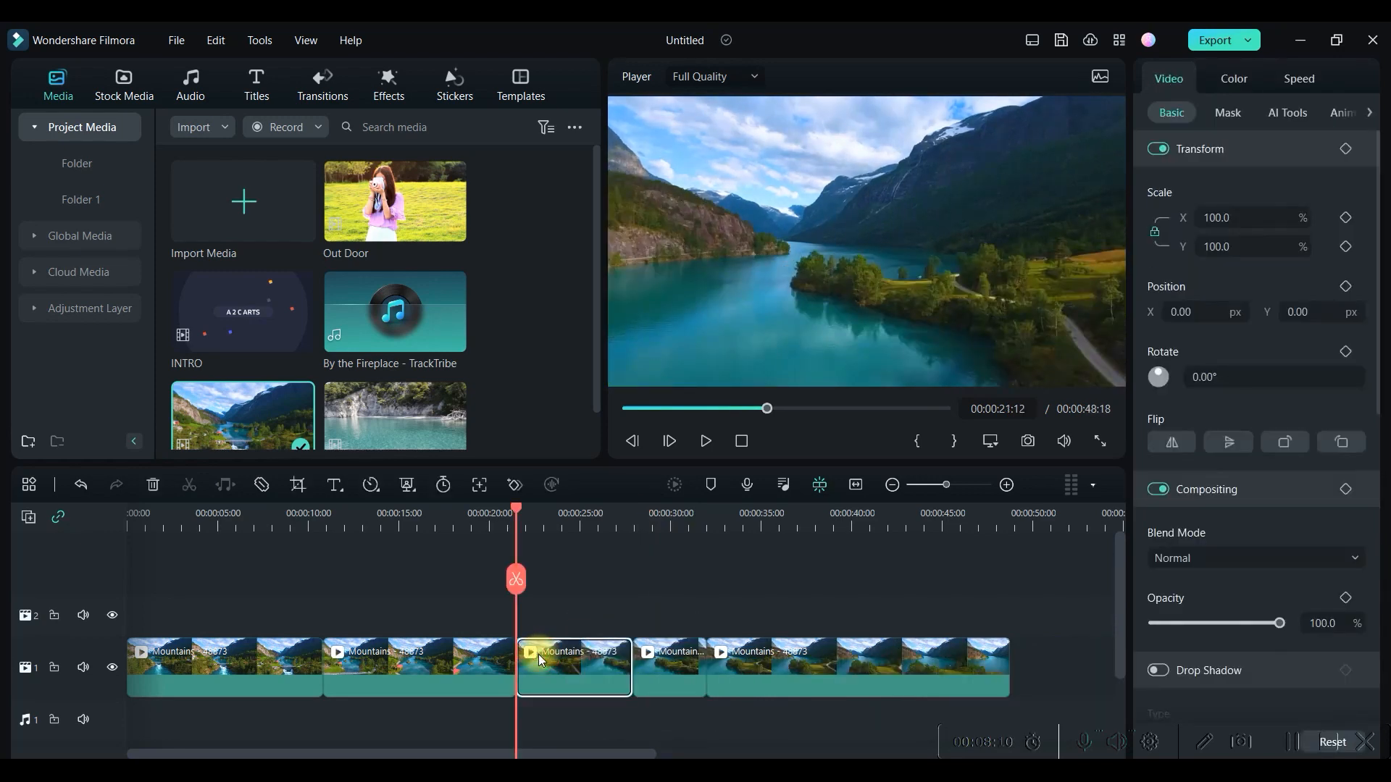
right_click(537, 654)
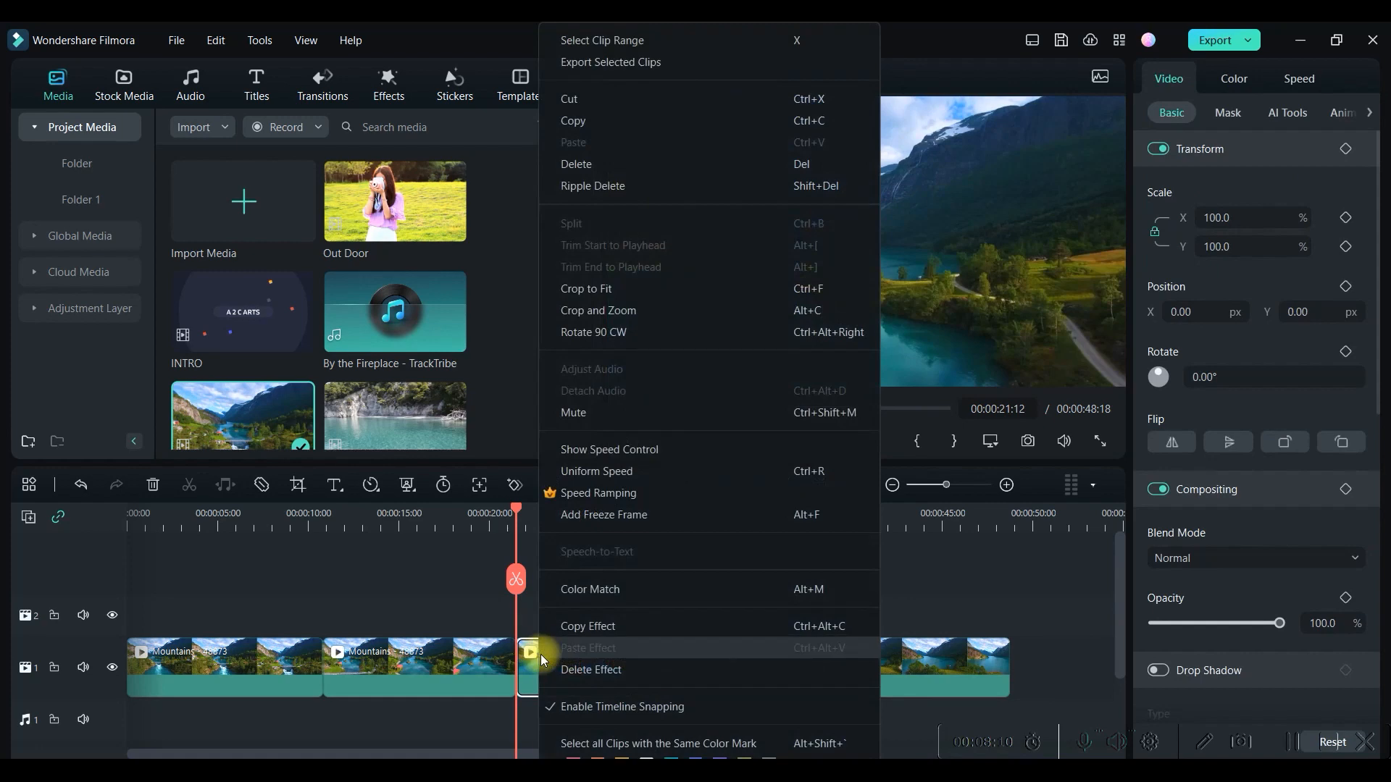
left_click(597, 168)
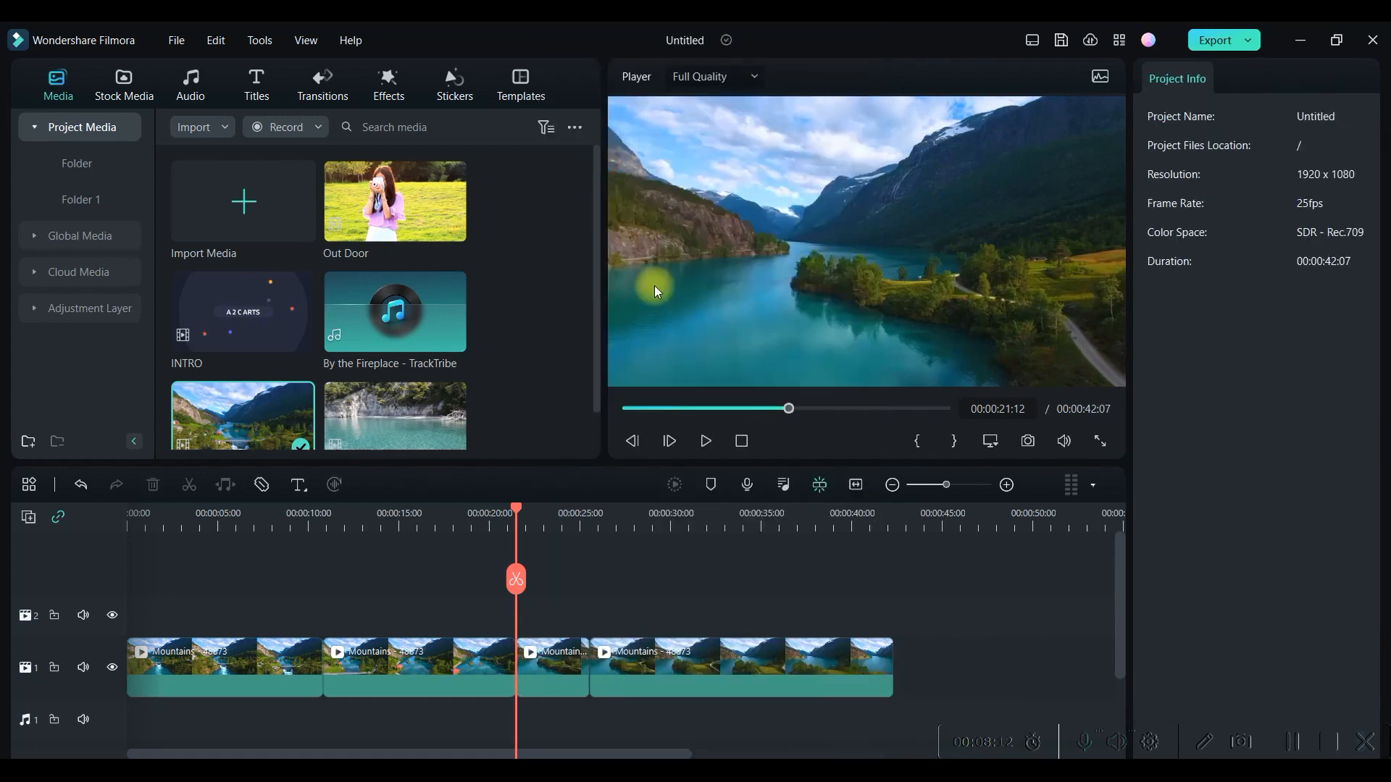
left_click(538, 662)
left_click(152, 484)
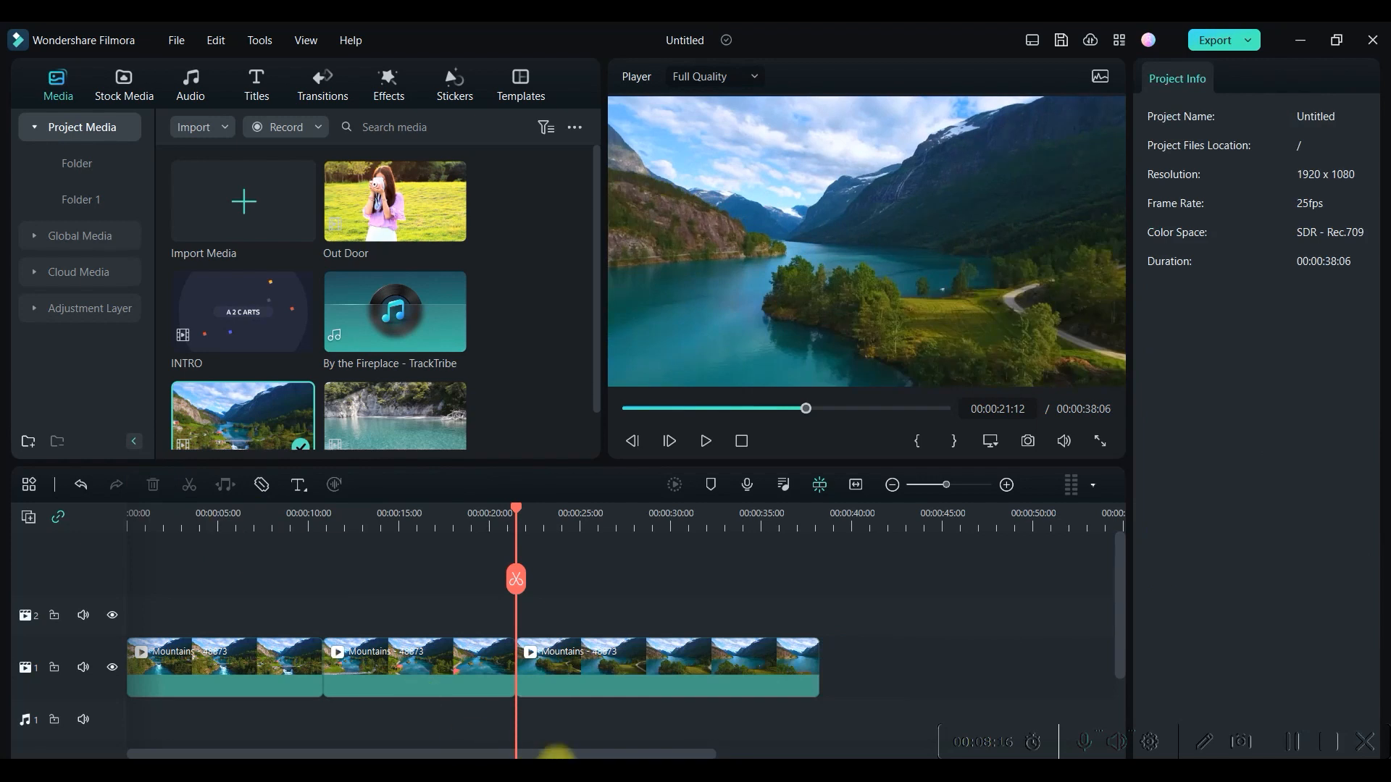
left_click(605, 663)
key("Delete")
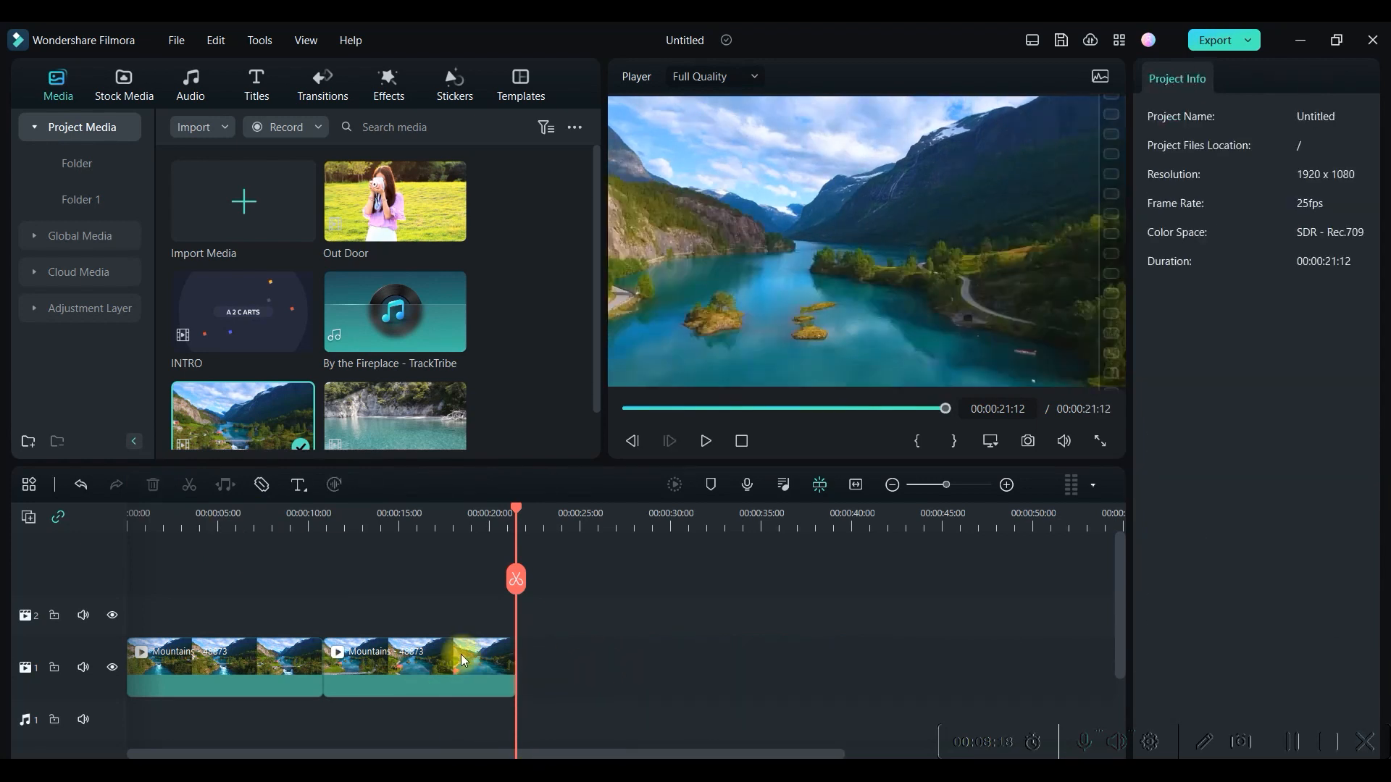
- Insert the Out Door clip between the two Mountains segments on video track 1
left_click_drag(393, 221, 333, 670)
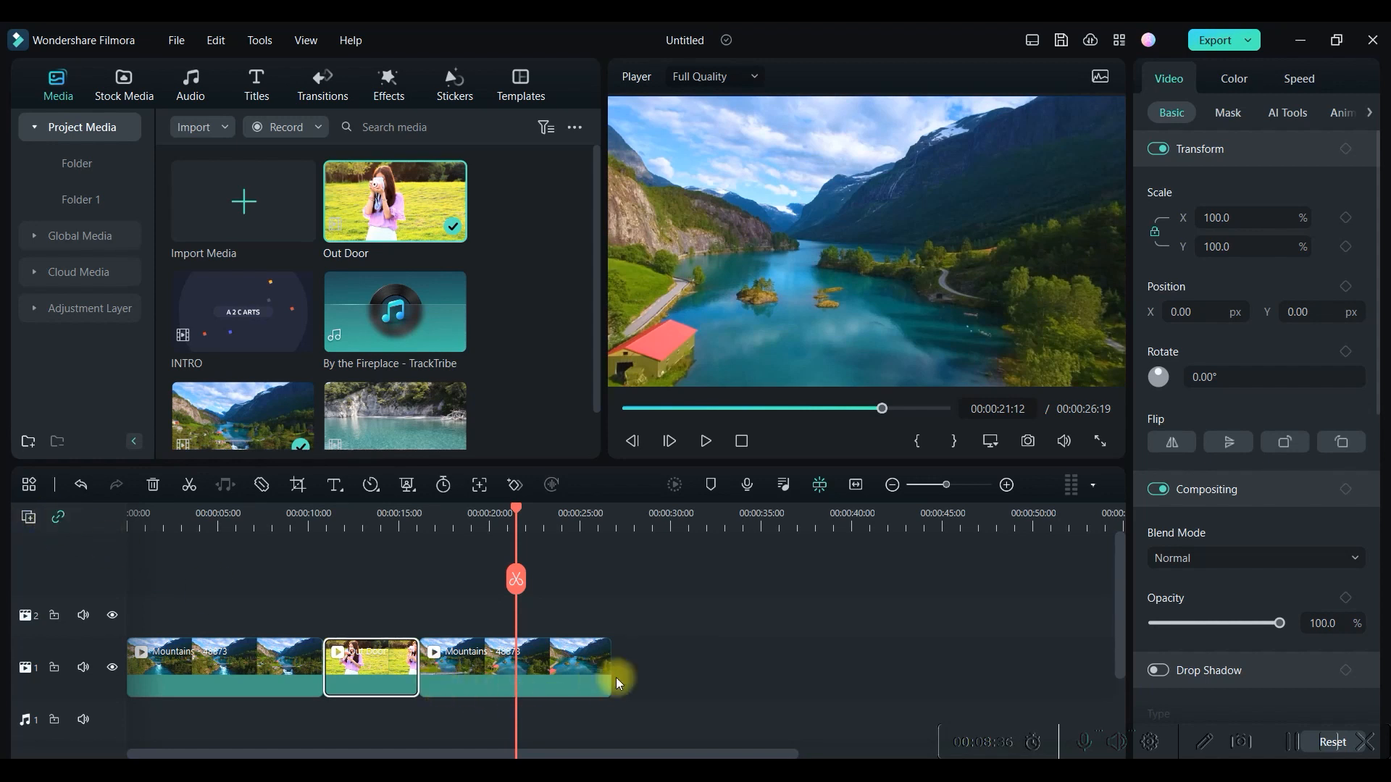
- Set a 1:1 crop ratio for the first Mountains segment and shift the crop frame slightly
left_click(310, 669)
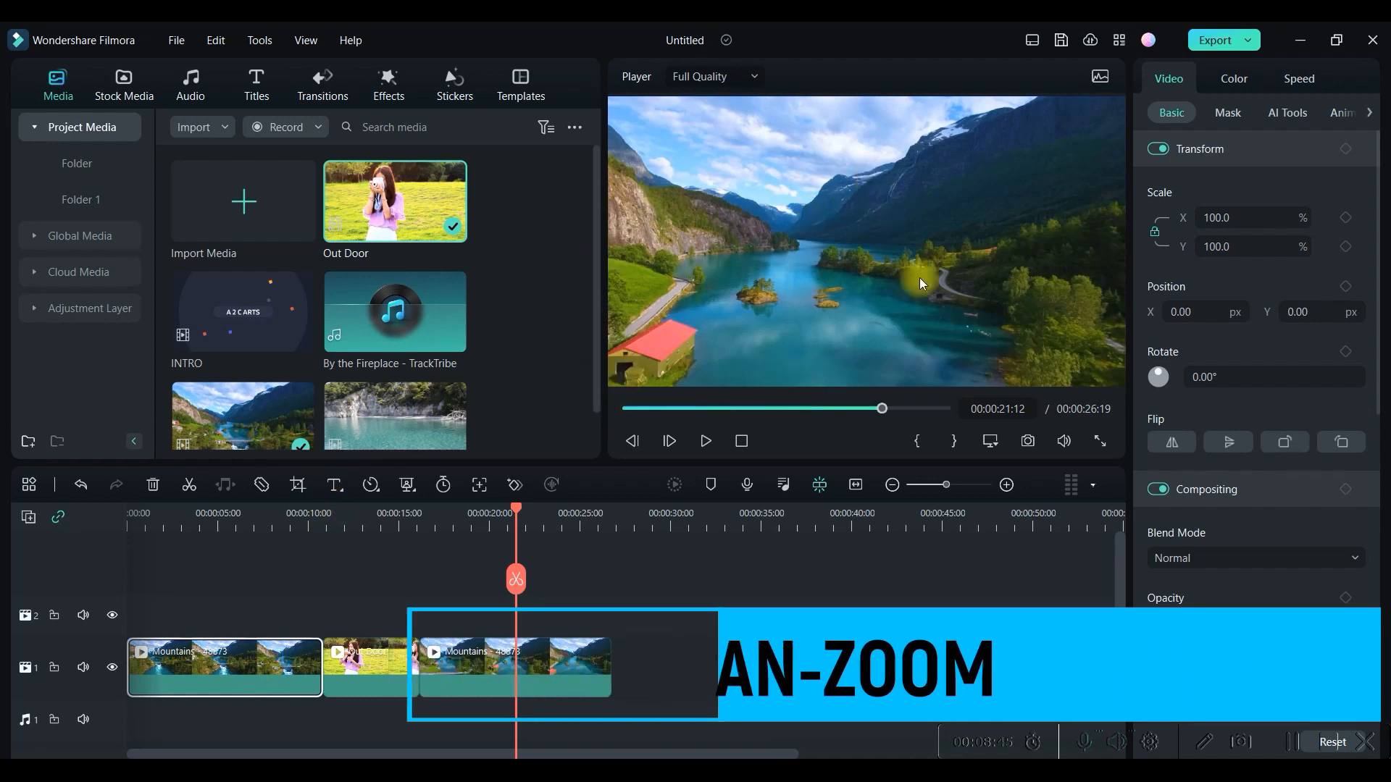
left_click(298, 484)
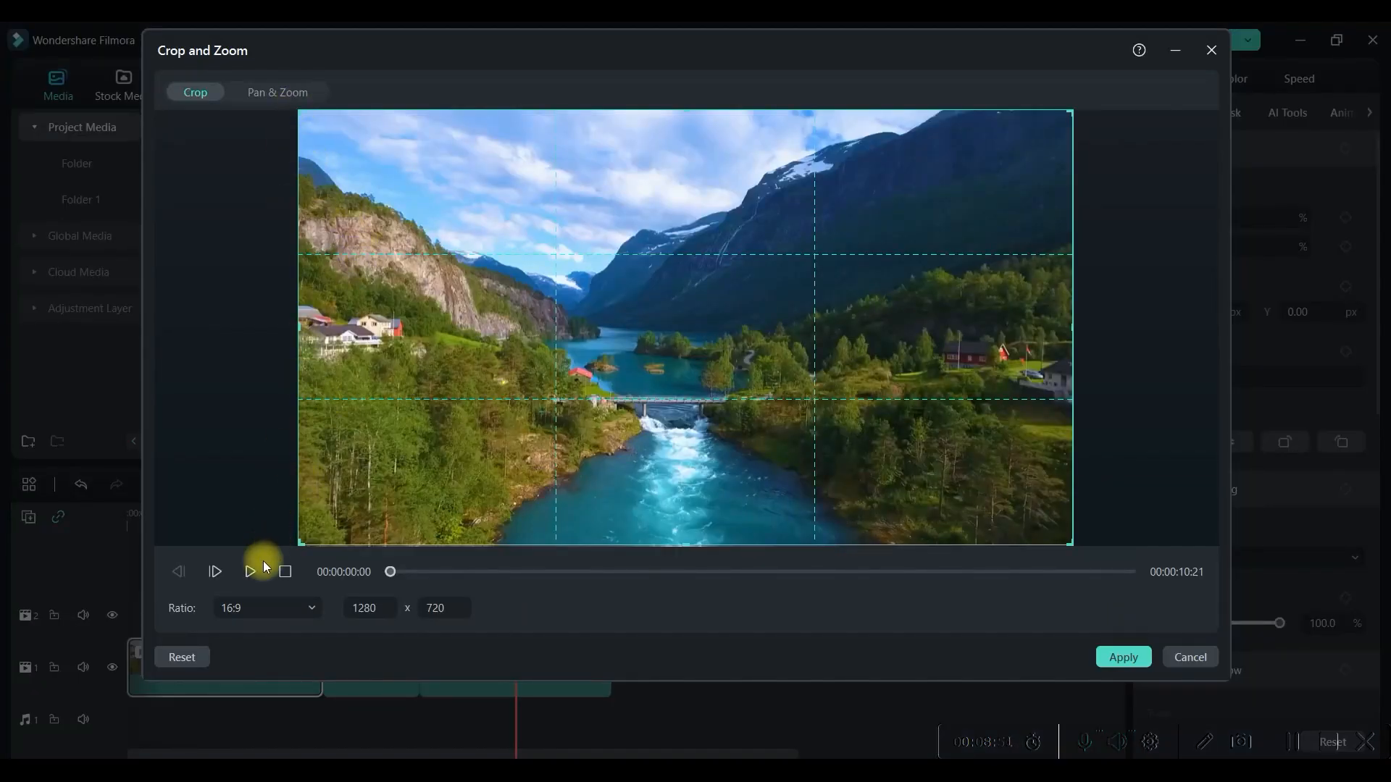
left_click(267, 606)
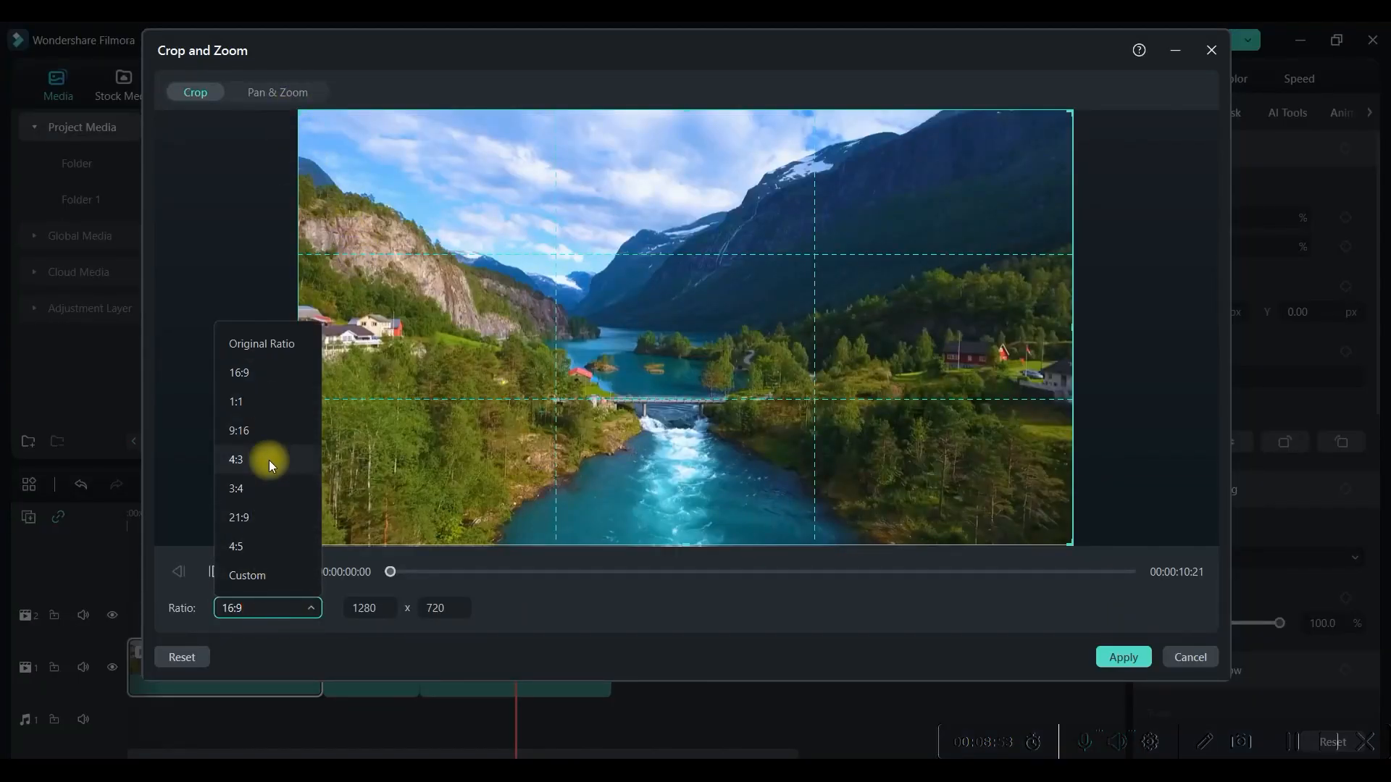
left_click(265, 403)
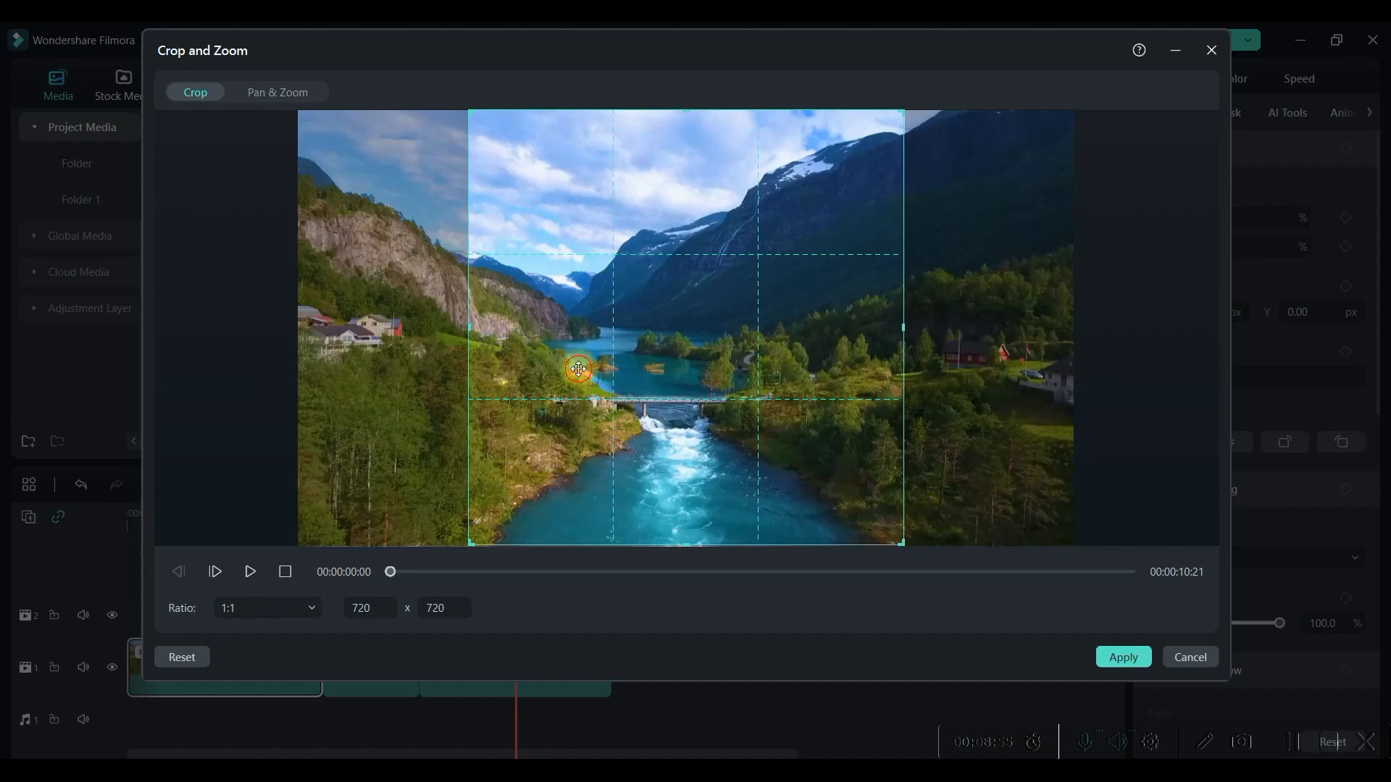
left_click_drag(577, 369, 569, 369)
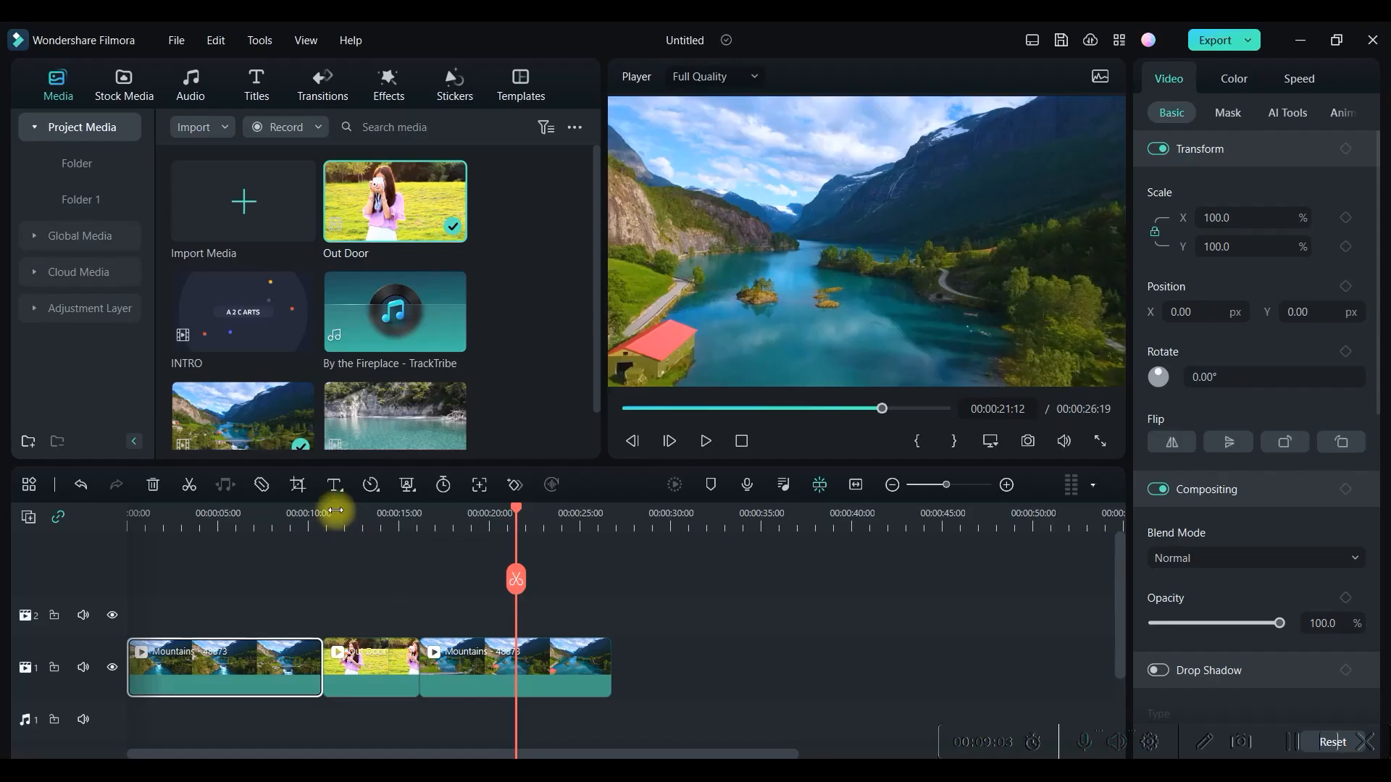
- Crop the first Mountains segment to a 16:9 frame of about 748 x 421 and return the playhead to the timeline start
left_click(298, 486)
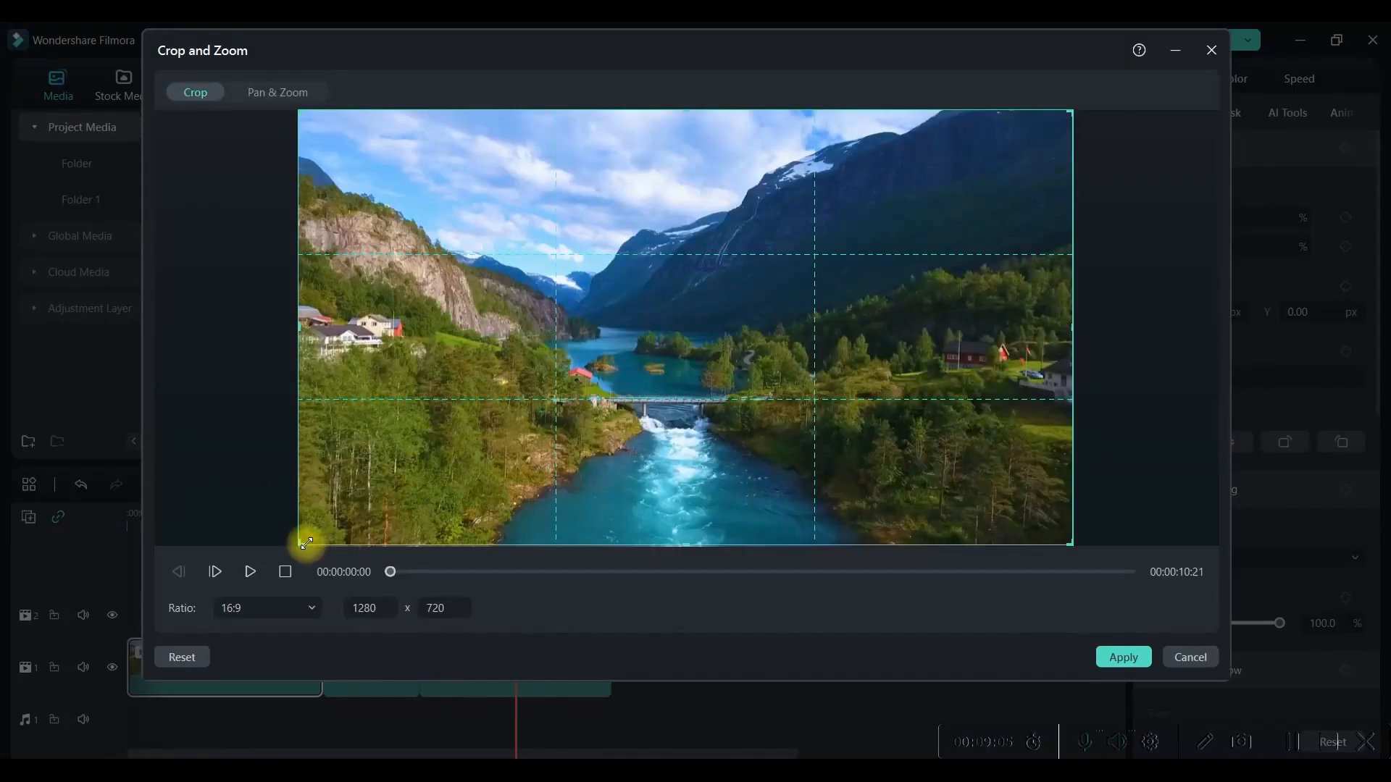
left_click_drag(302, 543, 621, 539)
left_click_drag(823, 330, 610, 456)
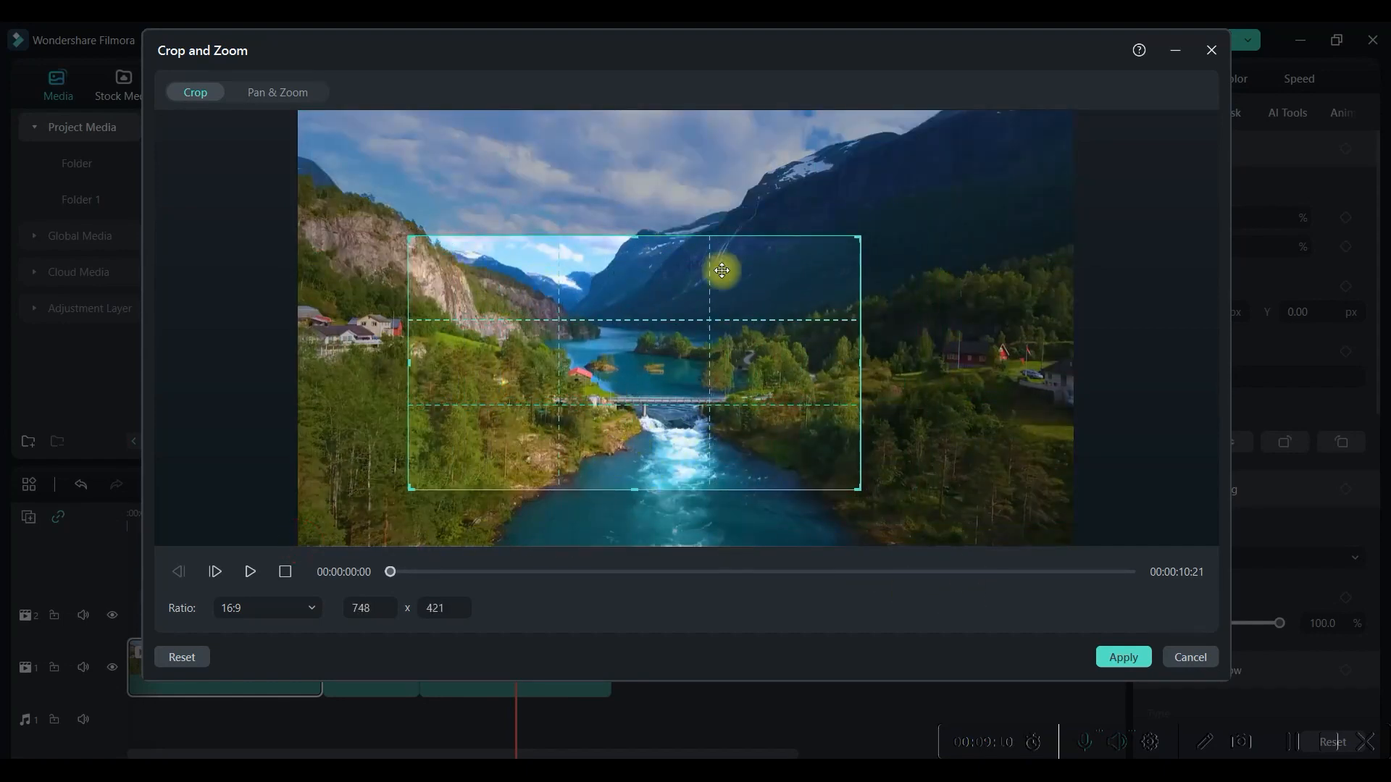
left_click(1122, 657)
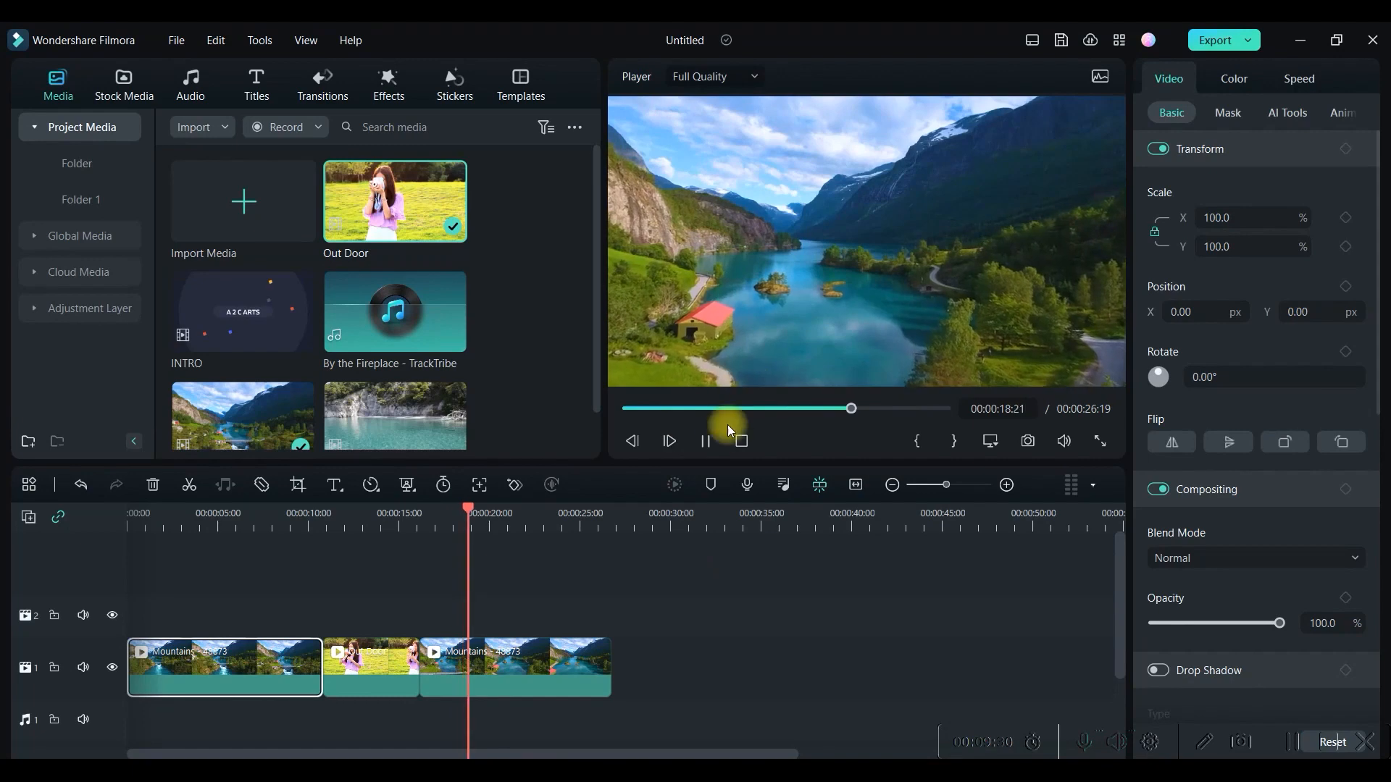
left_click(706, 441)
left_click_drag(478, 509, 84, 497)
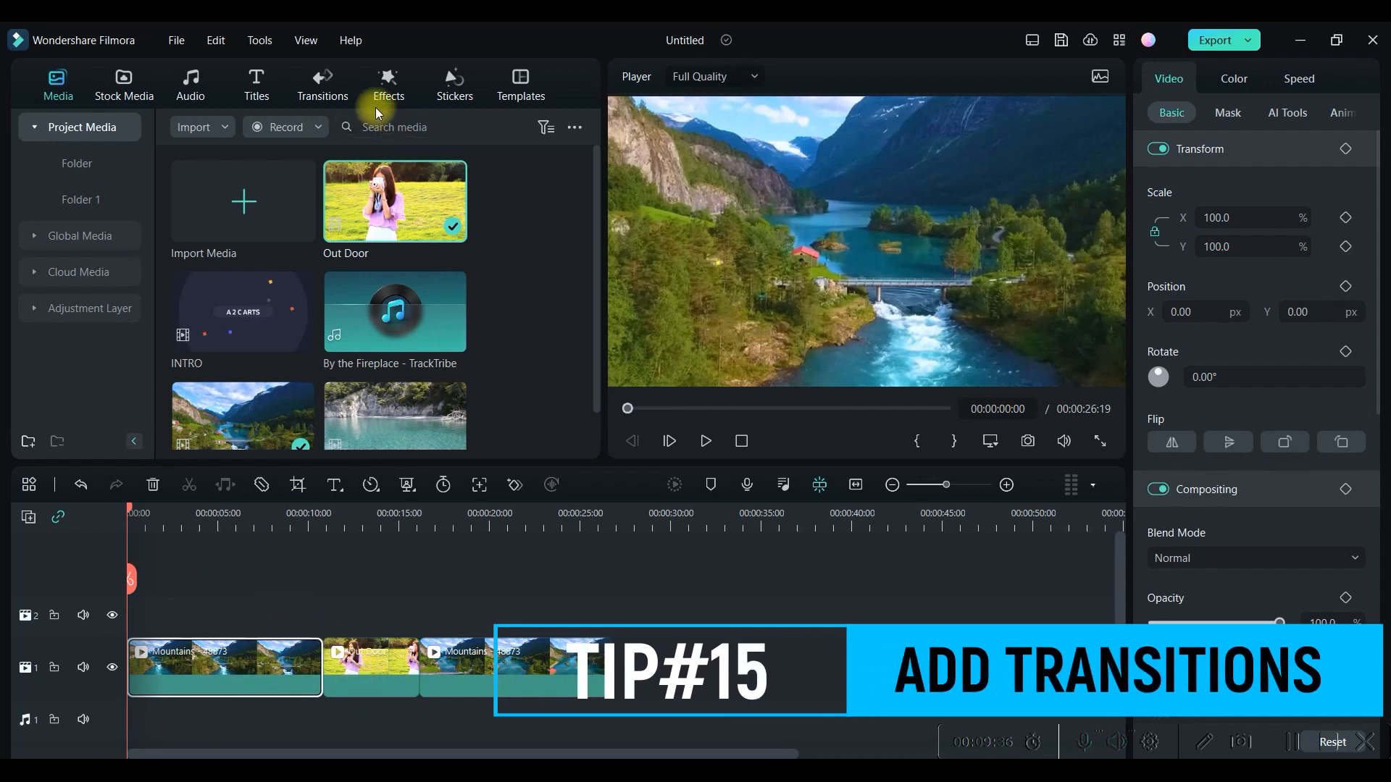
- Add Beam Transition 4 between the first Mountains segment and the Out Door clip, extending its duration to 00:00:02:12
left_click(339, 659)
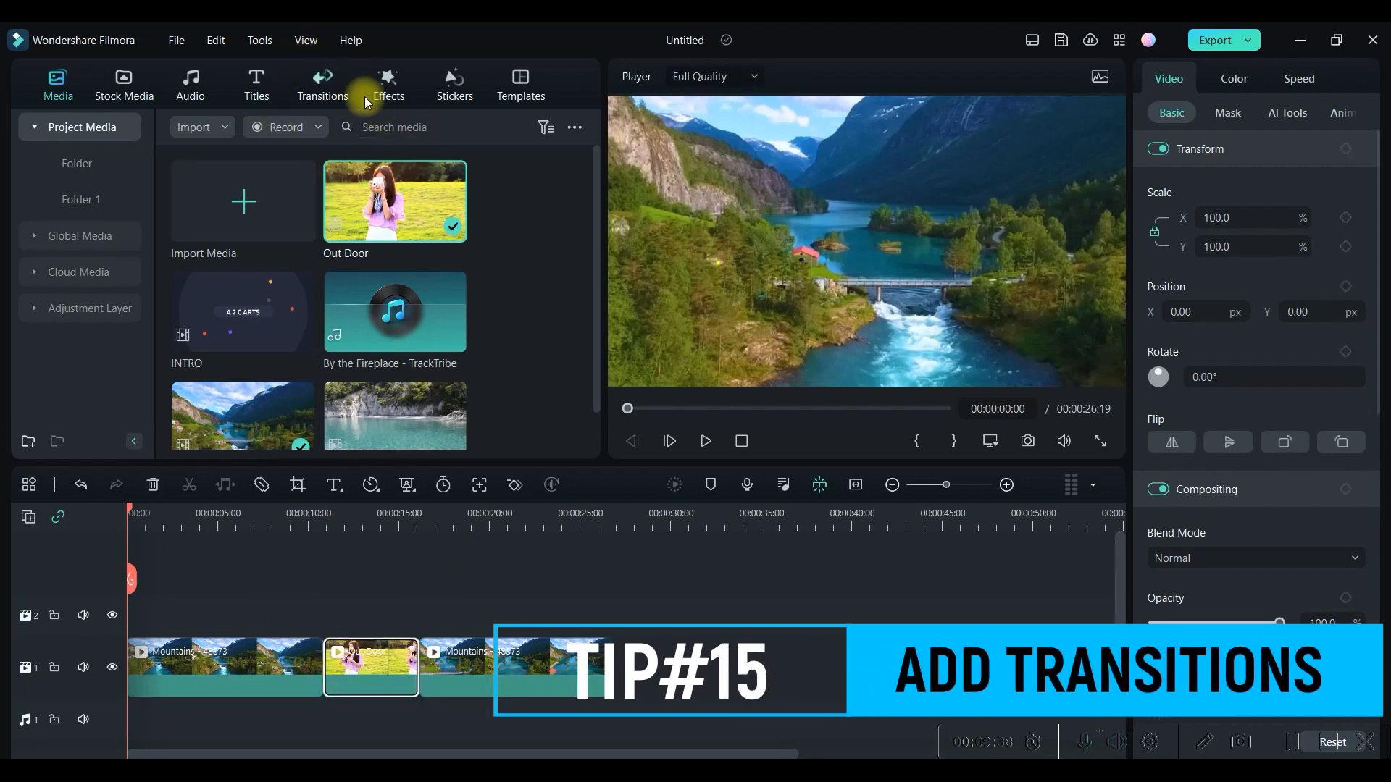
left_click(318, 82)
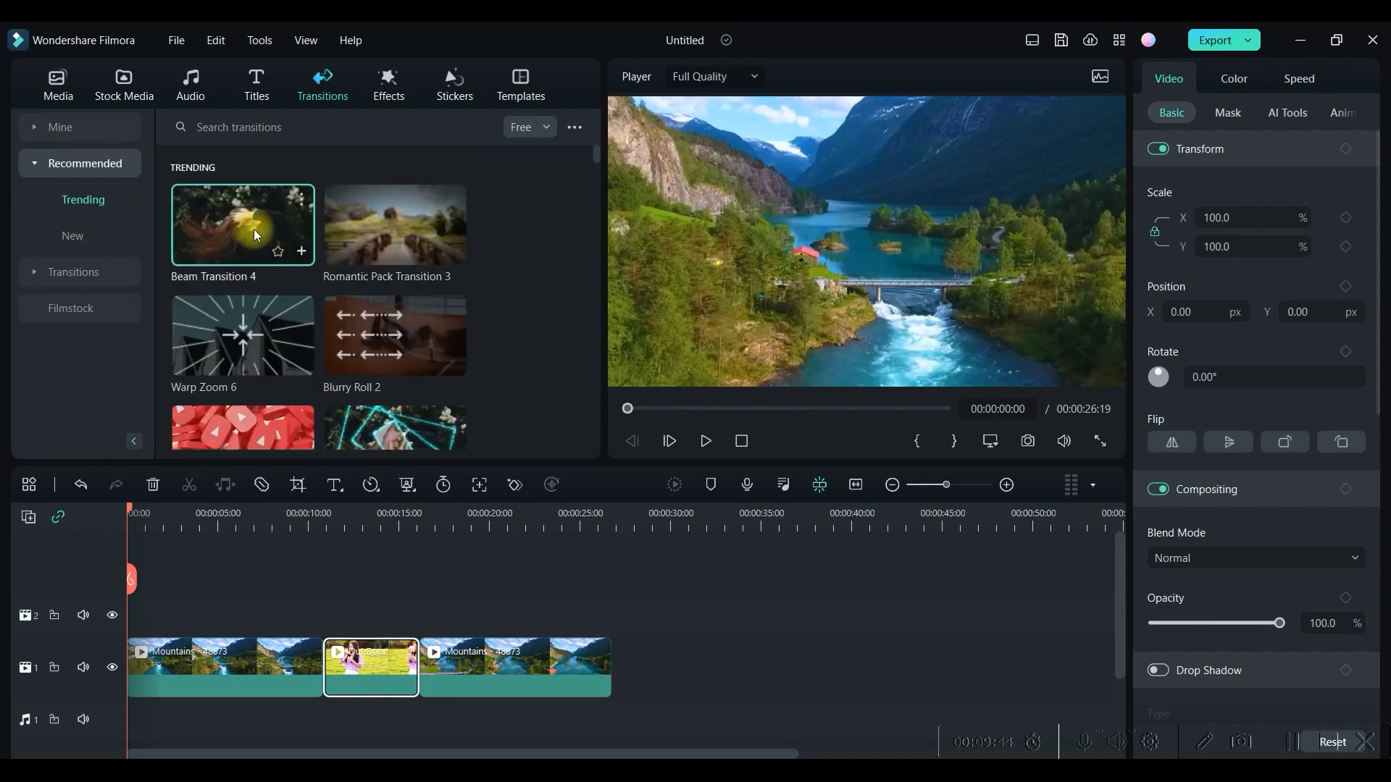
left_click_drag(328, 597, 326, 675)
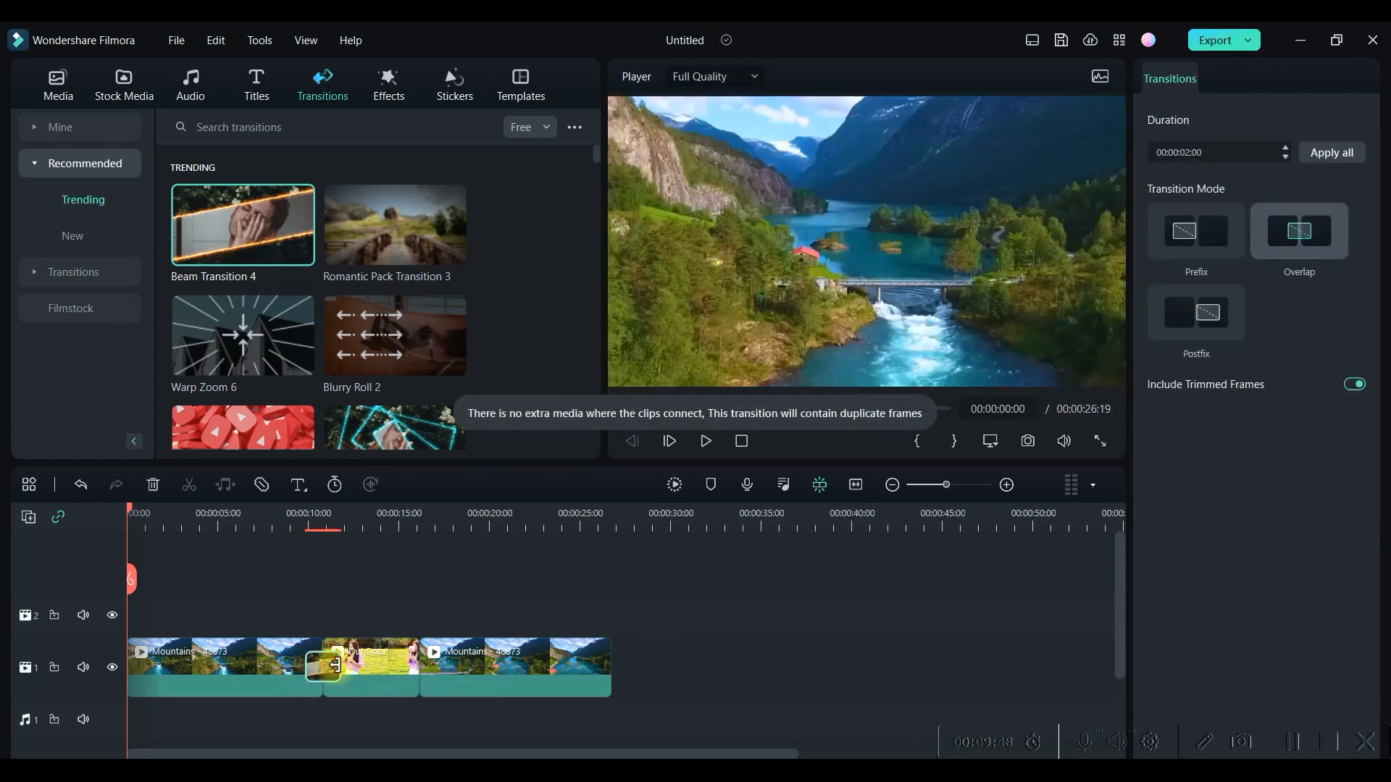
left_click_drag(336, 664, 355, 672)
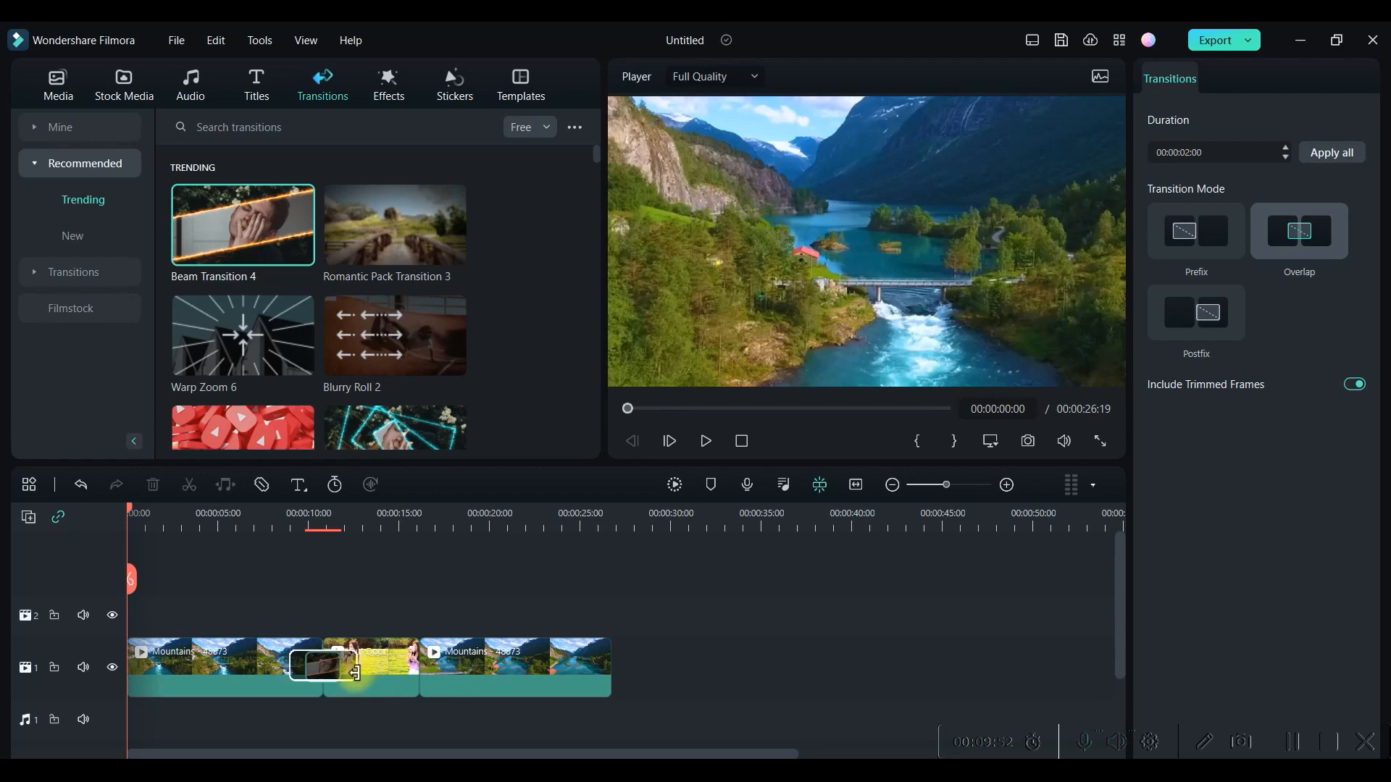
left_click_drag(357, 673, 333, 669)
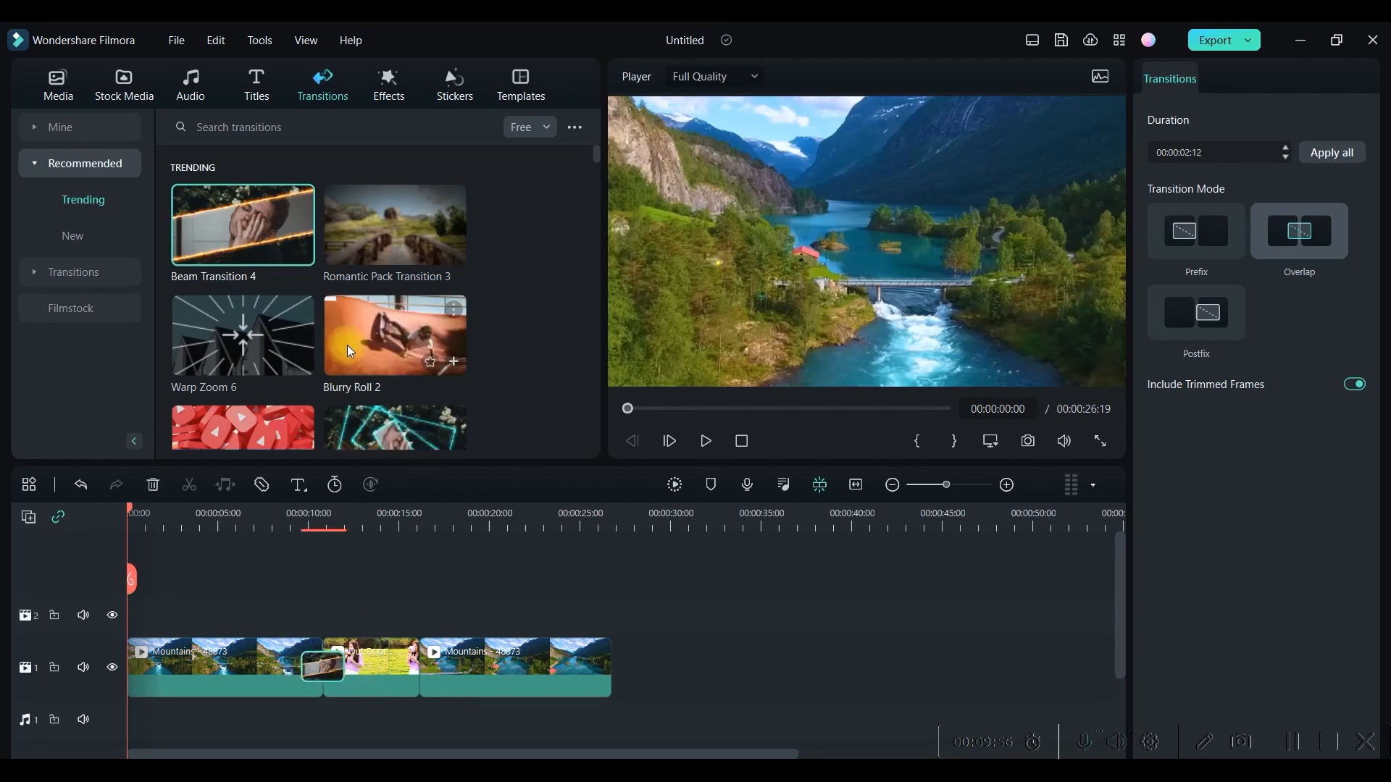
- Add the Cinematic Digital Slideshow transition between Out Door and the last Mountains segment, extend it to 00:00:02:18, and preview full screen
scroll(376, 340, "down", 3)
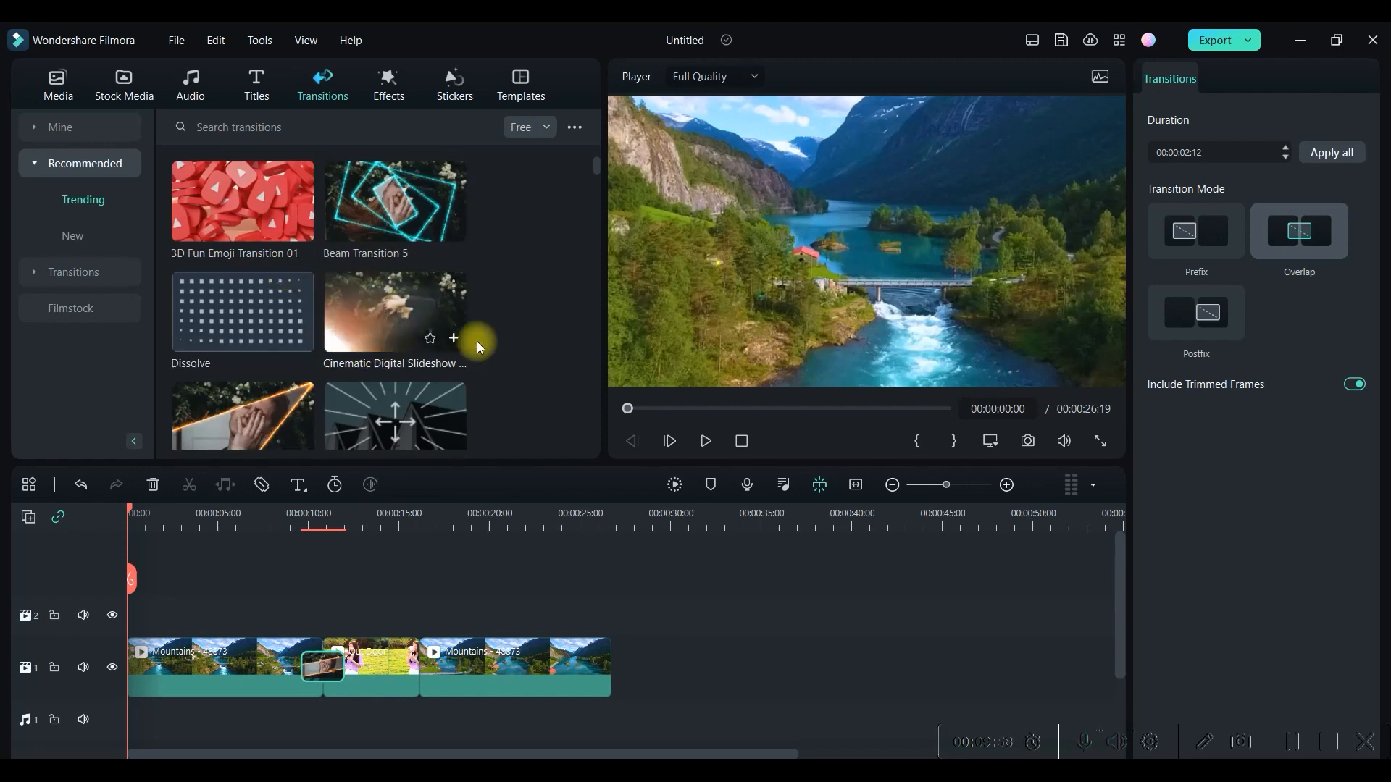
left_click_drag(406, 315, 427, 670)
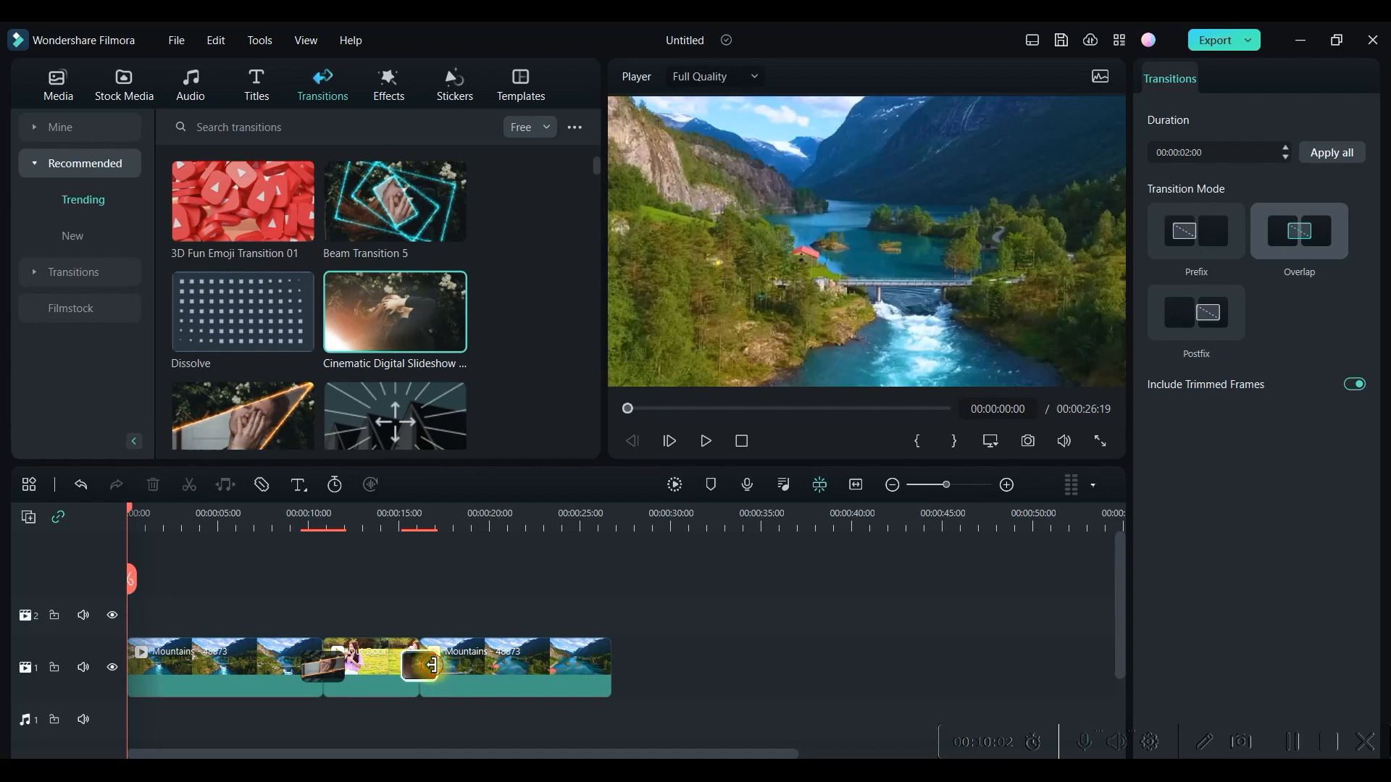
left_click_drag(444, 665, 450, 665)
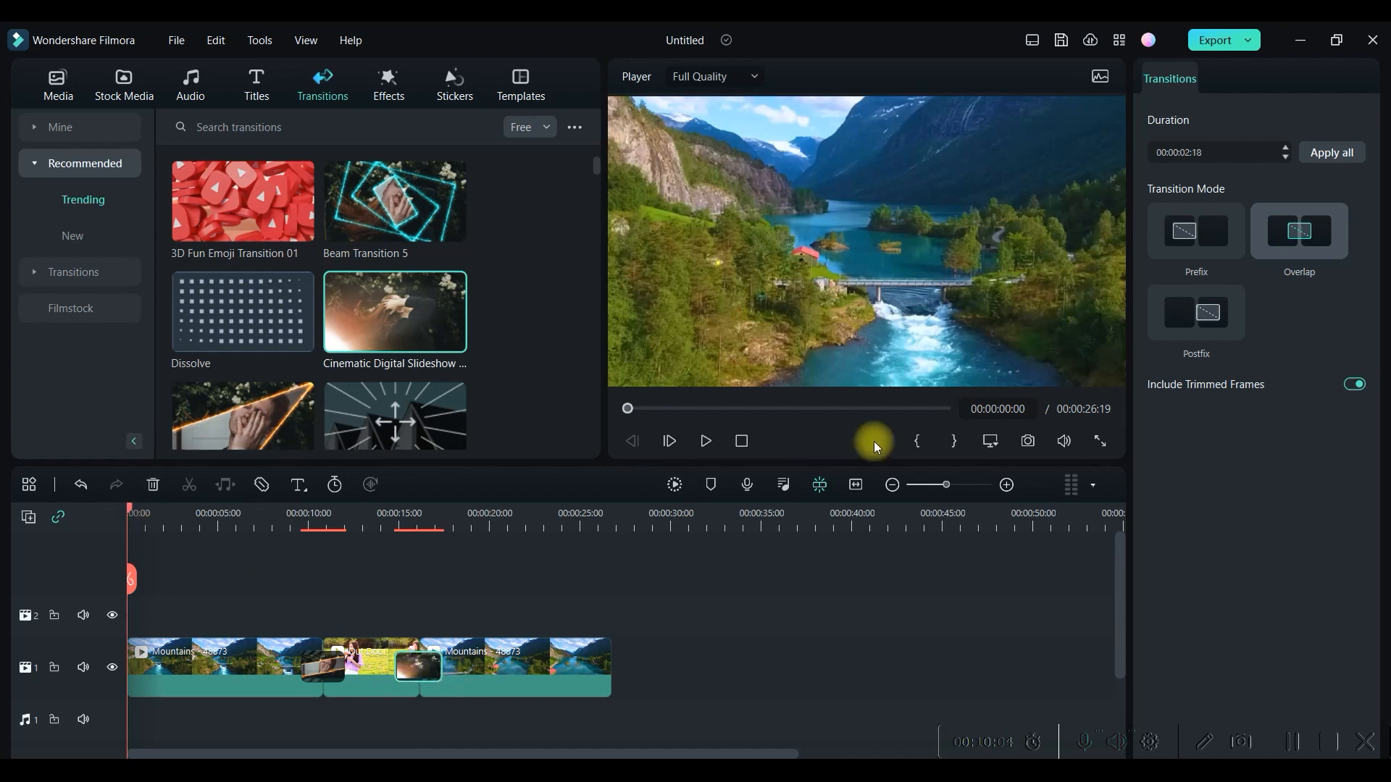
left_click(1098, 440)
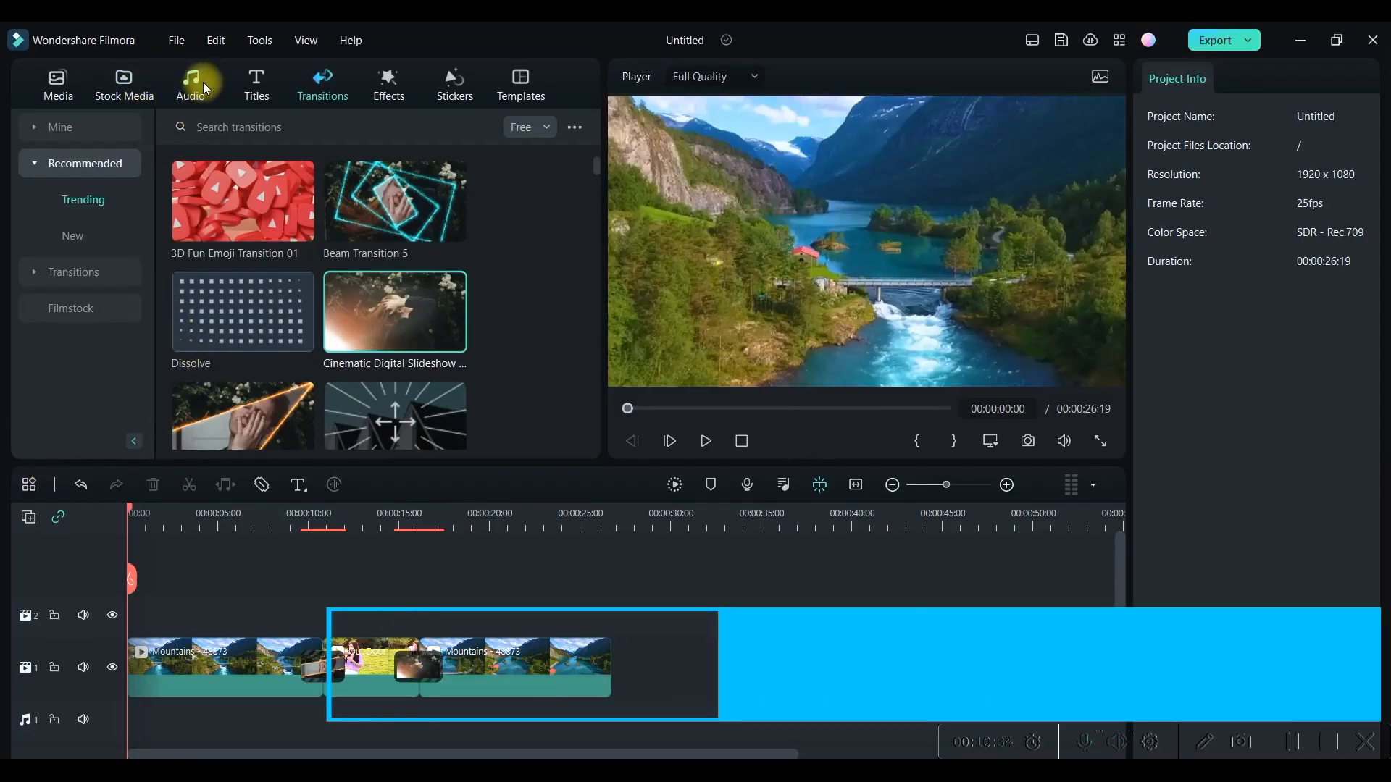
- Insert 3D Metal Title 12 from the downloaded titles at the start of video track 1, ahead of the first Mountains segment
left_click(255, 79)
scroll(108, 126, "up", 3)
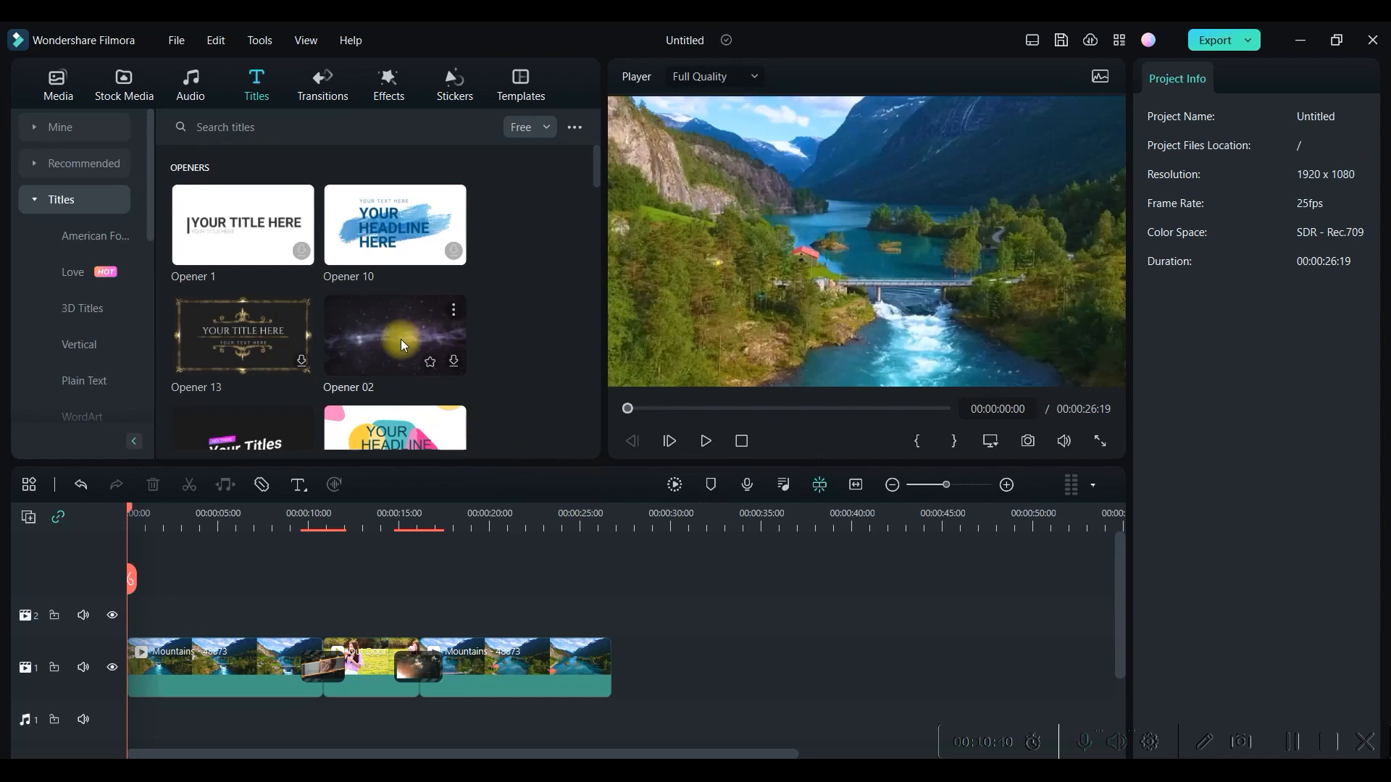
scroll(266, 281, "down", 5)
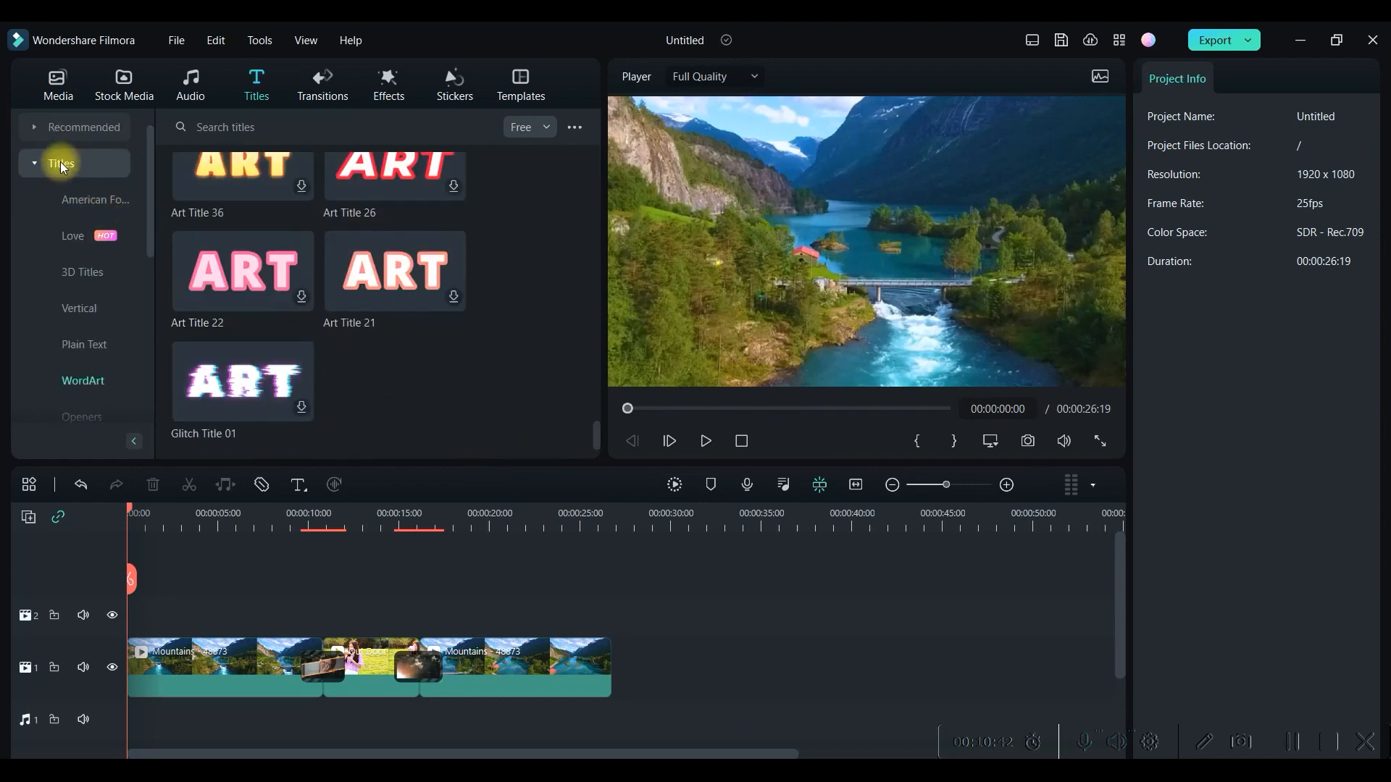
left_click(65, 130)
left_click(76, 201)
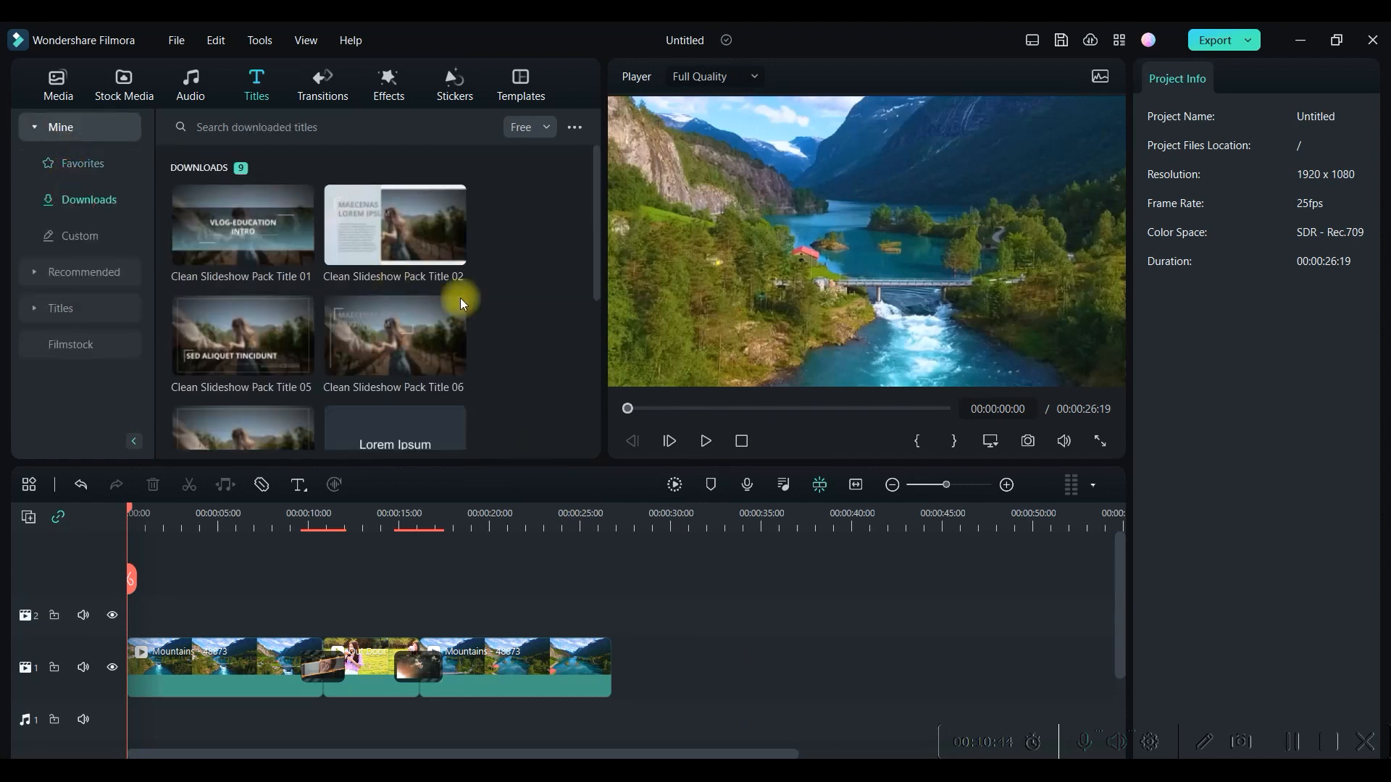
scroll(454, 194, "down", 3)
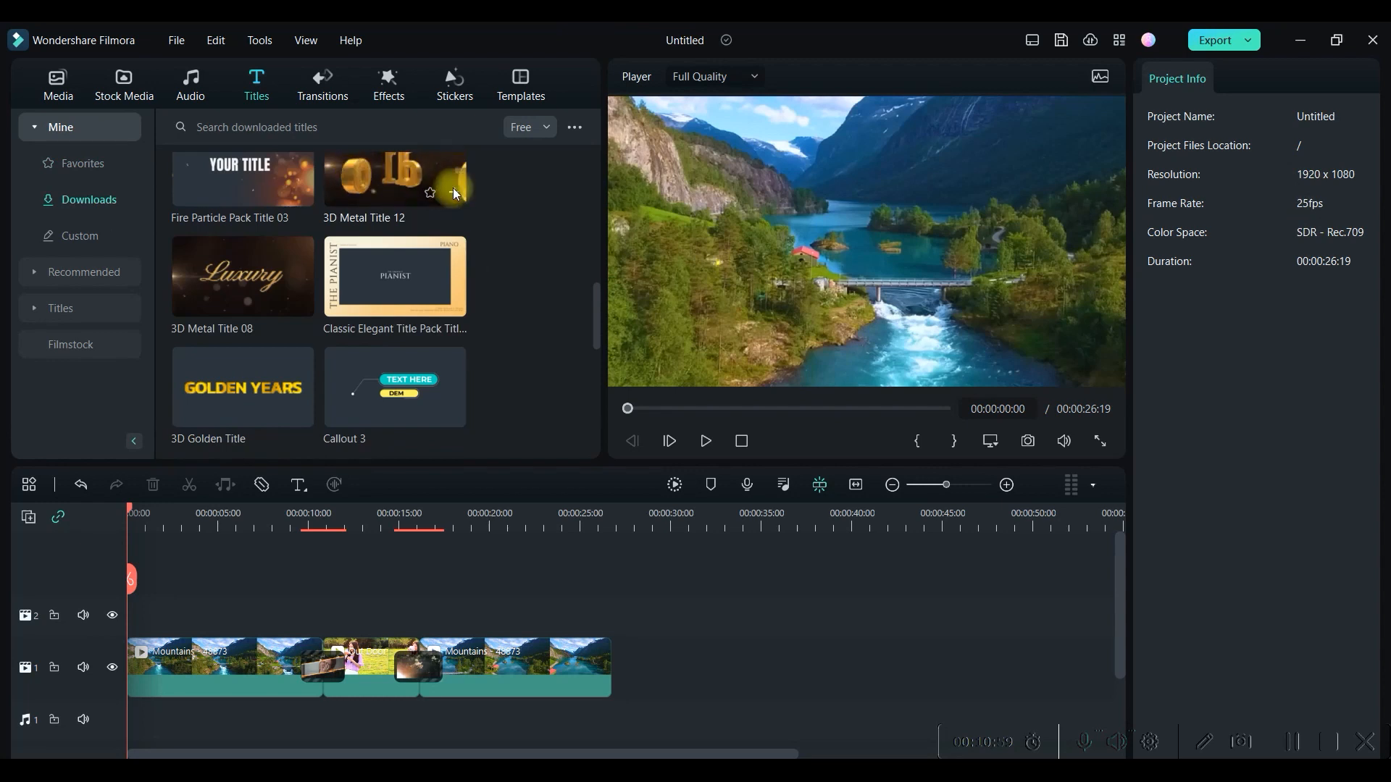
left_click(454, 194)
left_click_drag(205, 611, 137, 656)
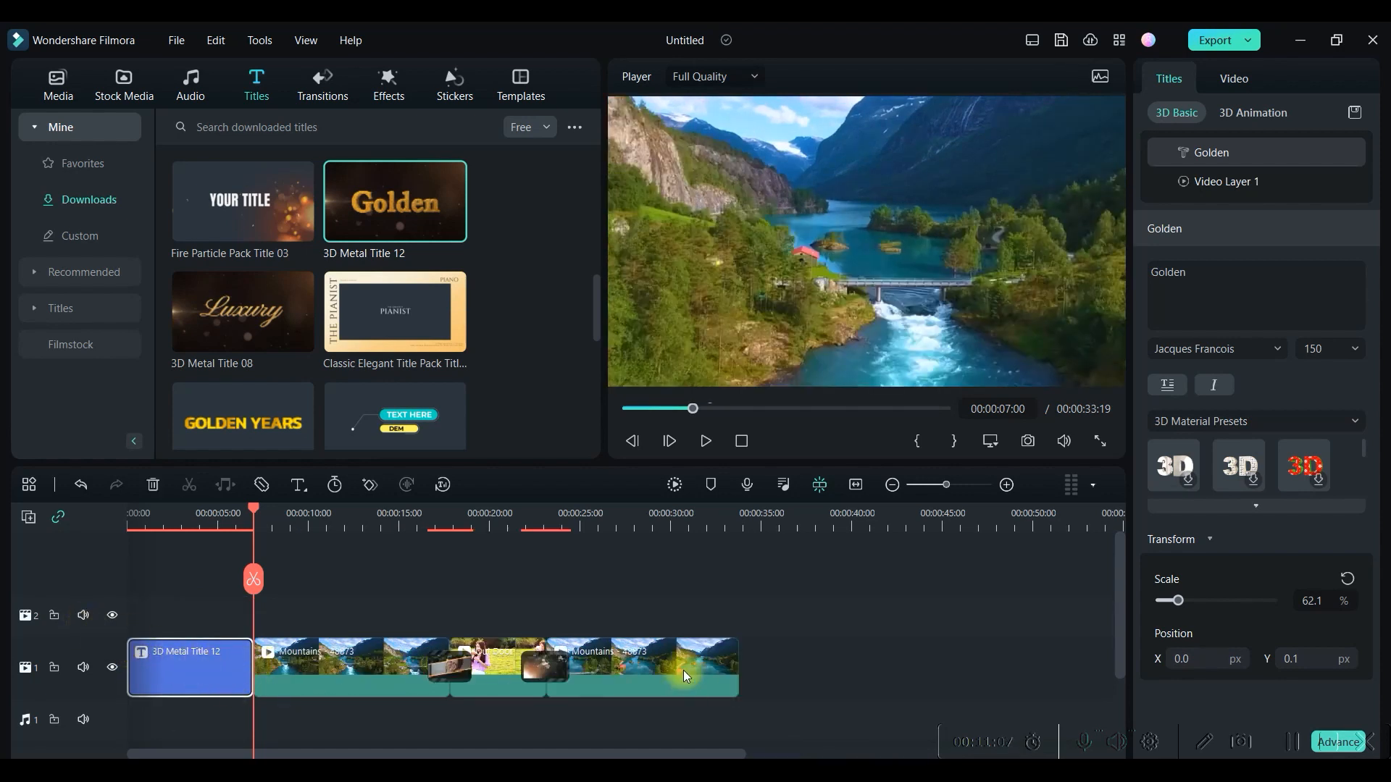
- Replace the text of the opening 3D title with VAGPE MEDIA, split over two lines
left_click_drag(251, 515, 65, 511)
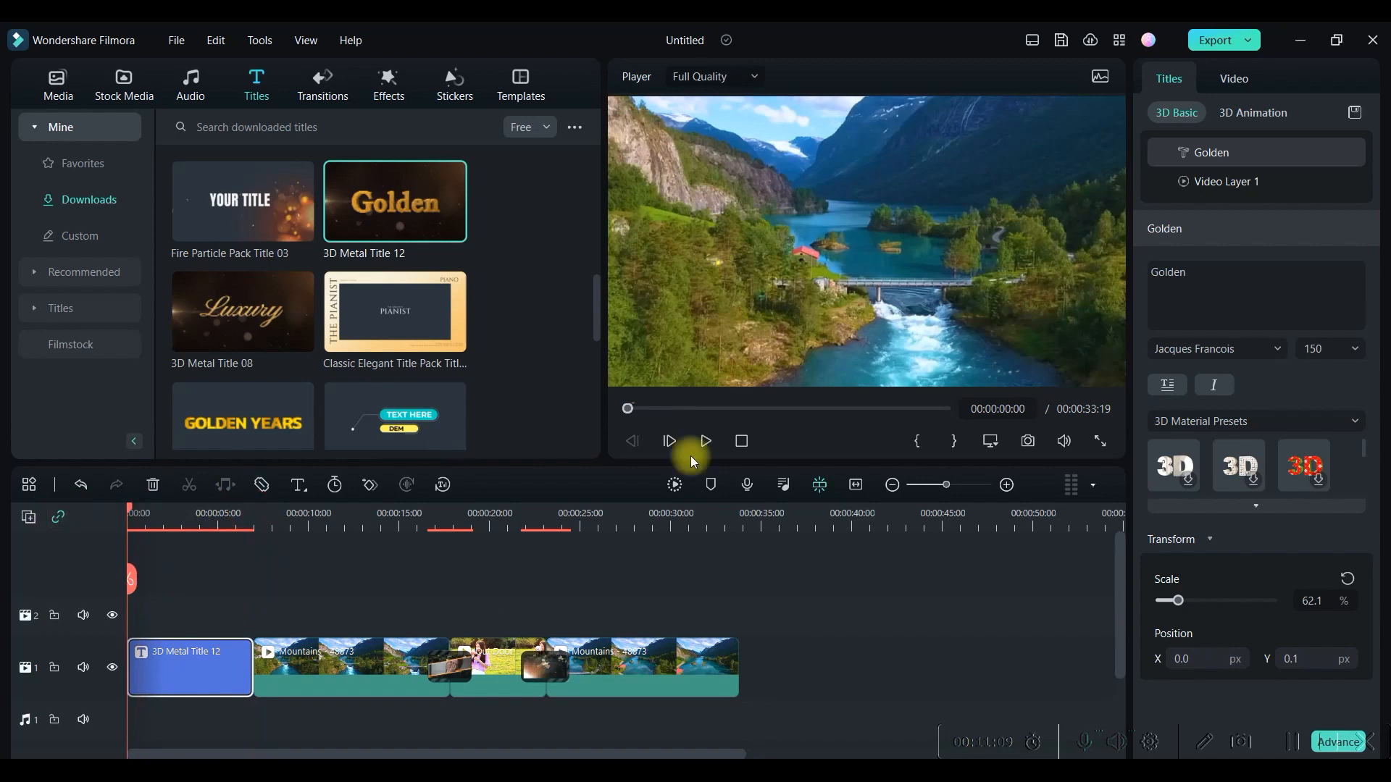
left_click(705, 442)
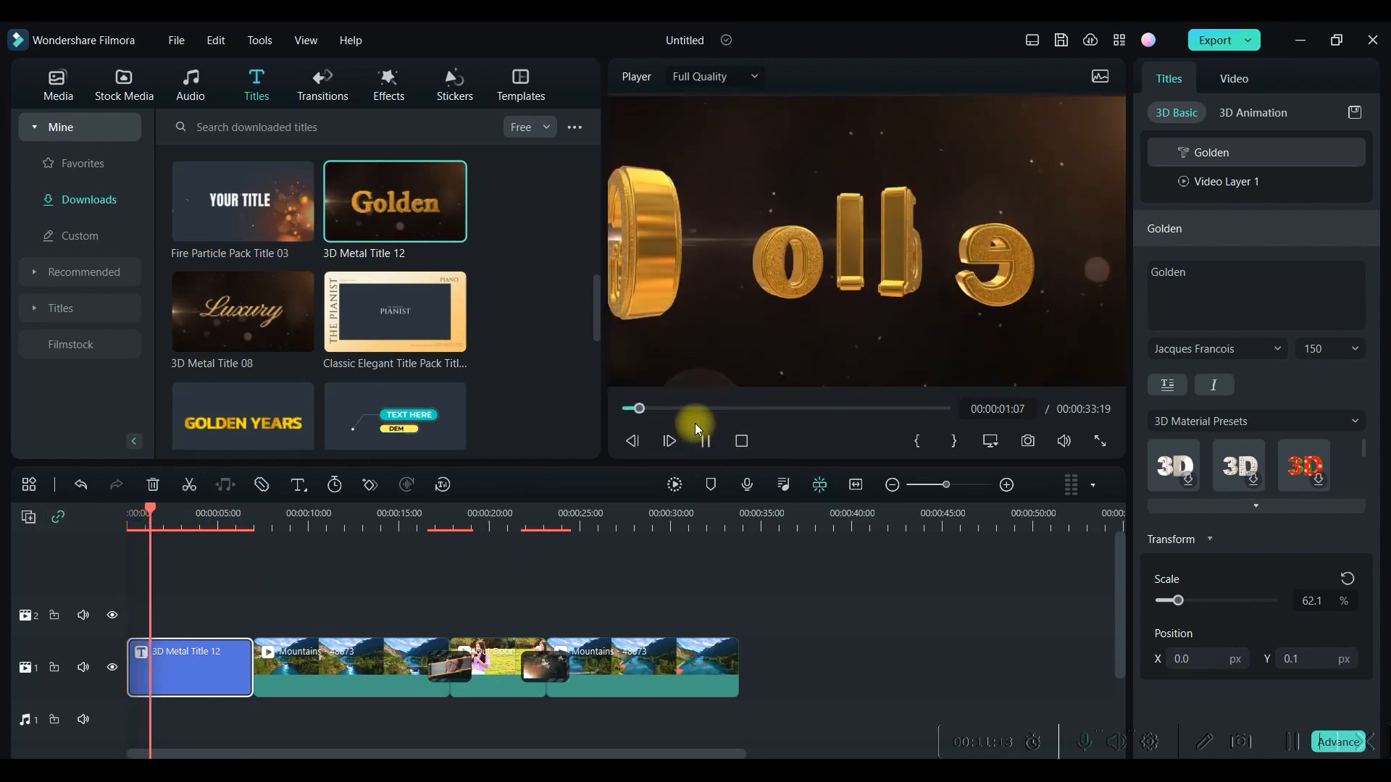
left_click(704, 447)
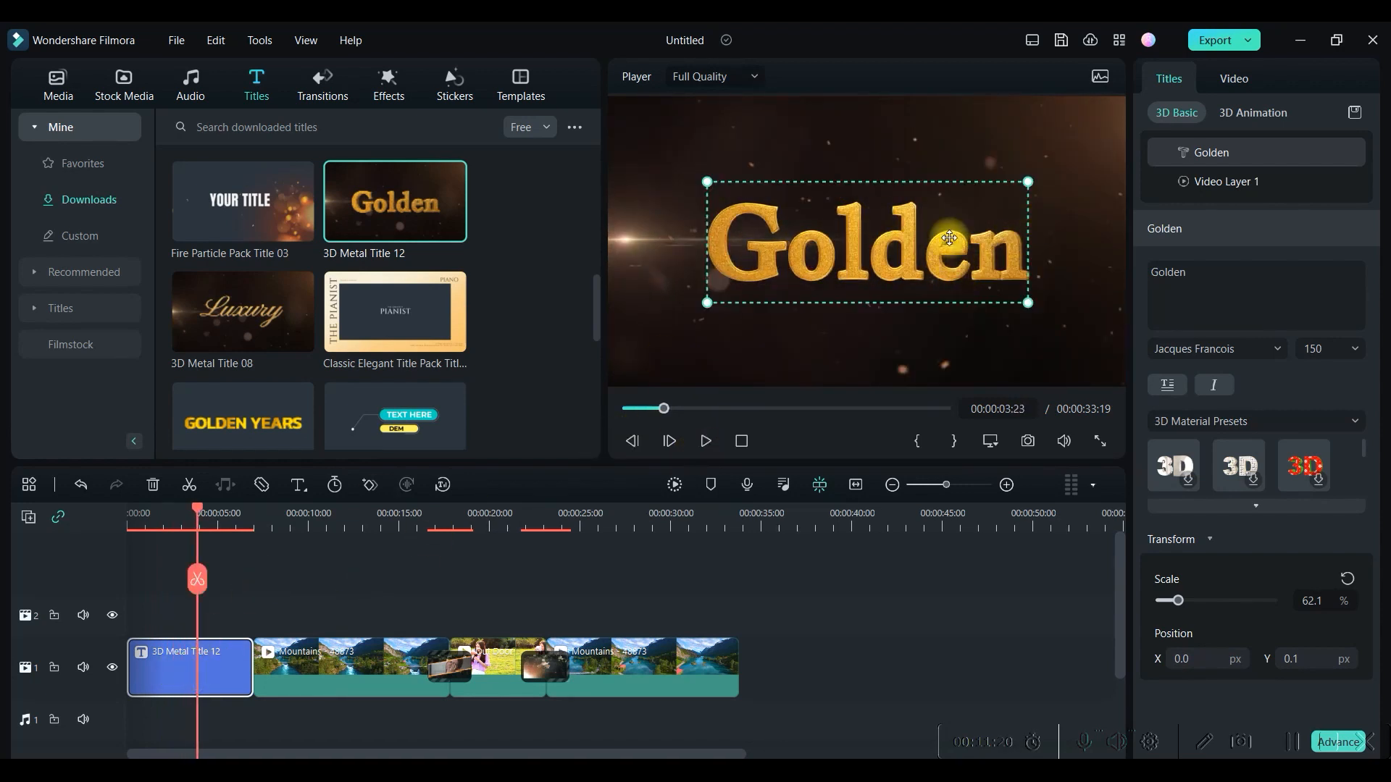
double_click(930, 256)
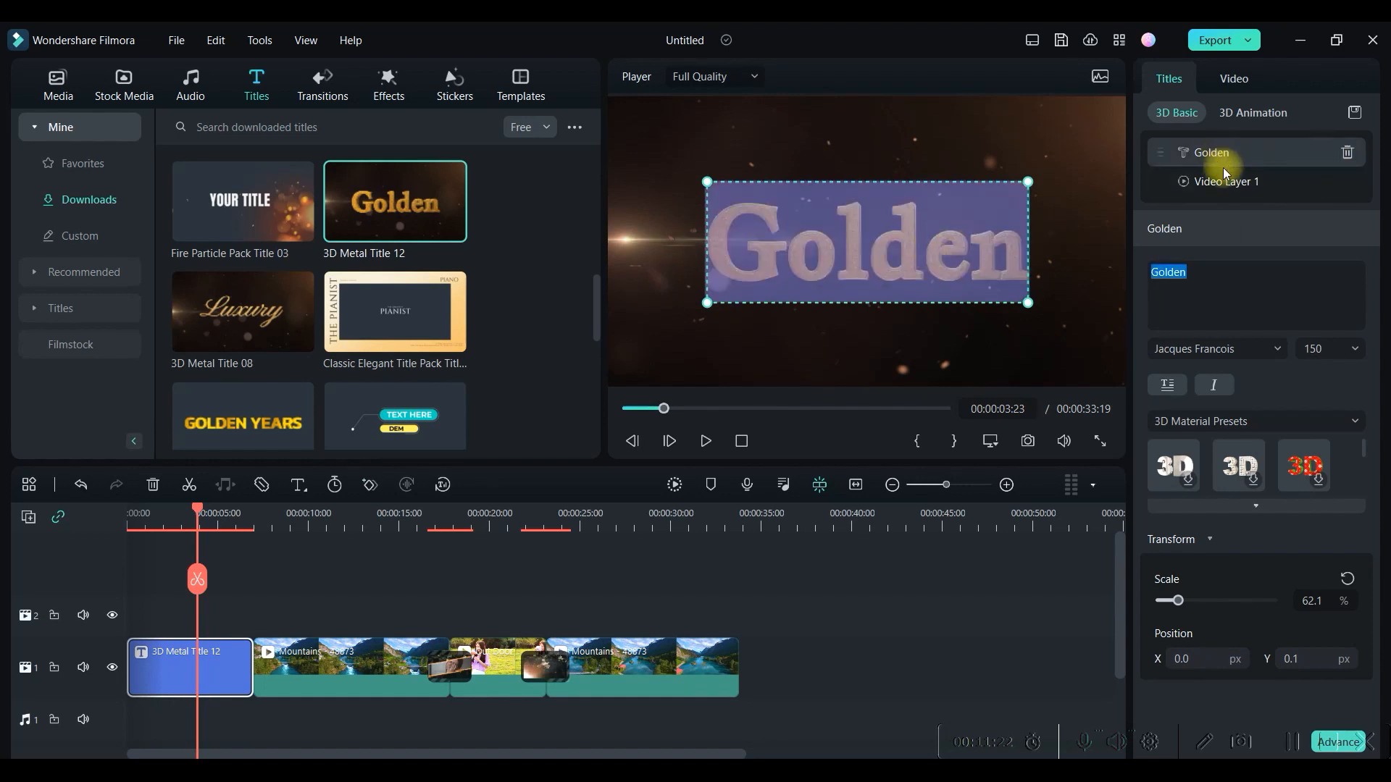
left_click_drag(1202, 277, 1094, 249)
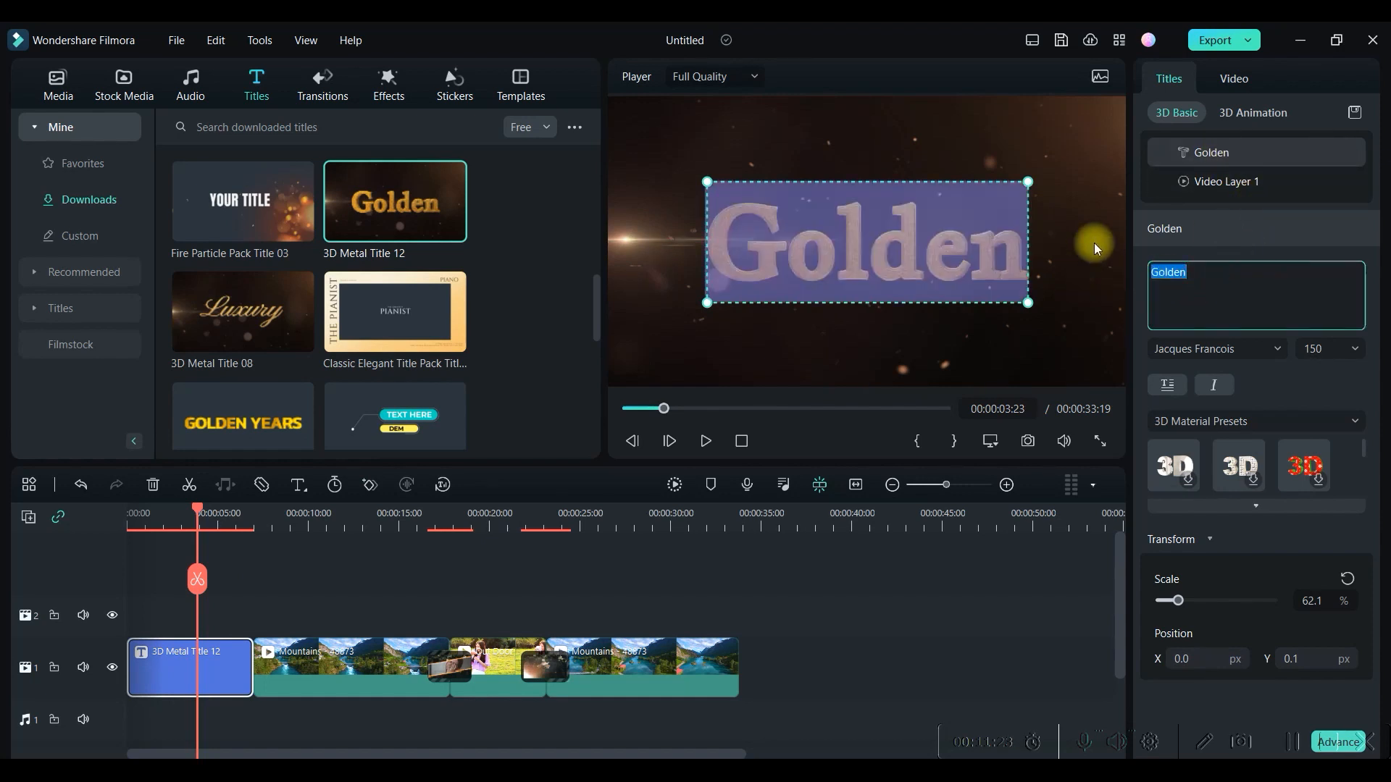
type("VA")
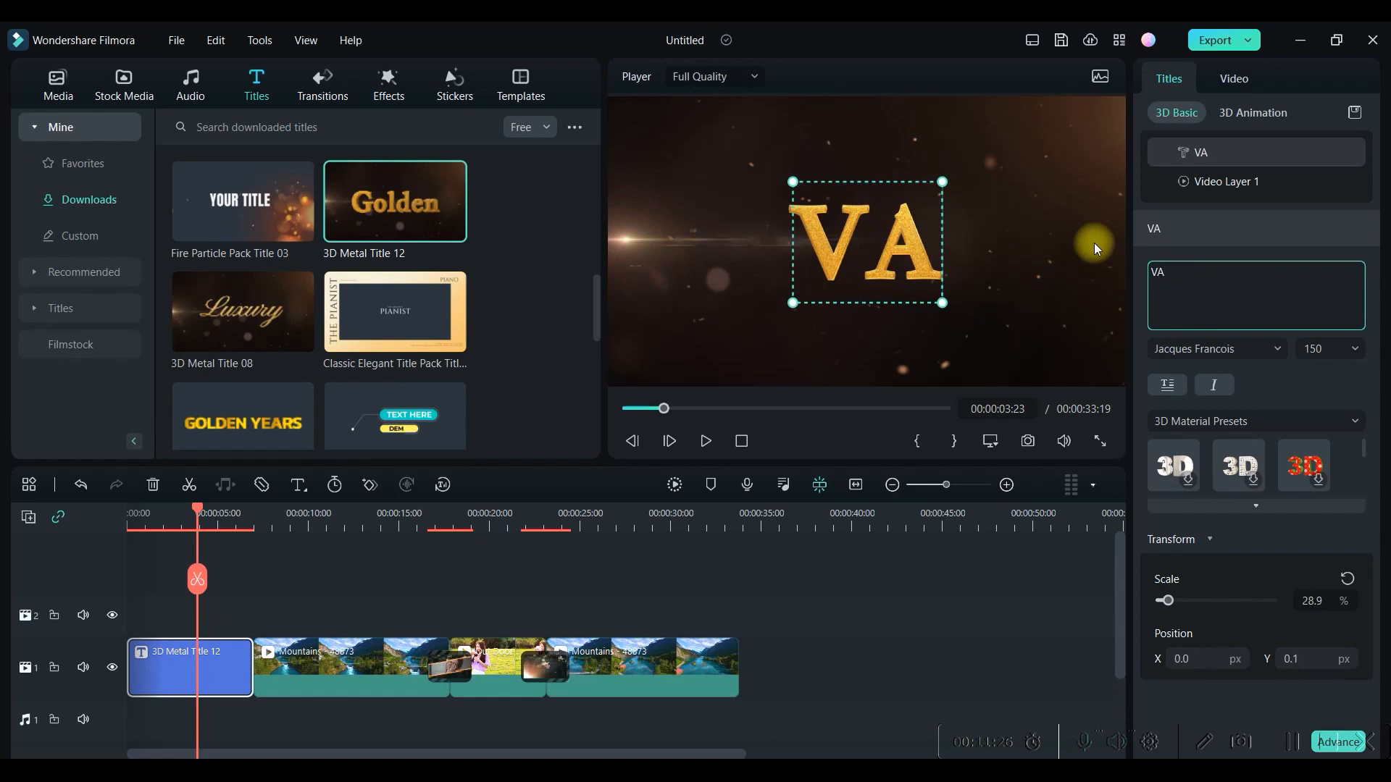
type("GPE MEDIA")
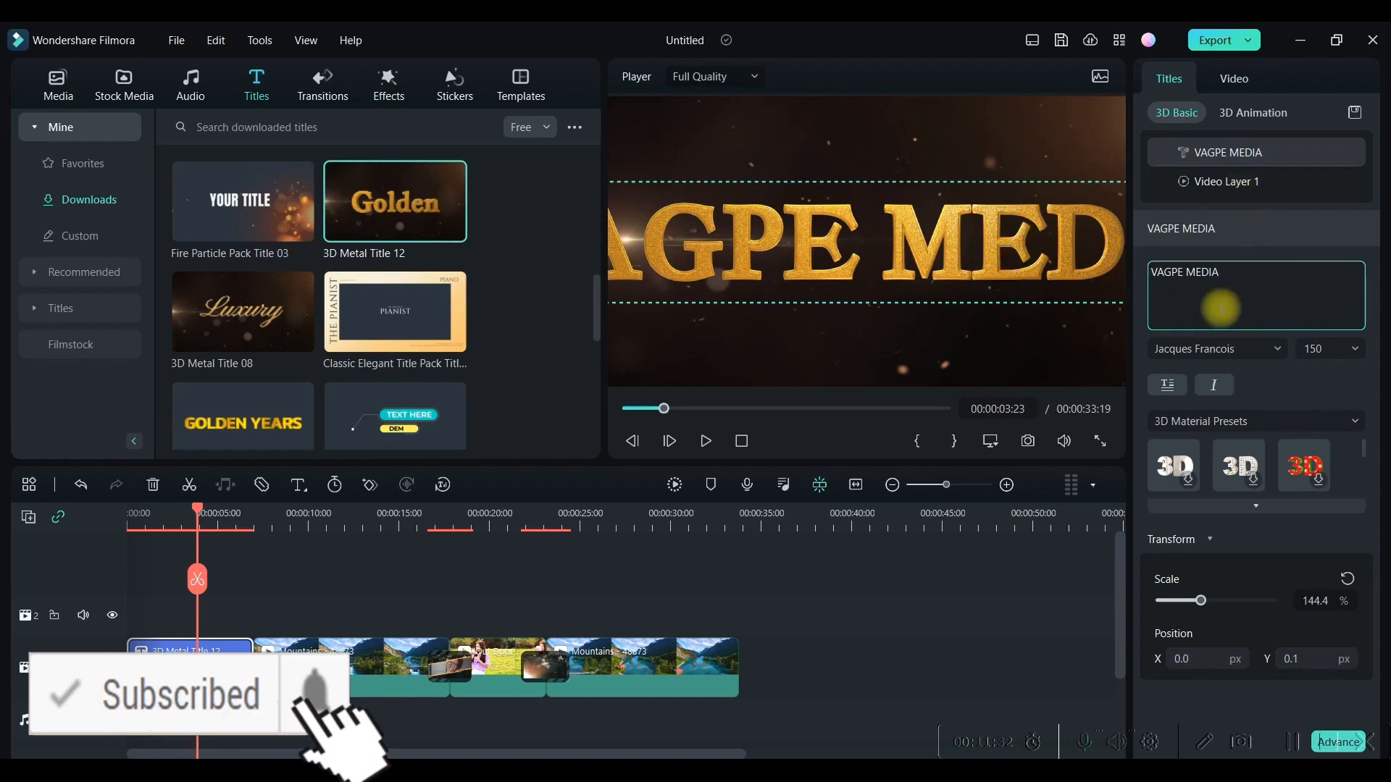
left_click(1185, 273)
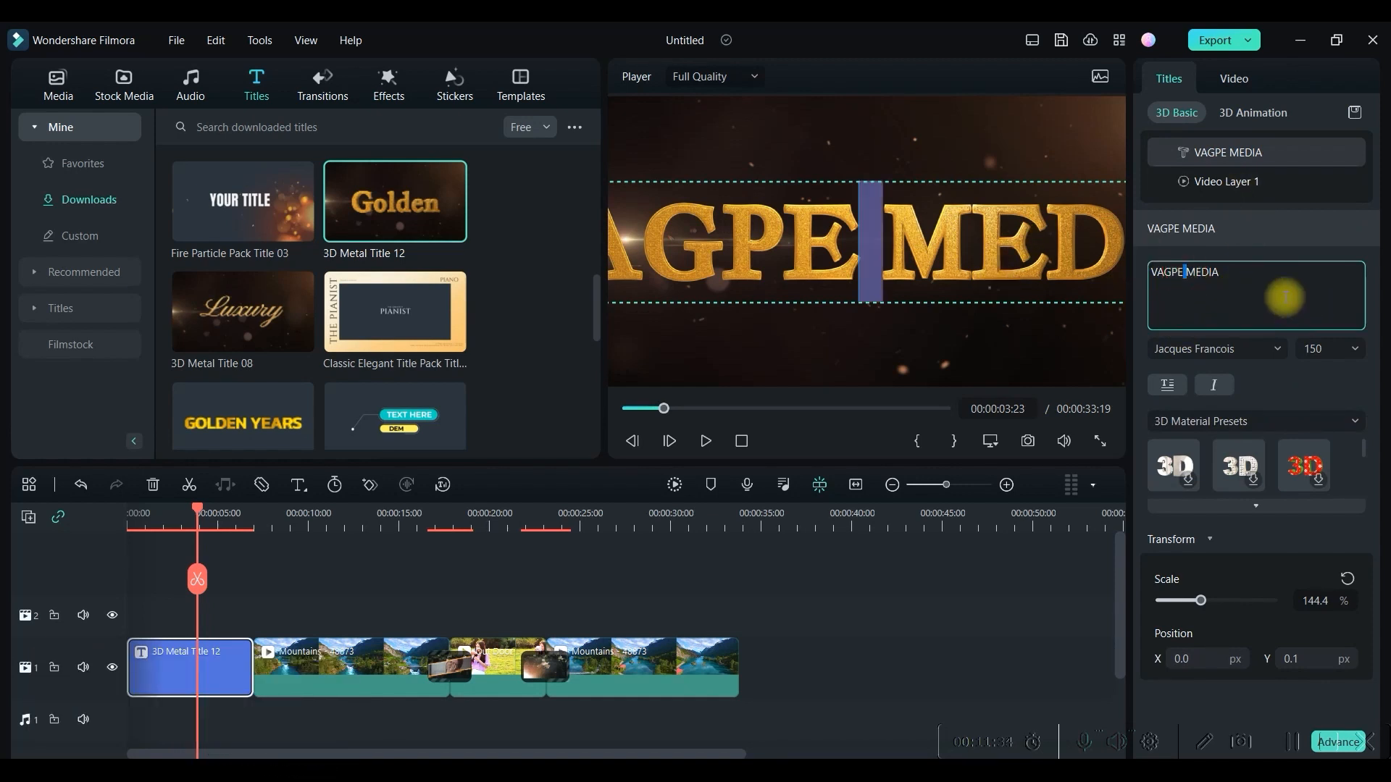
key("Return")
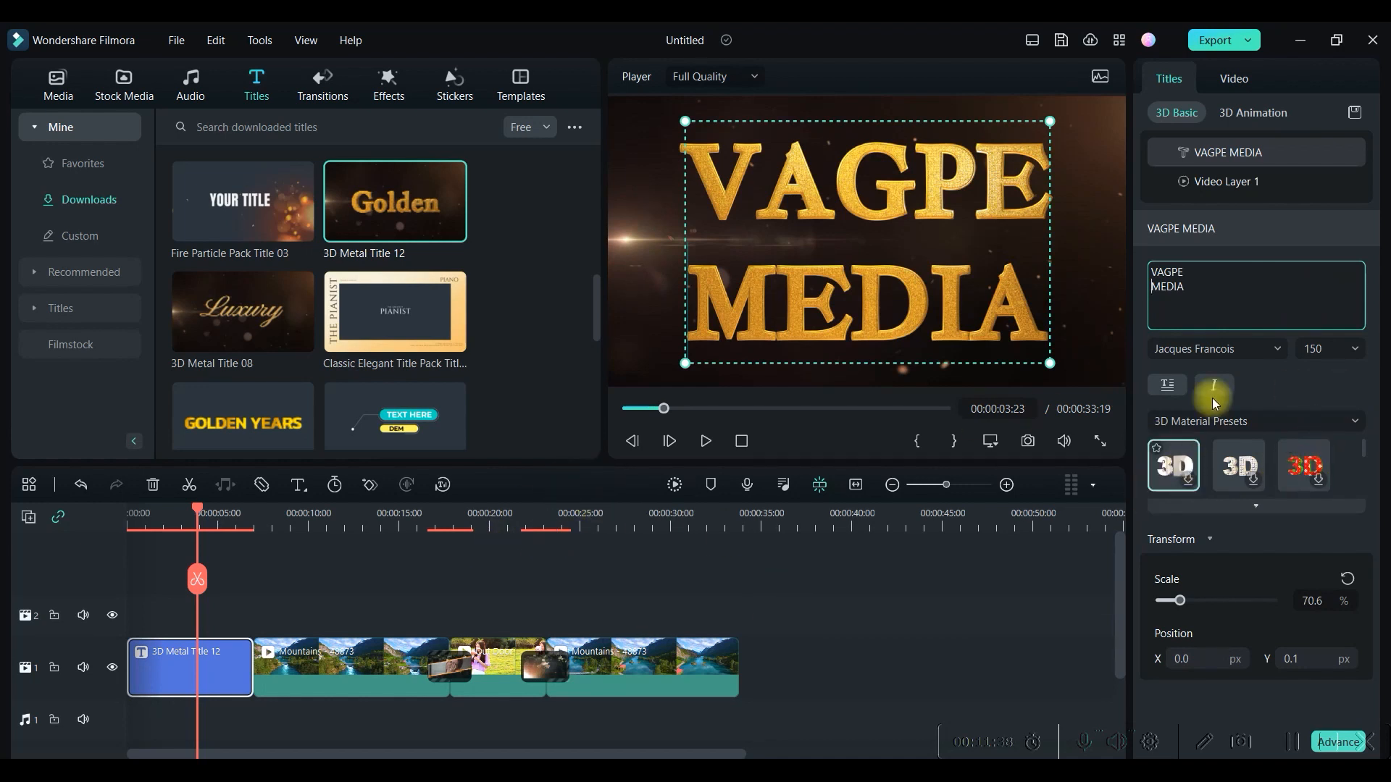
- Examine the font size setting and preview alternative fonts for the VAGPE MEDIA title without applying one
left_click(1324, 353)
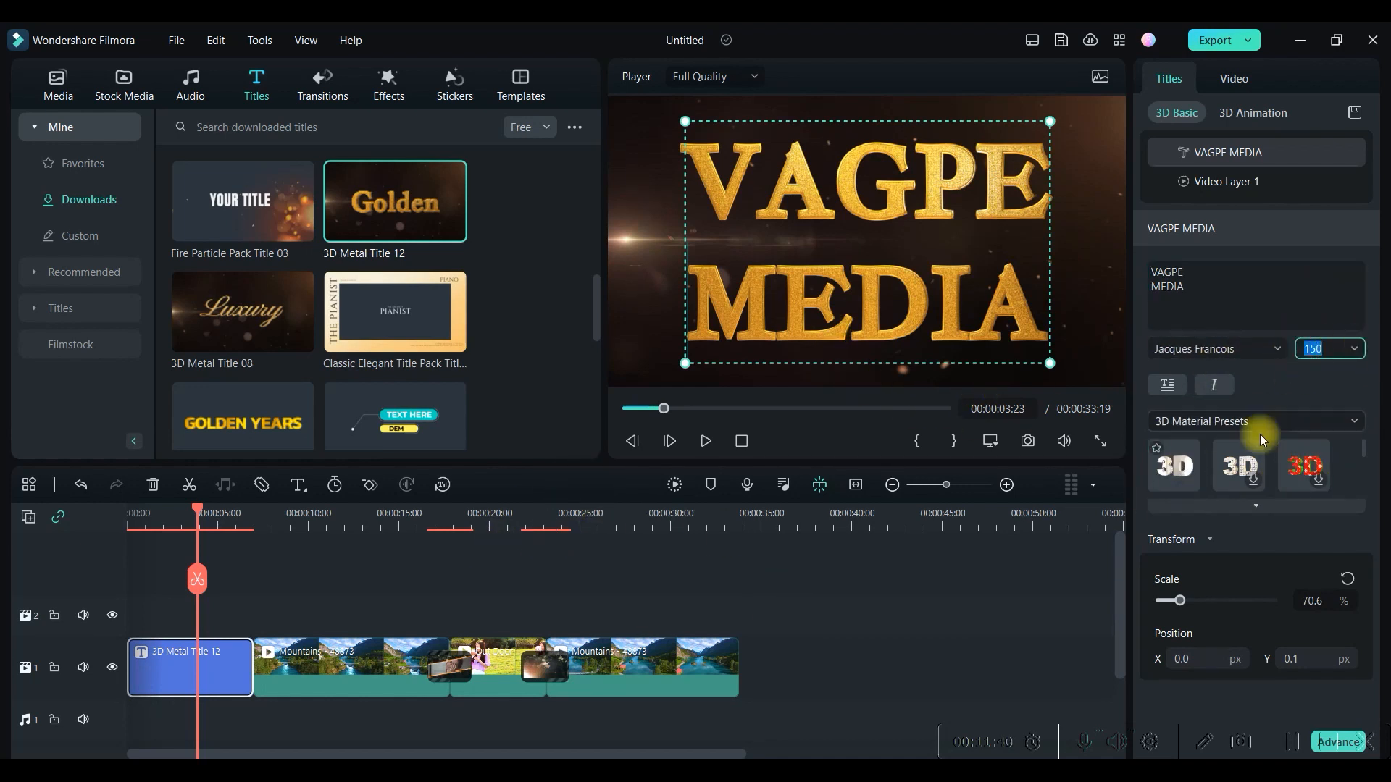
left_click(1247, 349)
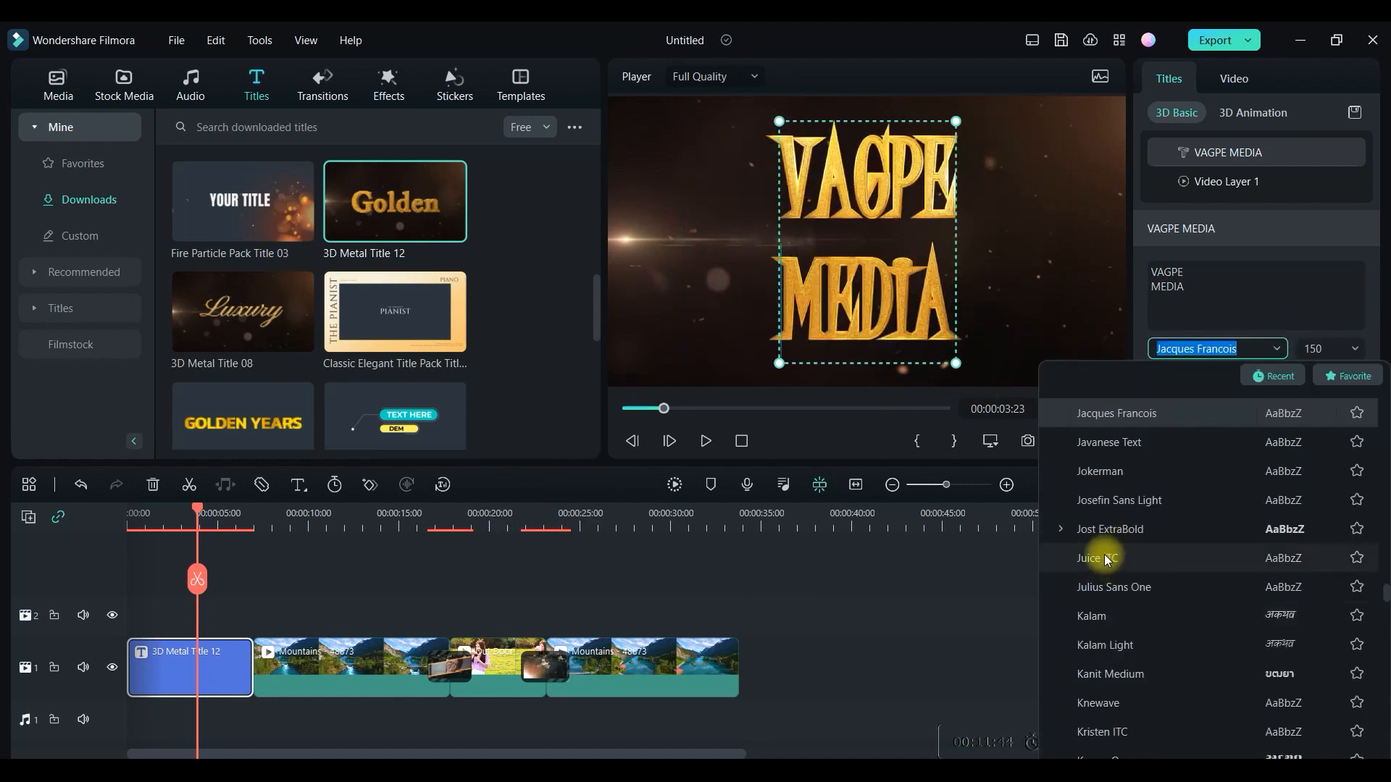
left_click(792, 612)
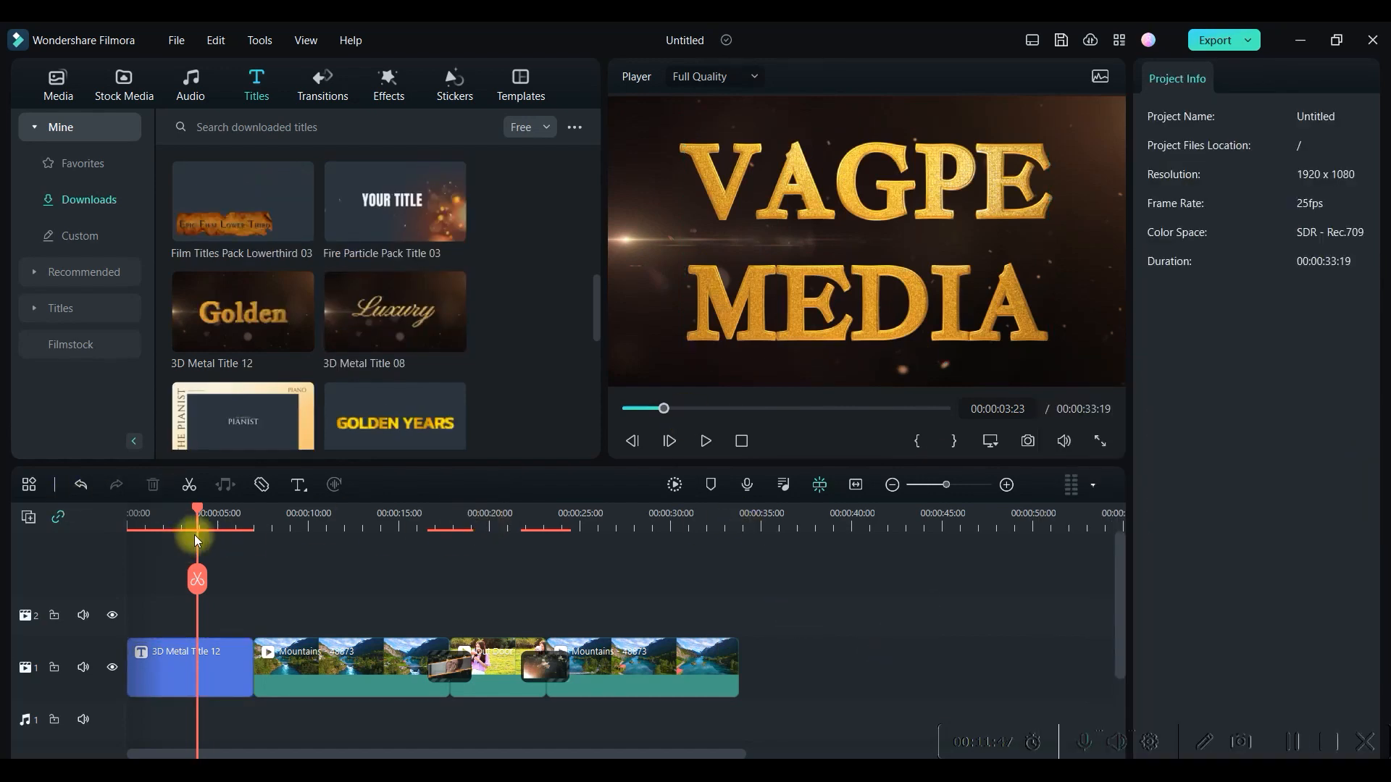
- Play back the edited title and look through the favorite and recommended trending titles
left_click(704, 441)
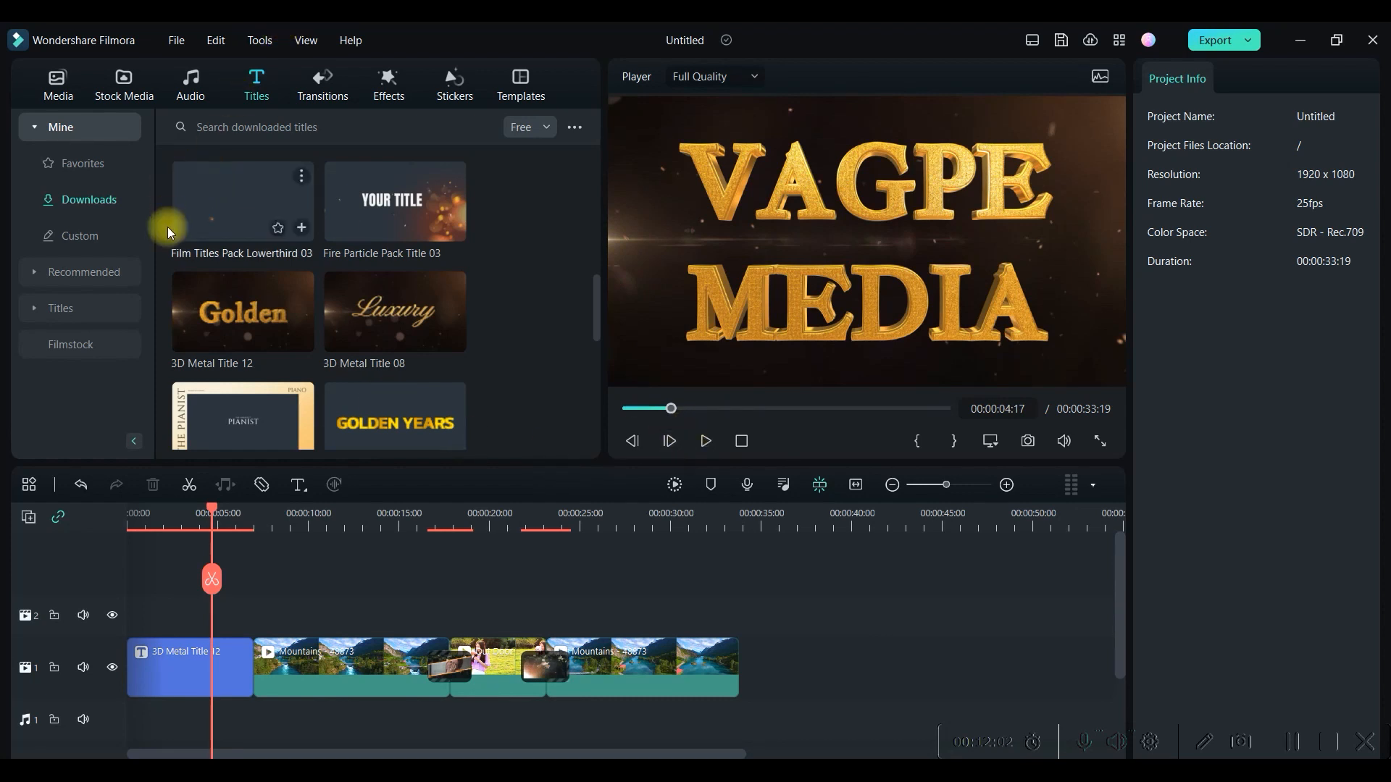
left_click(58, 308)
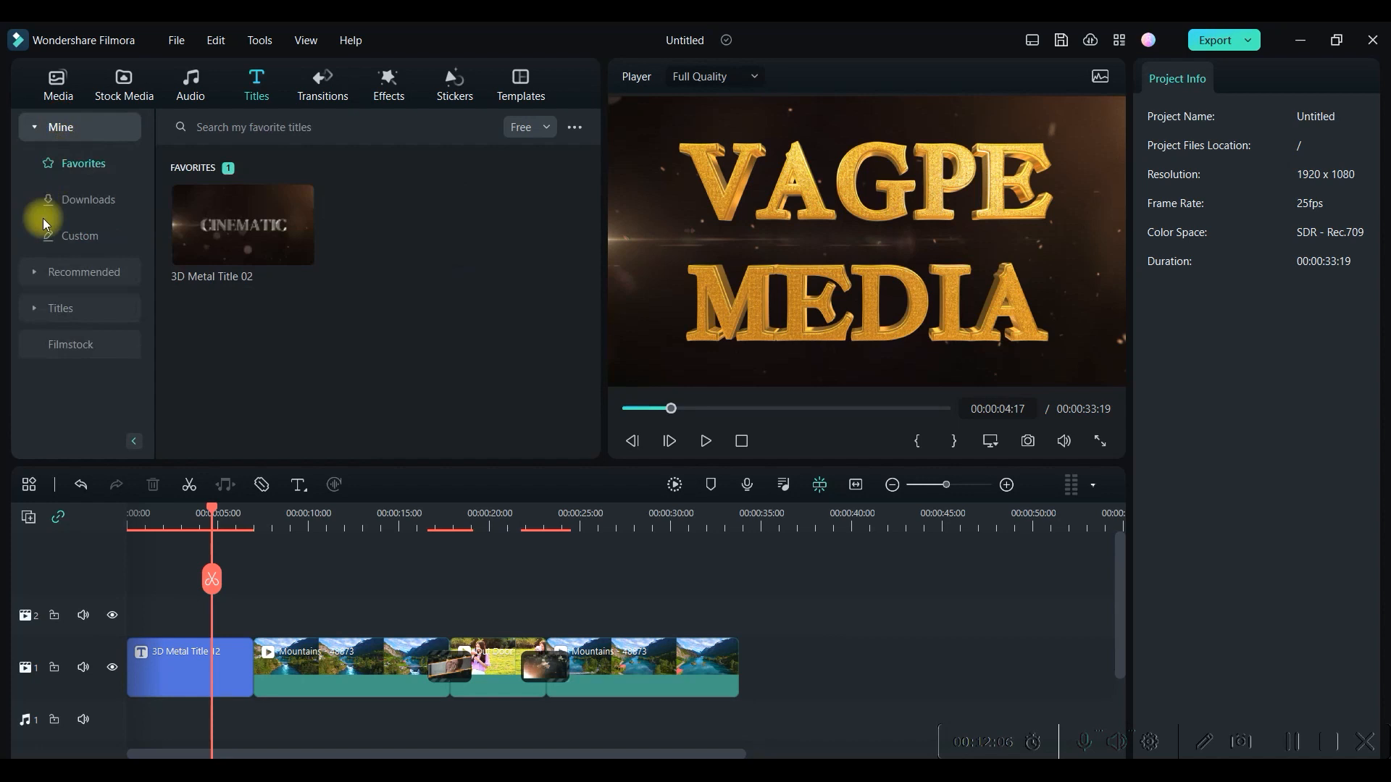
left_click(90, 269)
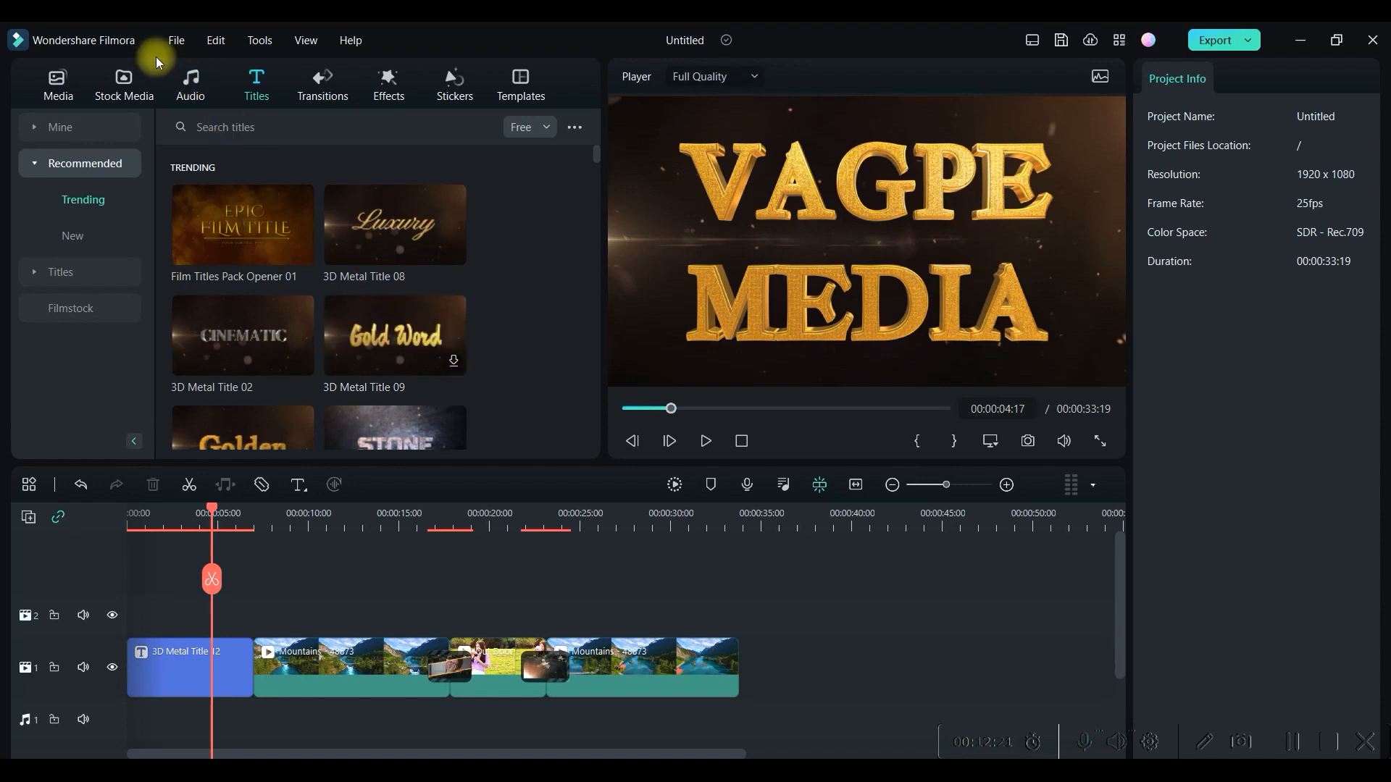
- Add the By the Fireplace - TrackTribe music from the project media to the start of audio track 1
left_click(192, 81)
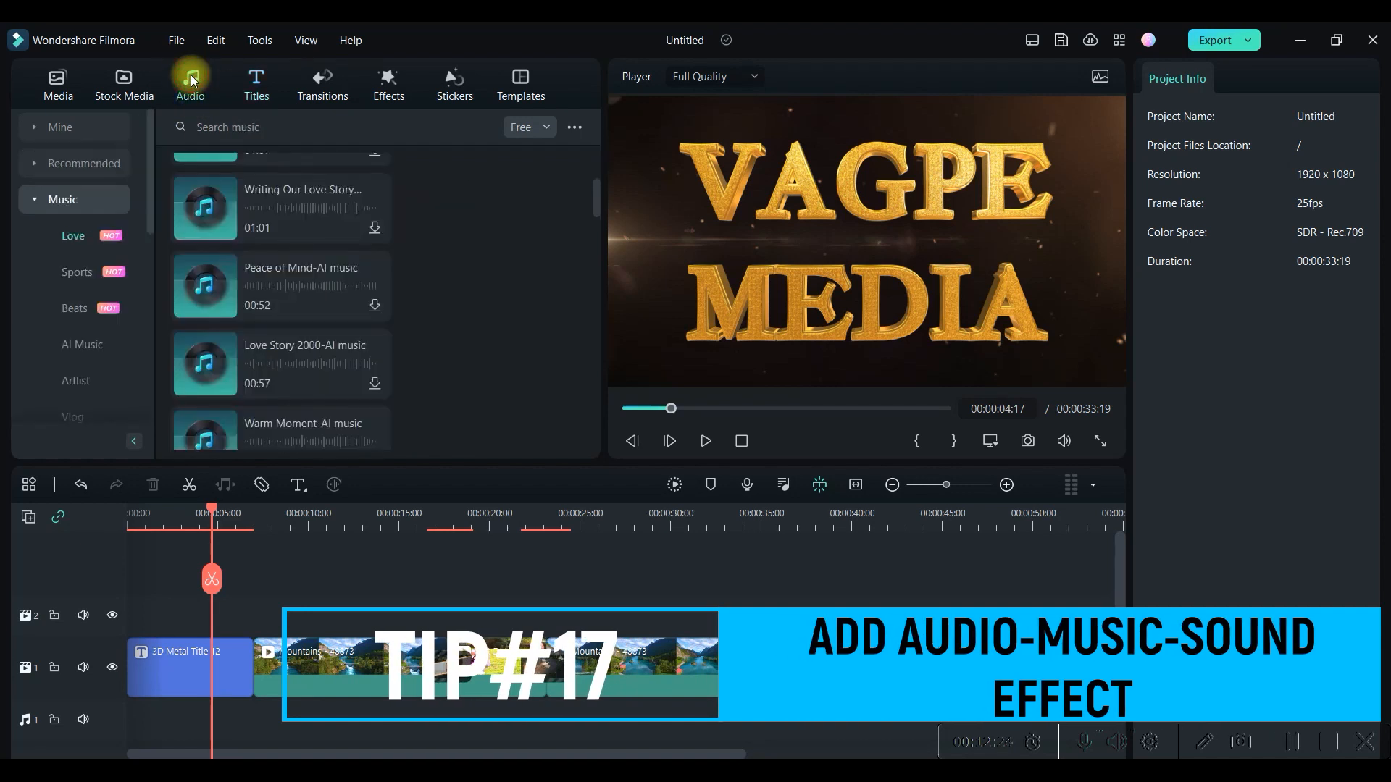
scroll(366, 217, "up", 3)
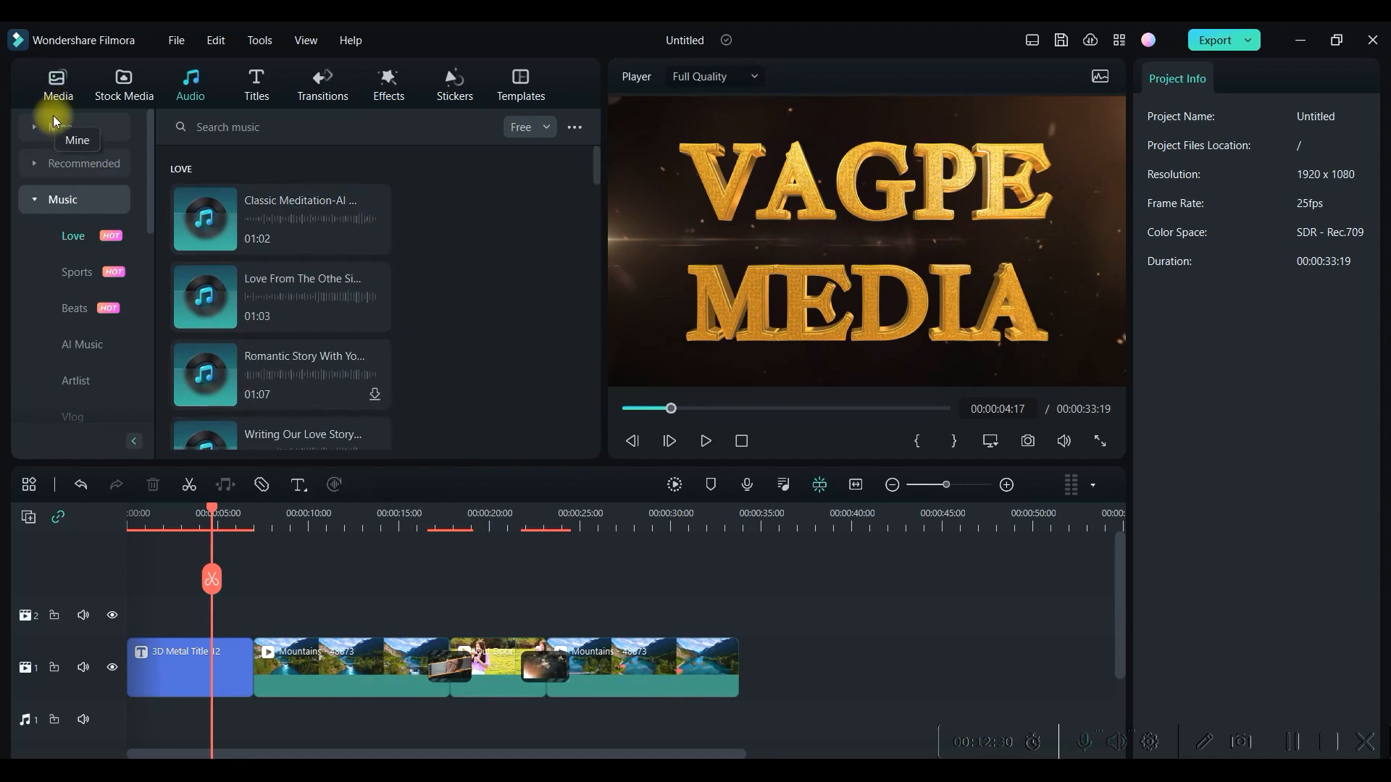
left_click(57, 80)
left_click_drag(430, 329, 314, 710)
left_click_drag(132, 720, 131, 719)
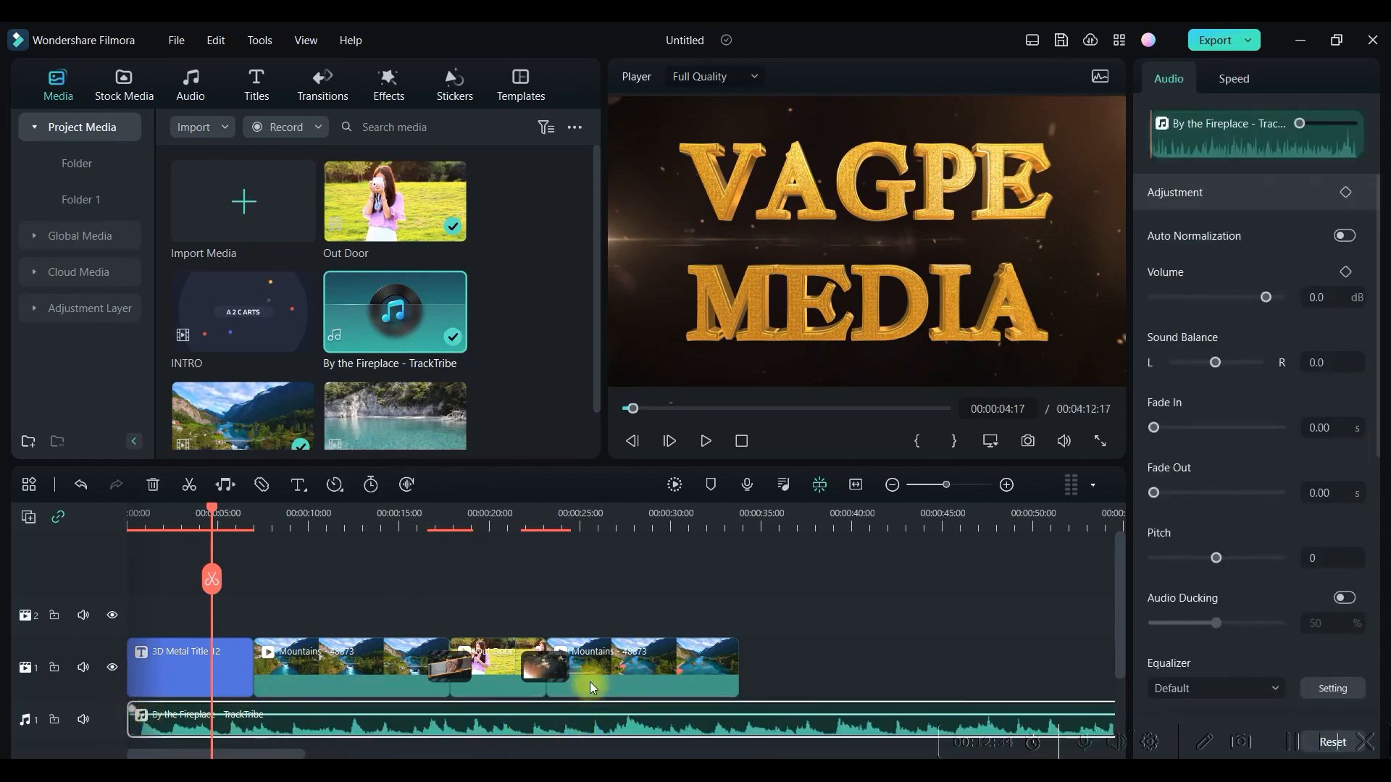
- Split the music clip at the end of the last Mountains segment and delete the part beyond it
left_click(222, 516)
left_click_drag(306, 545, 741, 615)
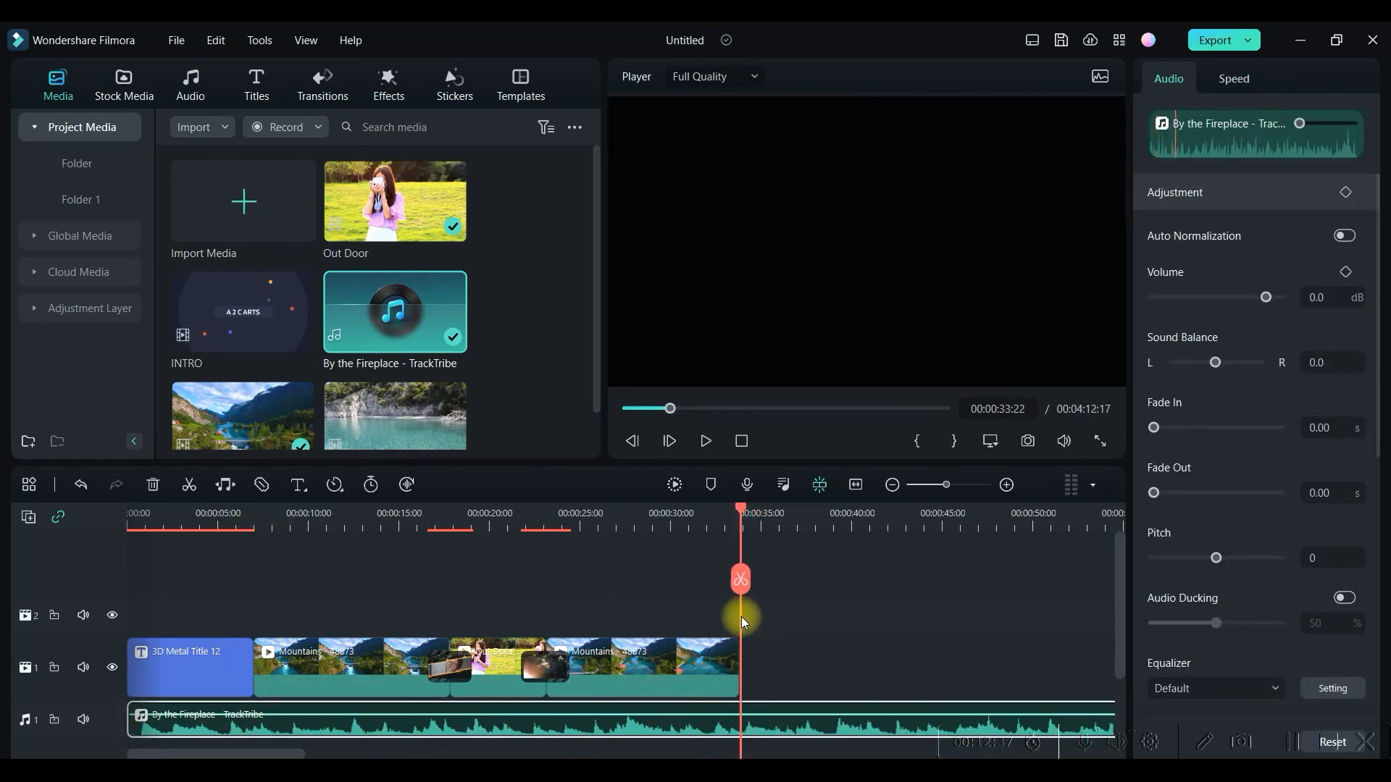
right_click(762, 729)
left_click(807, 283)
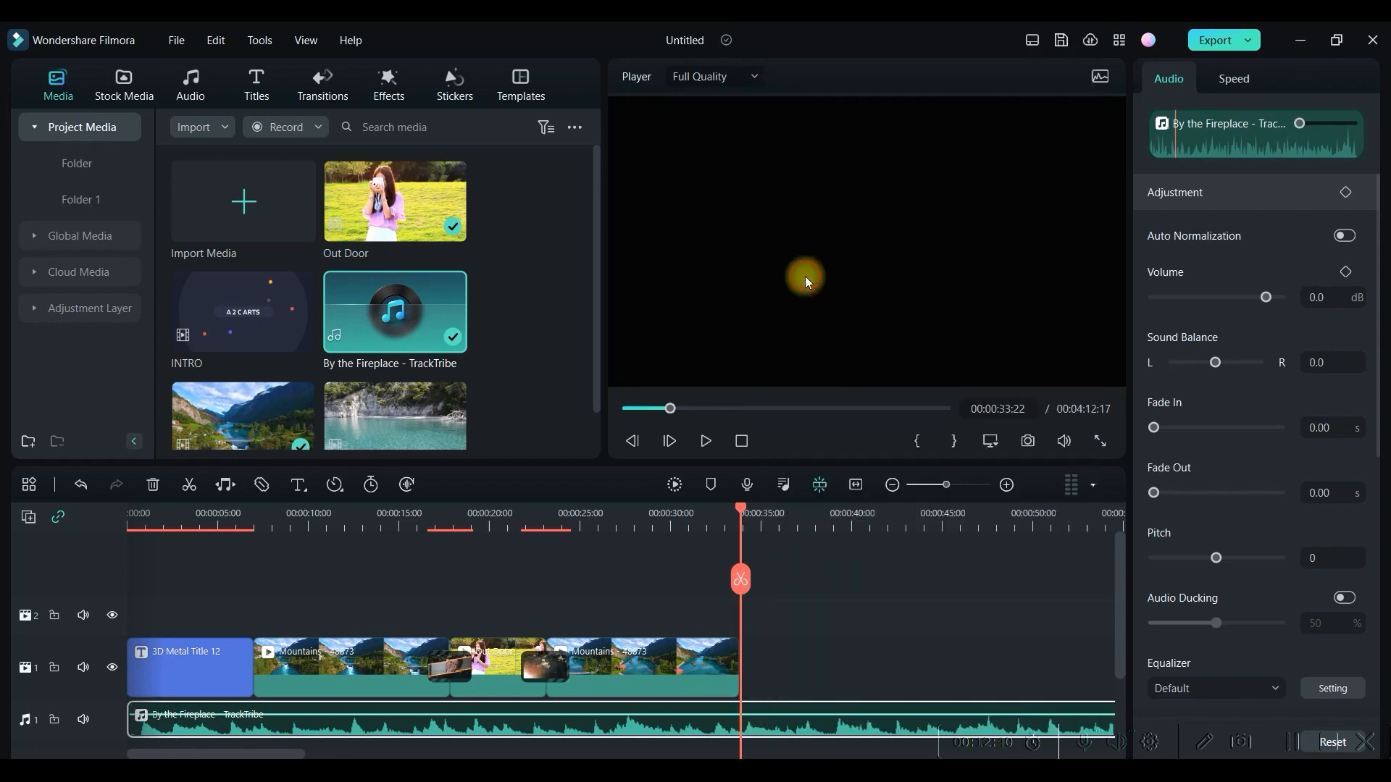
left_click(804, 728)
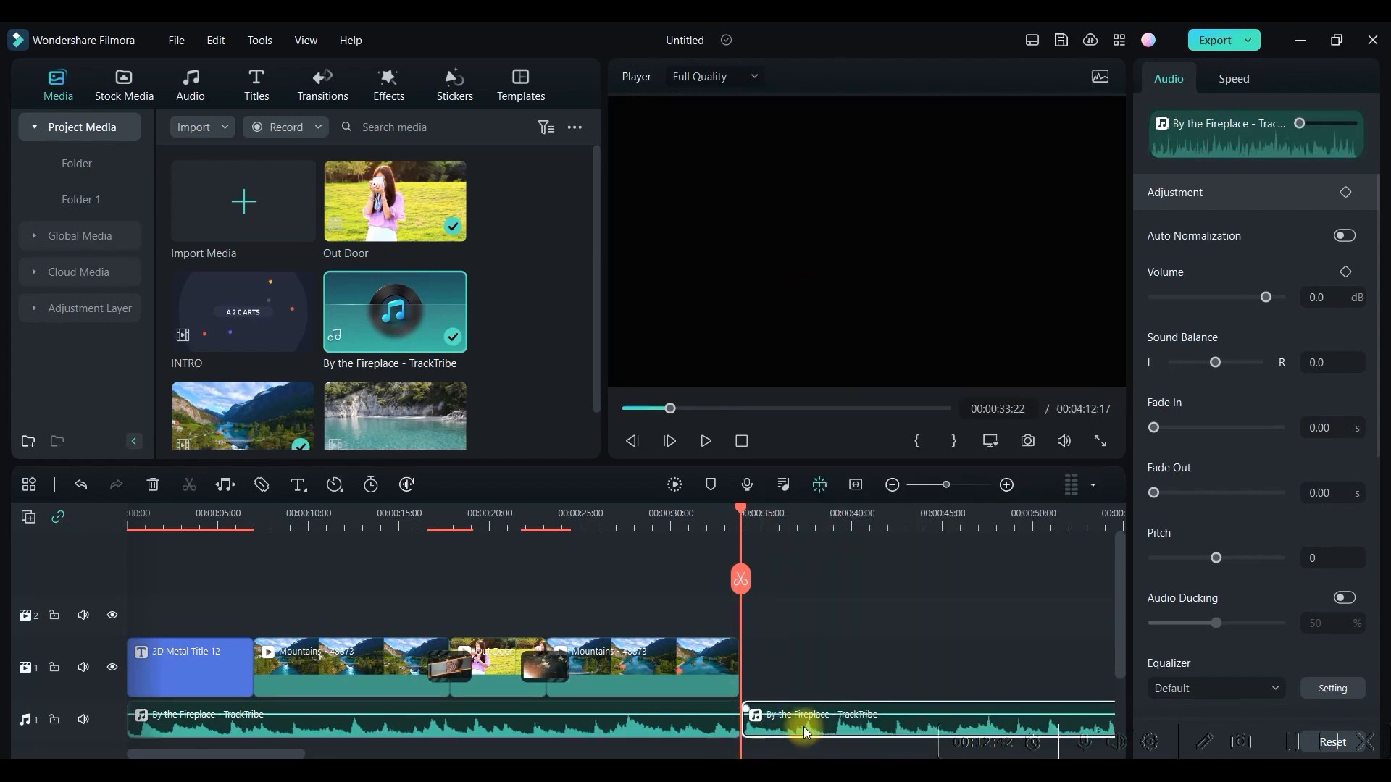
key("Delete")
left_click(746, 511)
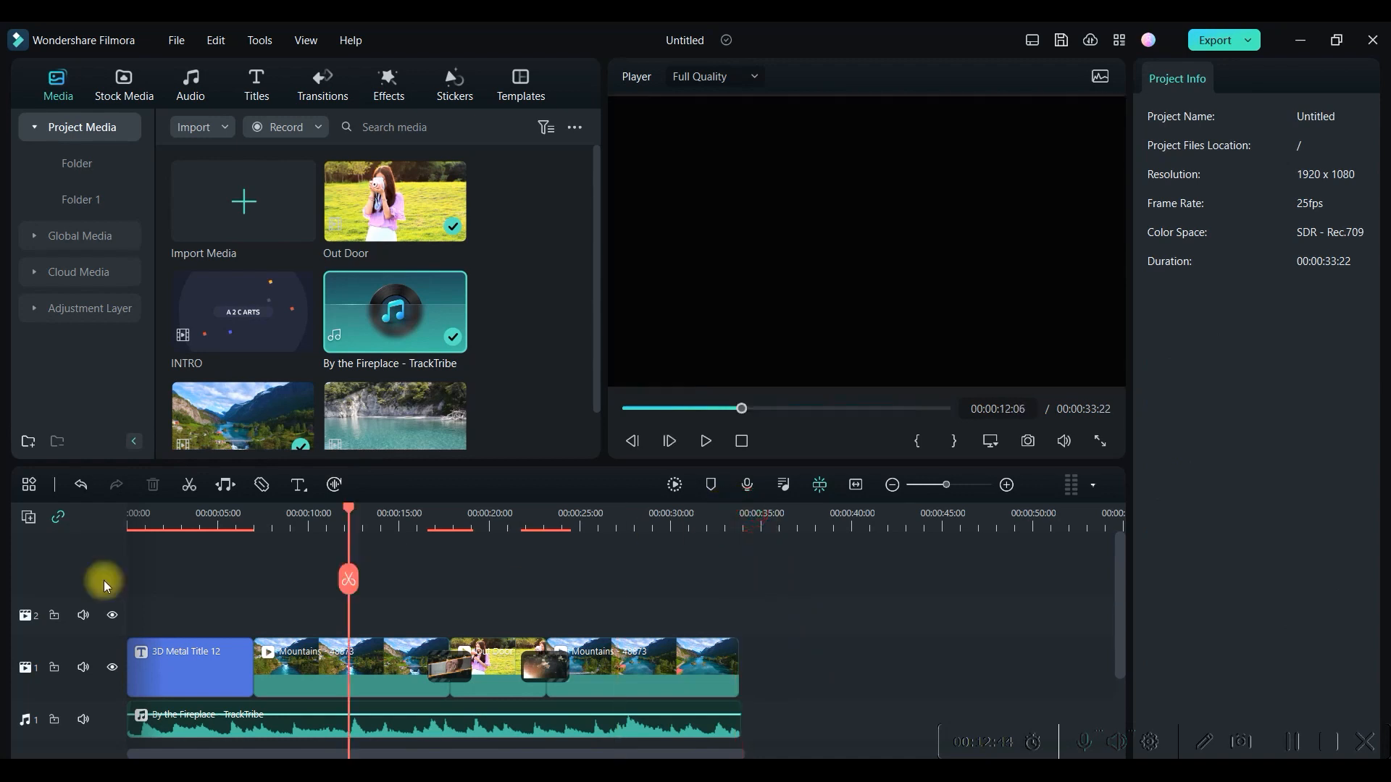
- Set the music clip's volume to -2.5 dB, with a fade-in of 8.04 s and a fade-out of 6.58 s
key("Home")
left_click(405, 726)
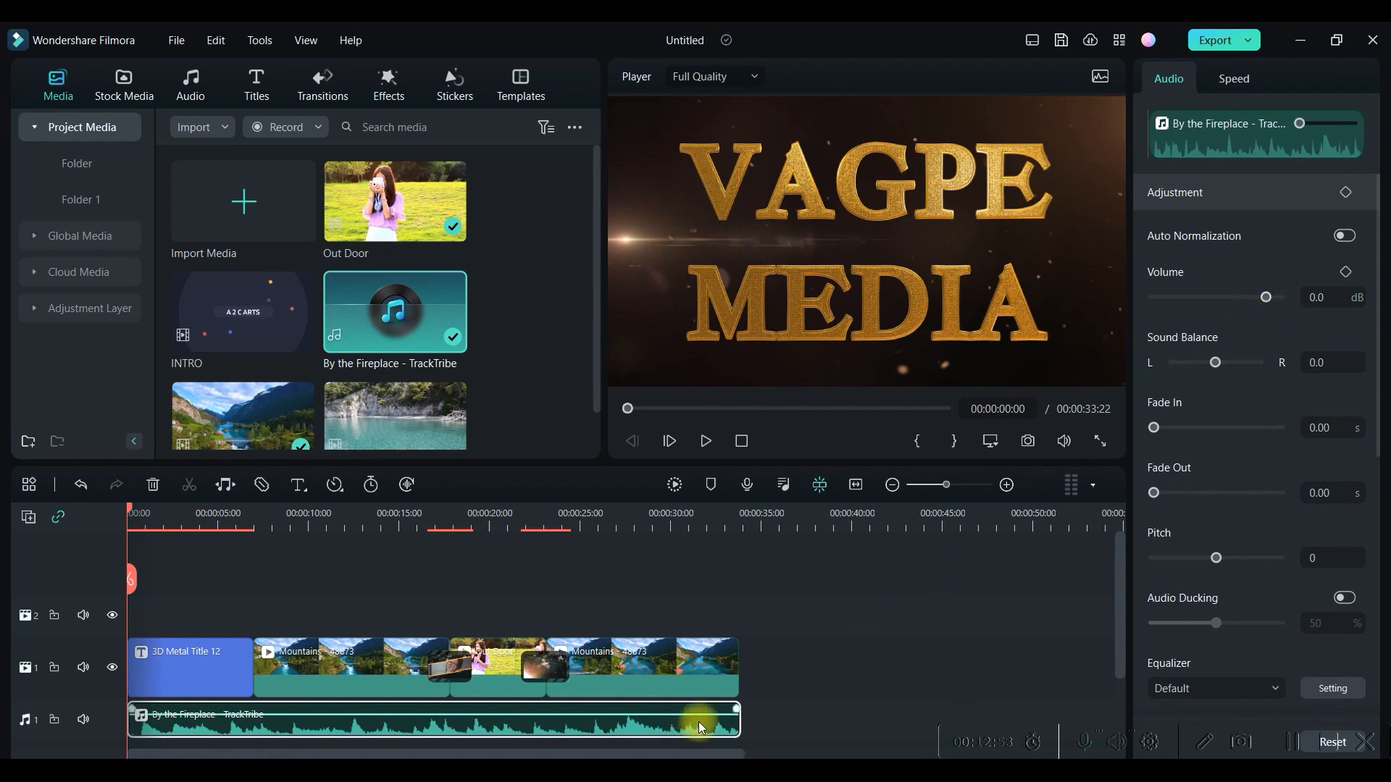
mouse_move(1263, 293)
left_mouse_down()
mouse_move(1196, 293)
mouse_move(1263, 293)
left_mouse_up()
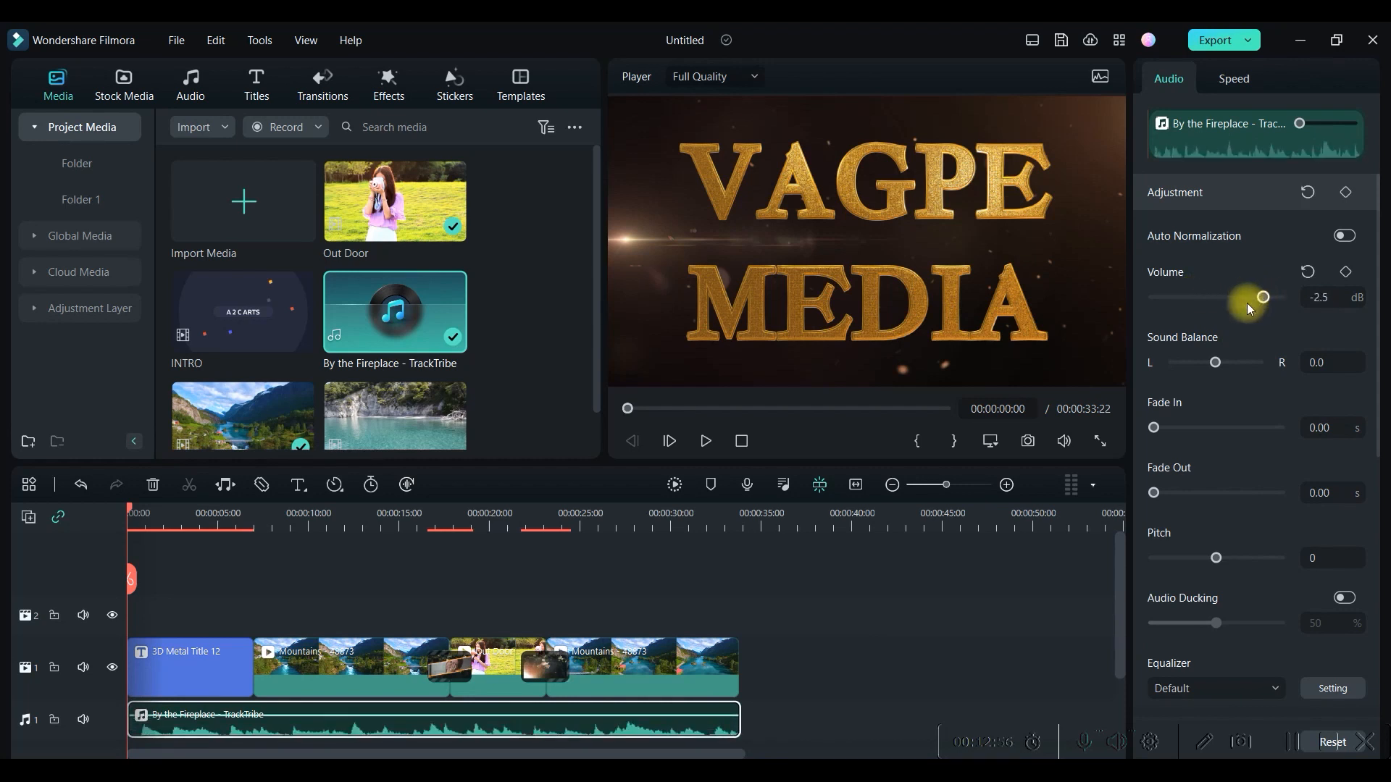
left_click_drag(1154, 428, 1182, 428)
left_click_drag(1156, 494, 1177, 492)
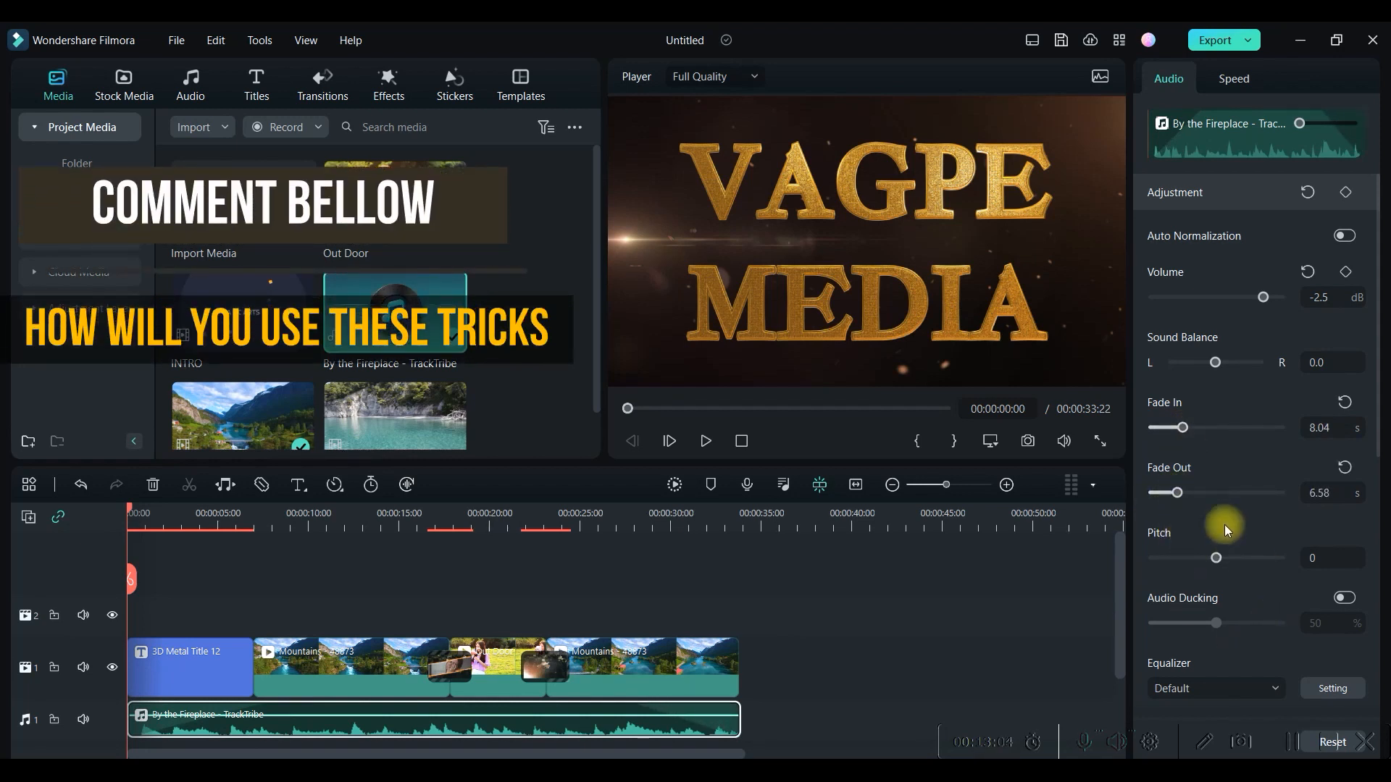
- Keep the music clip's equalizer at Default and enable AI Speech Enhancement, Wind Removal and Normal Denoise at the Low level
scroll(1238, 593, "down", 3)
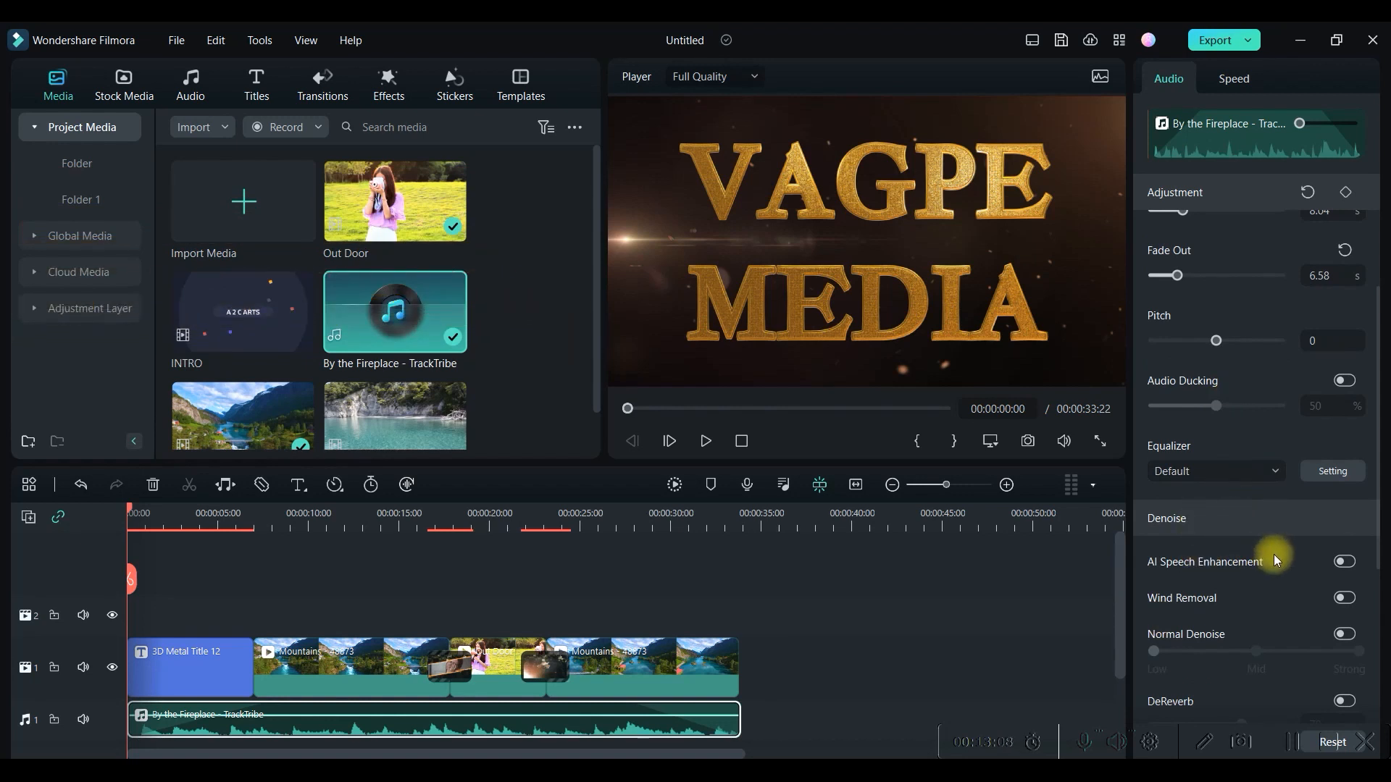
scroll(1372, 467, "down", 1)
left_click(1251, 370)
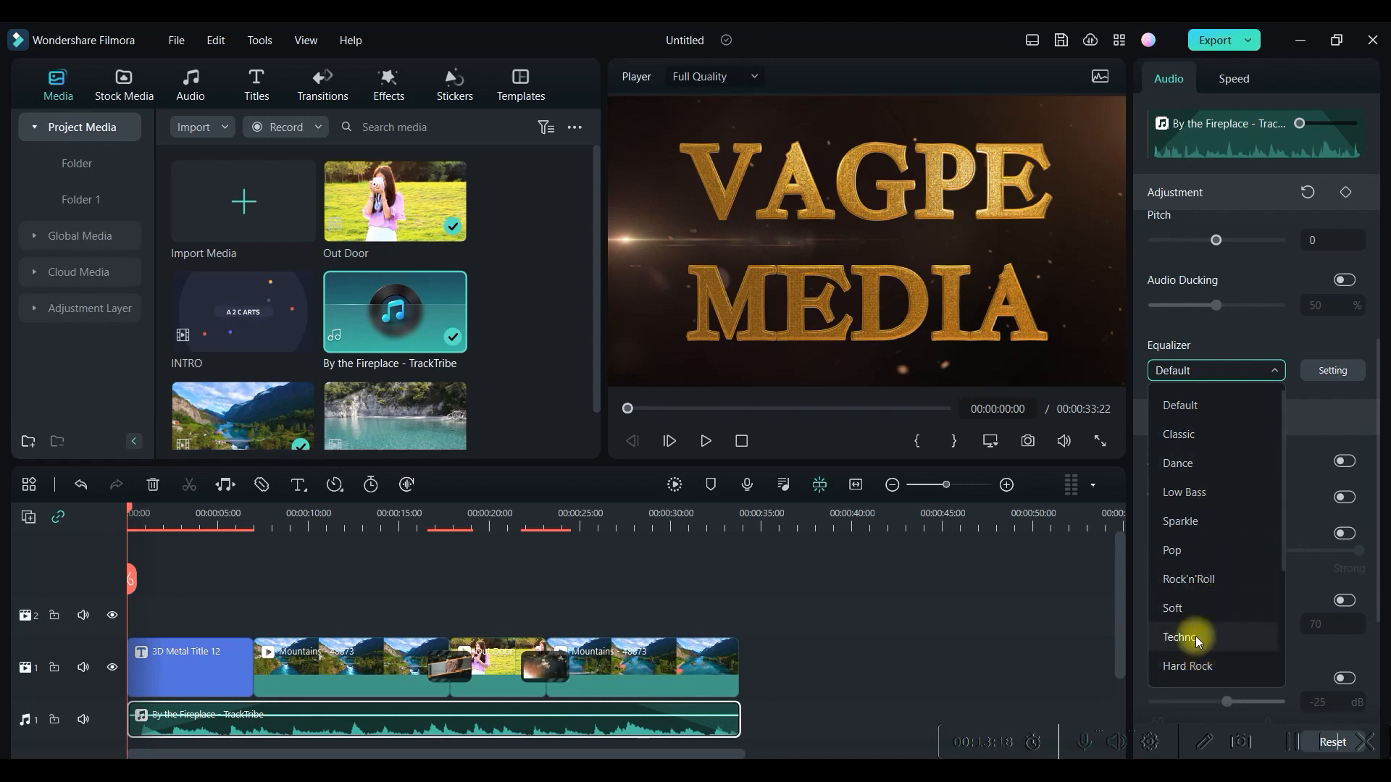
left_click(1177, 402)
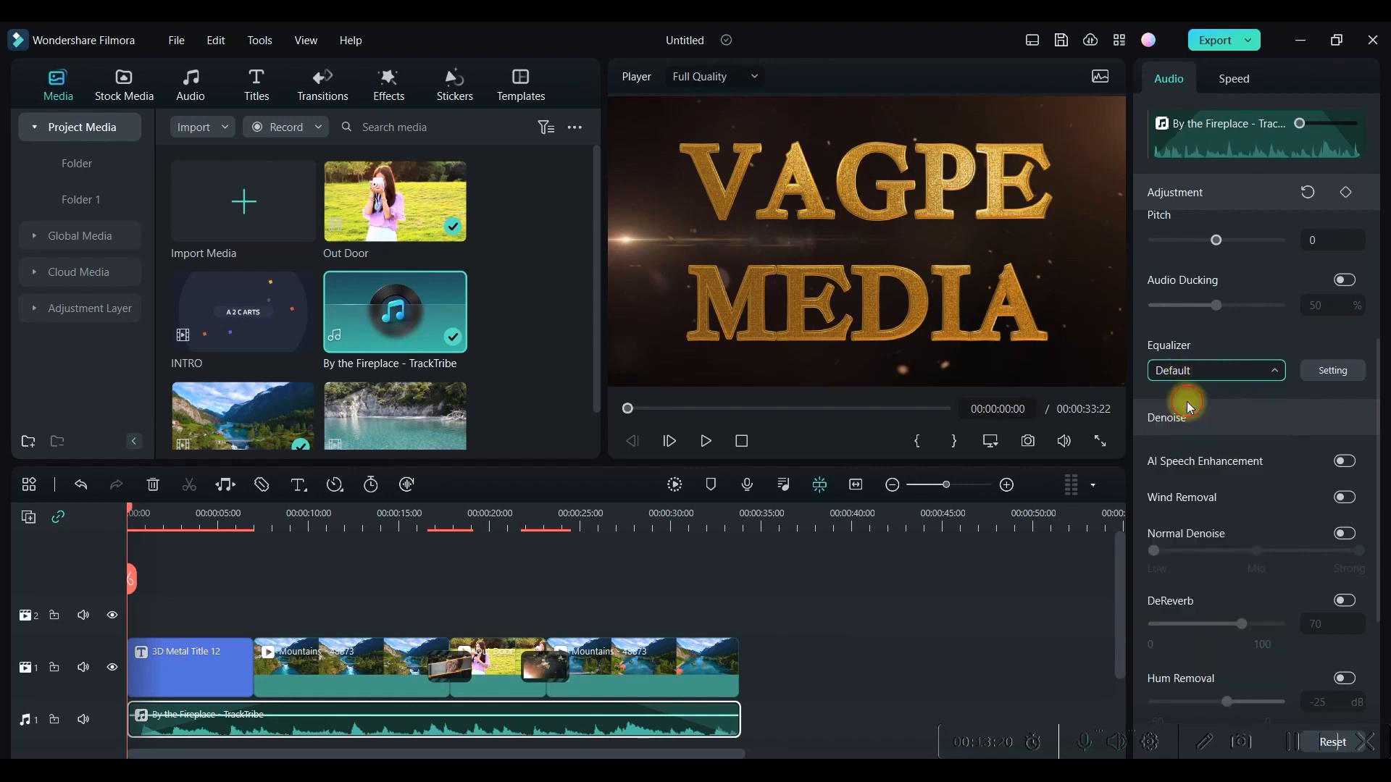
left_click(1345, 462)
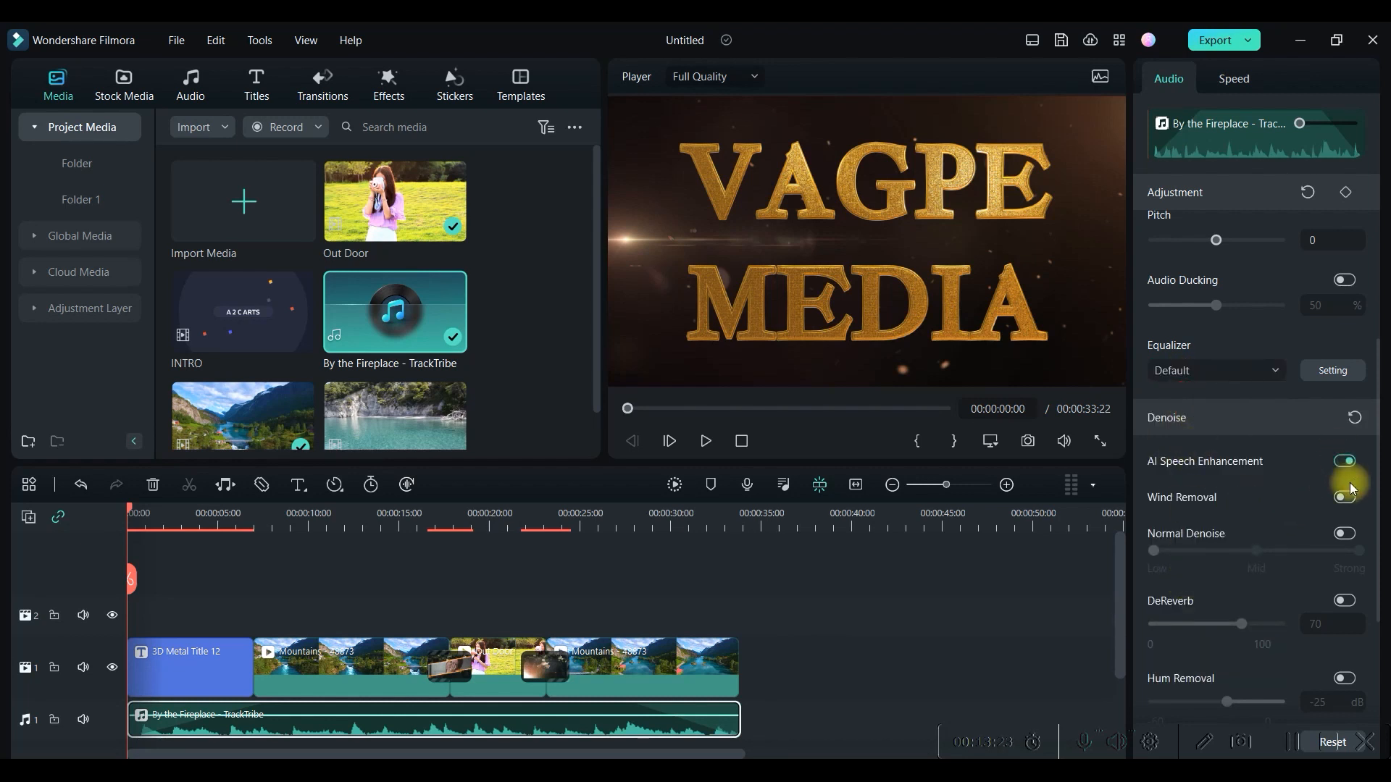
left_click(1345, 498)
left_click(1344, 534)
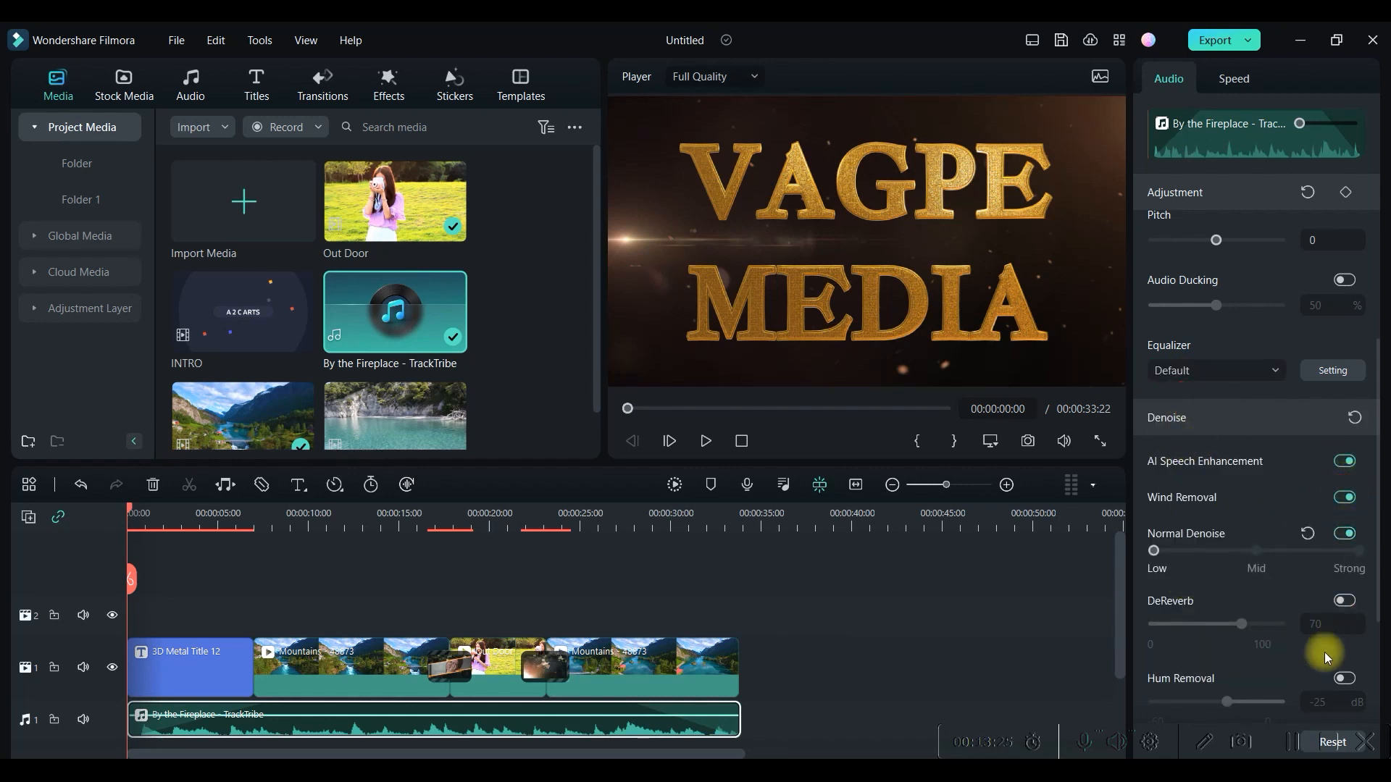
left_click_drag(1157, 555, 1227, 538)
left_click(1253, 555)
left_click(1357, 552)
left_click(1155, 552)
- Set the music clip's uniform speed to 0.96 and the first Mountains segment's uniform speed to 7.76
left_click(1234, 79)
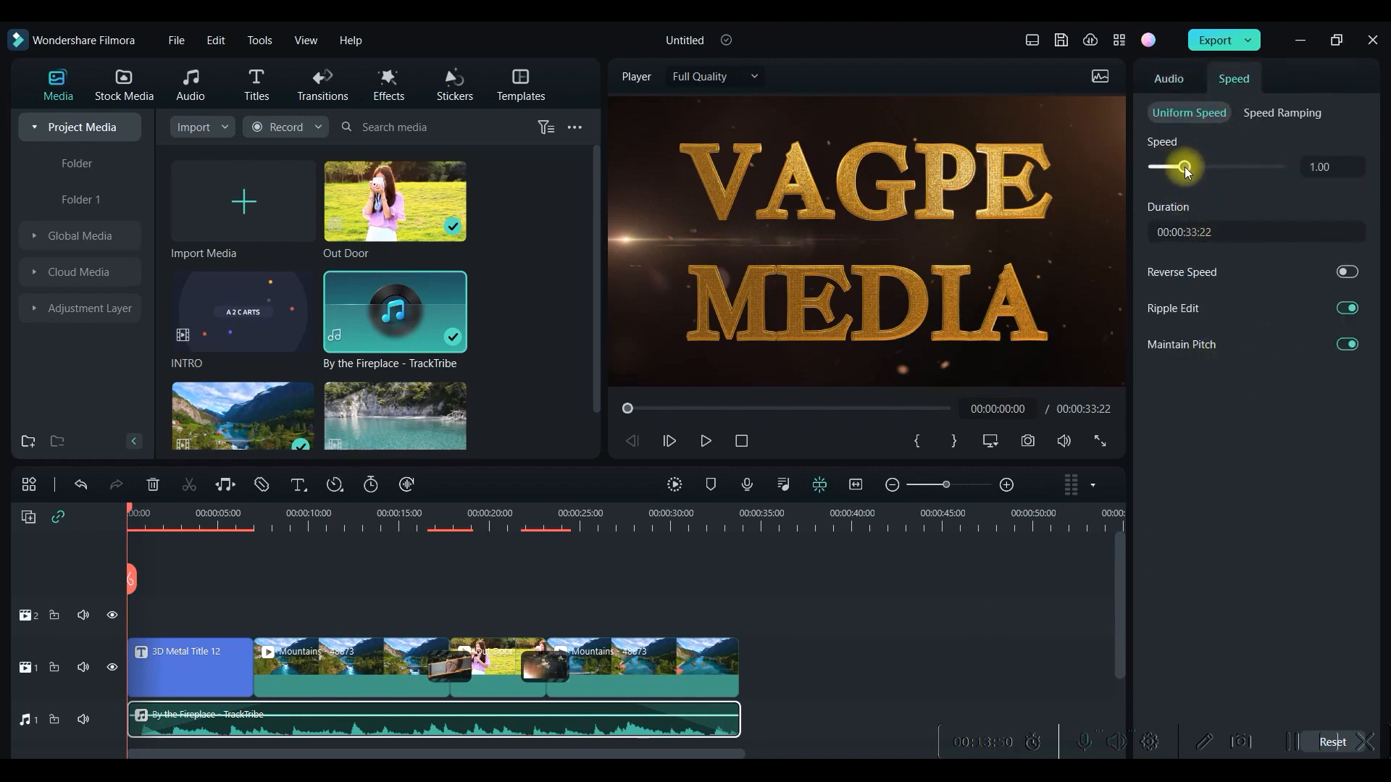
left_click(405, 644)
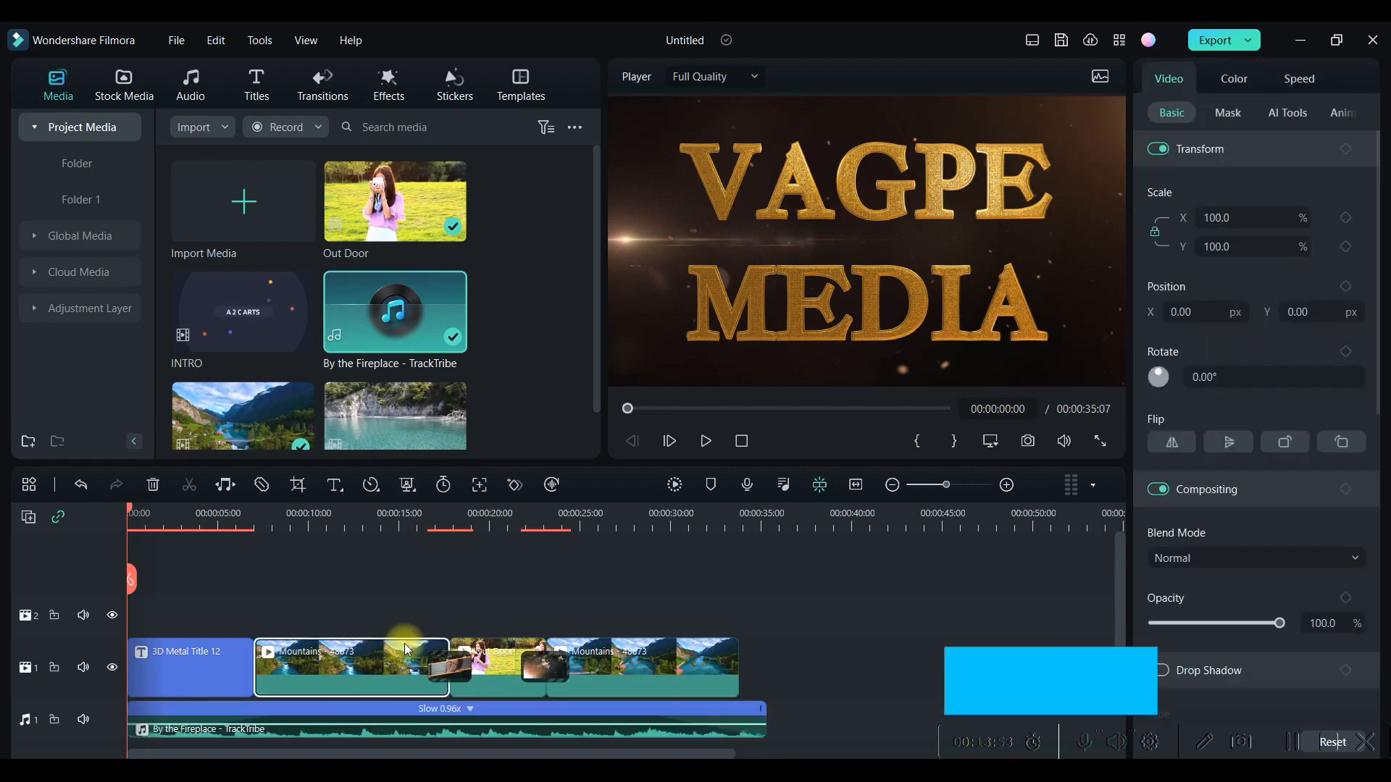
double_click(367, 657)
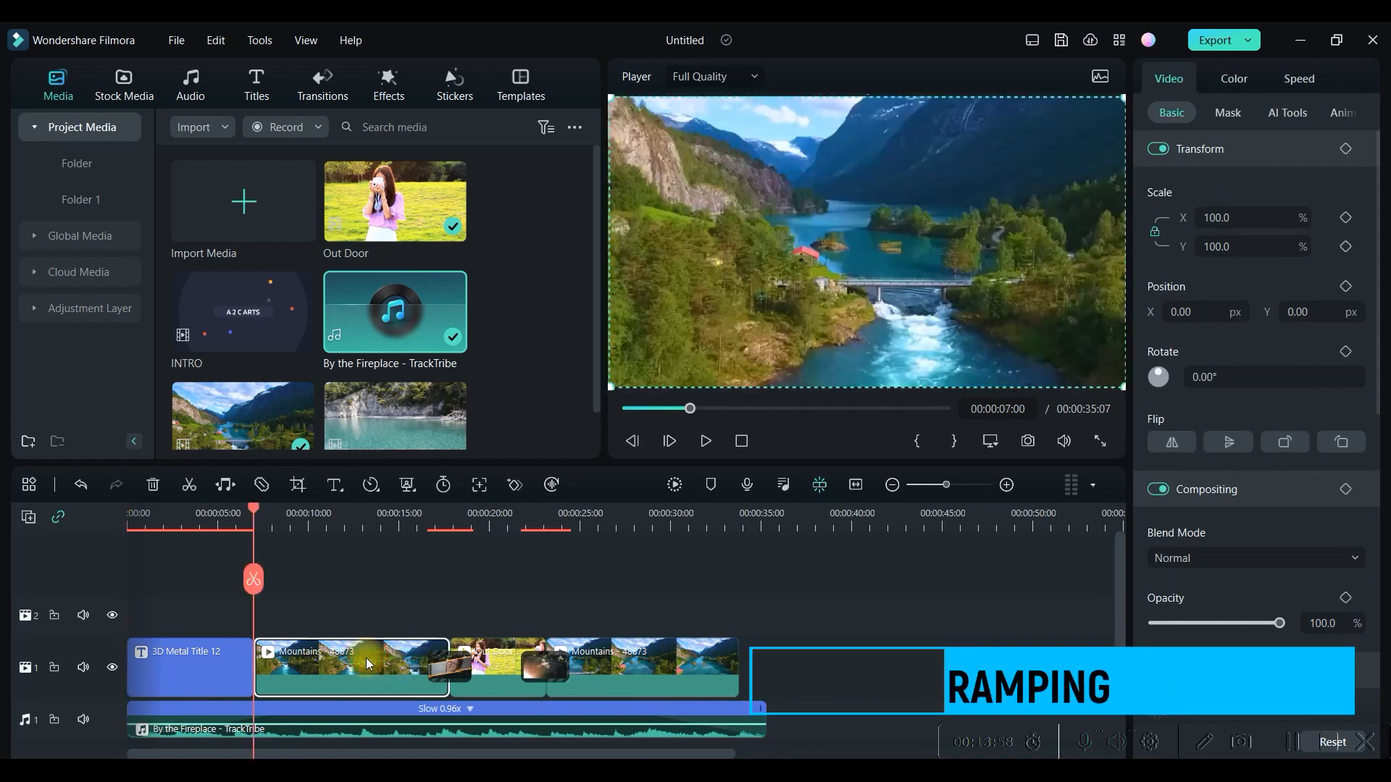
left_click(1284, 86)
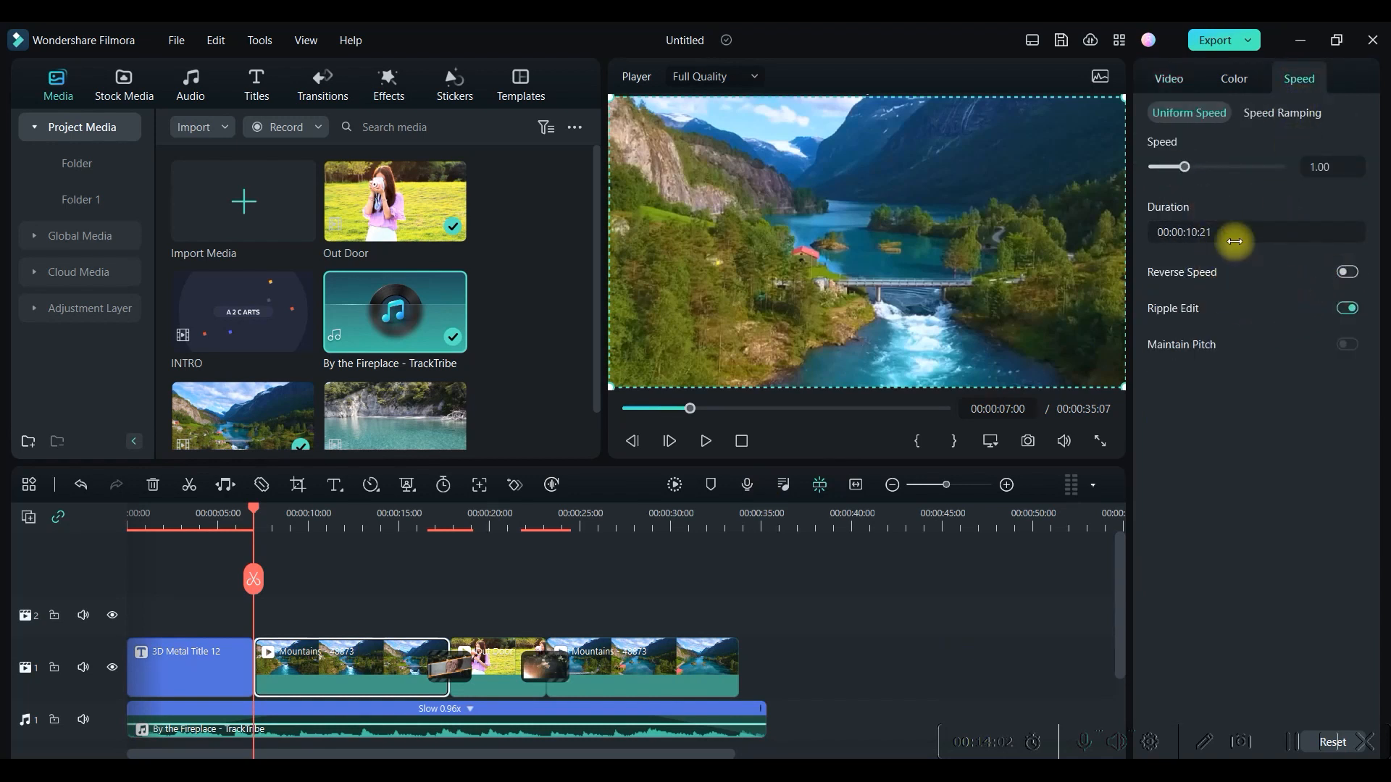
left_click_drag(1185, 168, 1238, 171)
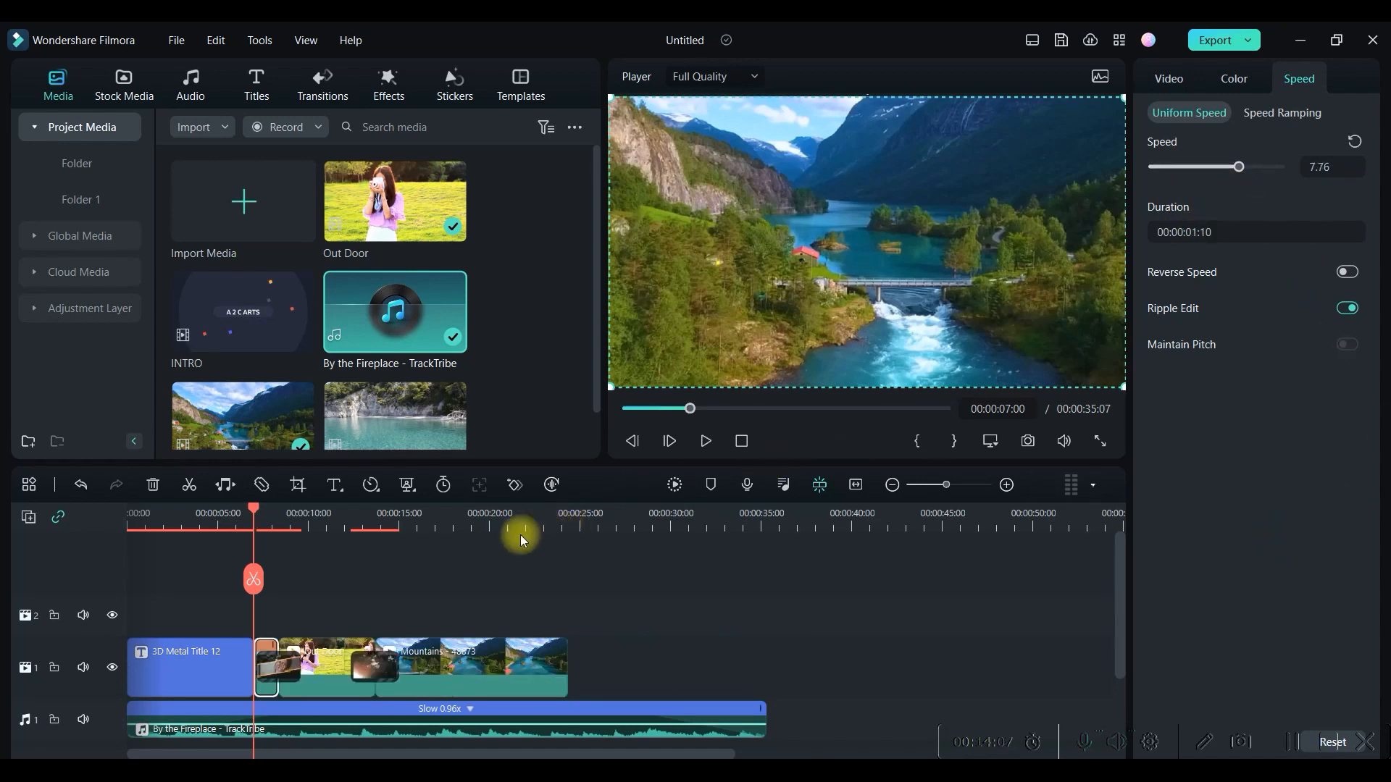
- Apply a Pan & Zoom to the Out Door clip, with the End frame at 847 x 476 around the woman's face and camera
left_click(288, 545)
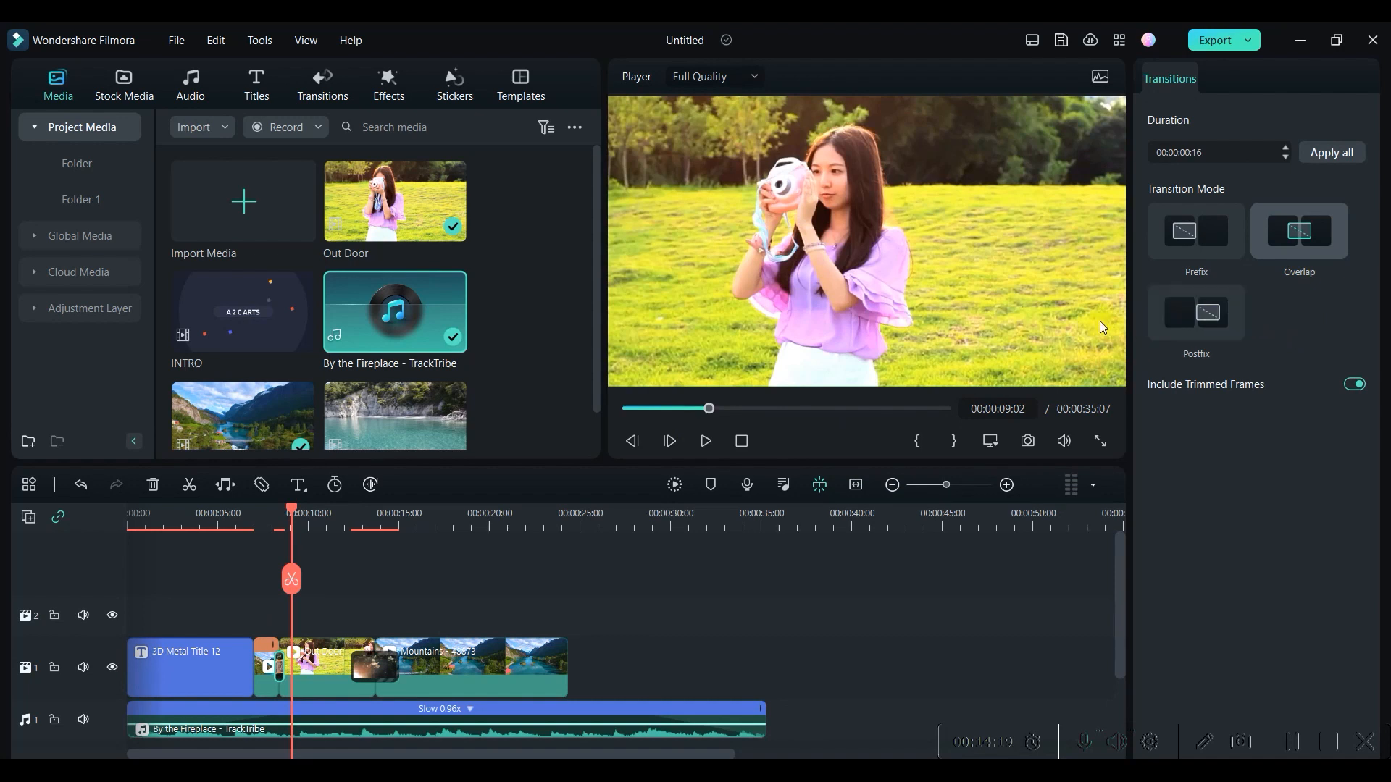
left_click(327, 674)
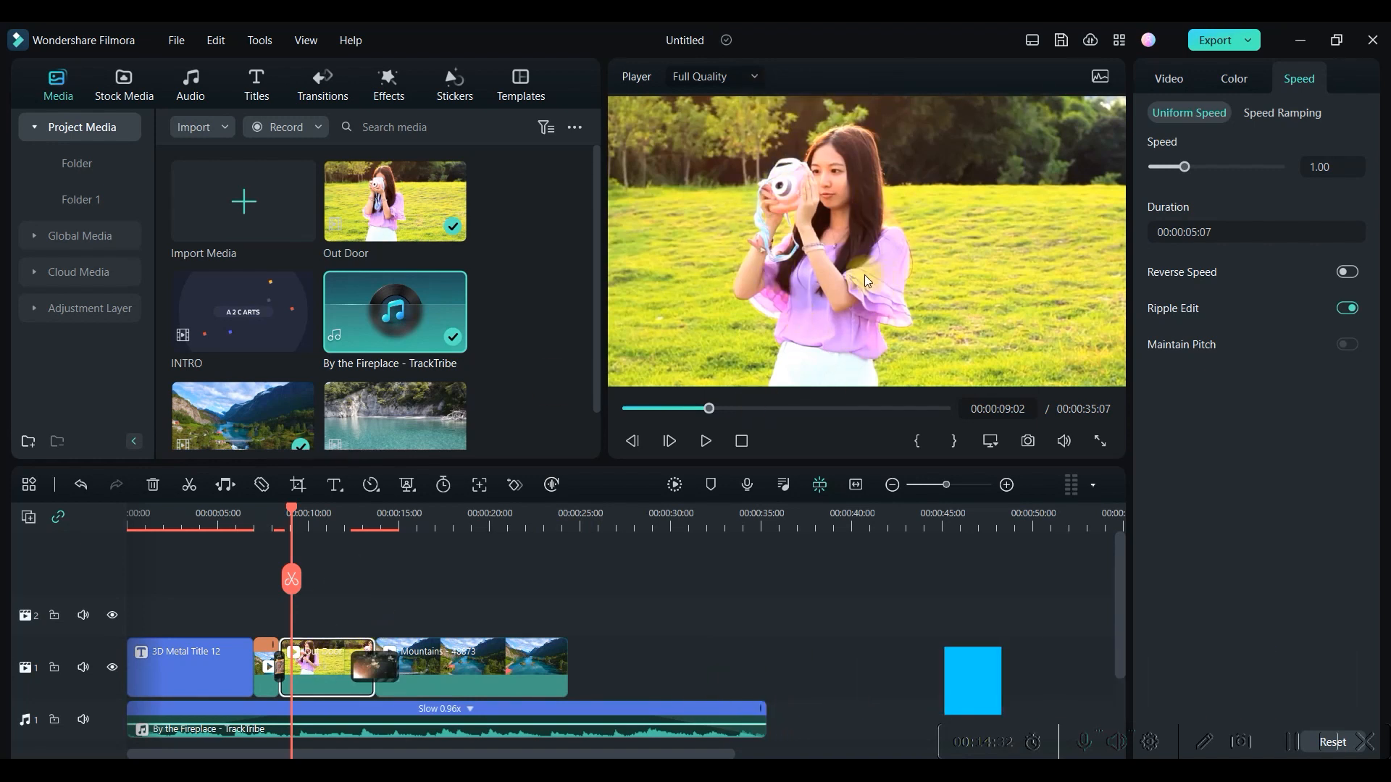
right_click(328, 665)
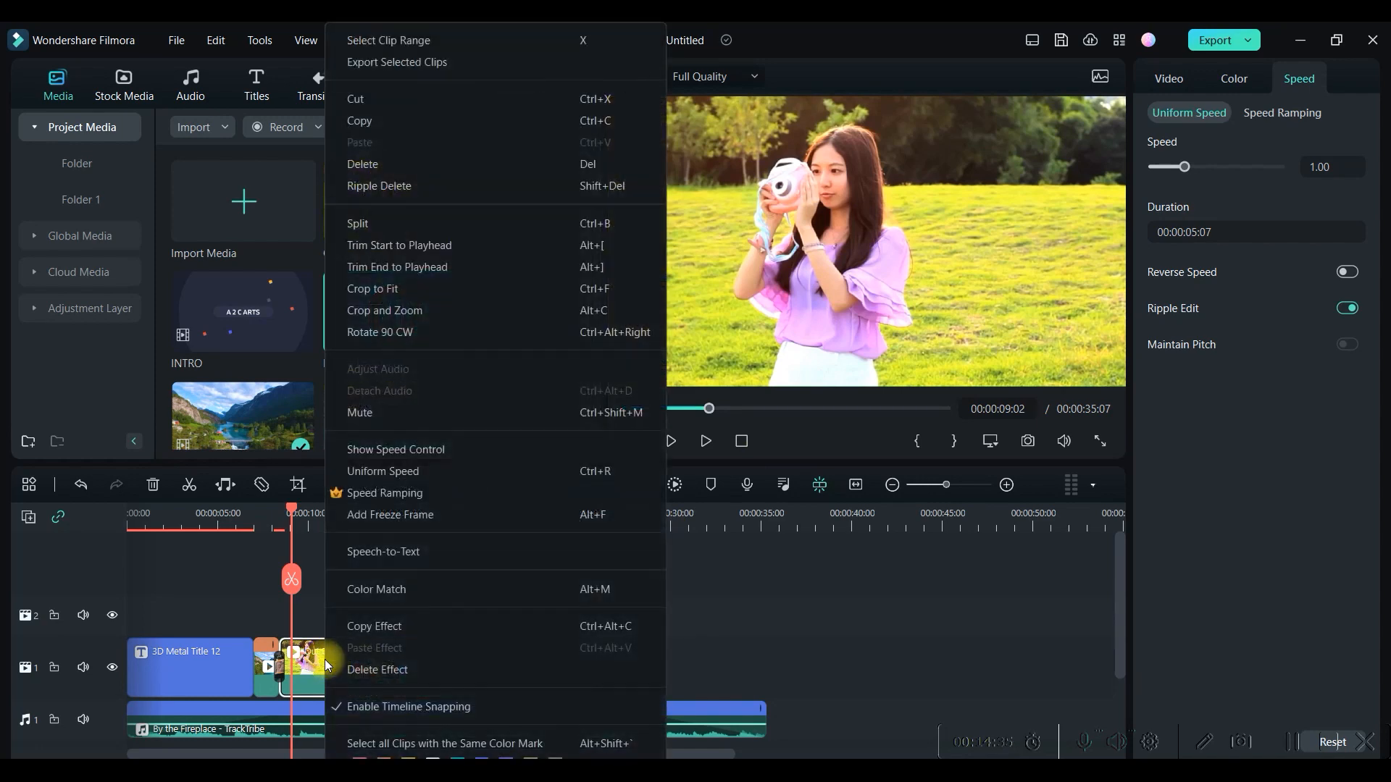
left_click(385, 311)
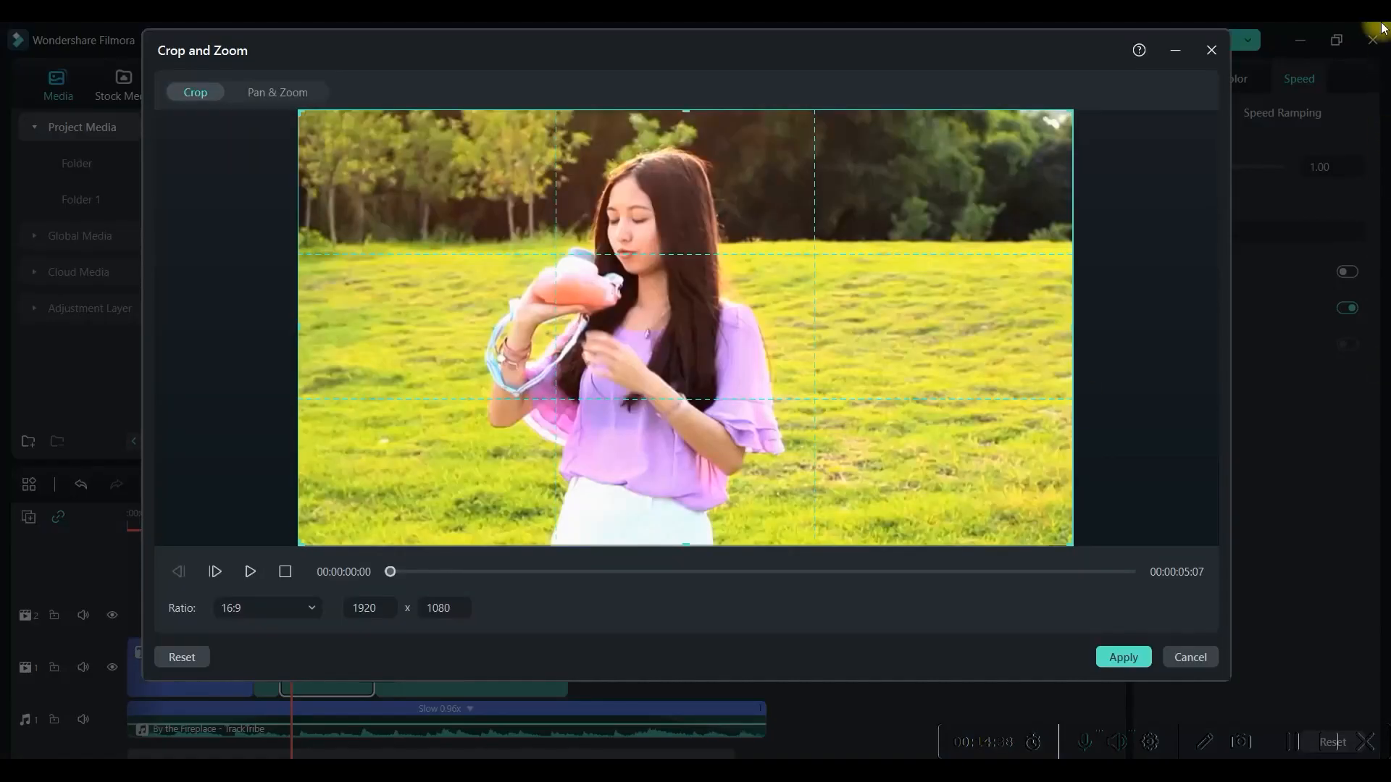
left_click(277, 92)
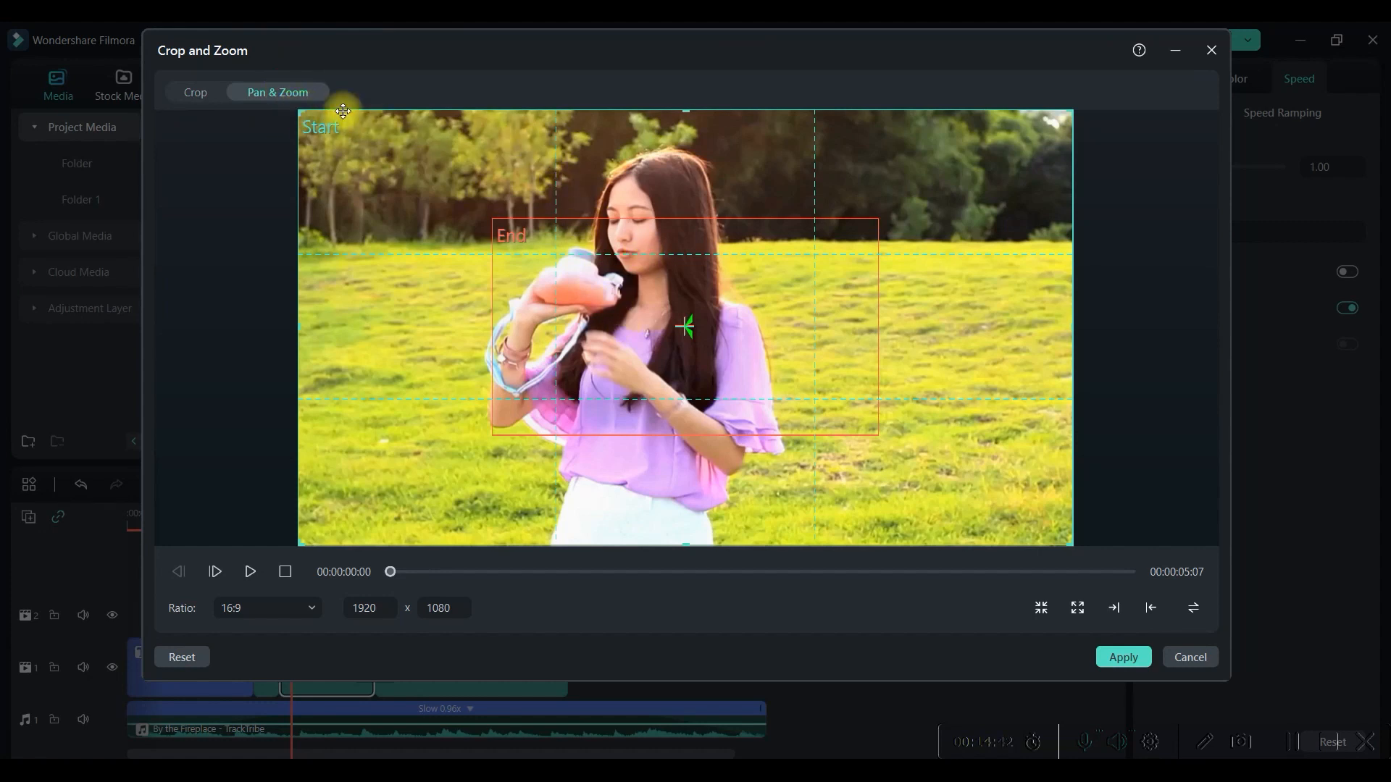
left_click(800, 282)
left_click_drag(879, 218, 800, 212)
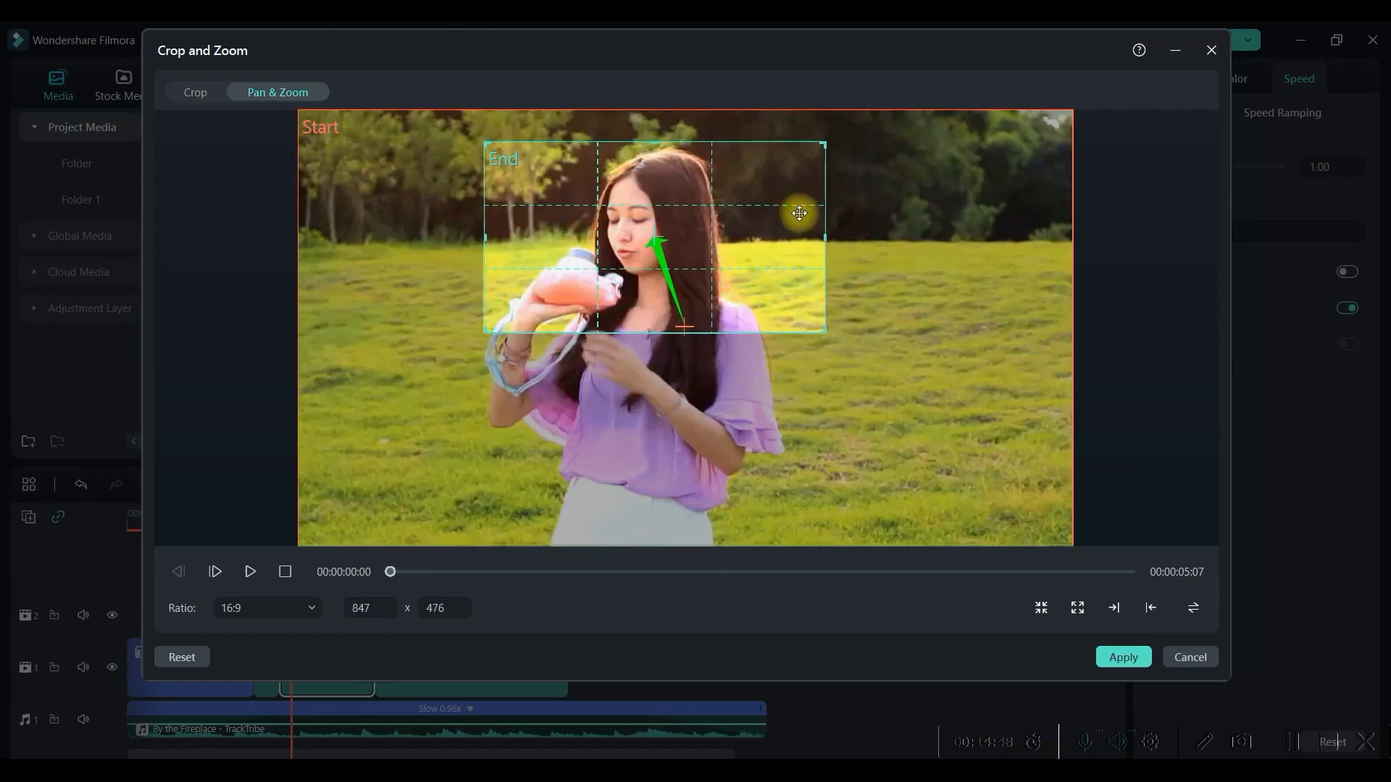
left_click(1123, 658)
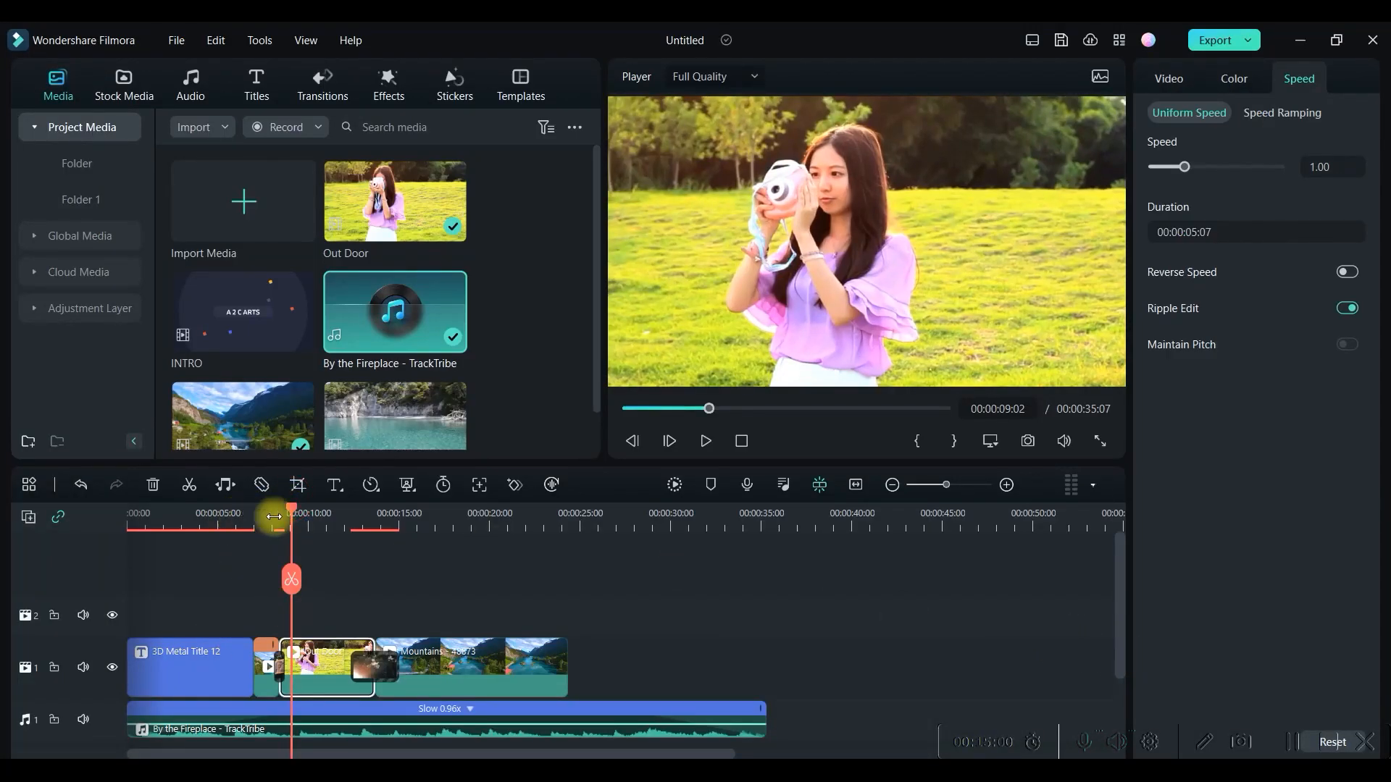
- Play back the timeline from just before the end of the opening title to check the speed change and zoom
left_click_drag(292, 512, 238, 529)
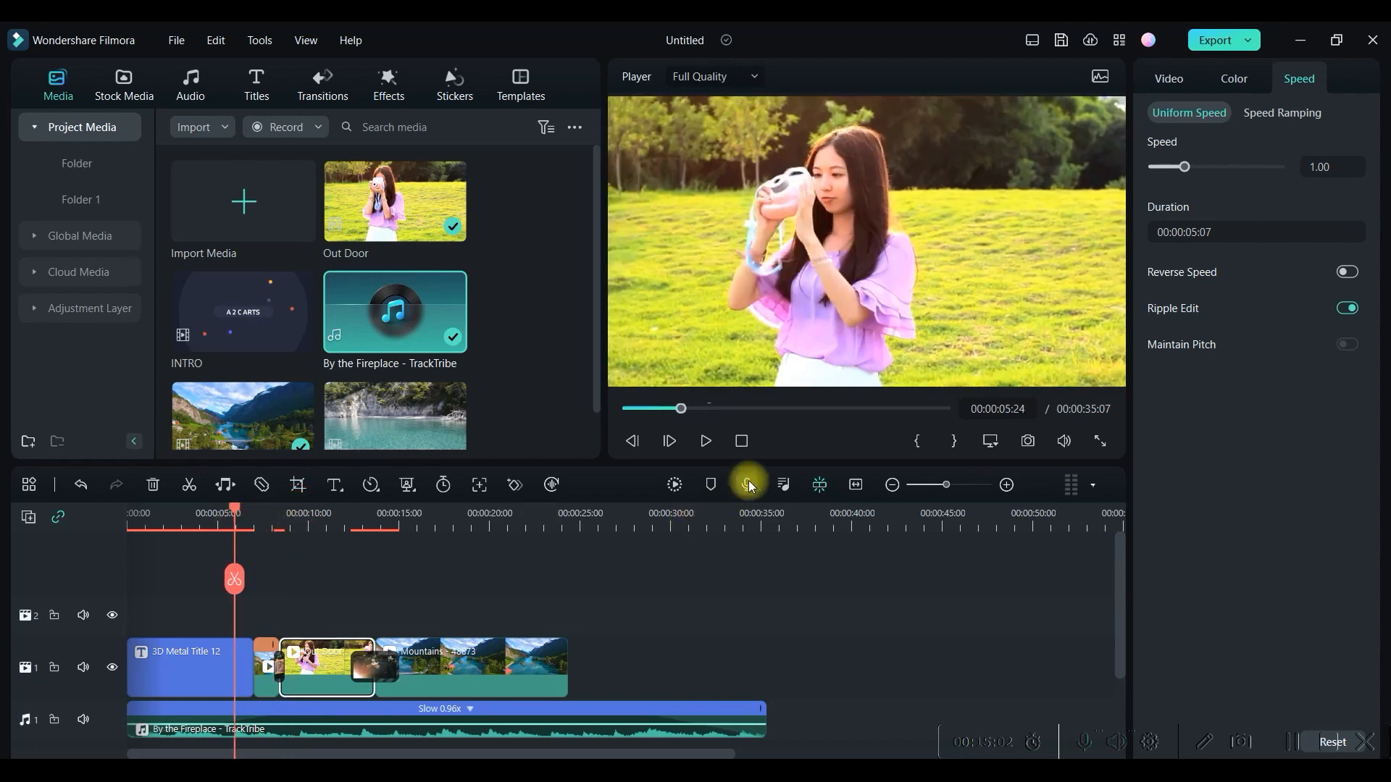
left_click(705, 442)
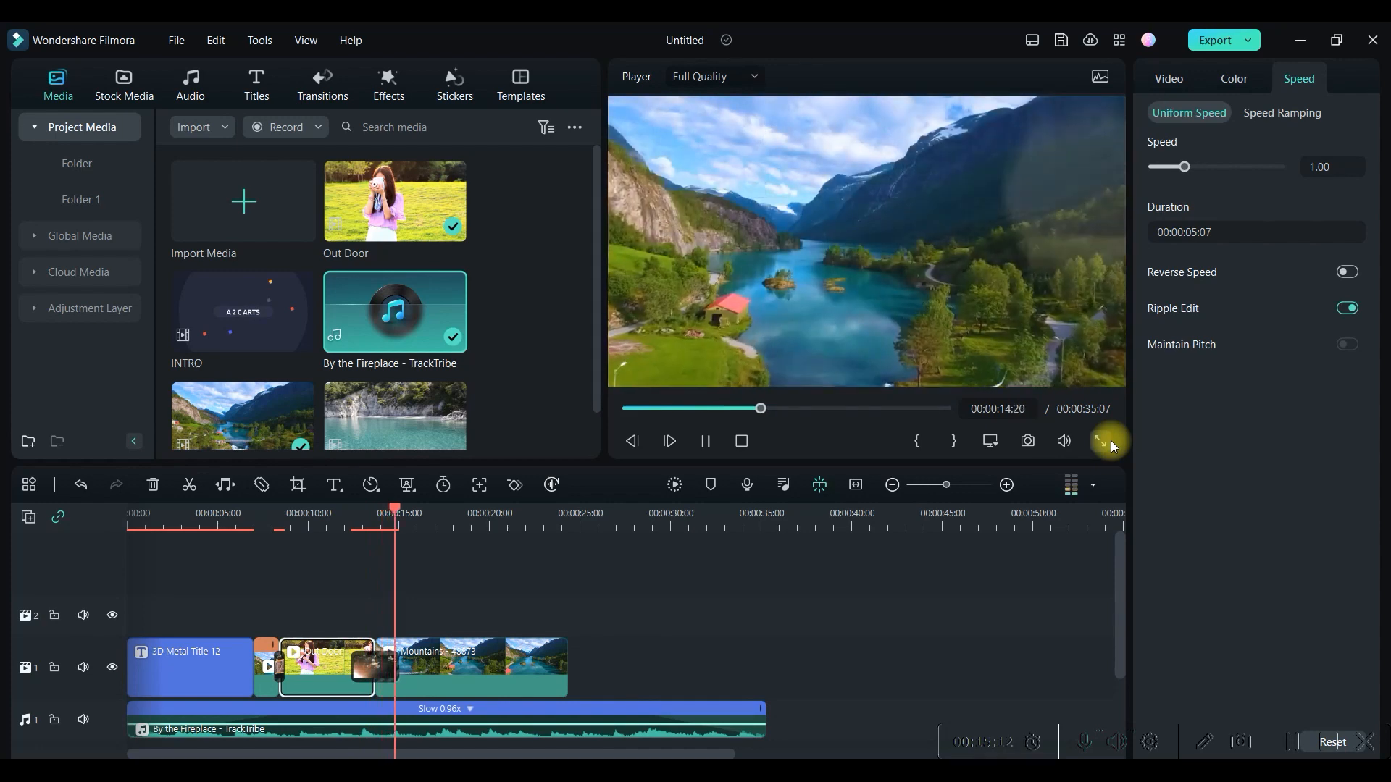
left_click(706, 442)
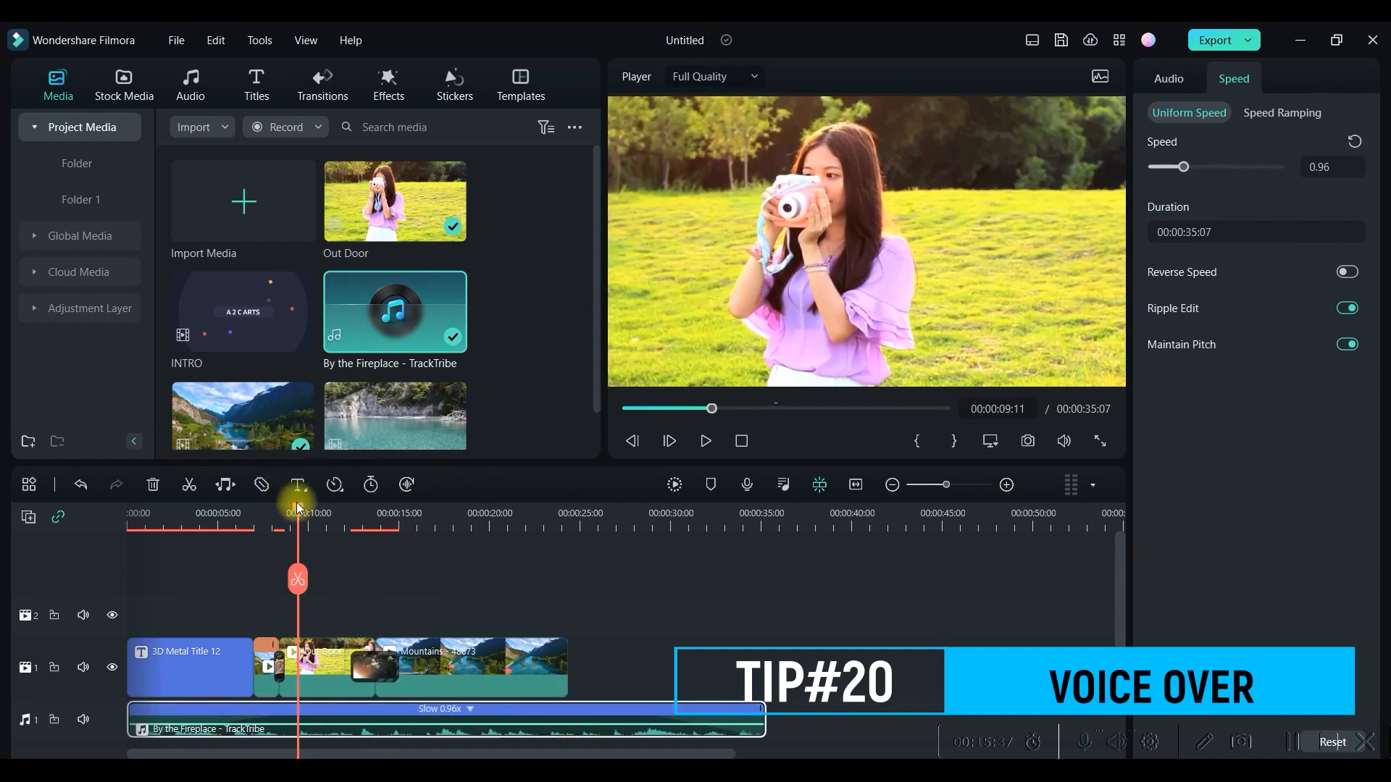
- Record a voice-over of about 7 seconds from 00:00:15:07 using the USB PnP microphone, a 3-second countdown and Mute Project enabled
left_click_drag(302, 514, 404, 529)
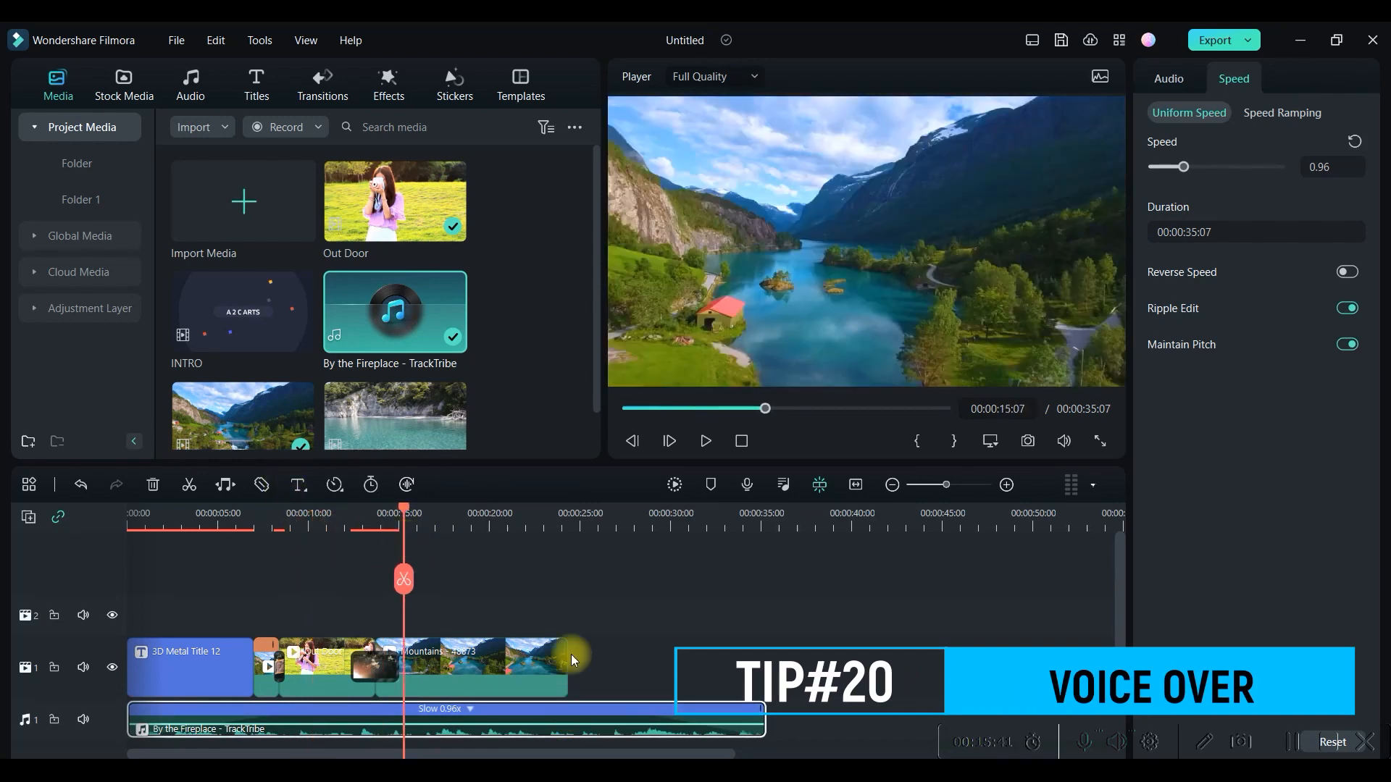
left_click(749, 485)
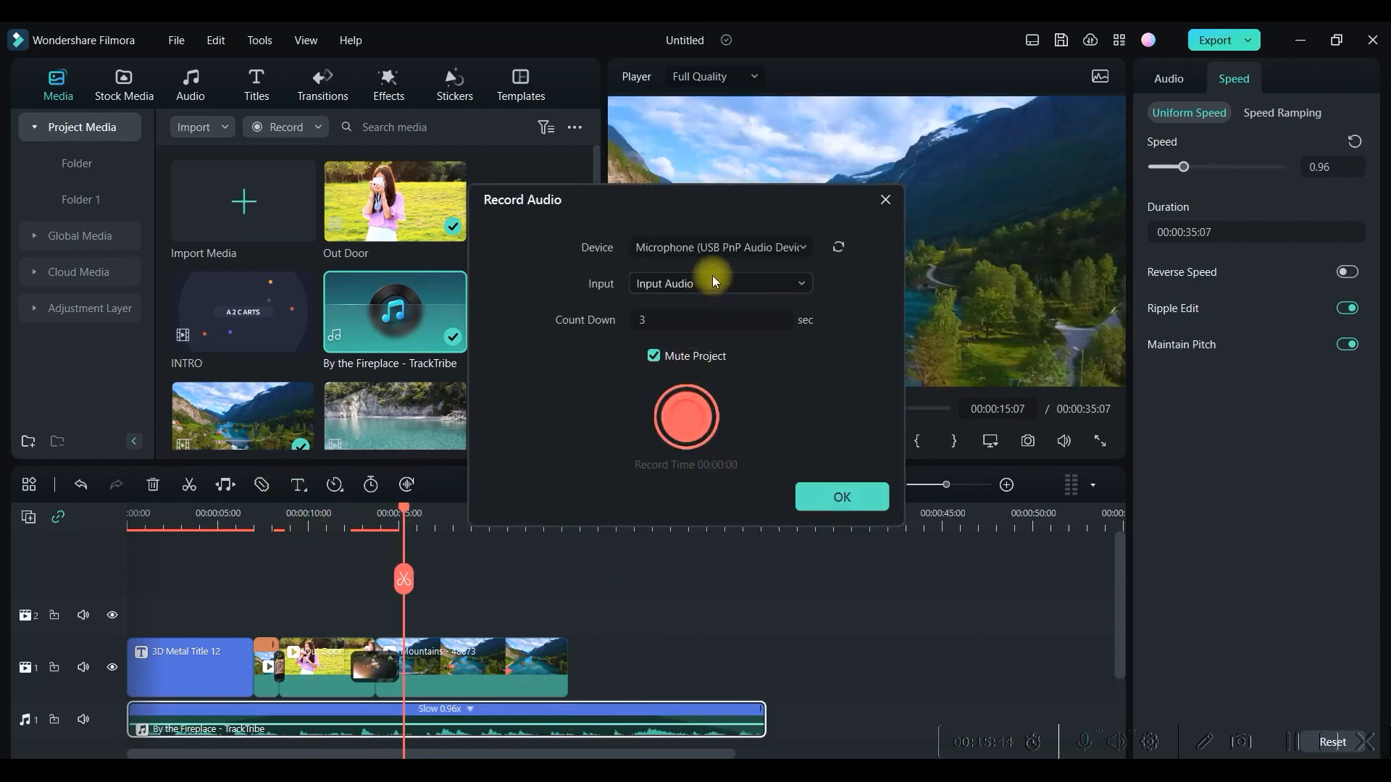
left_click(750, 252)
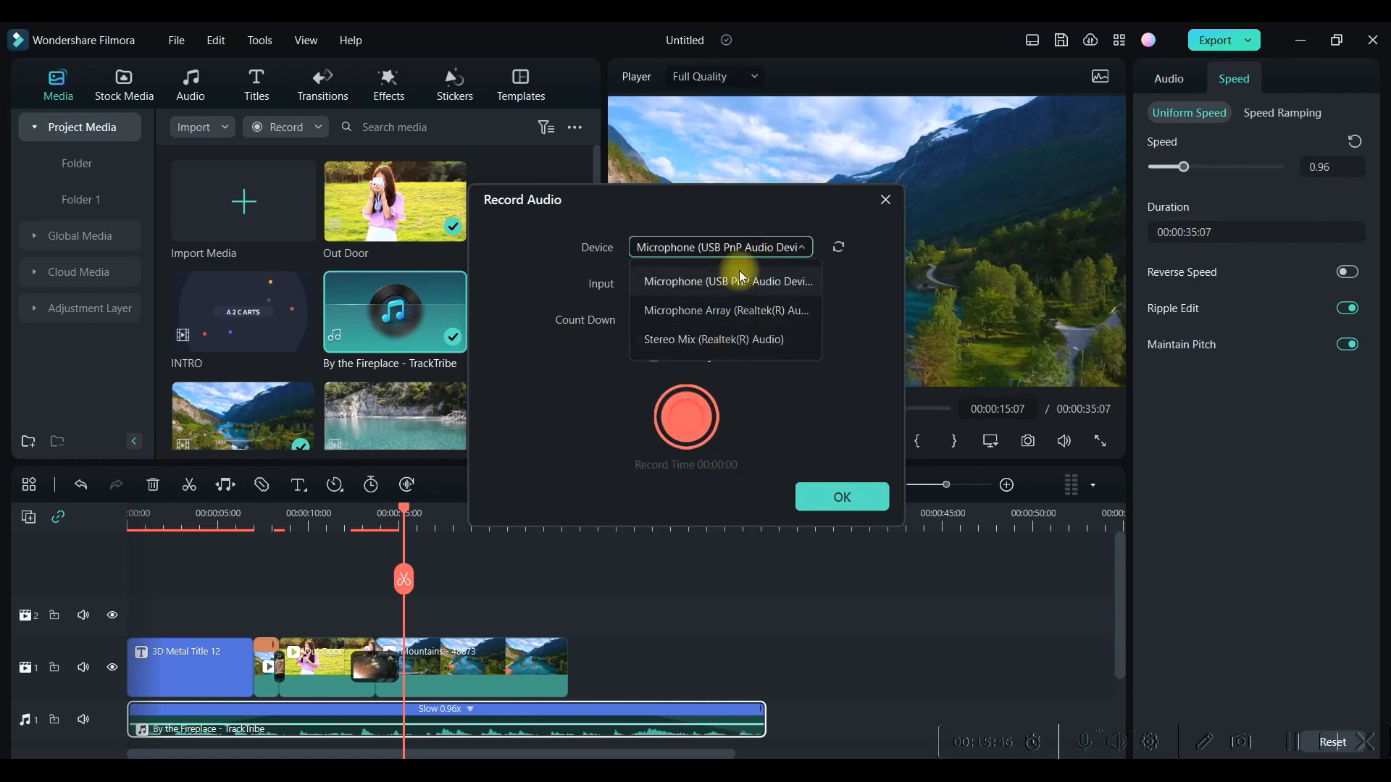
left_click(766, 414)
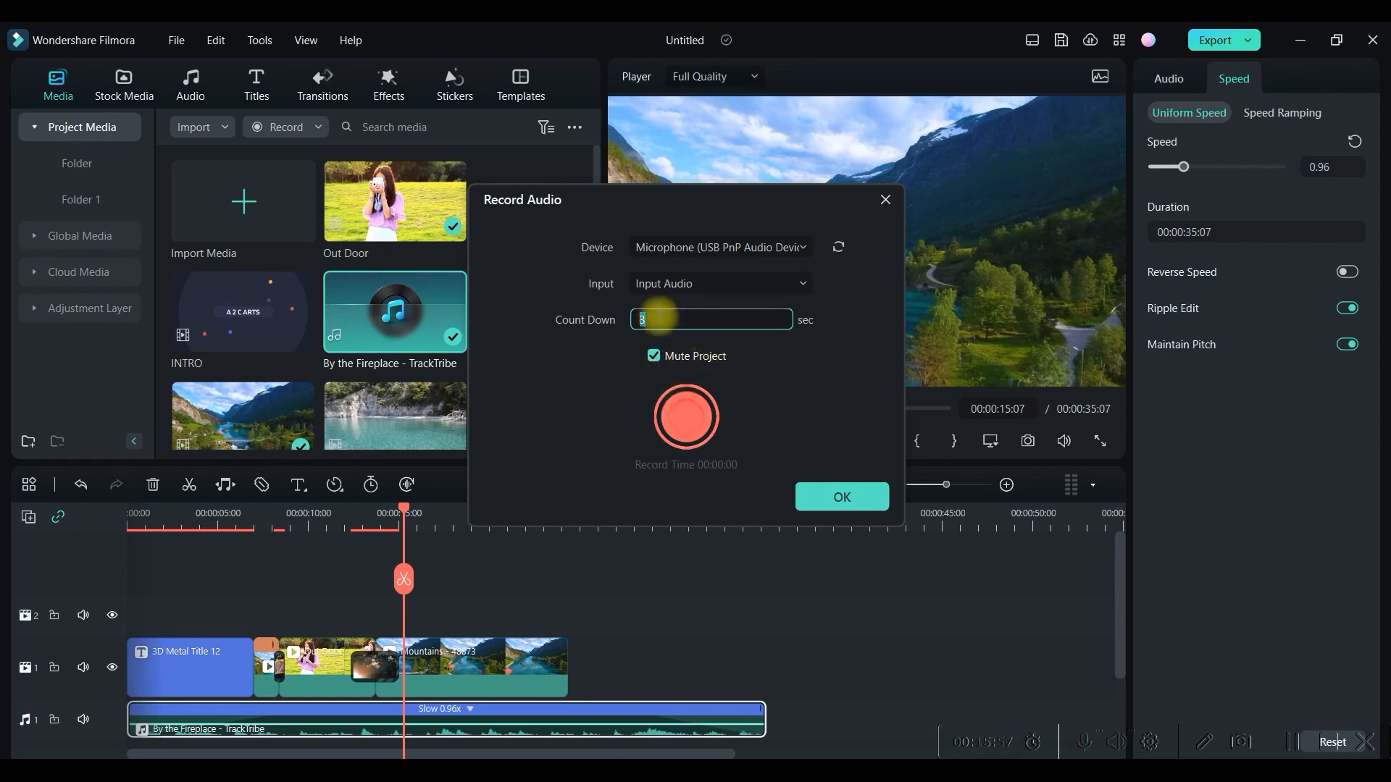
left_click(687, 420)
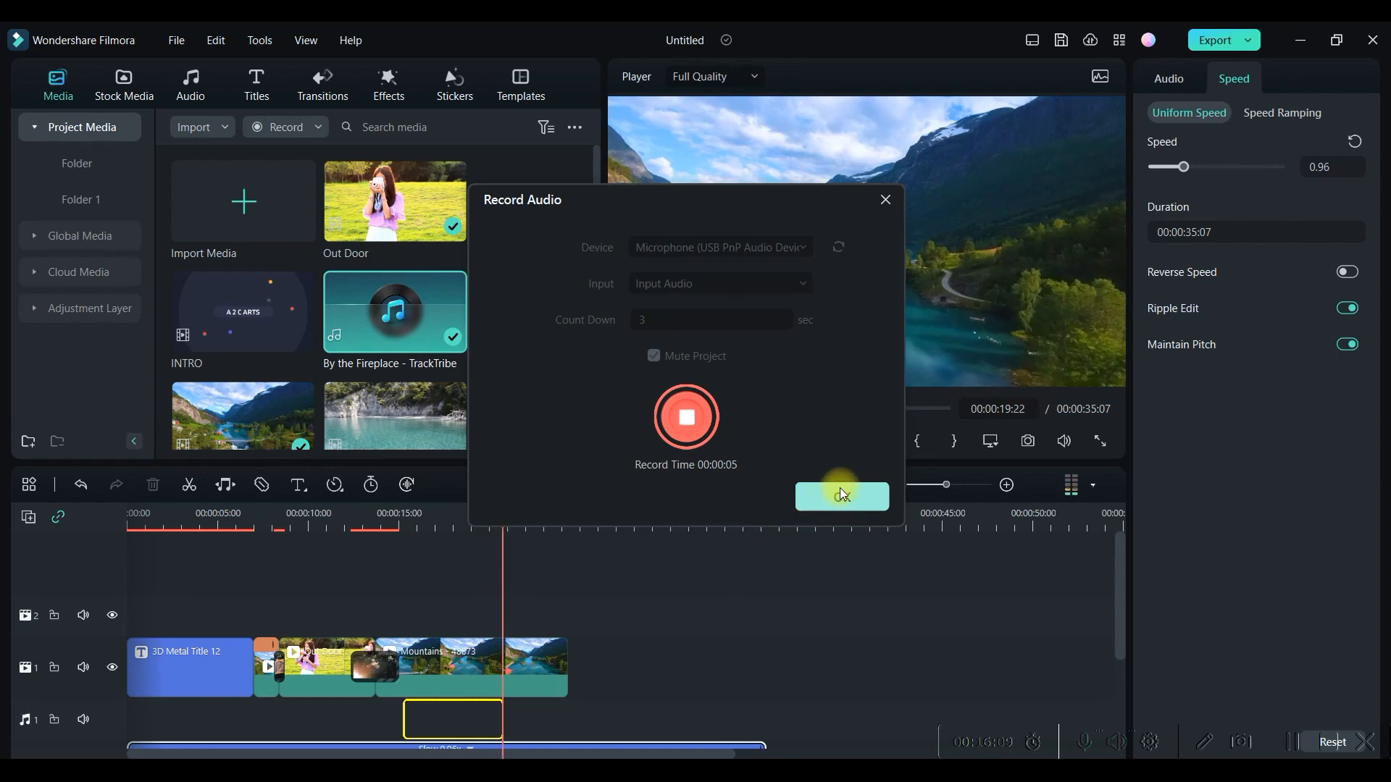
left_click(694, 420)
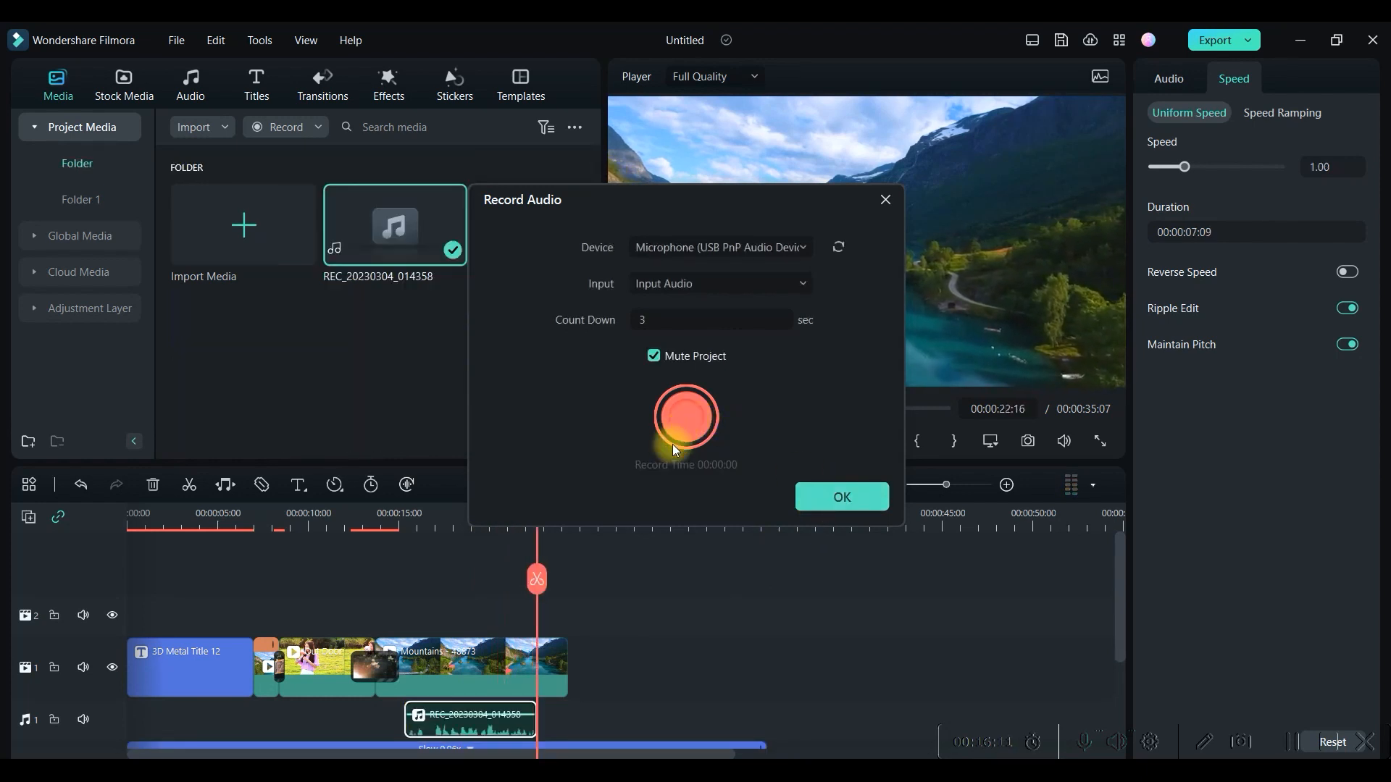
left_click(836, 495)
- Move the voice recording to the start of the timeline and show its audio adjustment and denoise settings
left_click_drag(537, 512, 374, 515)
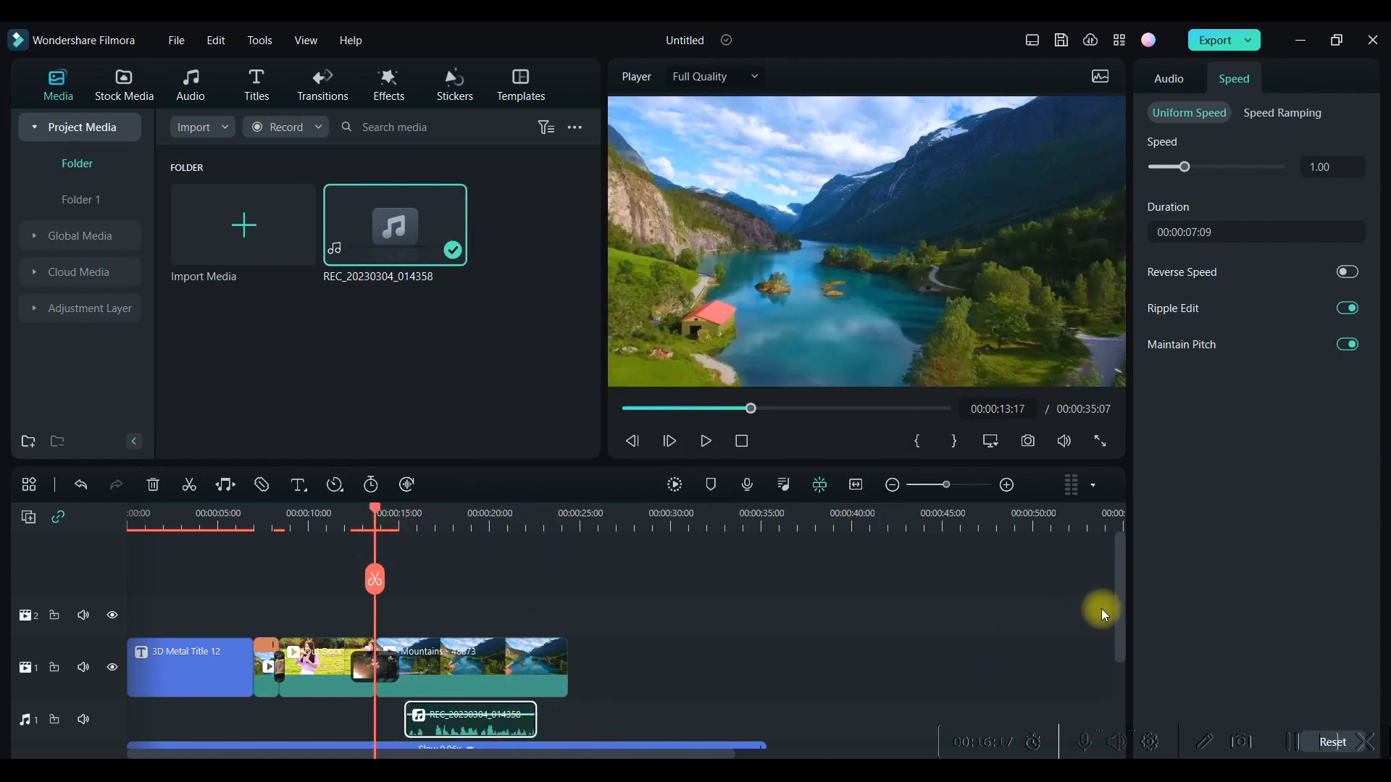
left_click_drag(1114, 597, 1080, 658)
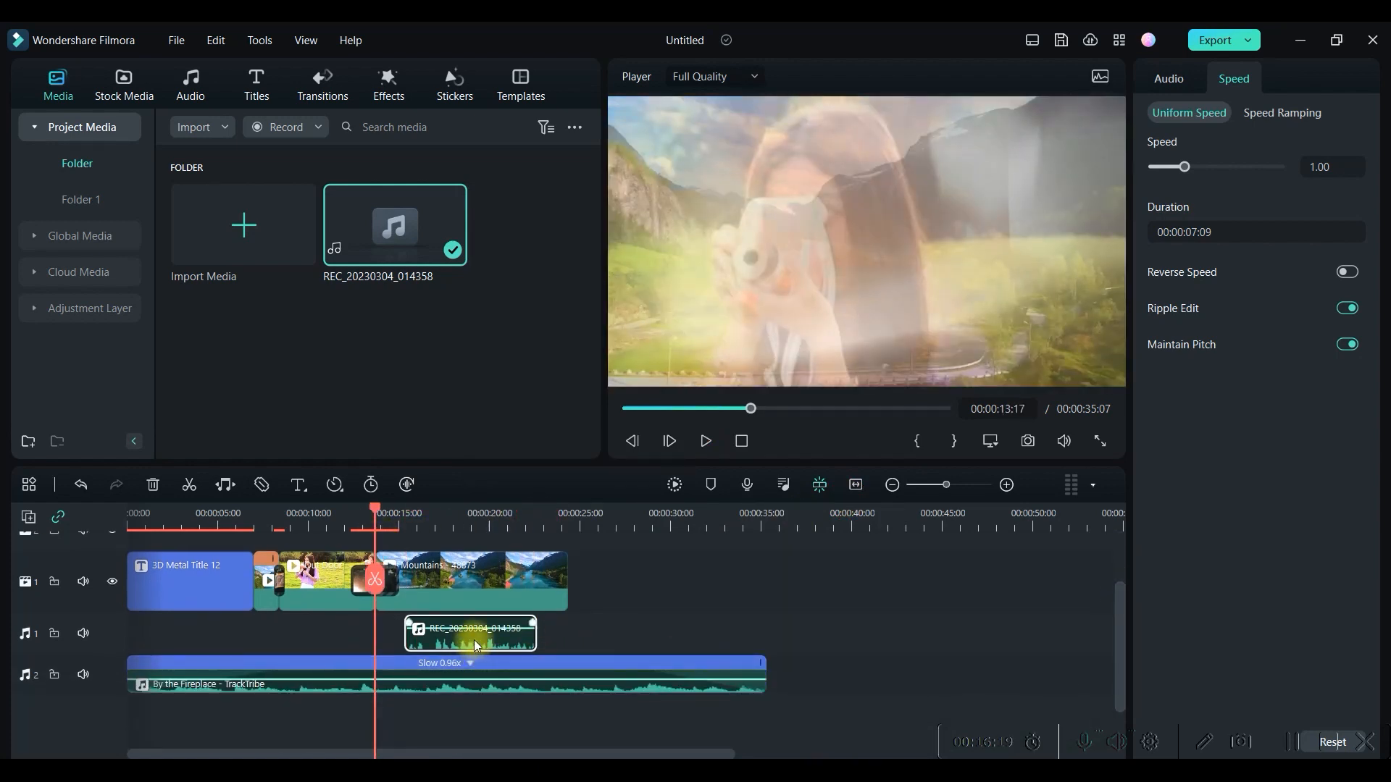
left_click_drag(477, 647, 158, 641)
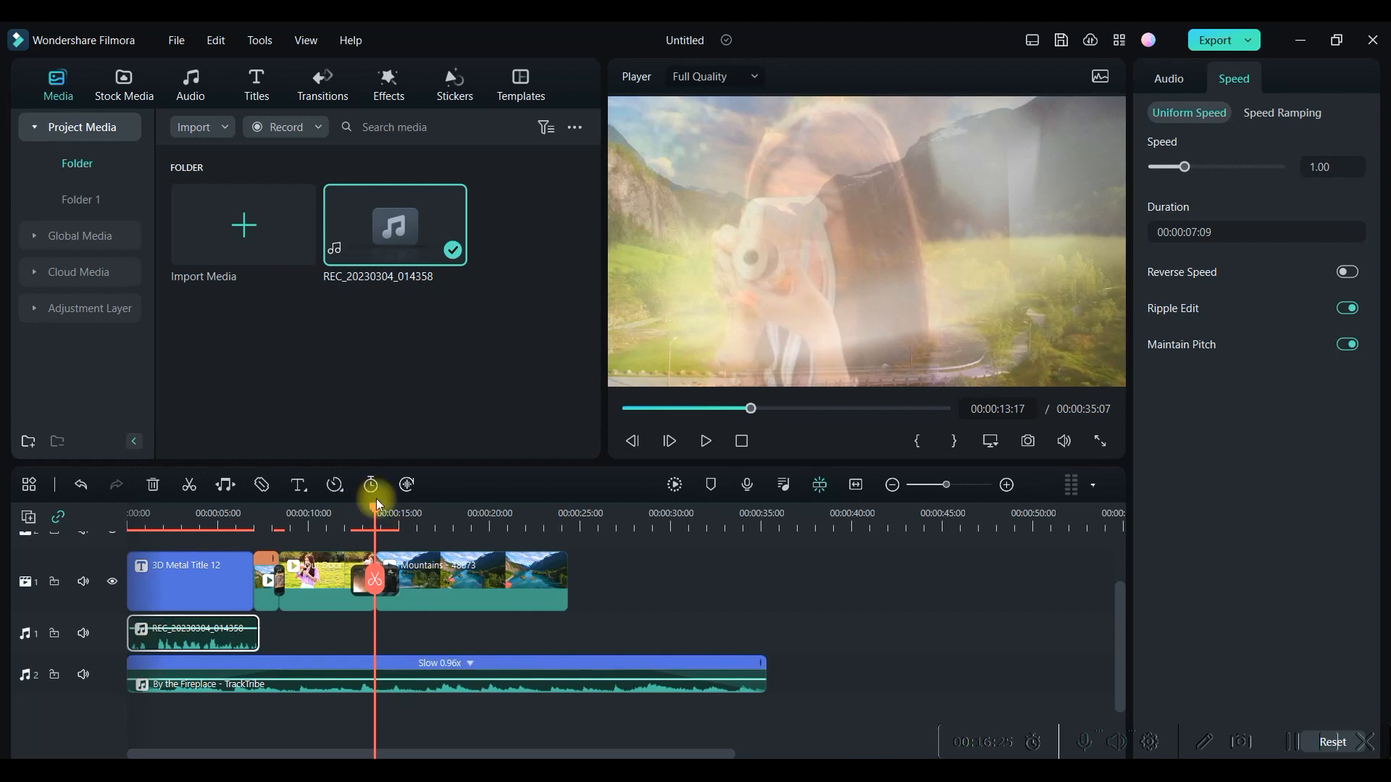
key("Home")
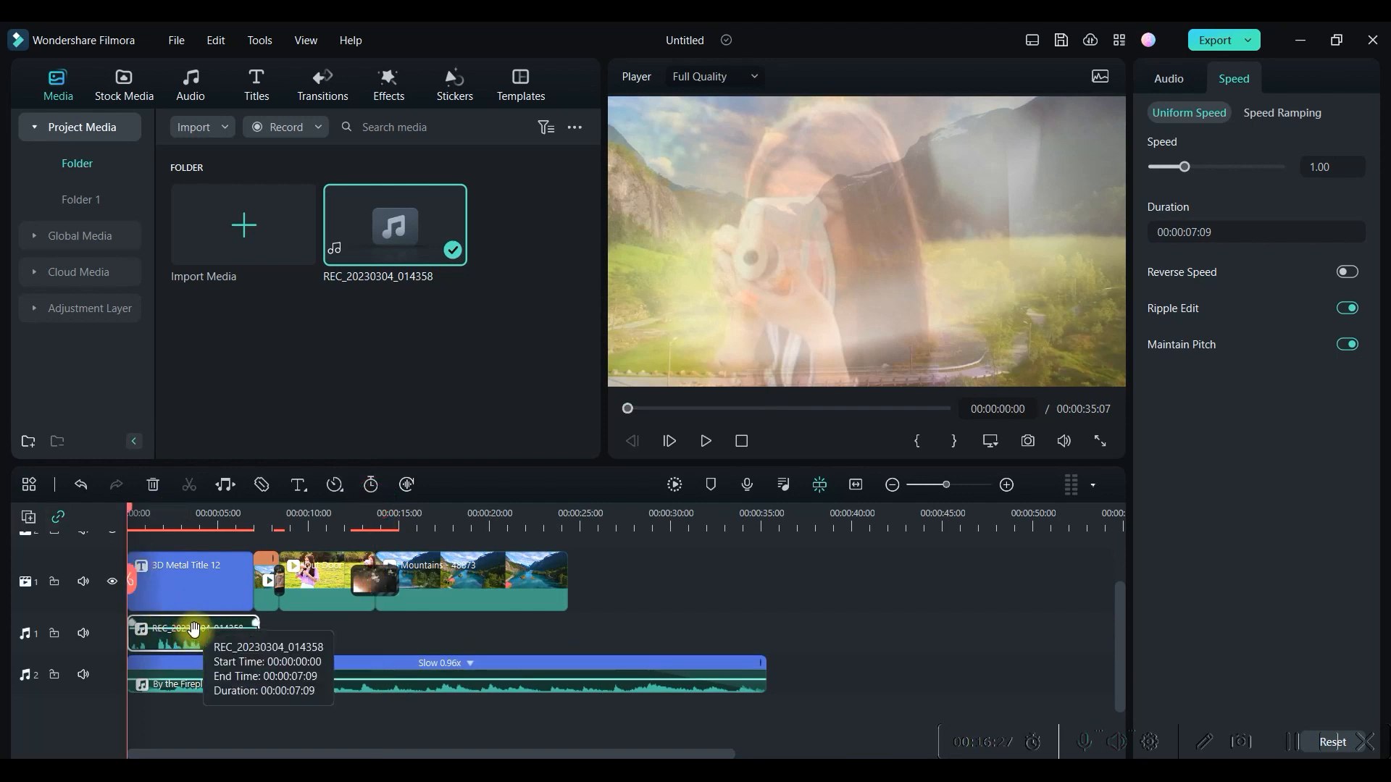
left_click(1169, 78)
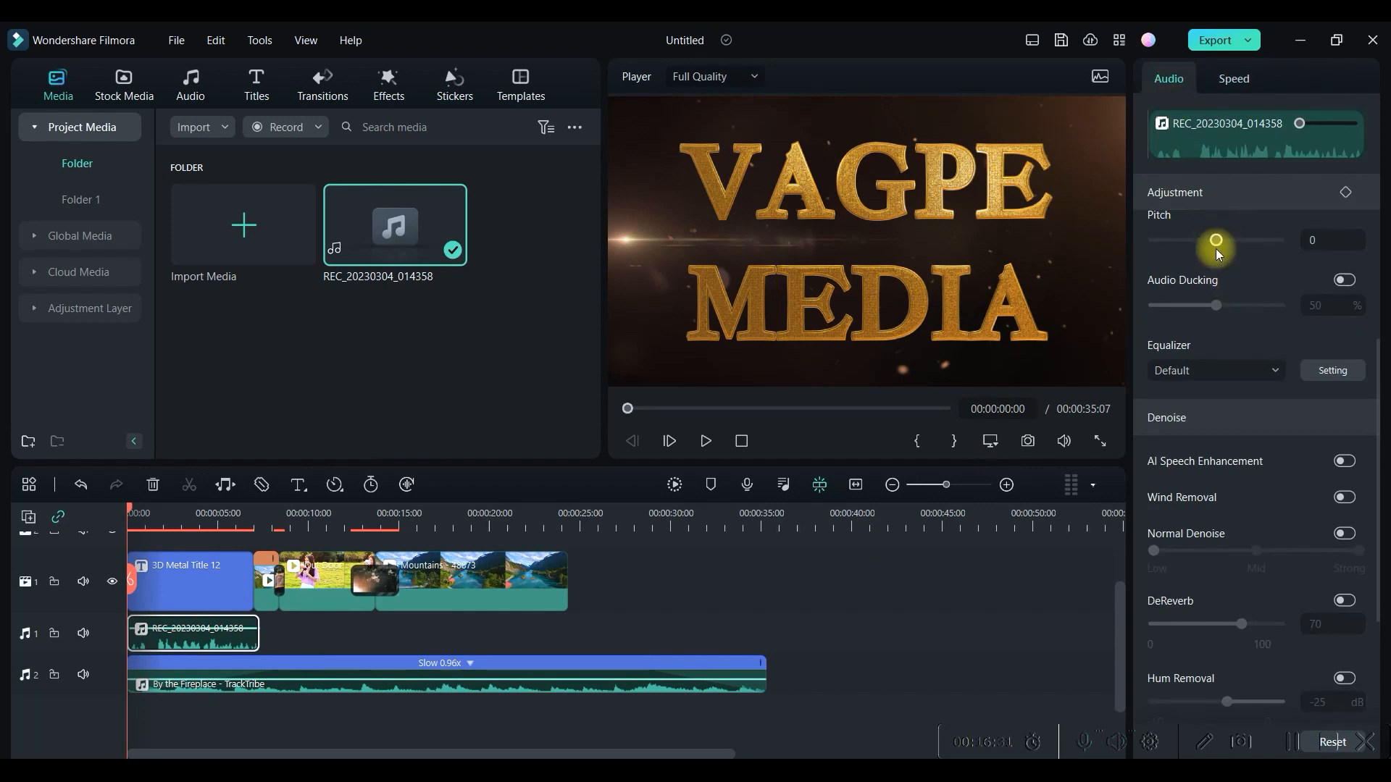
scroll(1260, 388, "up", 2)
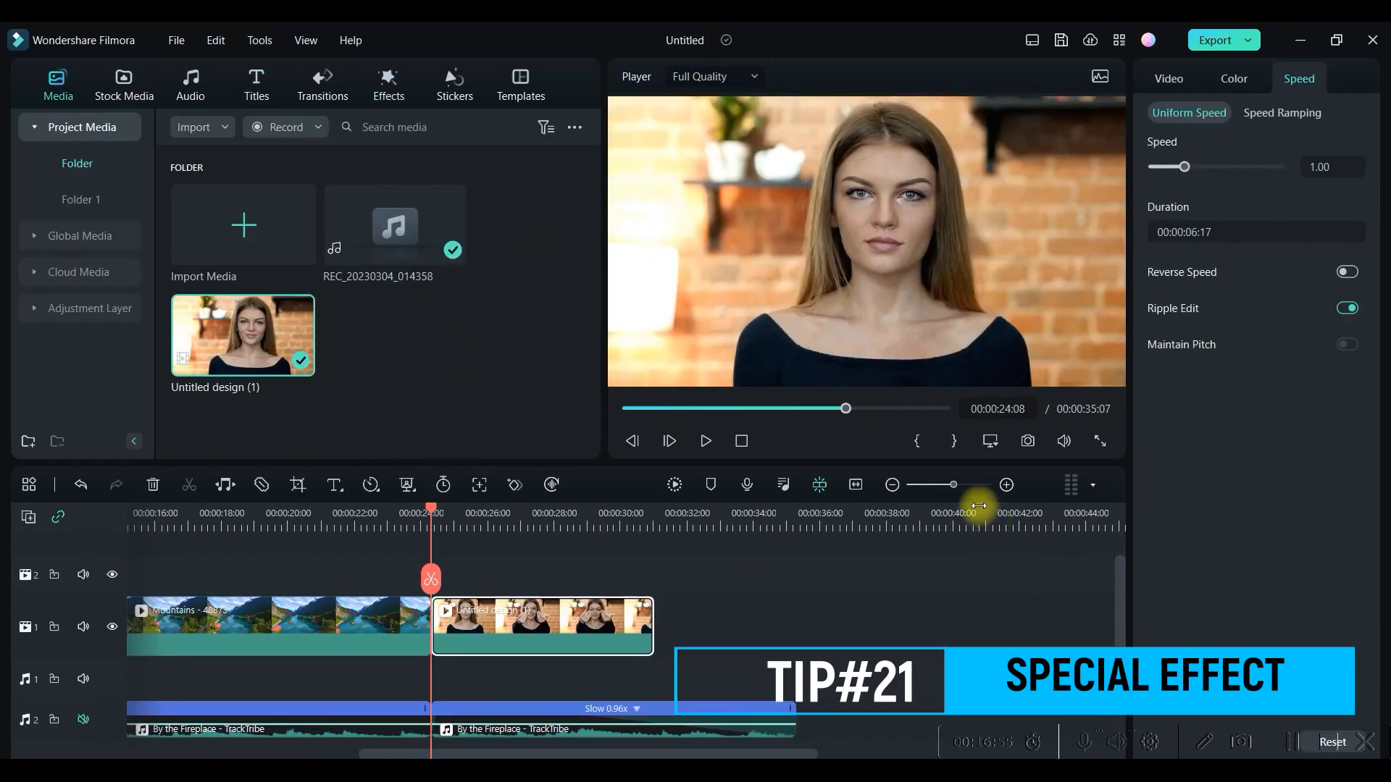
- Look through the downloaded effects to find the Glow effect
left_click(951, 485)
left_click_drag(948, 484, 971, 492)
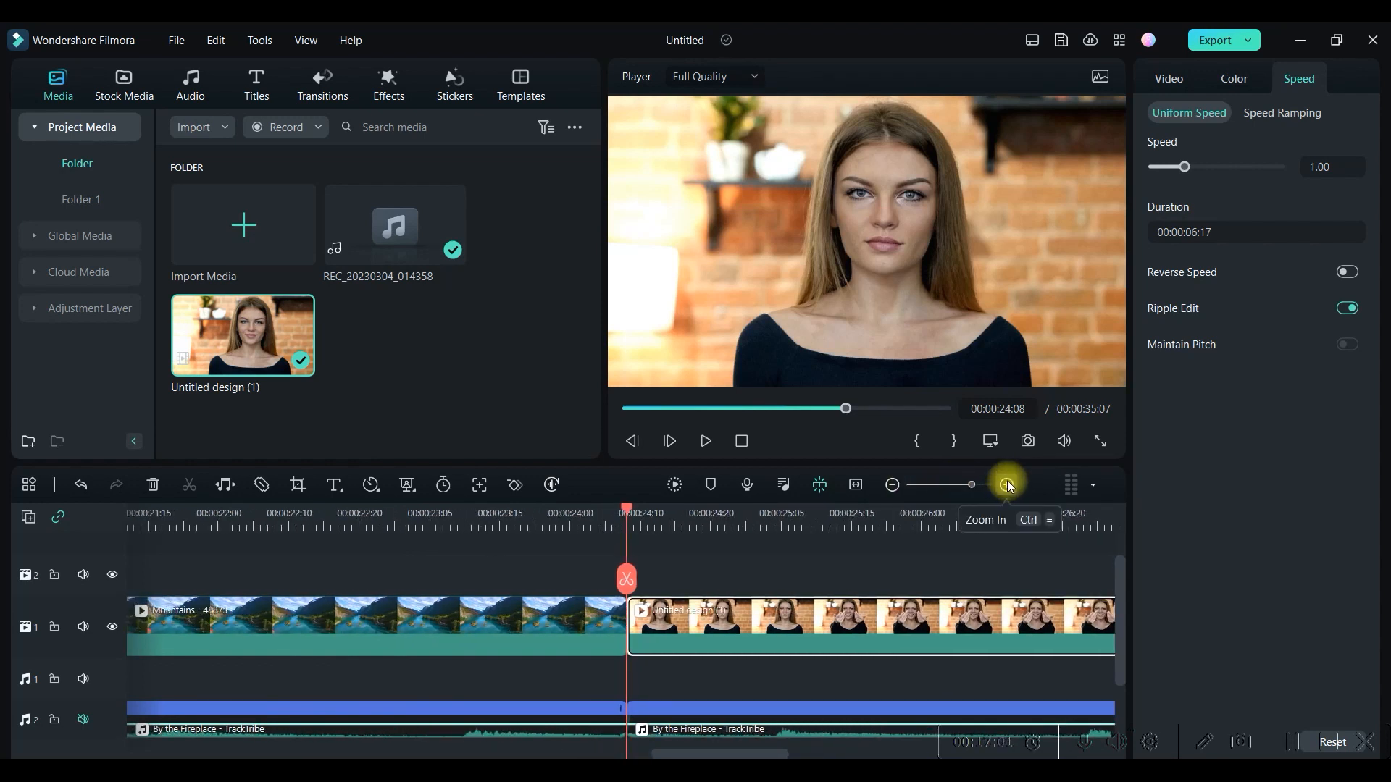
mouse_move(975, 486)
left_mouse_down()
mouse_move(937, 490)
mouse_move(955, 499)
left_mouse_up()
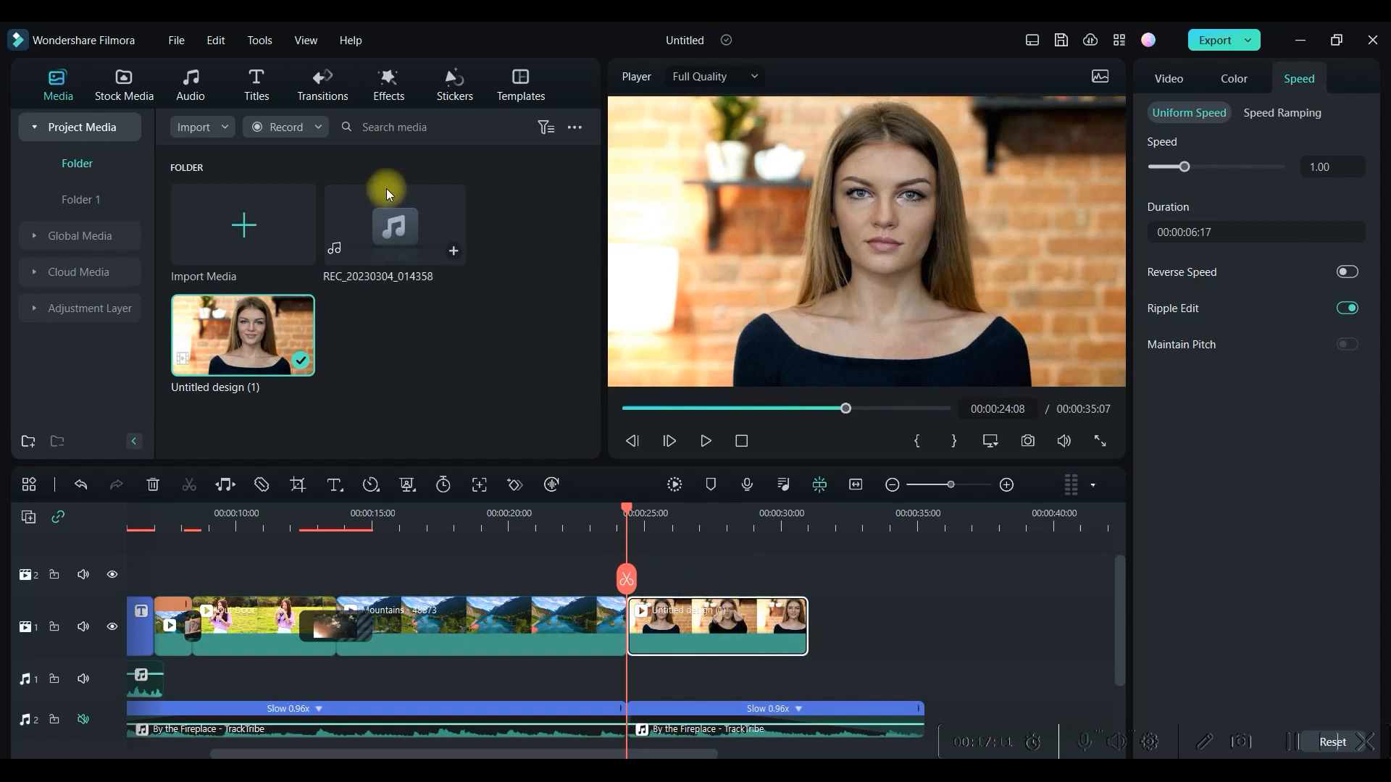
left_click(382, 80)
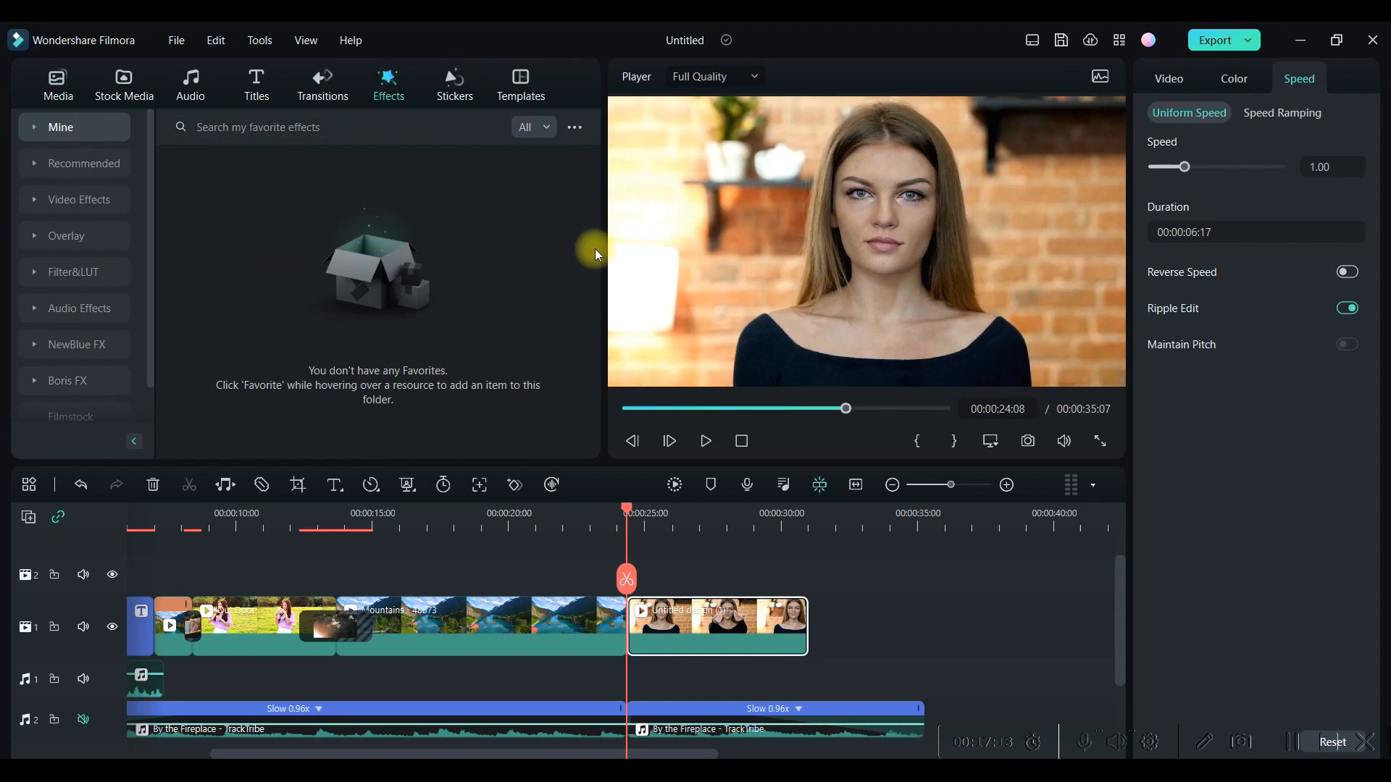
left_click(105, 158)
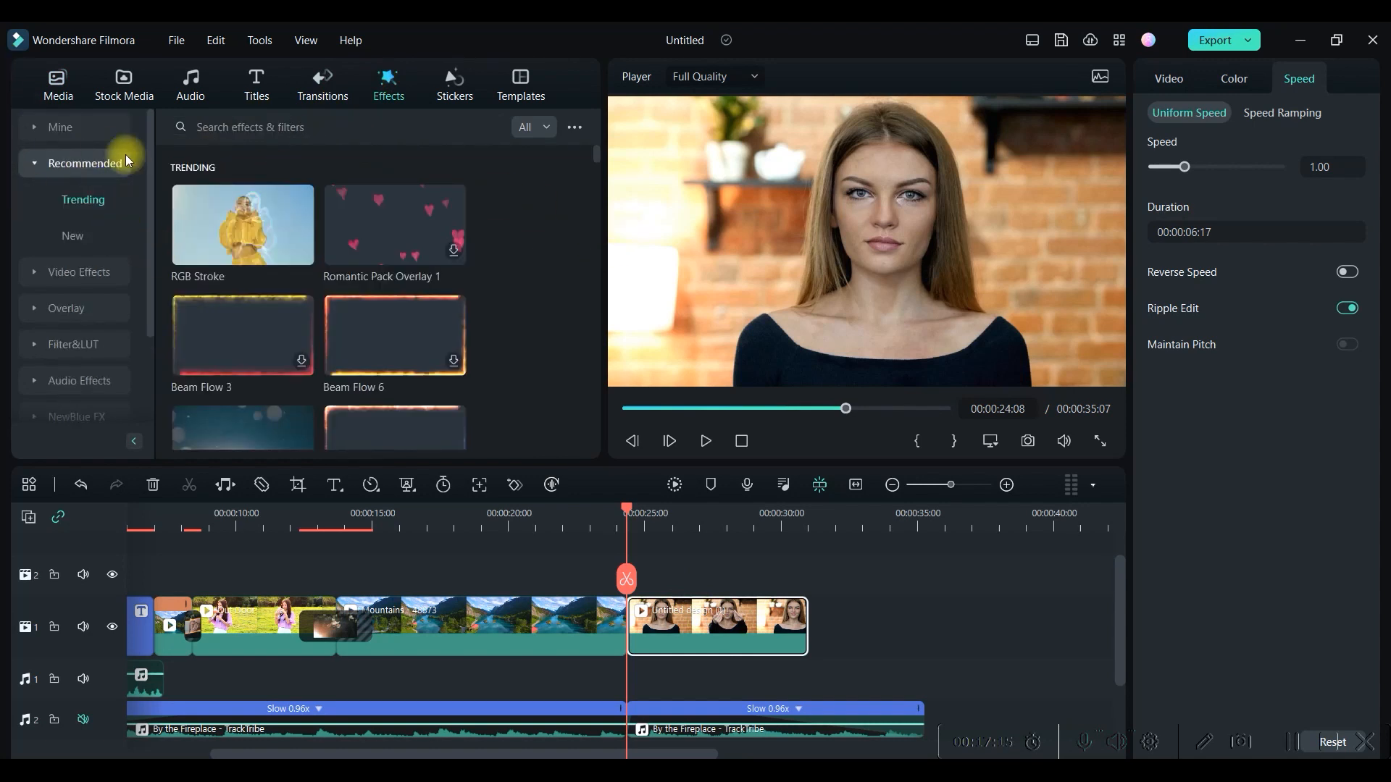
left_click(94, 138)
left_click(79, 200)
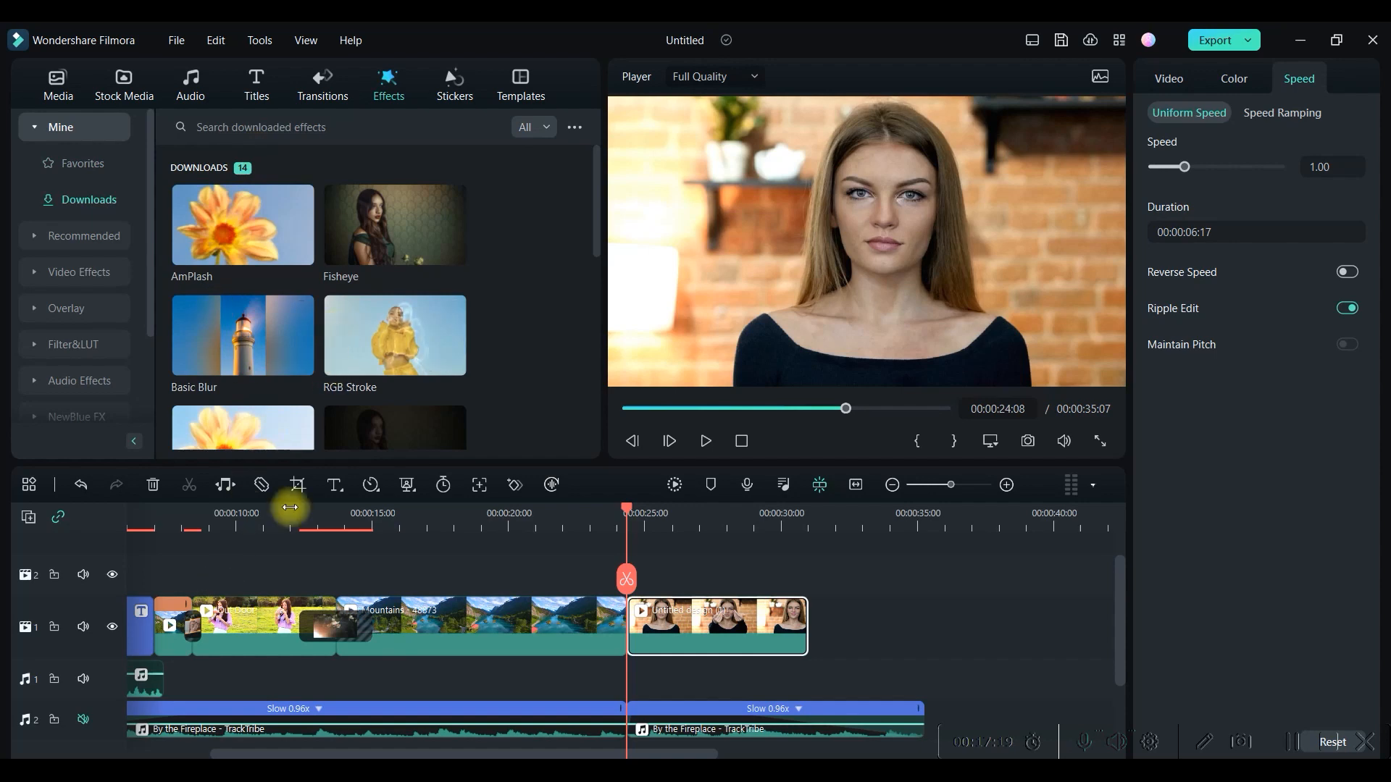
scroll(434, 304, "down", 5)
scroll(437, 286, "up", 3)
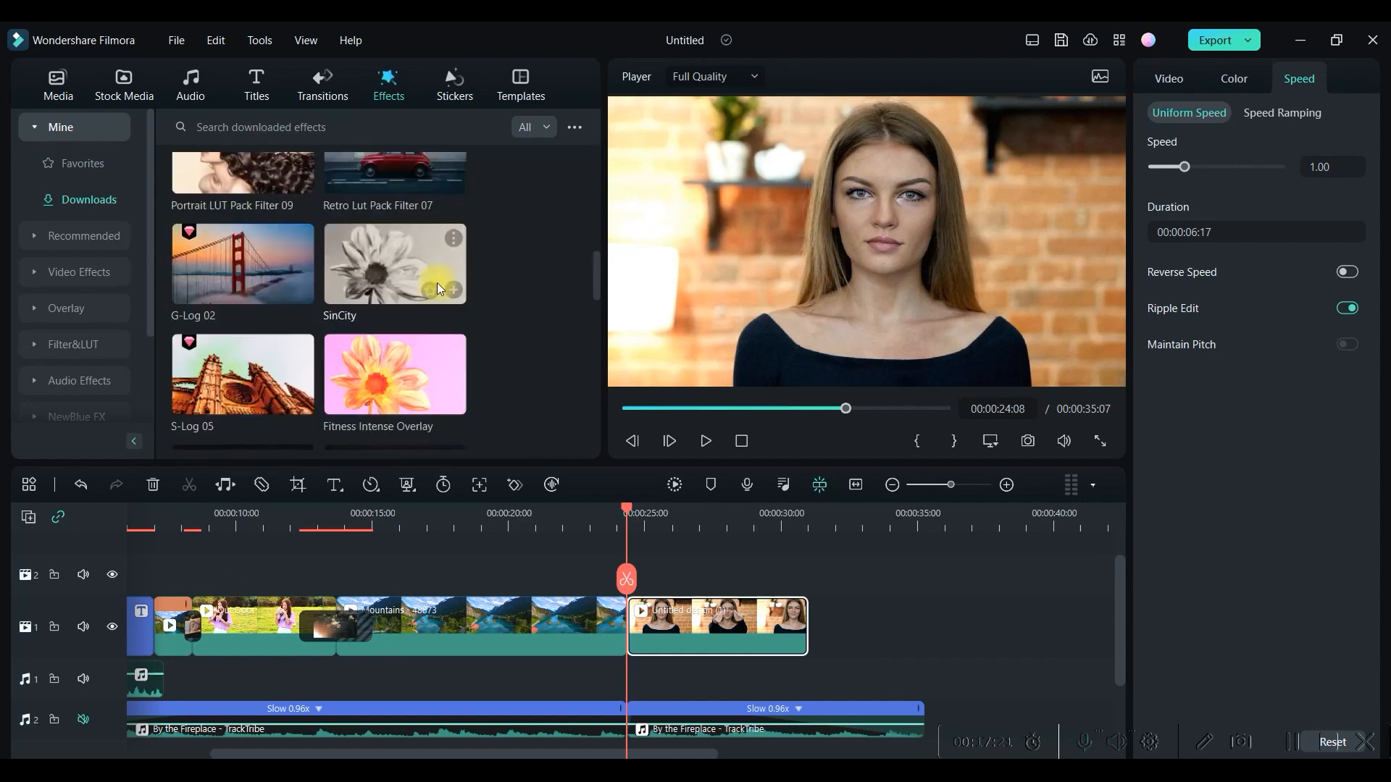
scroll(270, 221, "down", 3)
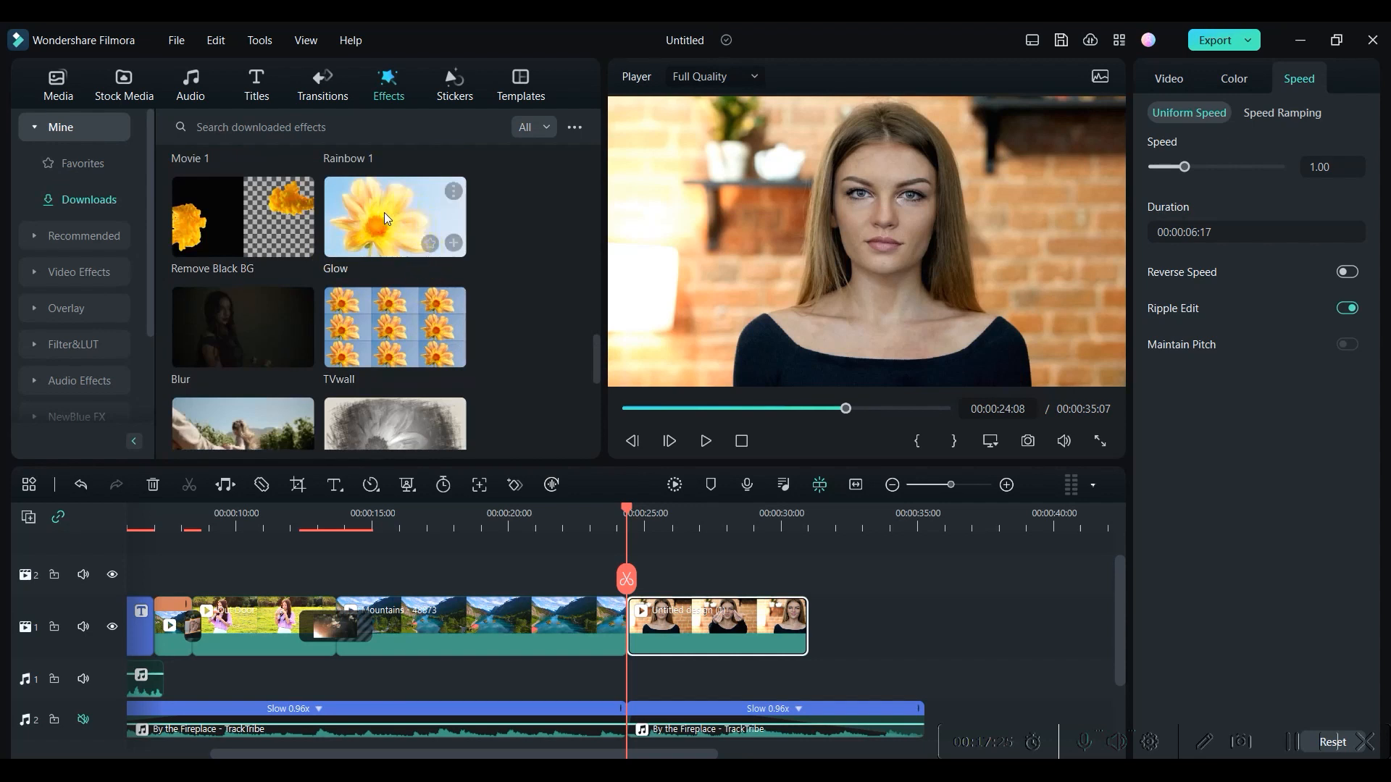
- Add the Glow effect on the track above the Untitled design (1) clip and play back that section
left_click(450, 242)
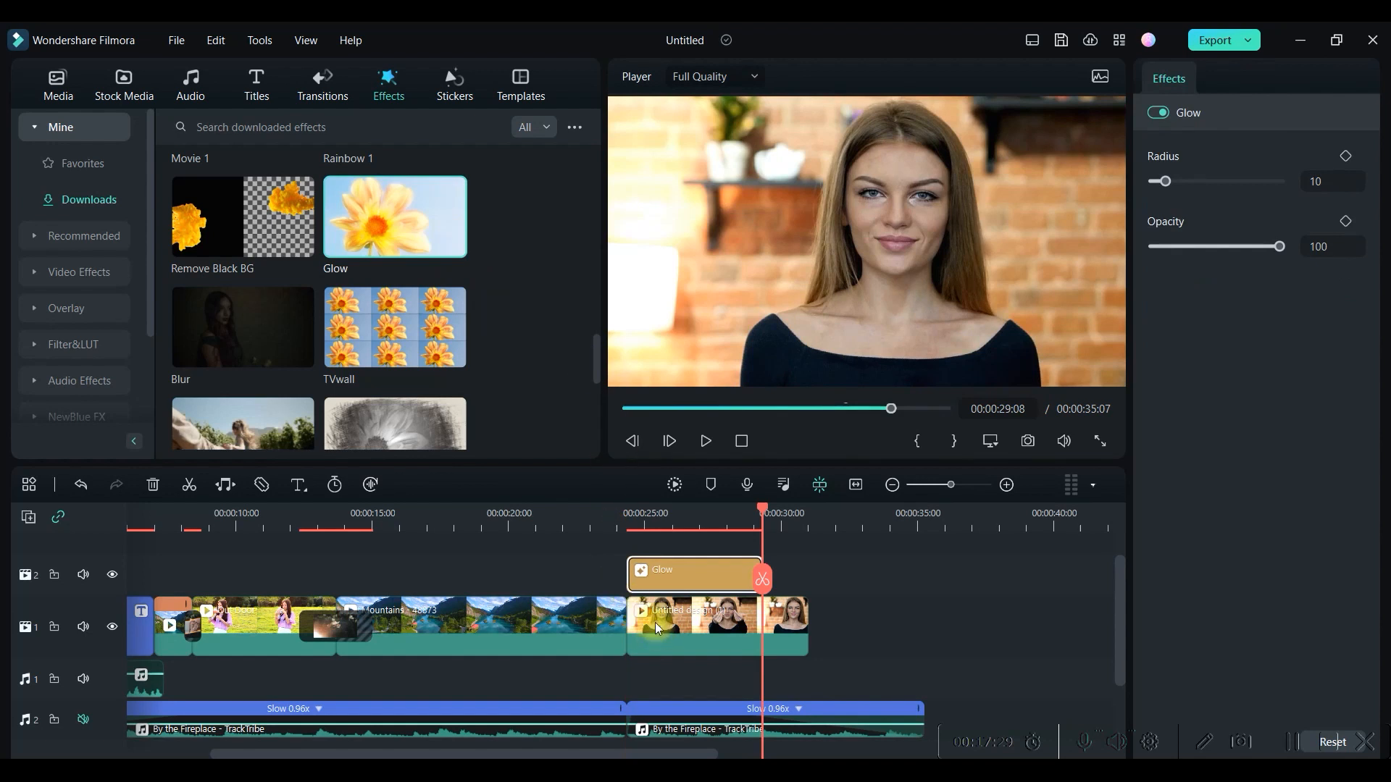
left_click_drag(759, 527, 619, 537)
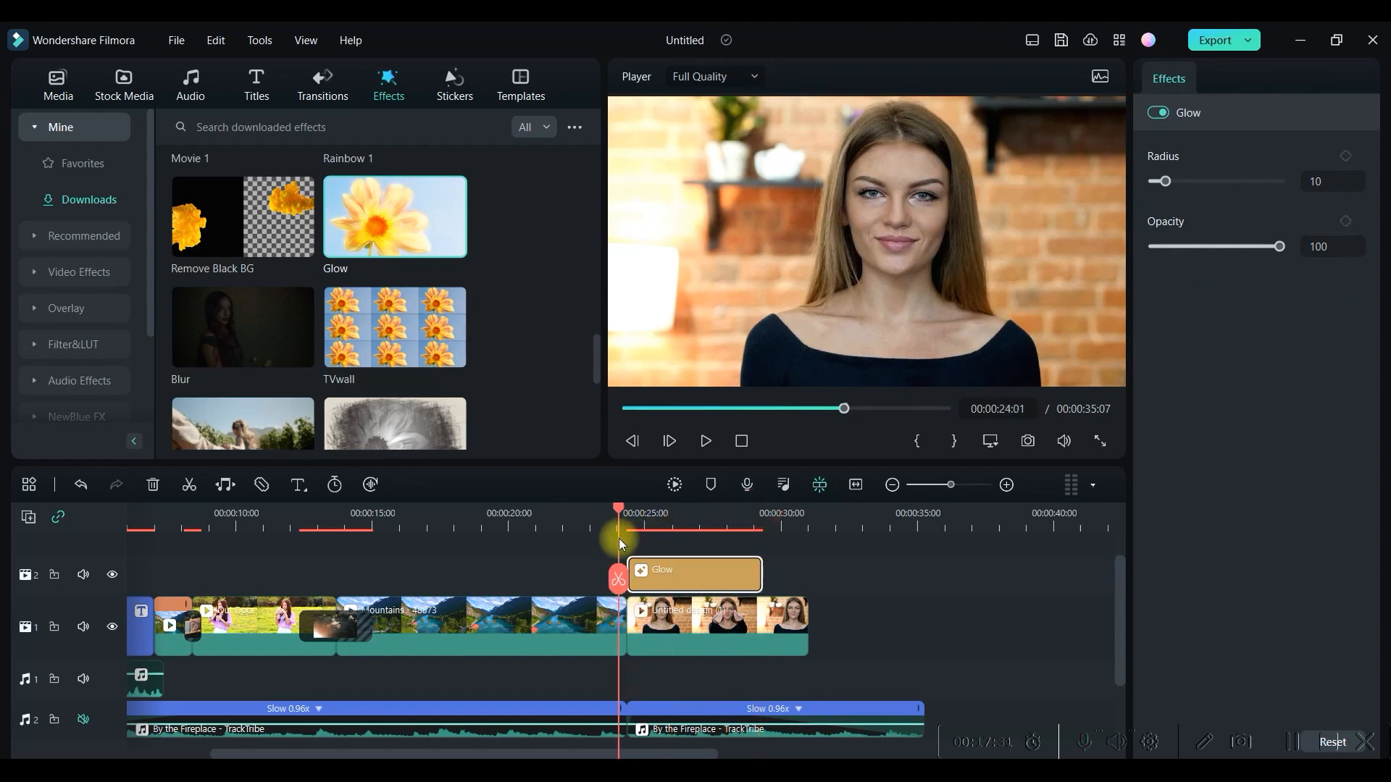
left_click(709, 441)
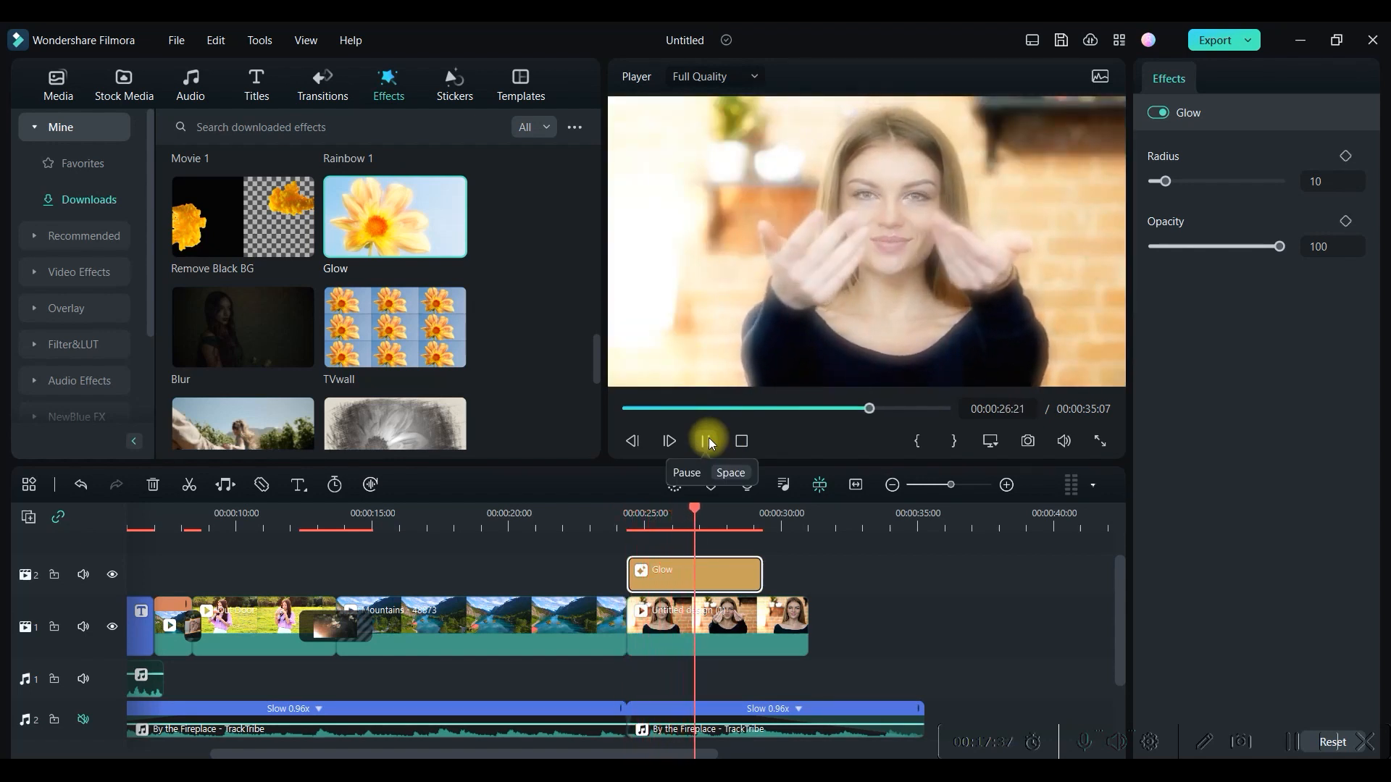
left_click(710, 441)
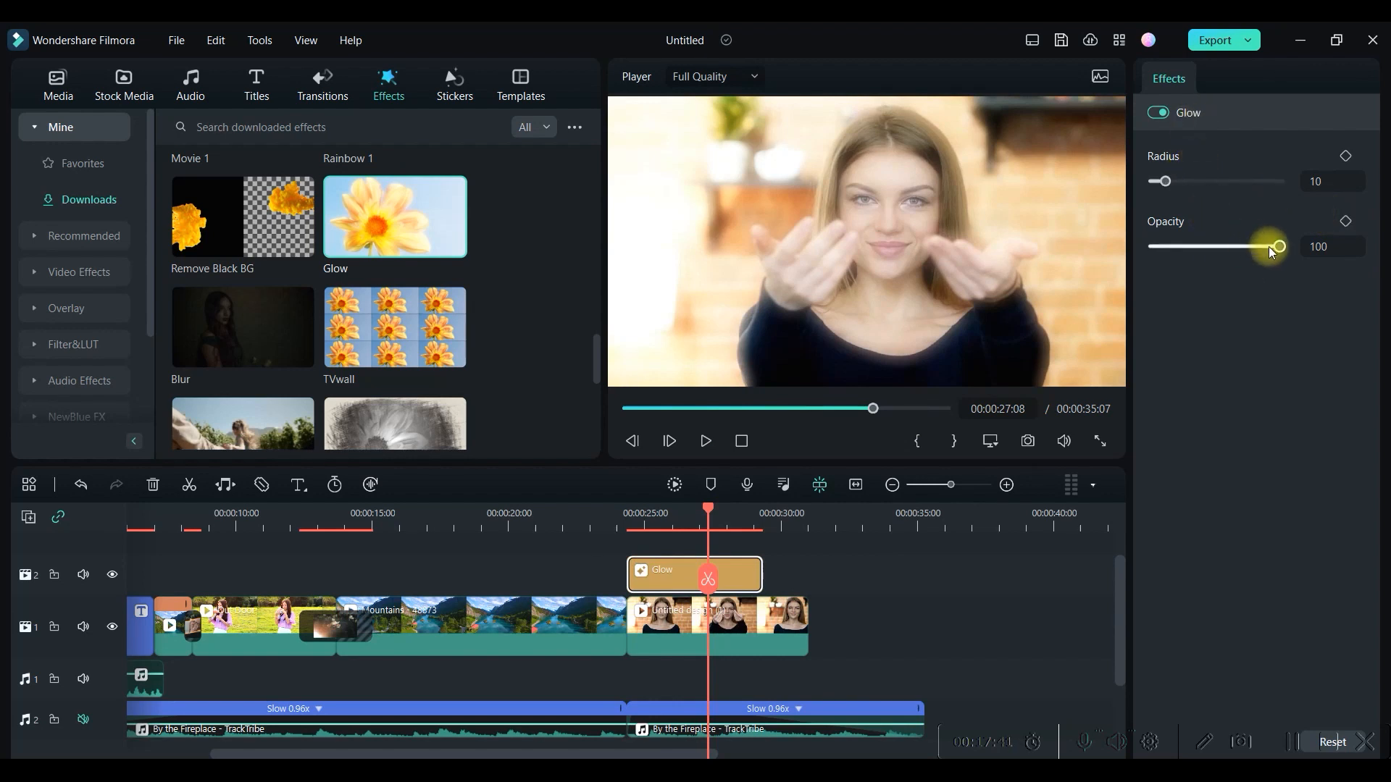
- Set the Glow effect's opacity to 63 and radius to 14, and play back the clip from just before the effect
mouse_move(1235, 257)
left_mouse_down()
mouse_move(1220, 257)
mouse_move(1232, 254)
left_mouse_up()
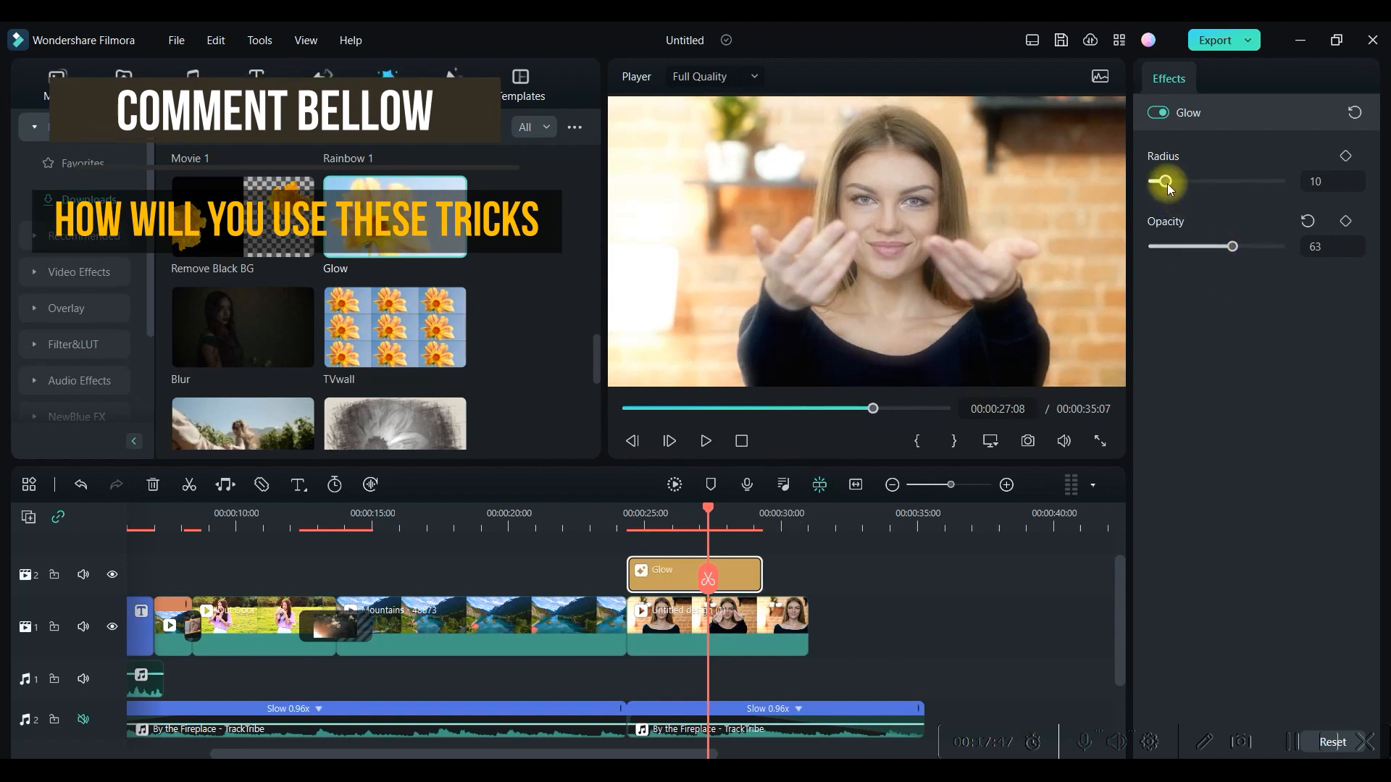
left_click_drag(1164, 181, 1174, 194)
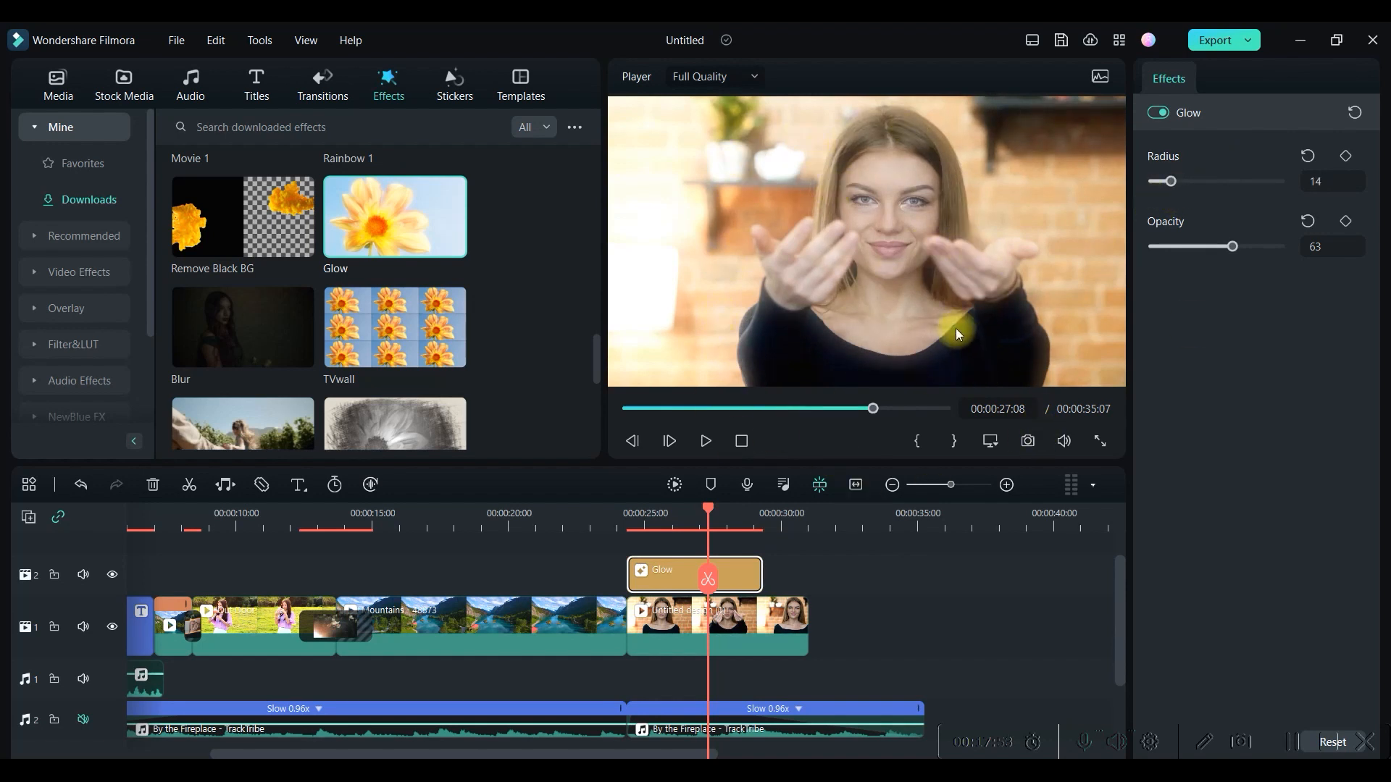
left_click(616, 527)
left_click(707, 441)
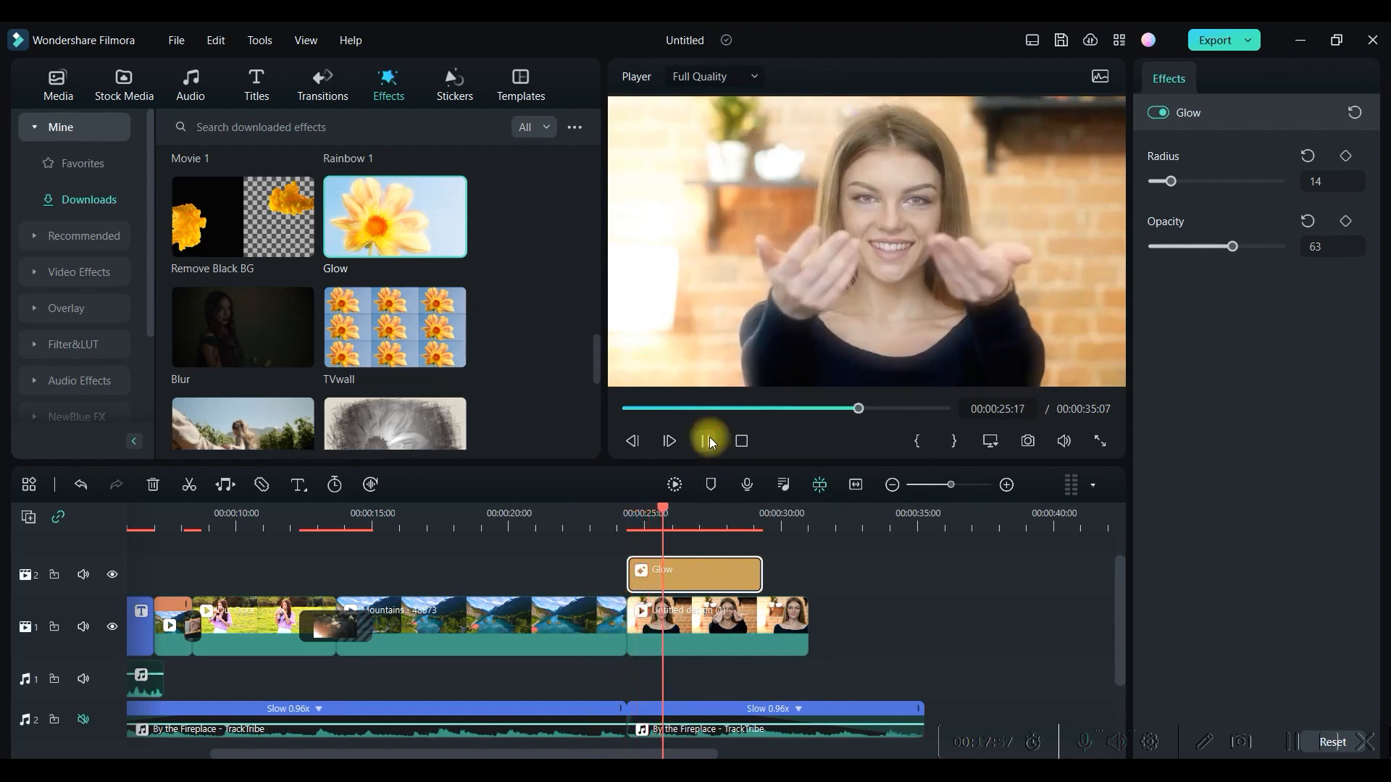
left_click(708, 441)
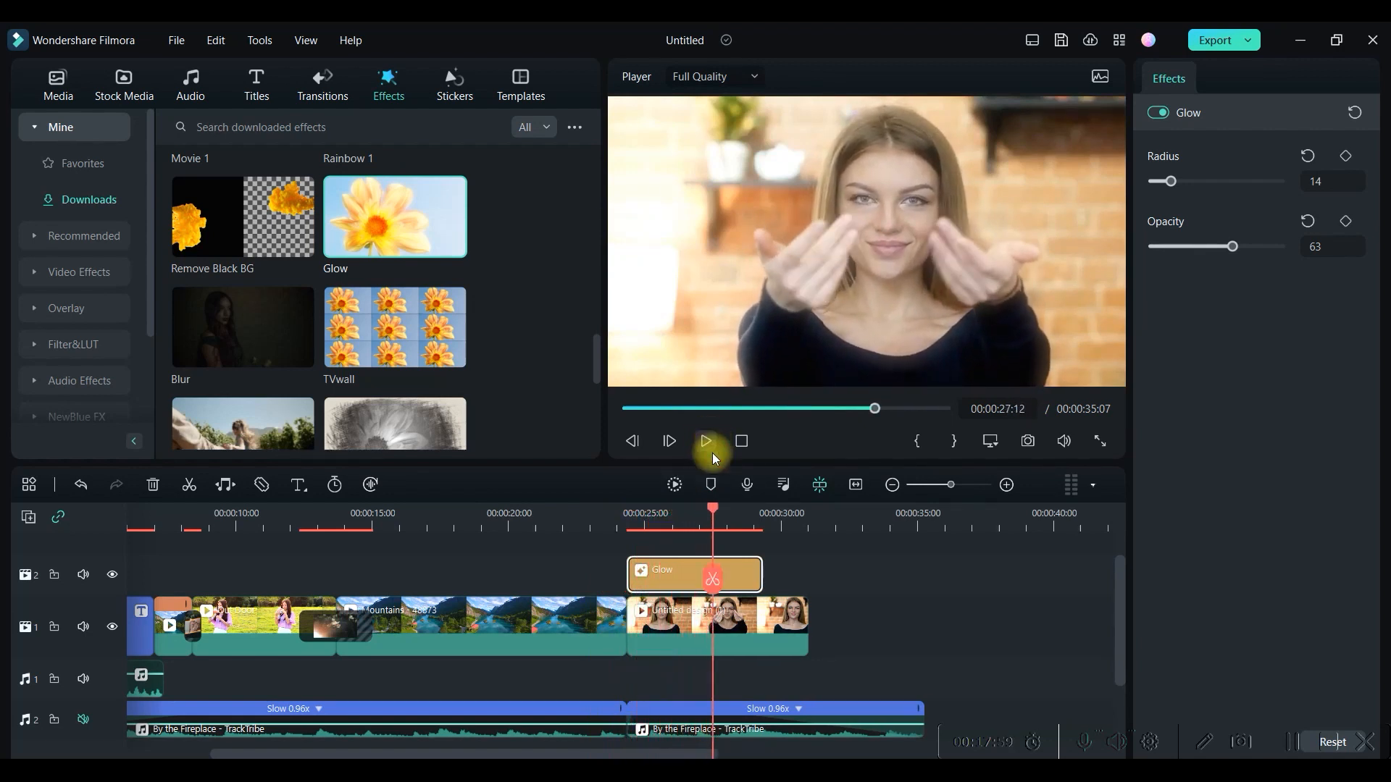
- Delete the separate Glow effect, apply Glow directly to the Untitled design (1) clip instead, and play it back
key("Delete")
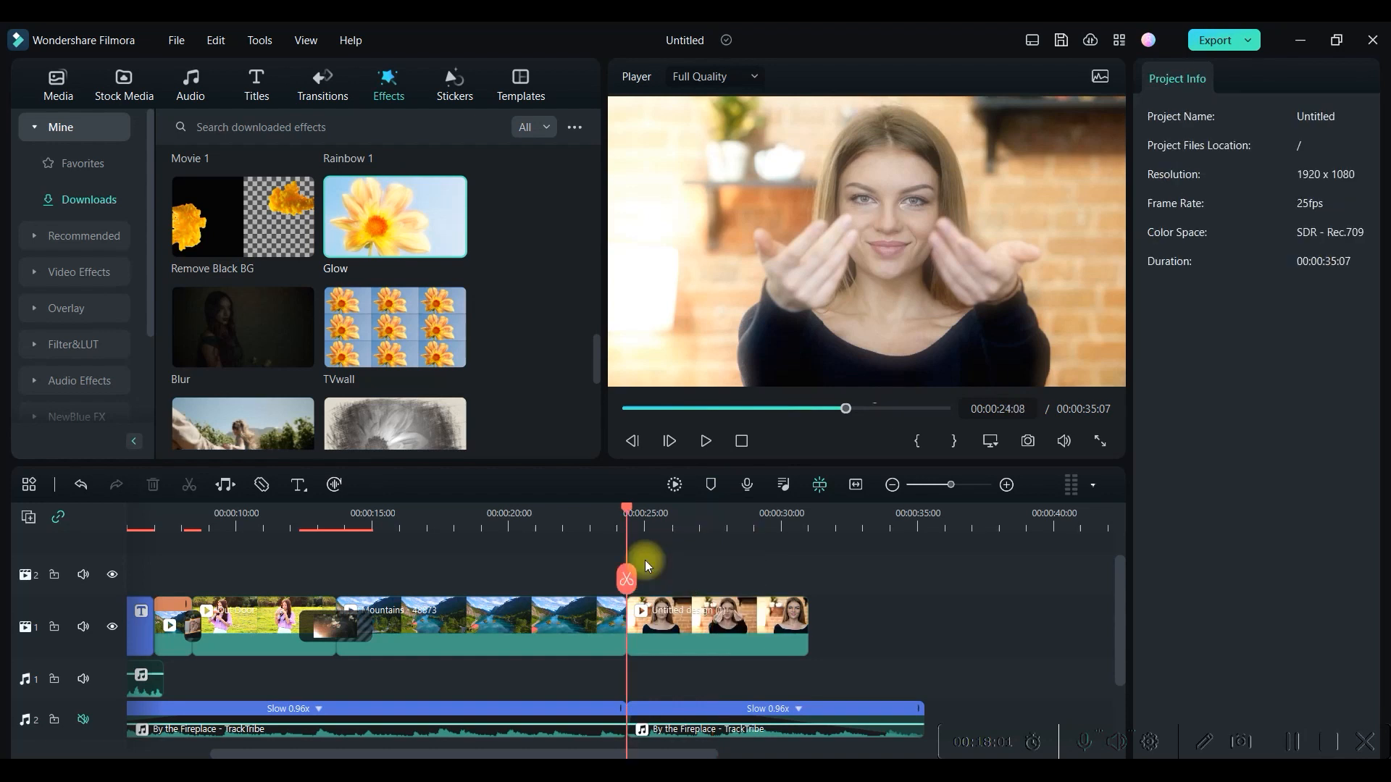
left_click_drag(413, 236, 695, 630)
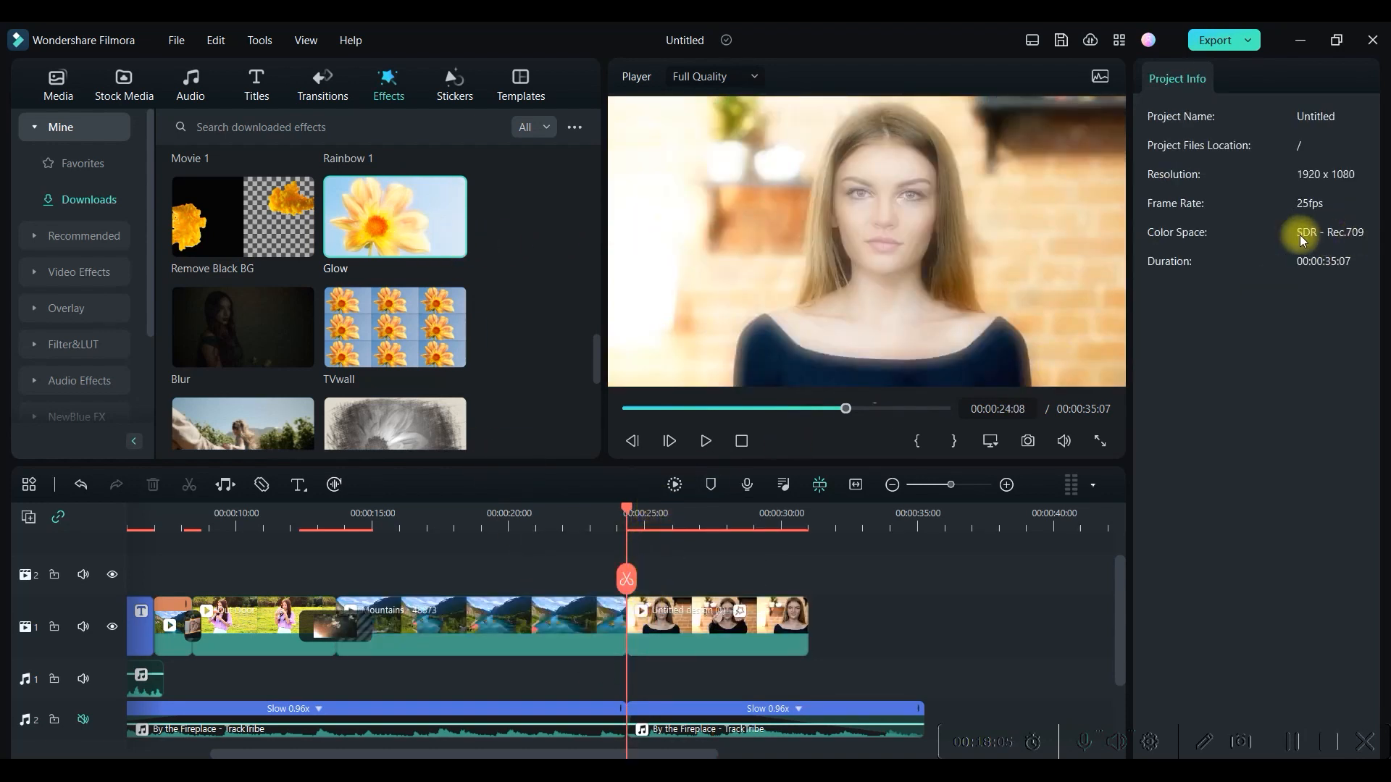
left_click(705, 440)
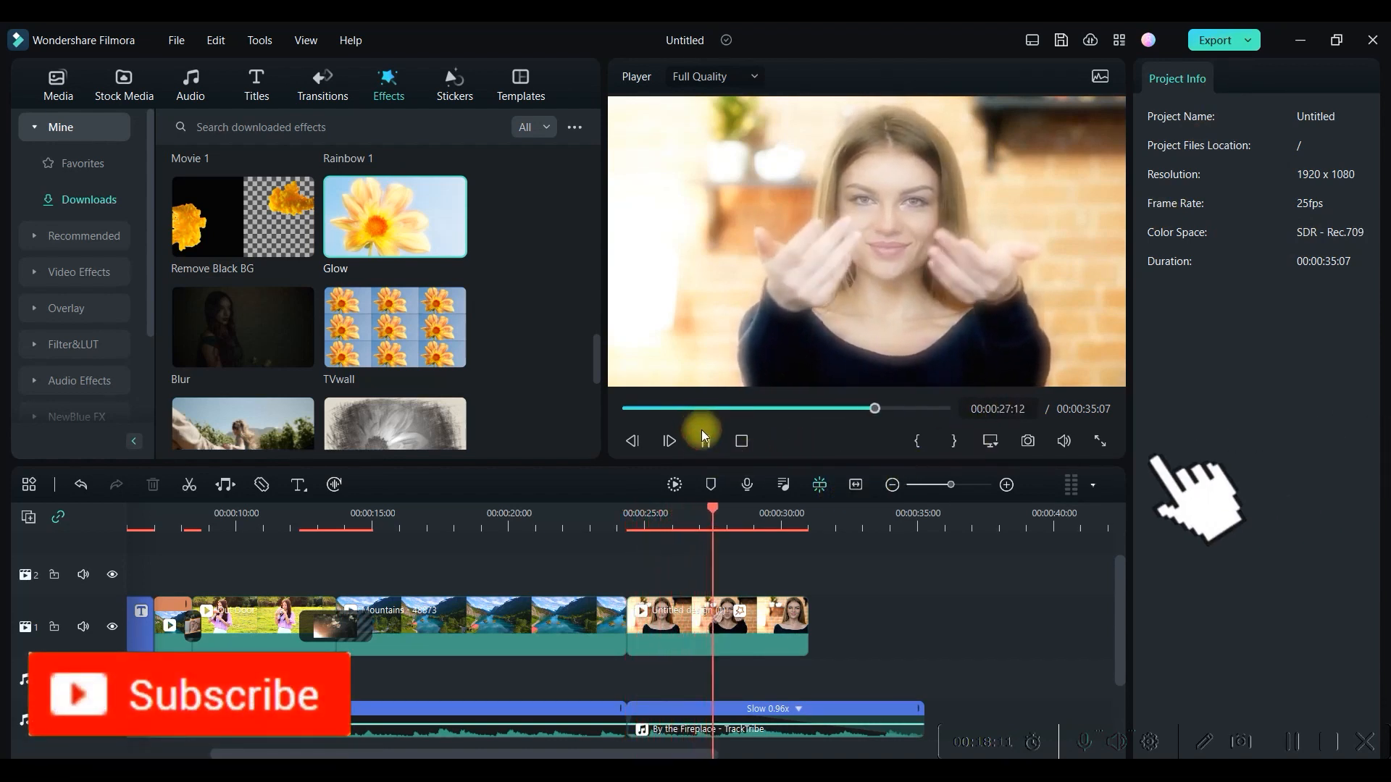
left_click(706, 441)
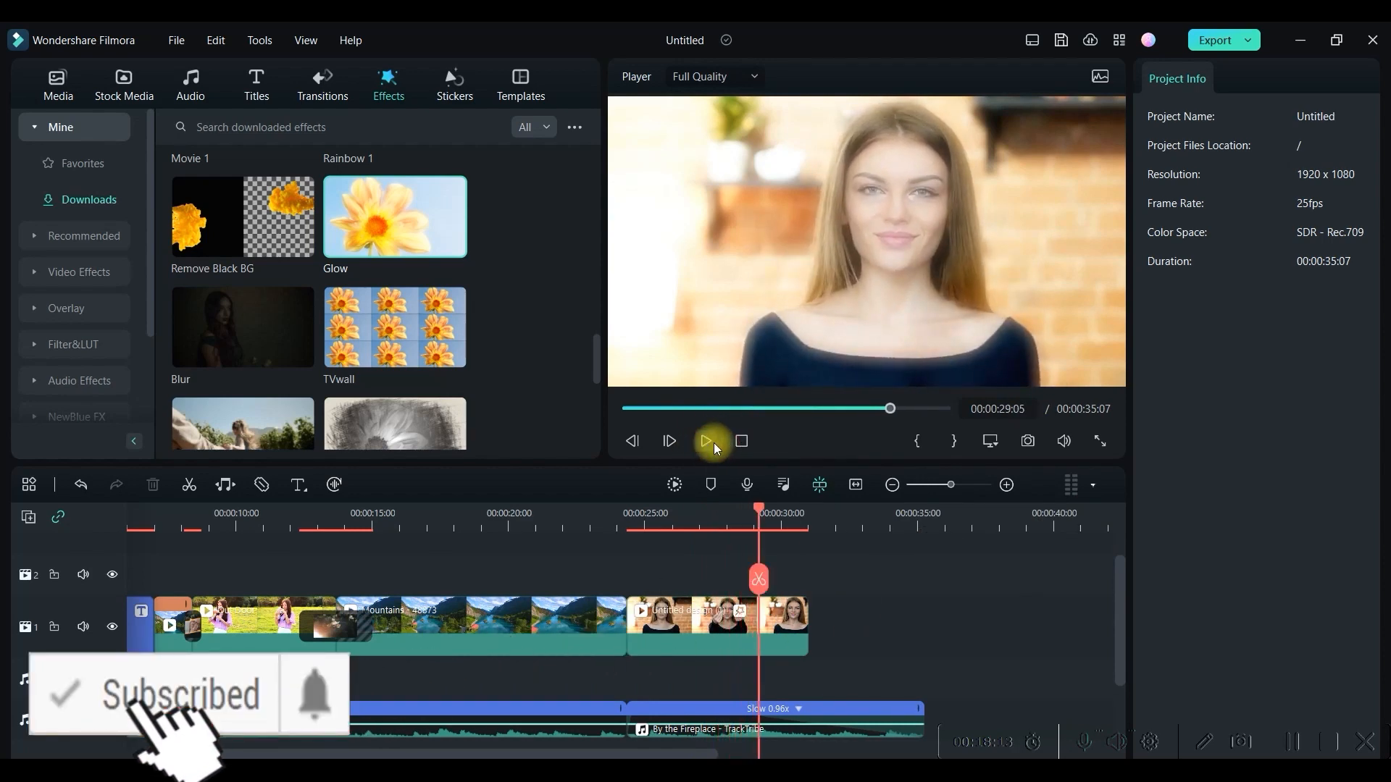
- Apply the downloaded Canvas effect to the longer Mountains clip before the portrait clip
scroll(434, 348, "down", 3)
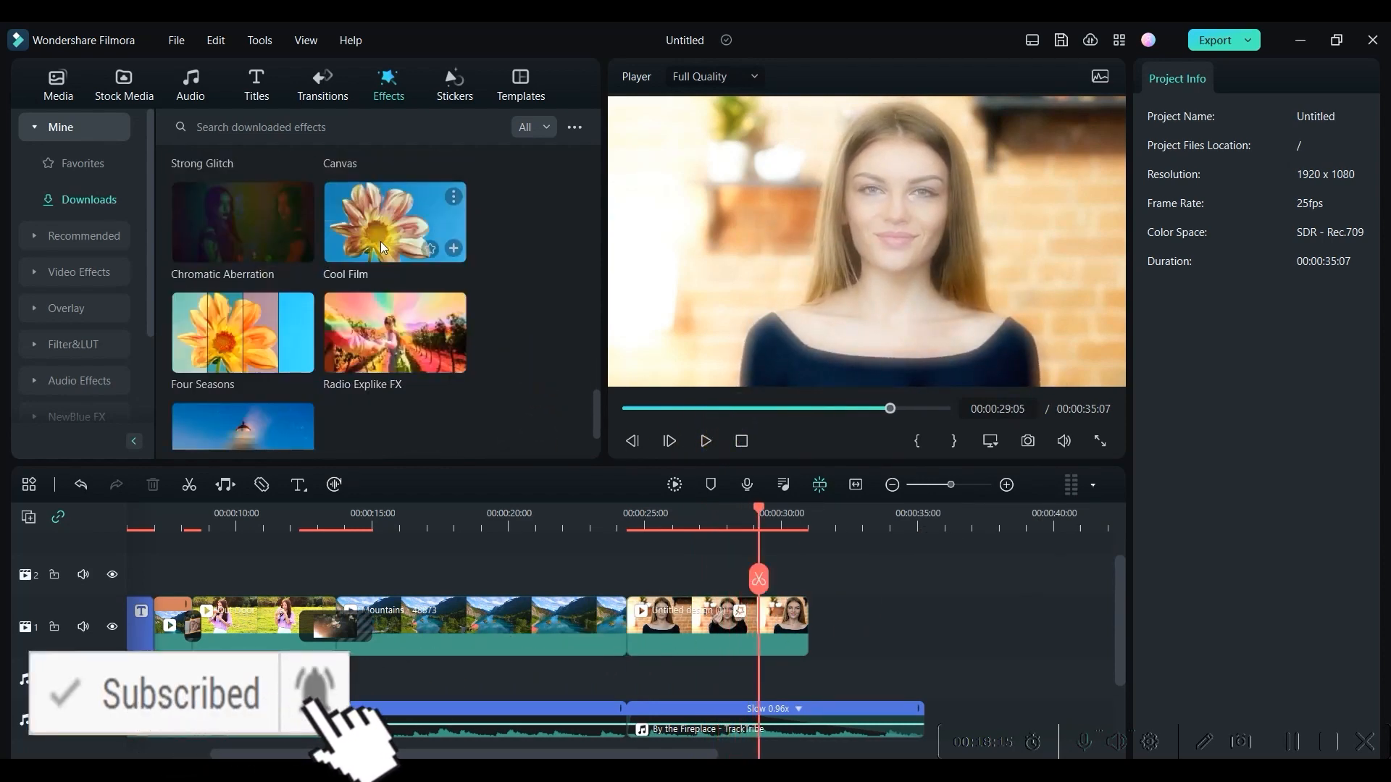
scroll(444, 301, "up", 1)
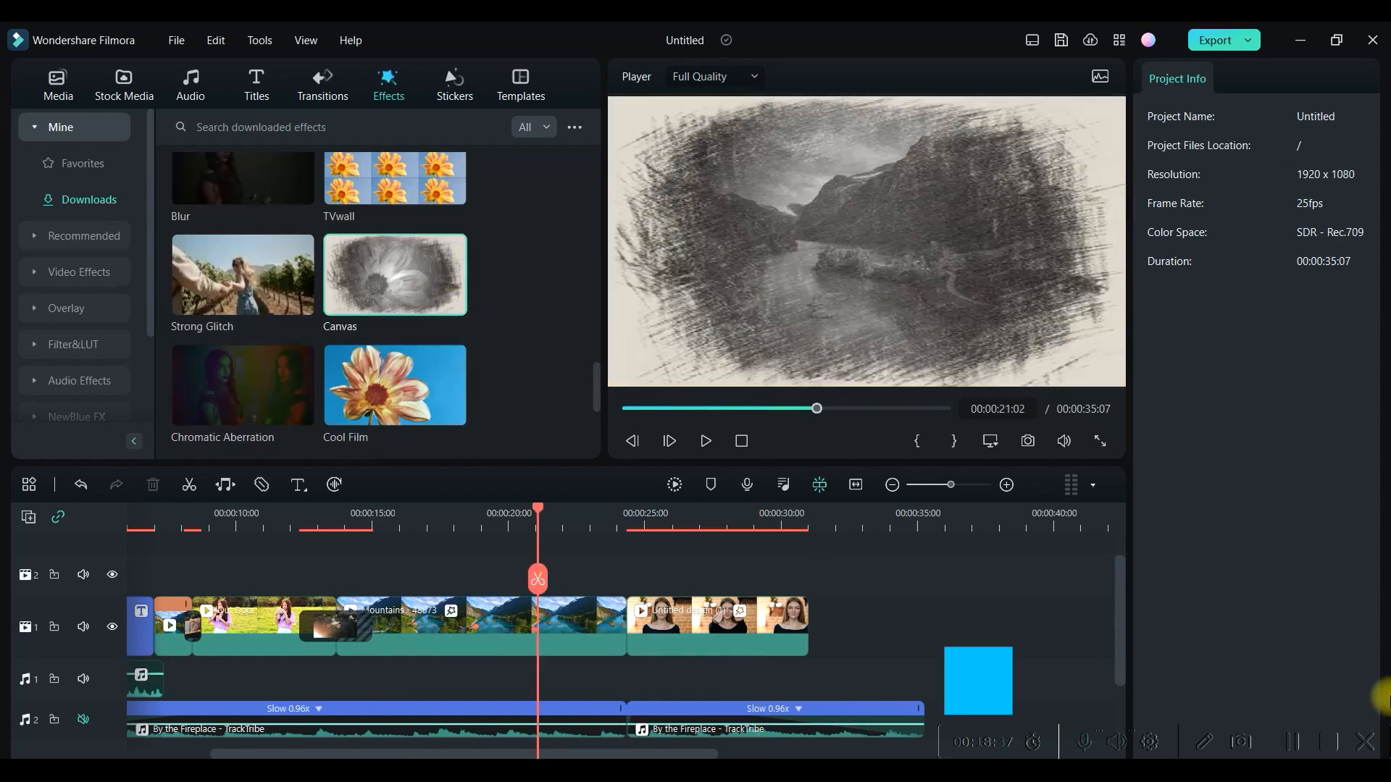
- Show free stickers and add the downloaded 3D Love Pack Element 02 sticker on the track above the clip of the girl with the camera
left_click(449, 87)
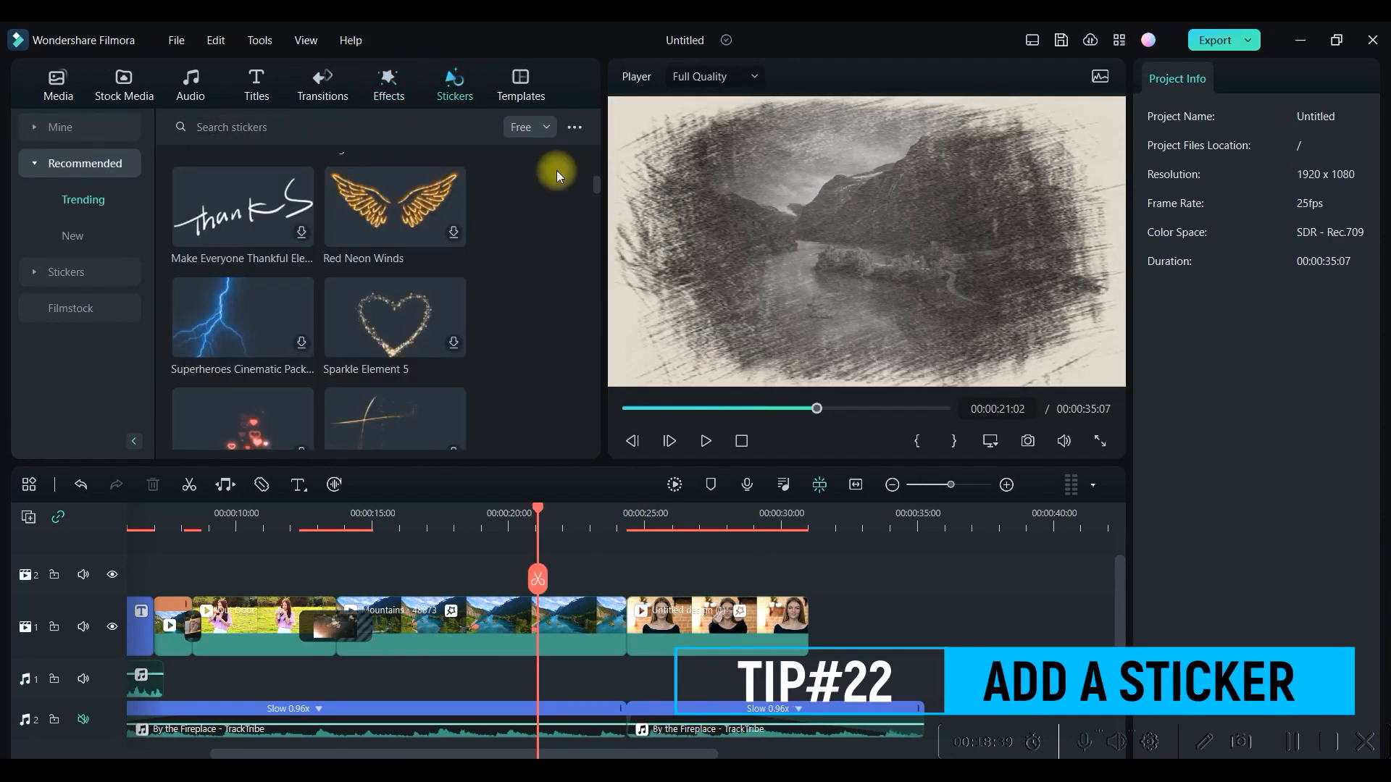
left_click(543, 126)
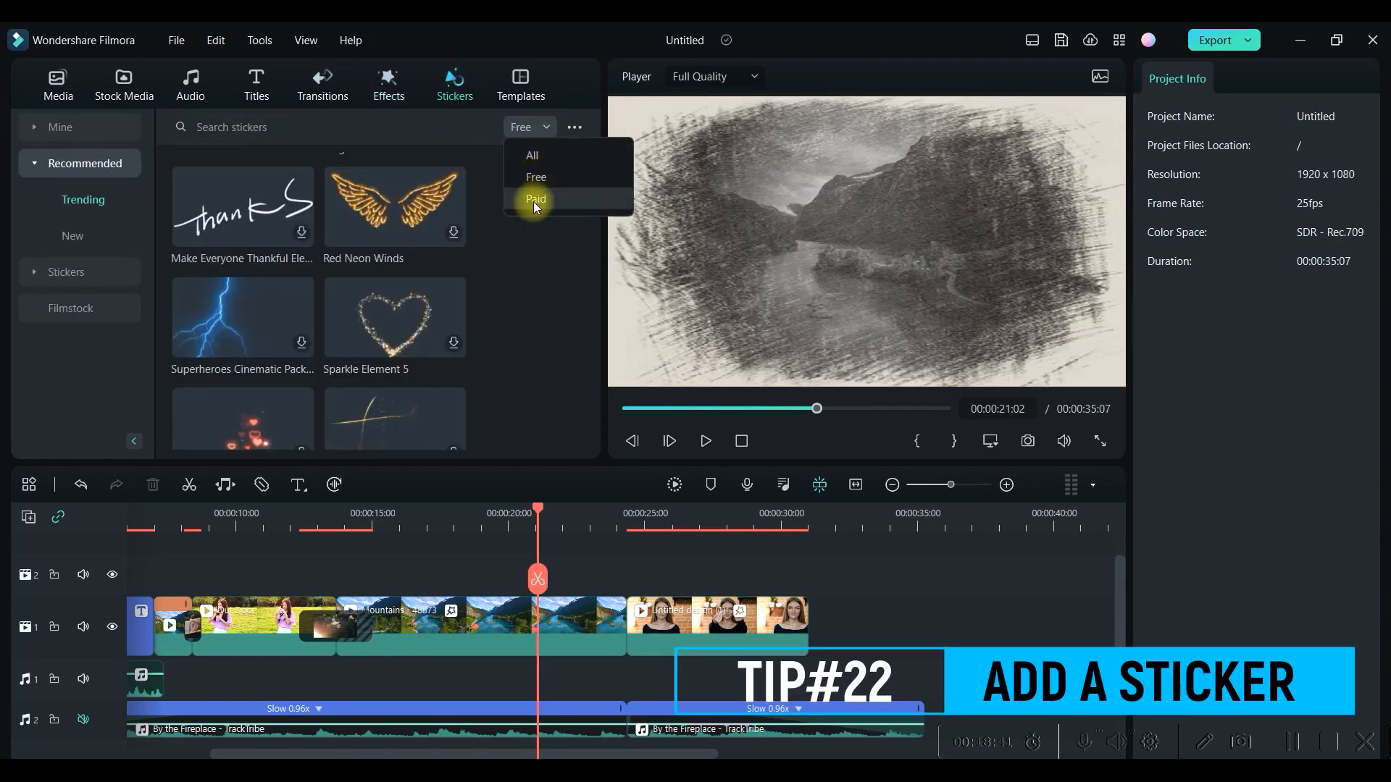
left_click(536, 176)
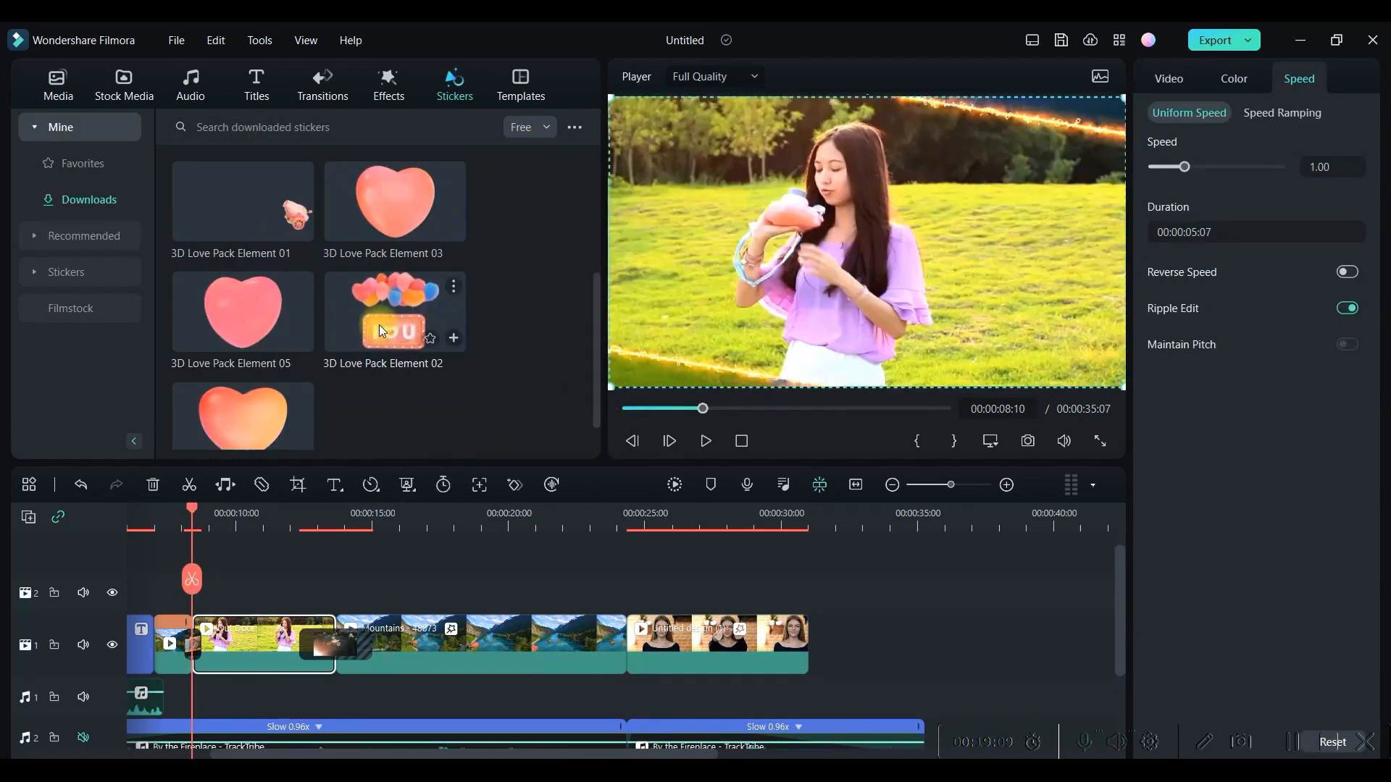
left_click_drag(394, 324, 207, 589)
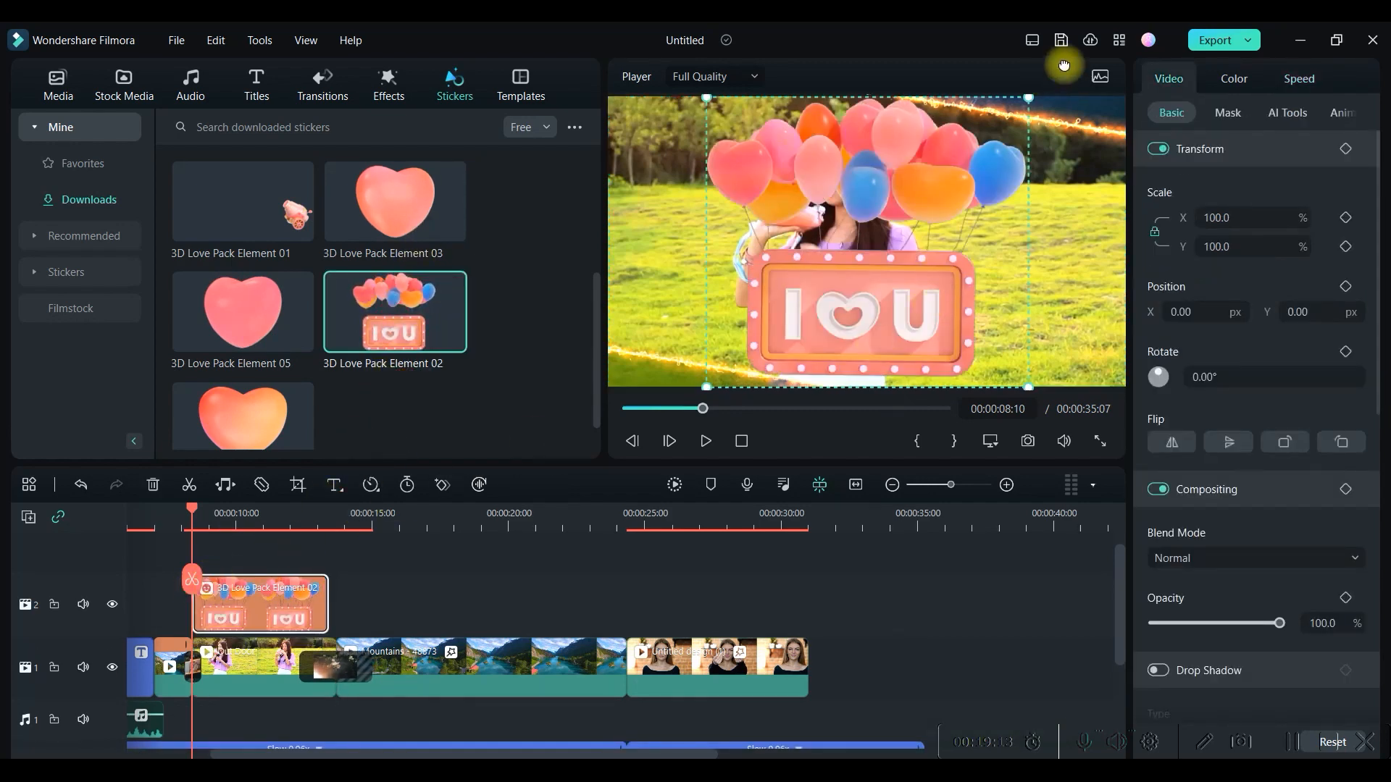
- Scale the sticker to about 42% in the video frame's lower-right corner, and trim it to cover only the middle of the girl's clip
left_click_drag(1028, 97, 844, 264)
left_click_drag(800, 340, 1064, 330)
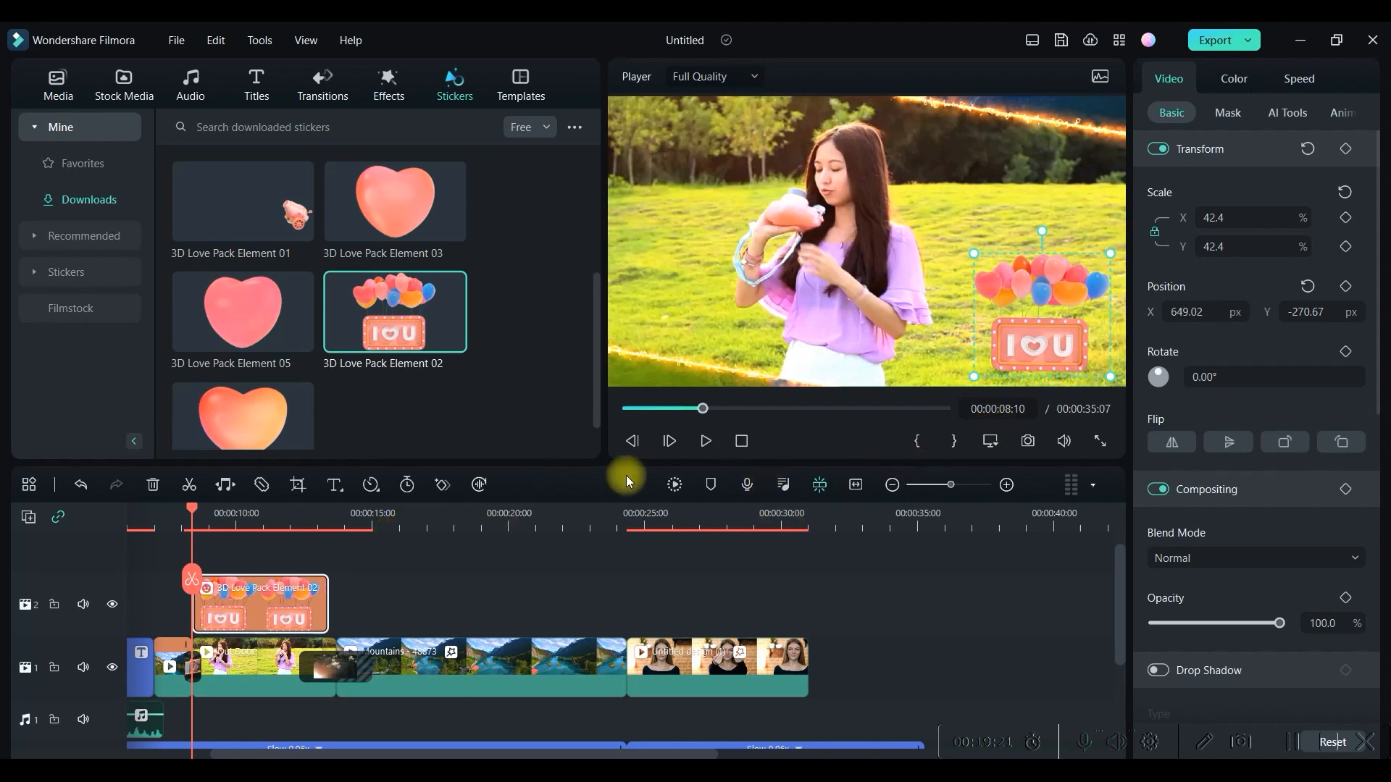
left_click(329, 608)
left_click_drag(330, 608, 283, 620)
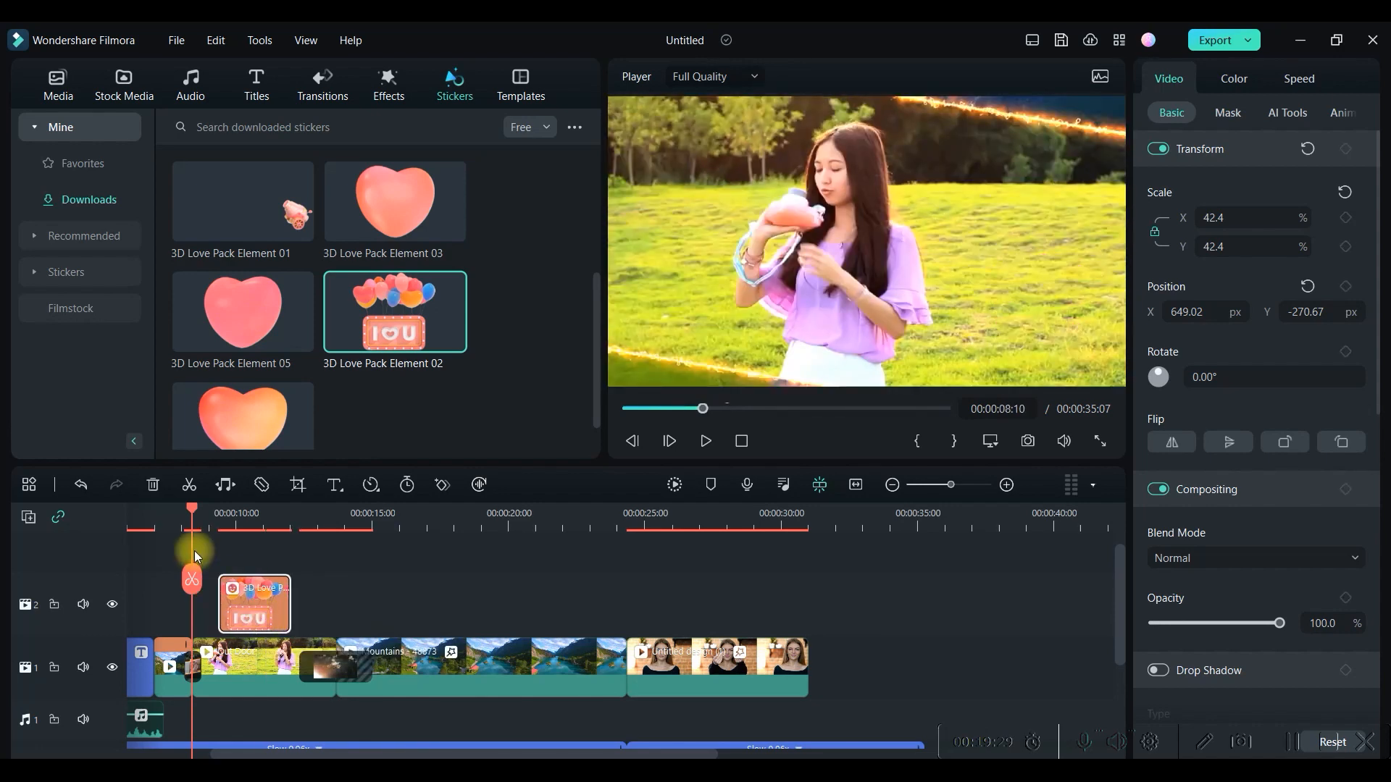
- Adjust the sticker's red HSL values to about hue 3.6, saturation -23.7 and luminance 10.8
left_click(251, 603)
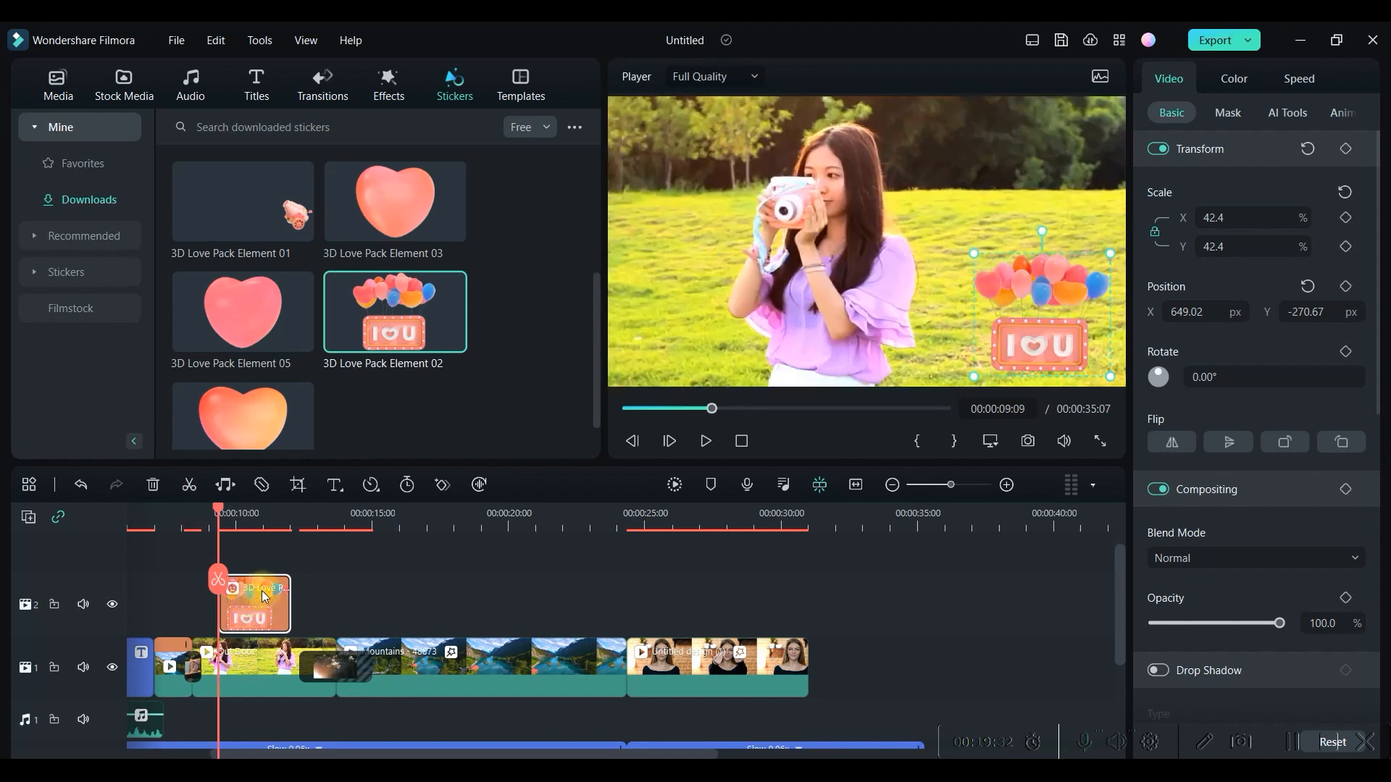
left_click(1234, 78)
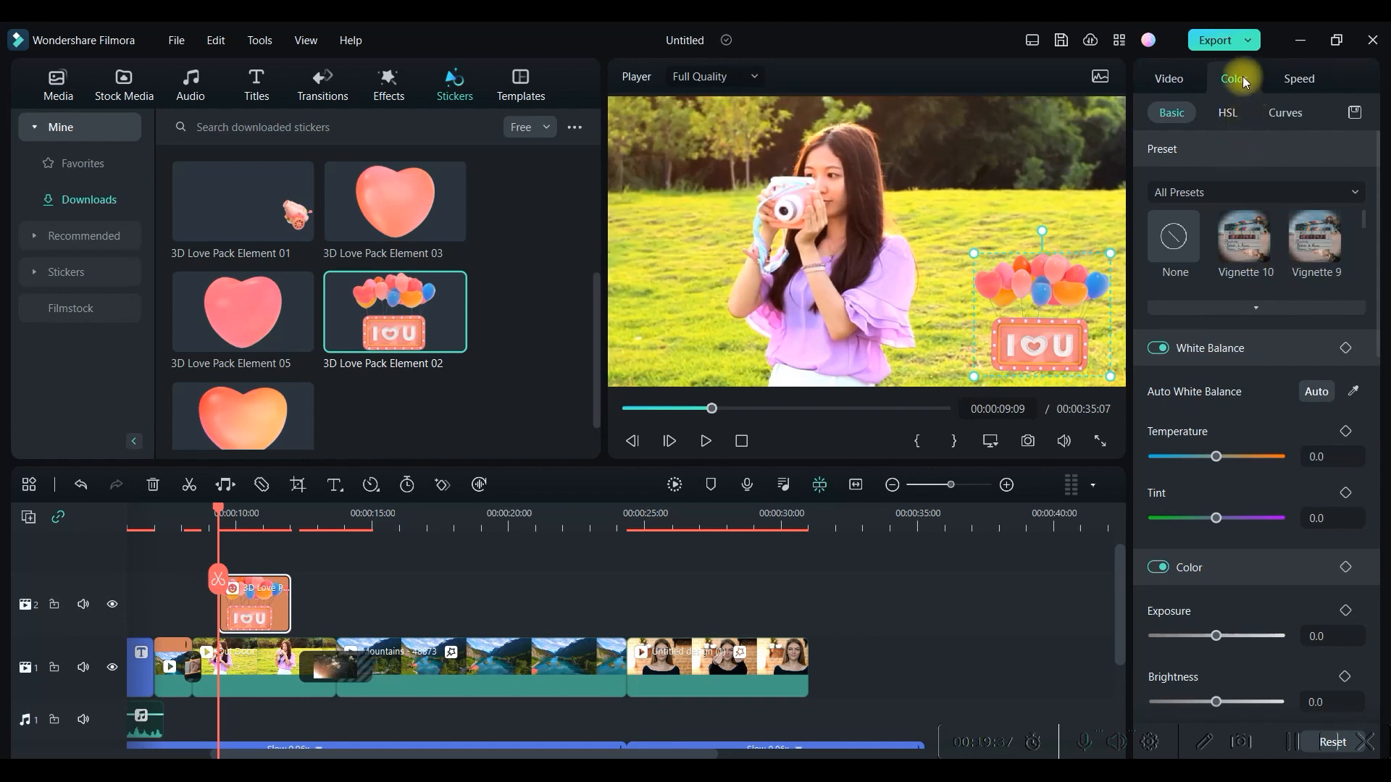
left_click(1231, 114)
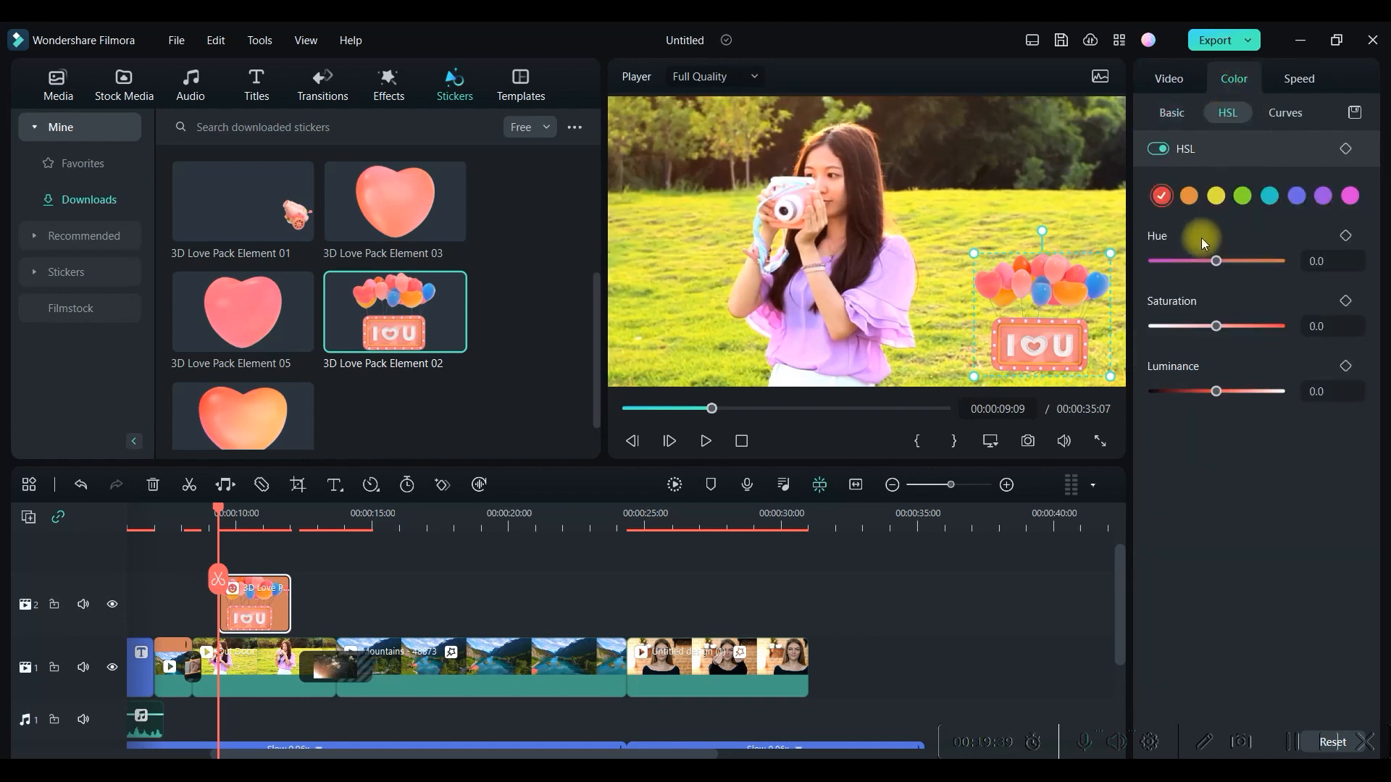
left_click(1220, 259)
left_click_drag(1214, 331, 1204, 325)
mouse_move(1214, 391)
left_mouse_down()
mouse_move(1235, 391)
mouse_move(1219, 387)
left_mouse_up()
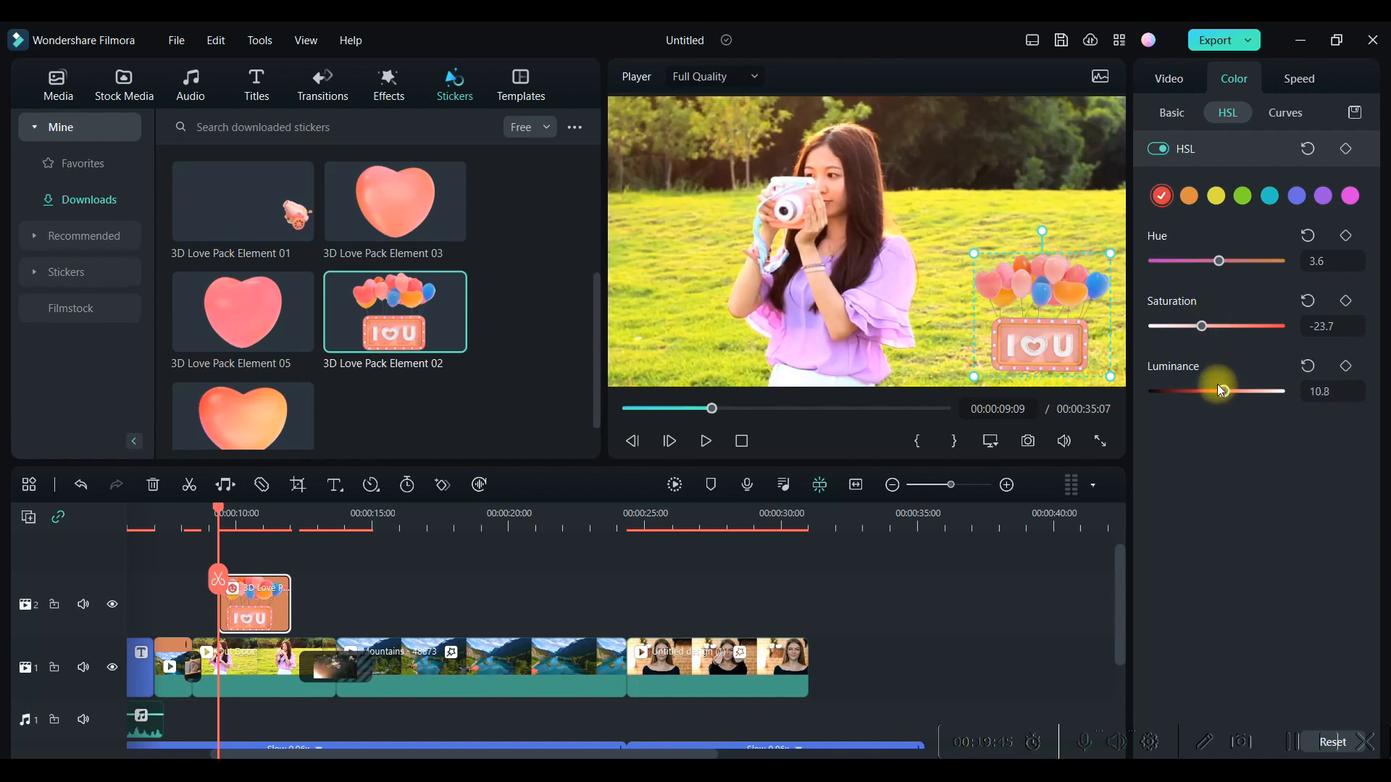
- Reselect the recoloured sticker in the preview and play back the section it covers
left_click(919, 202)
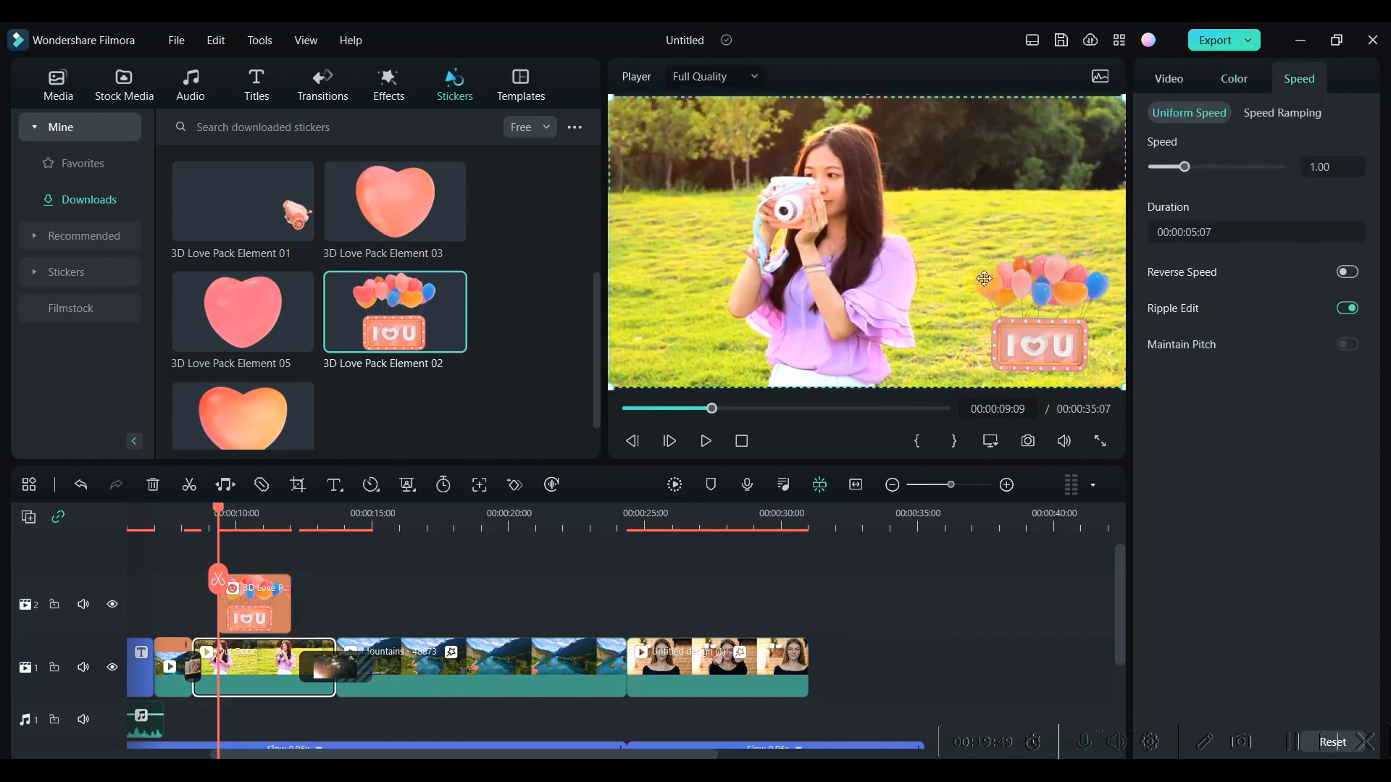
left_click(1043, 321)
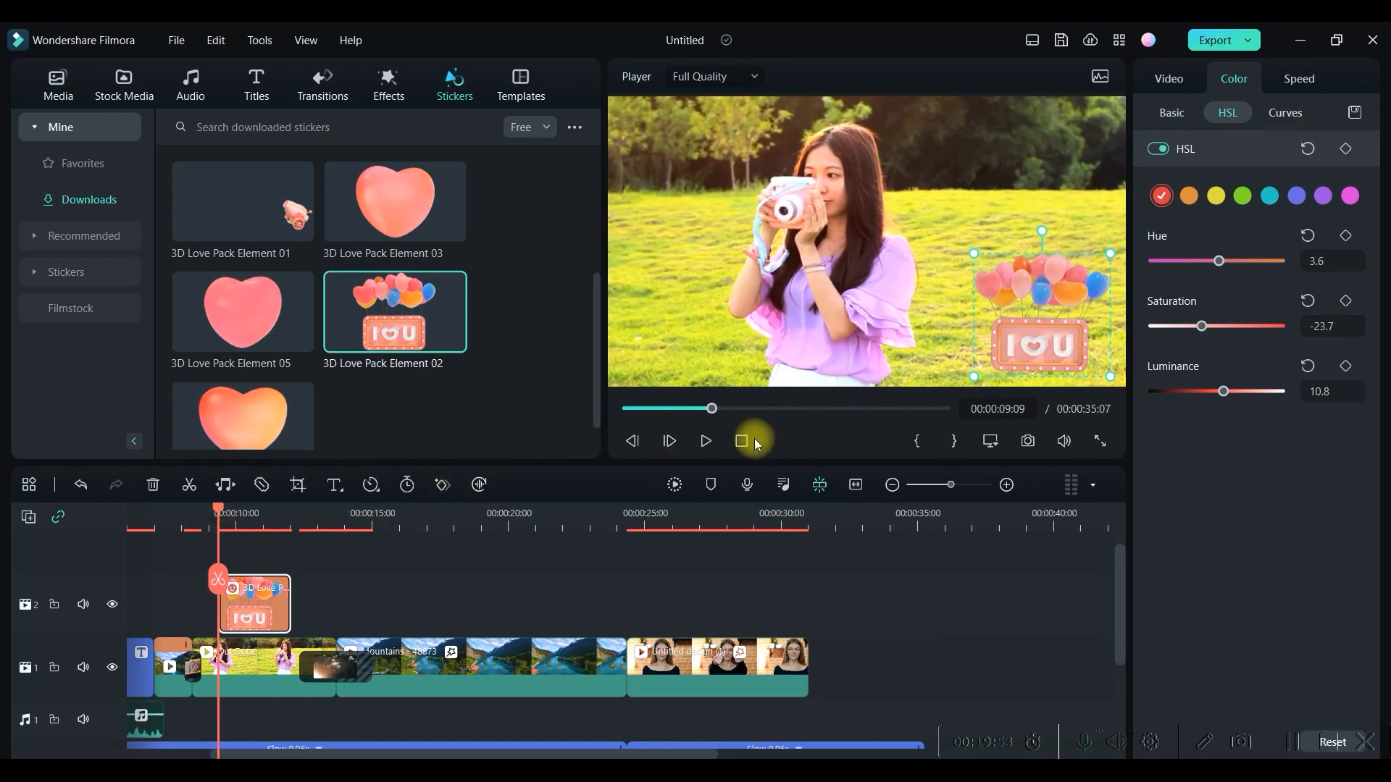
left_click(706, 441)
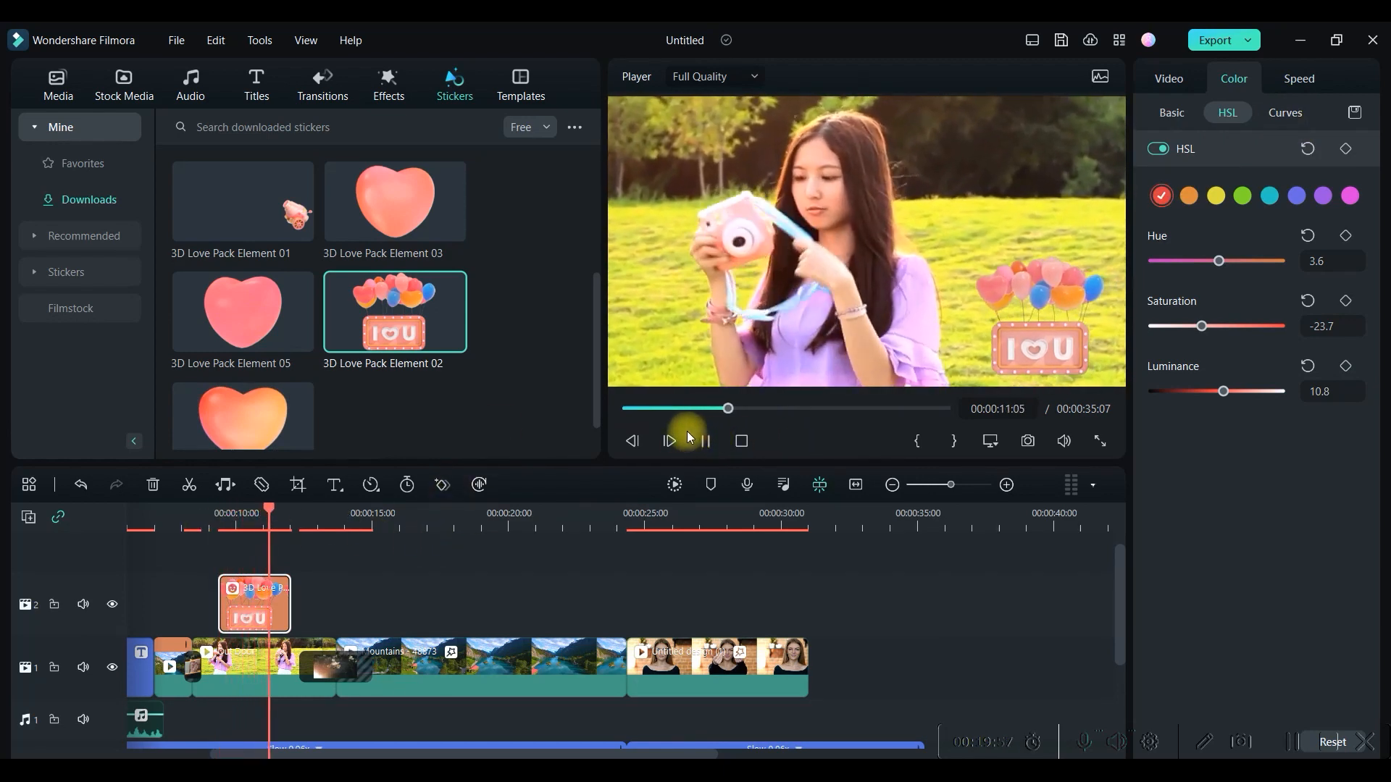
left_click(706, 442)
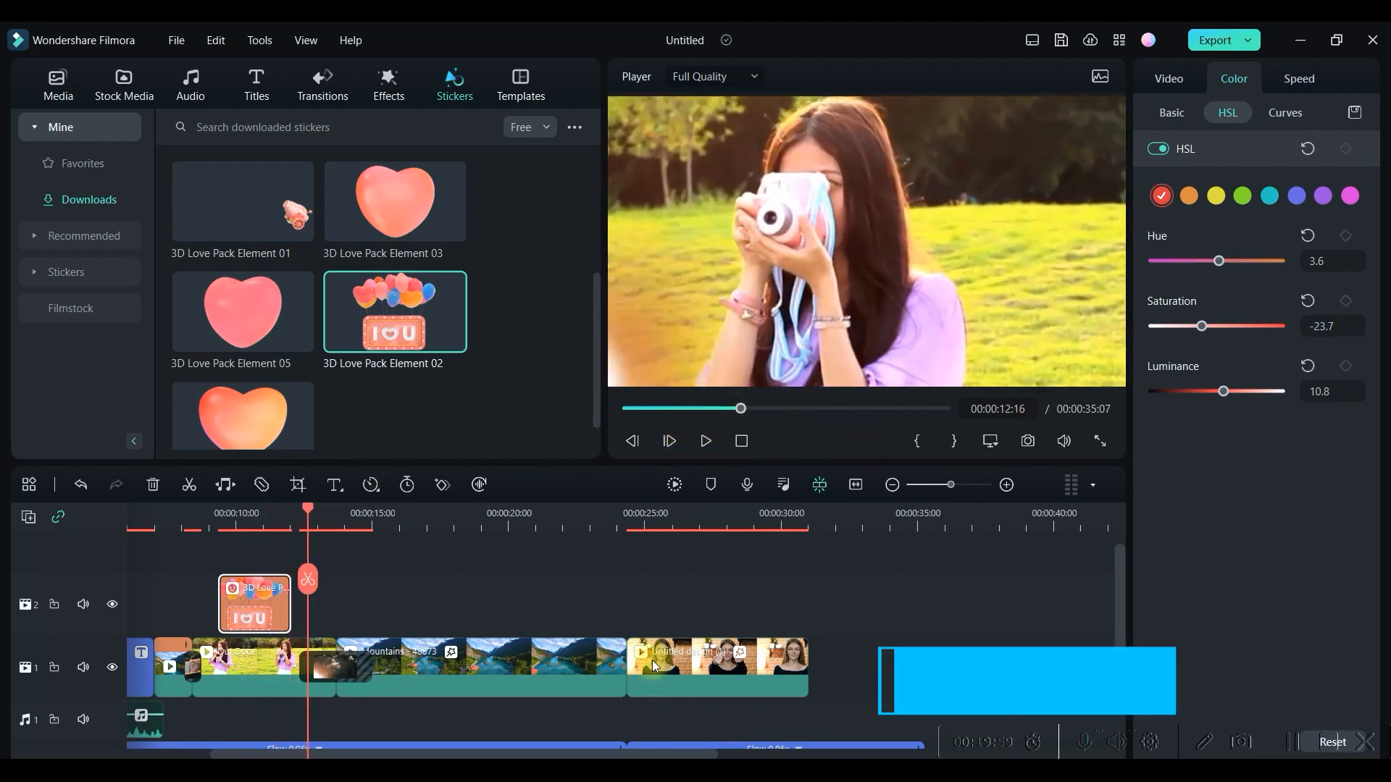
- Try the Warm Film 3D LUT preset on the clip of the girl with the camera, and undo it
left_click(361, 666)
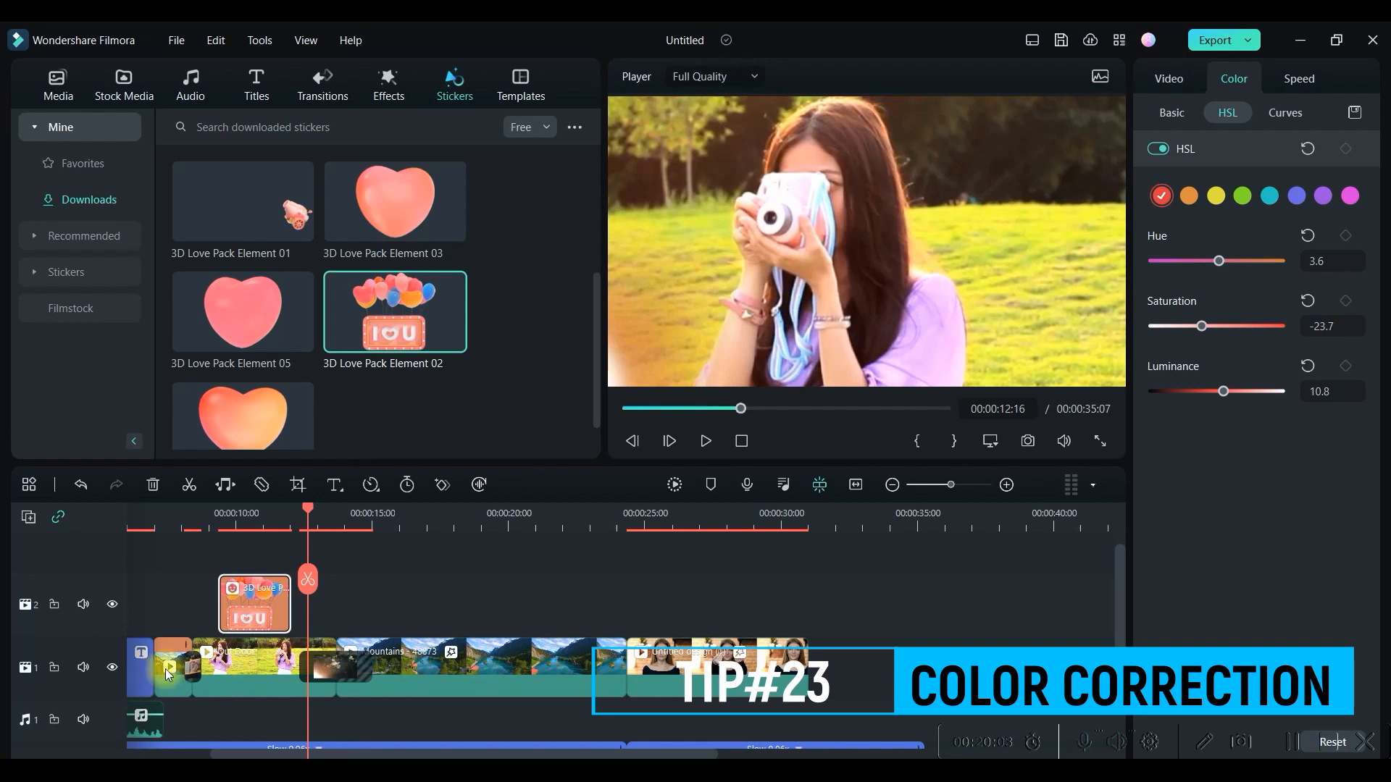
left_click(255, 662)
left_click(255, 663)
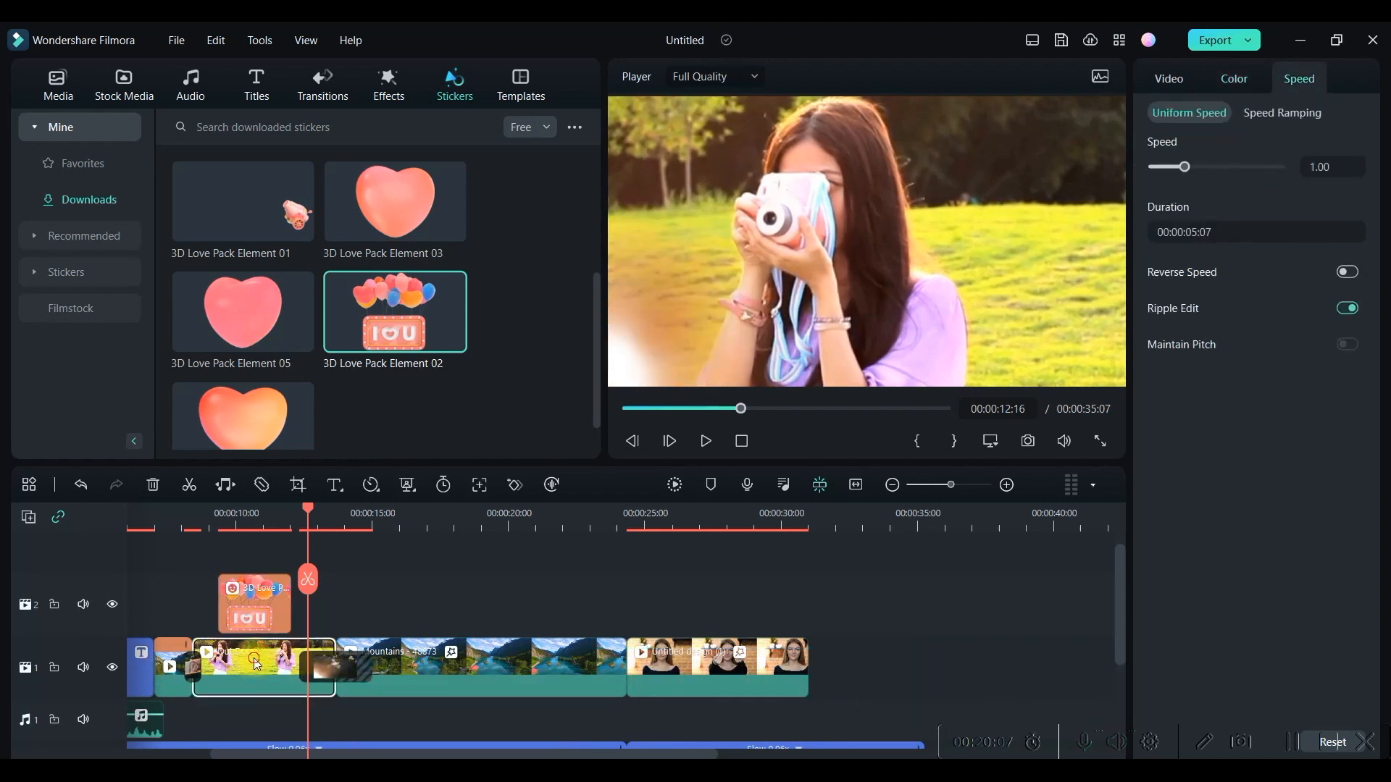
left_click(1239, 72)
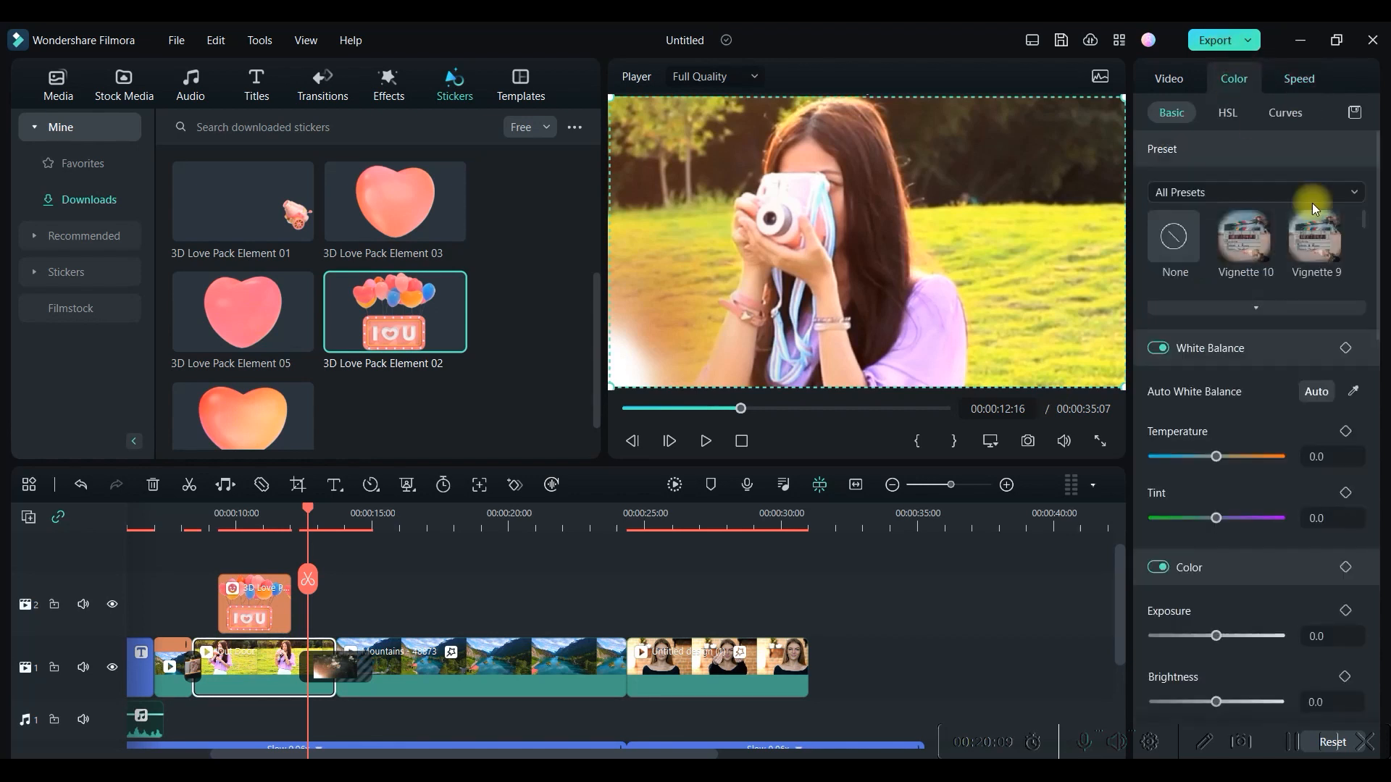
left_click(1236, 191)
left_click(1224, 194)
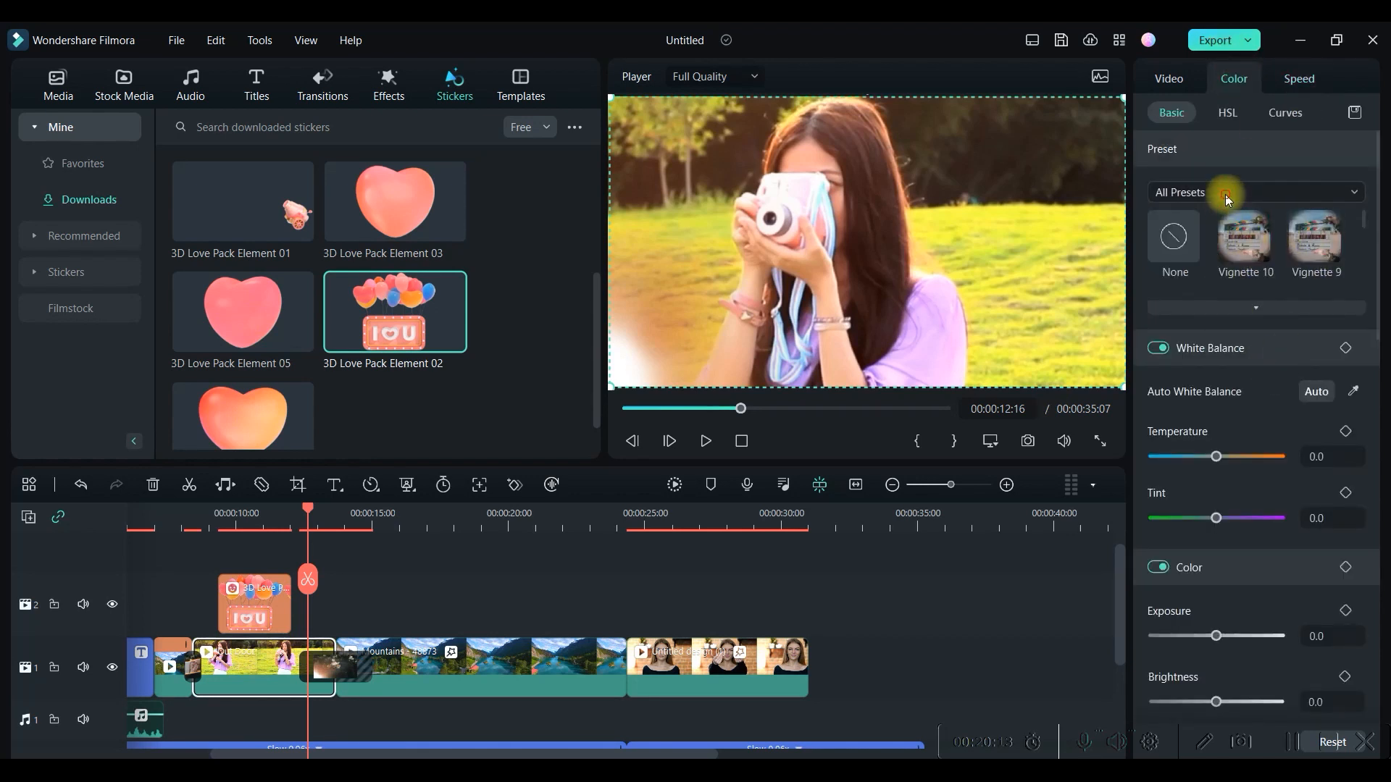
left_click(1216, 311)
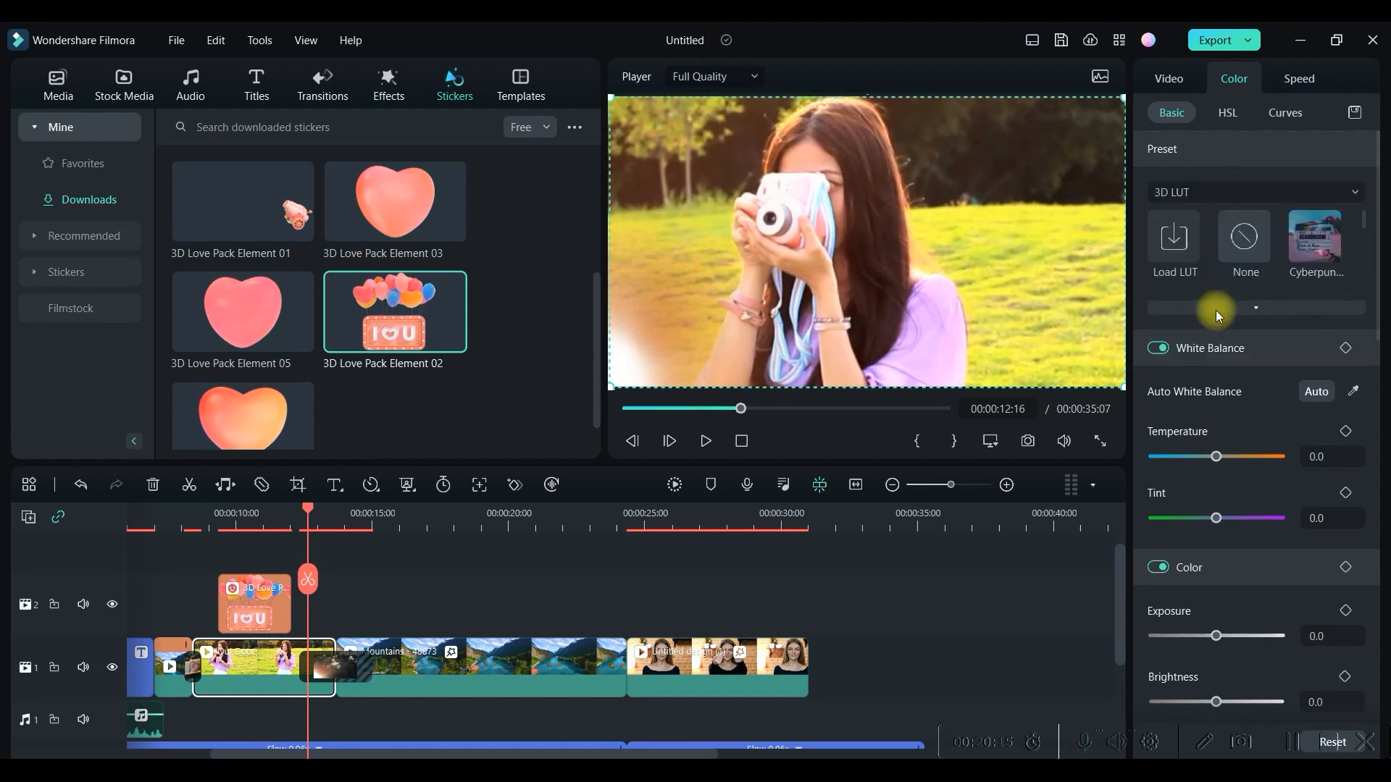
left_click(1270, 310)
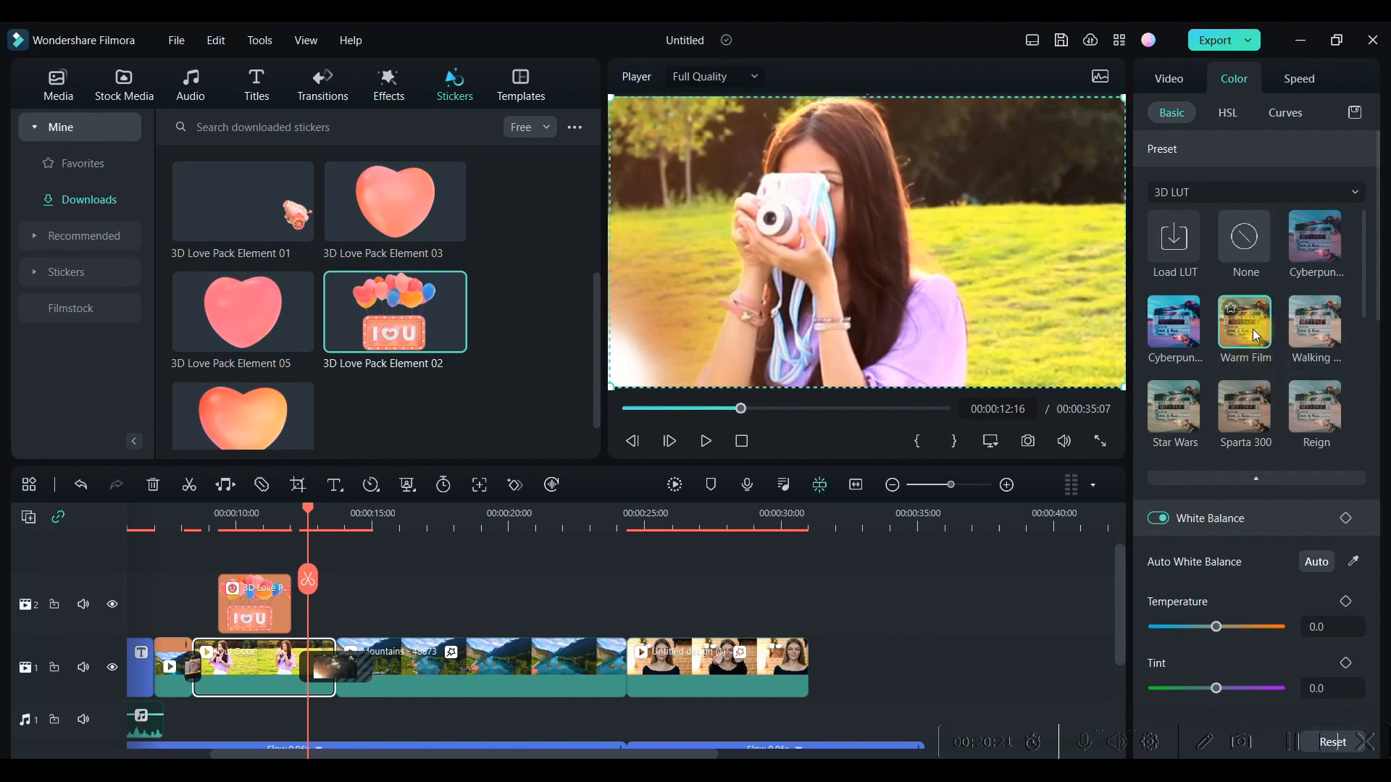
left_click(1239, 325)
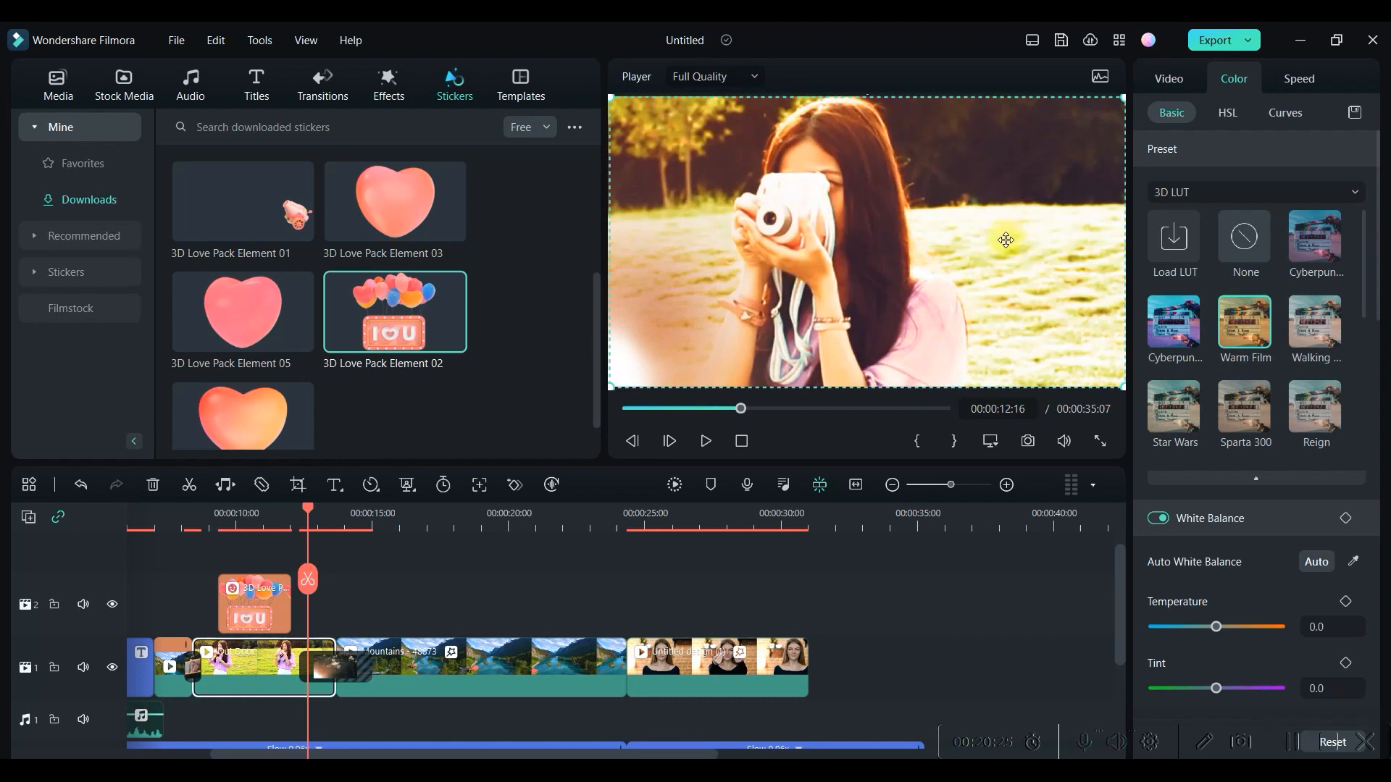
left_click(83, 484)
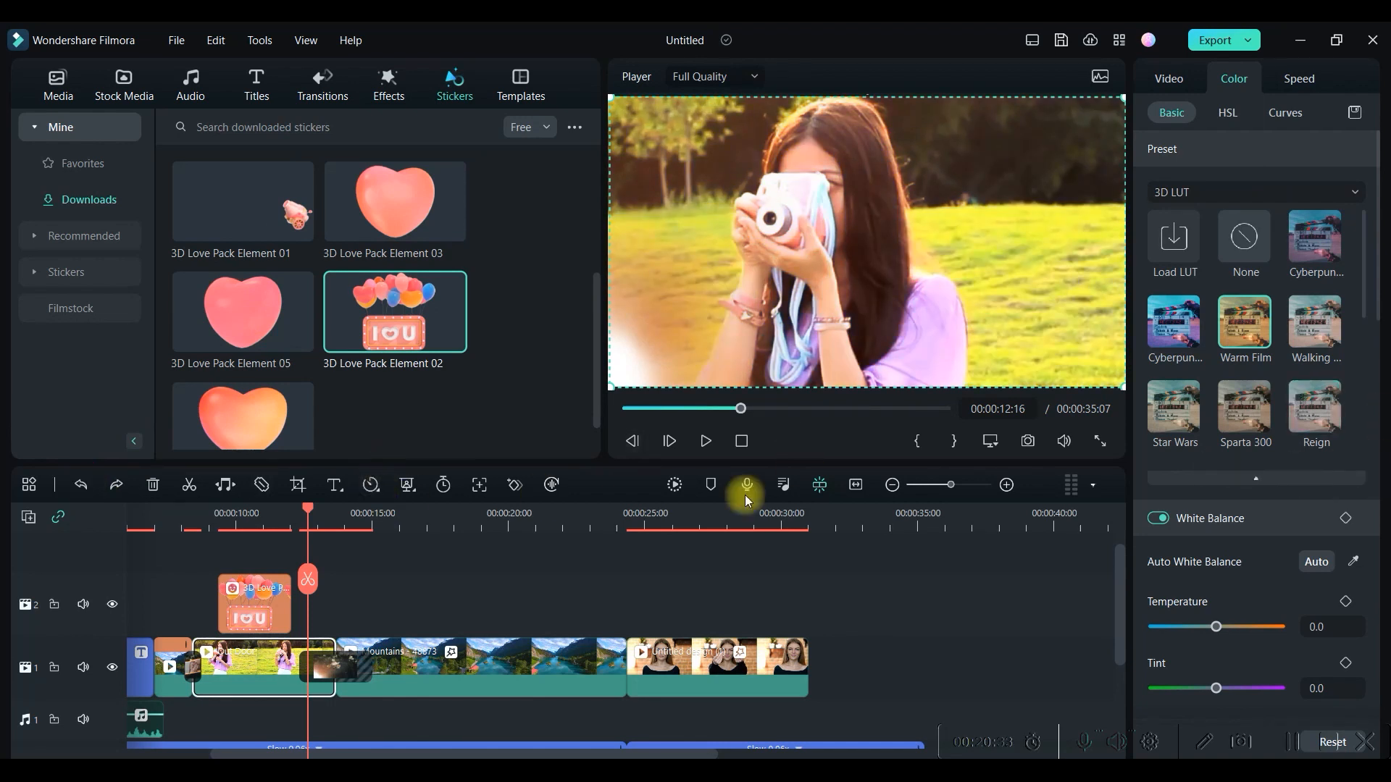
left_click(1346, 192)
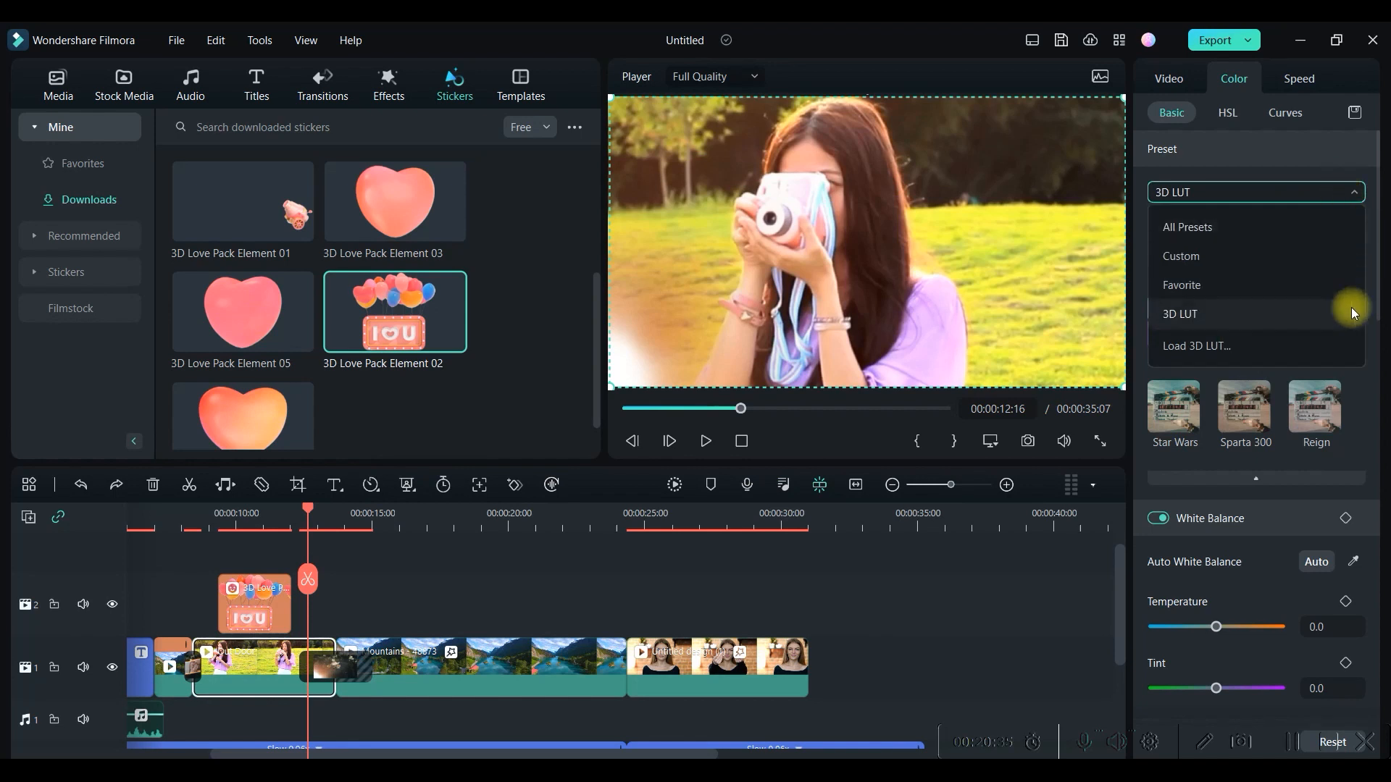
left_click(1058, 664)
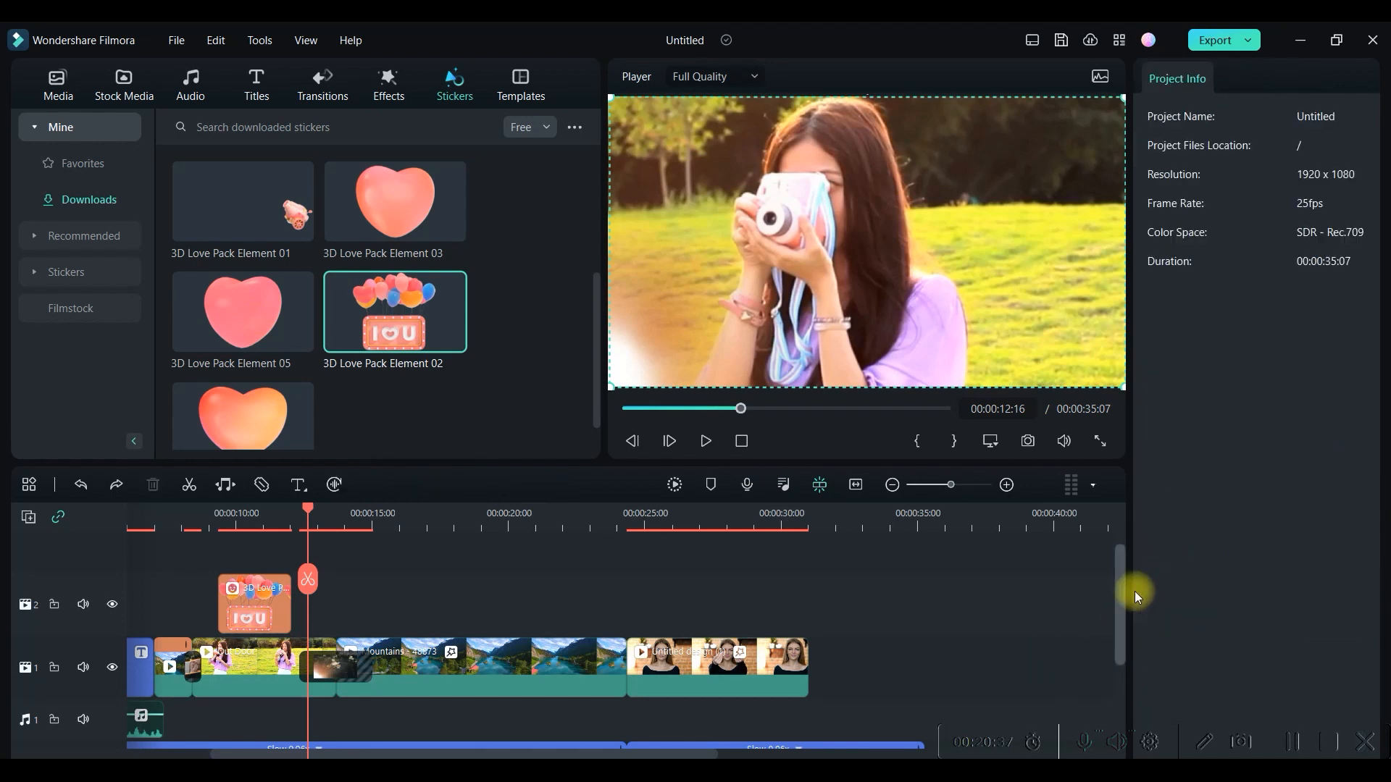
- Set the red HSL hue of the clip of the girl with the camera to about -22.3
left_click(240, 665)
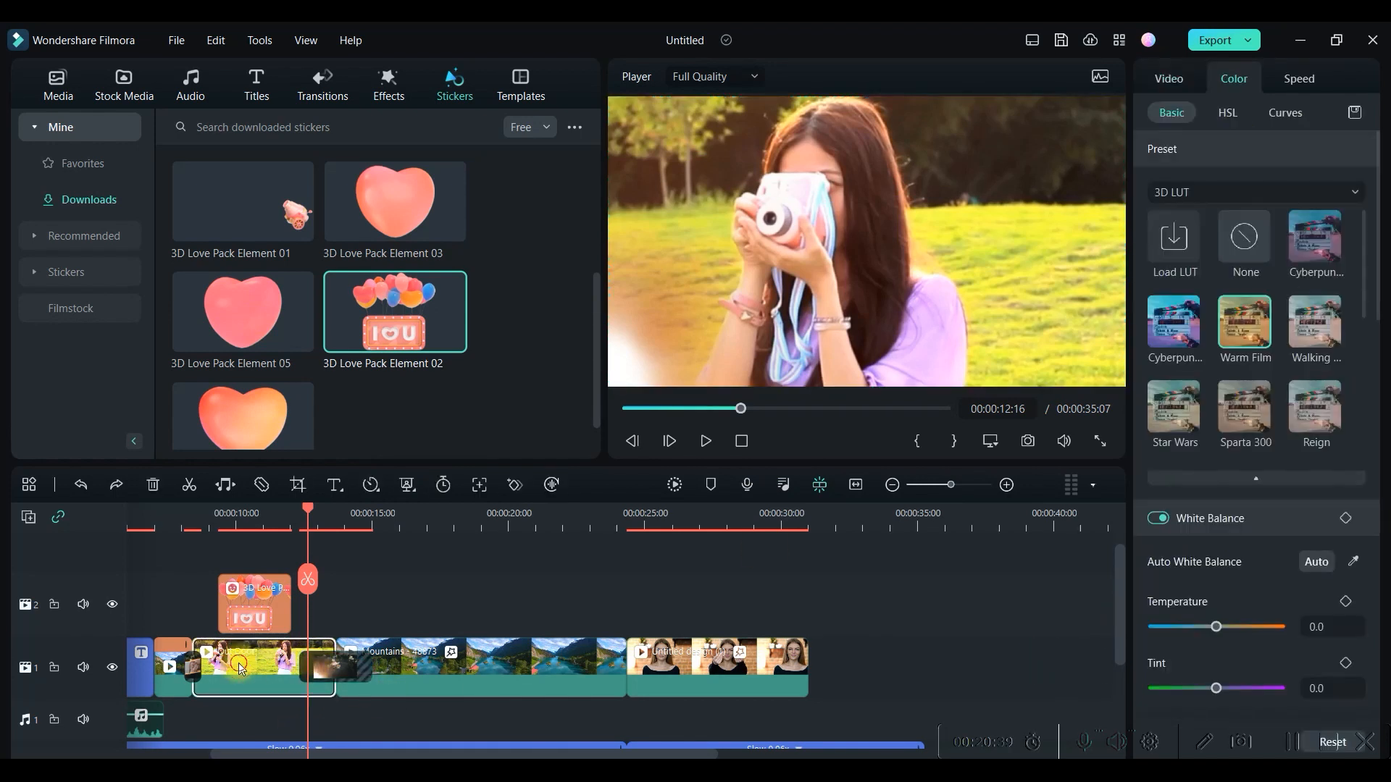
left_click(1227, 113)
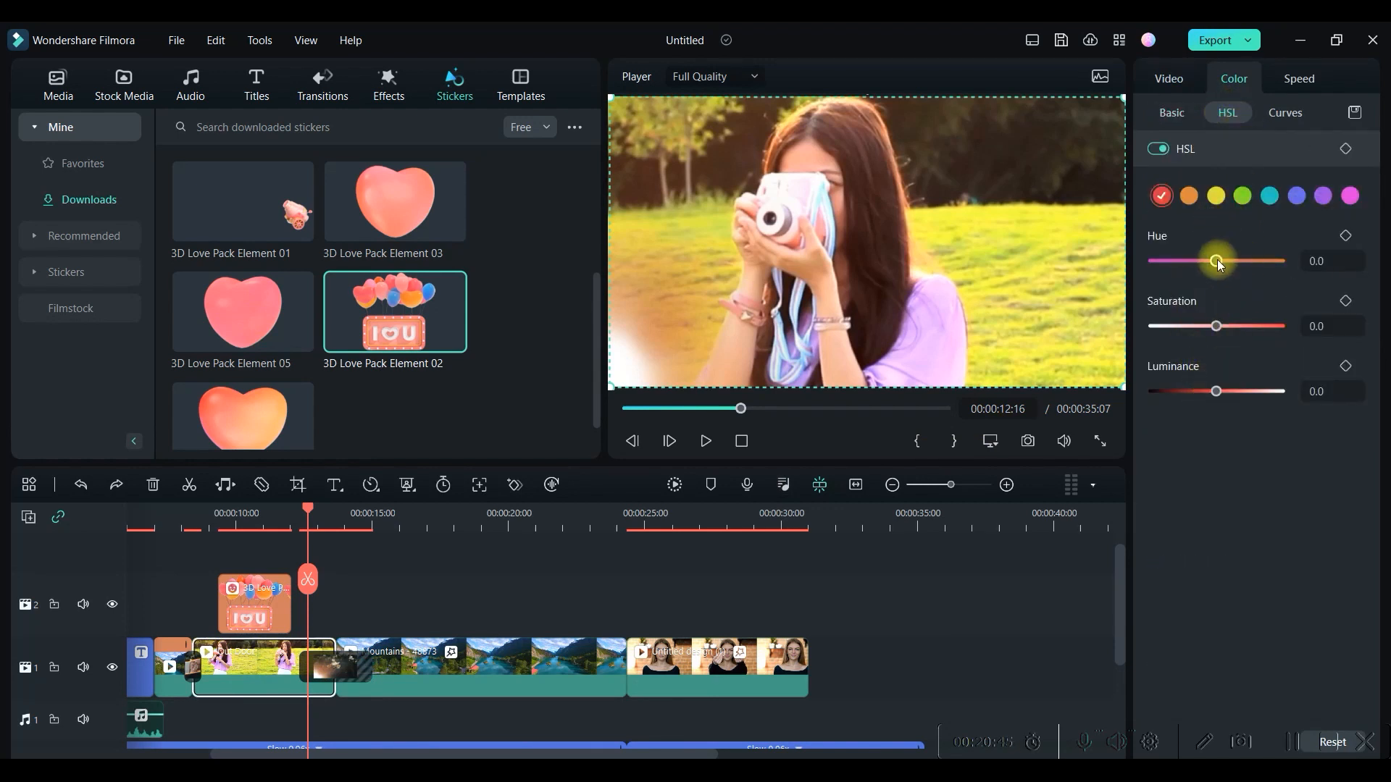
left_click_drag(1188, 259, 1201, 258)
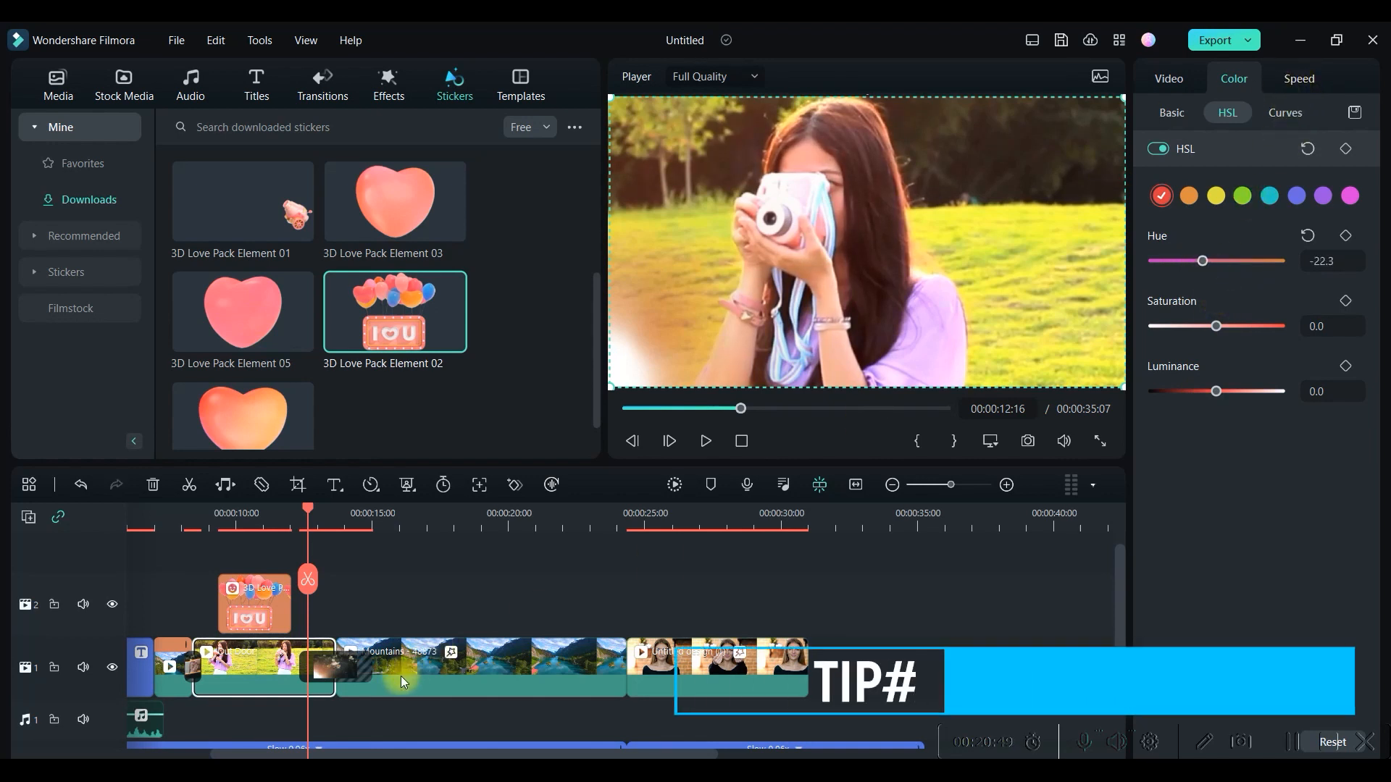
- Apply a customized speed ramp to the clip of the girl with the camera
left_click(423, 667)
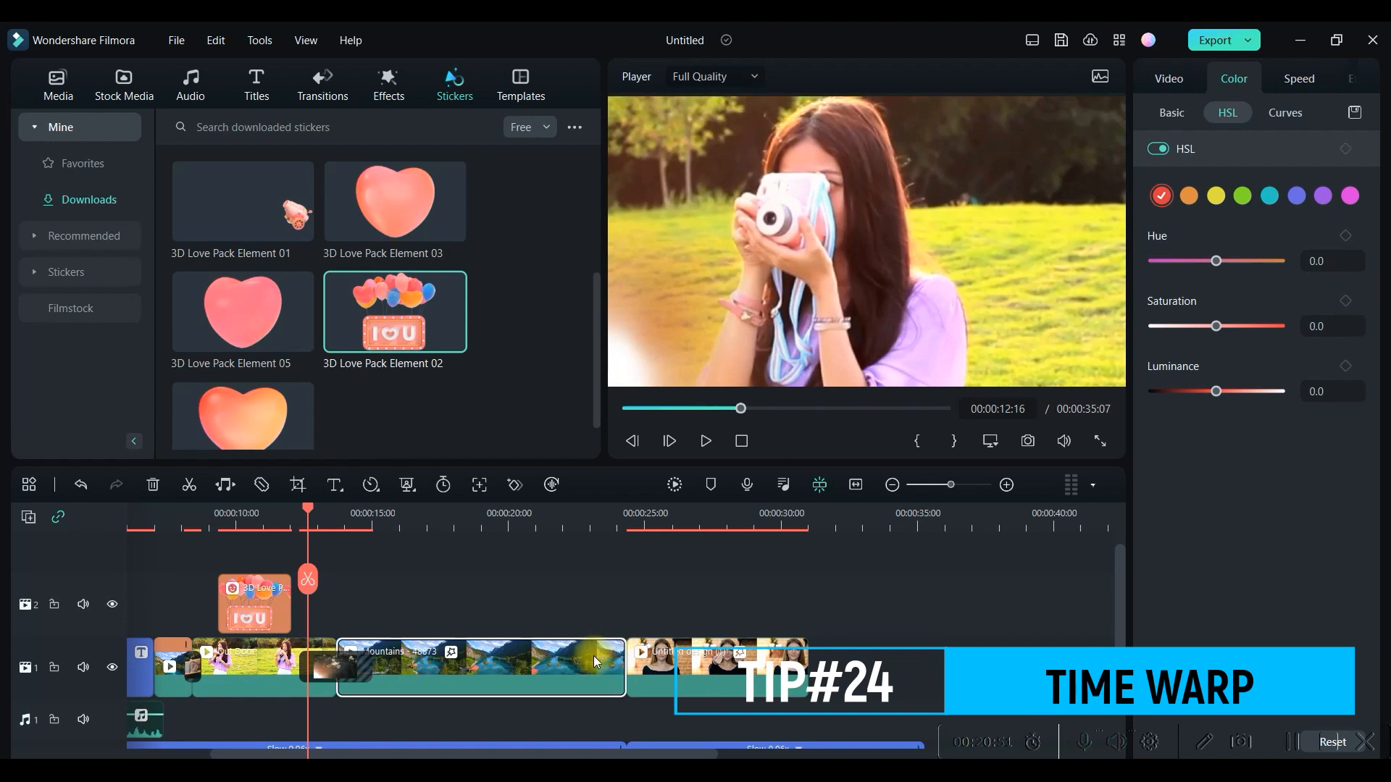
left_click(498, 652)
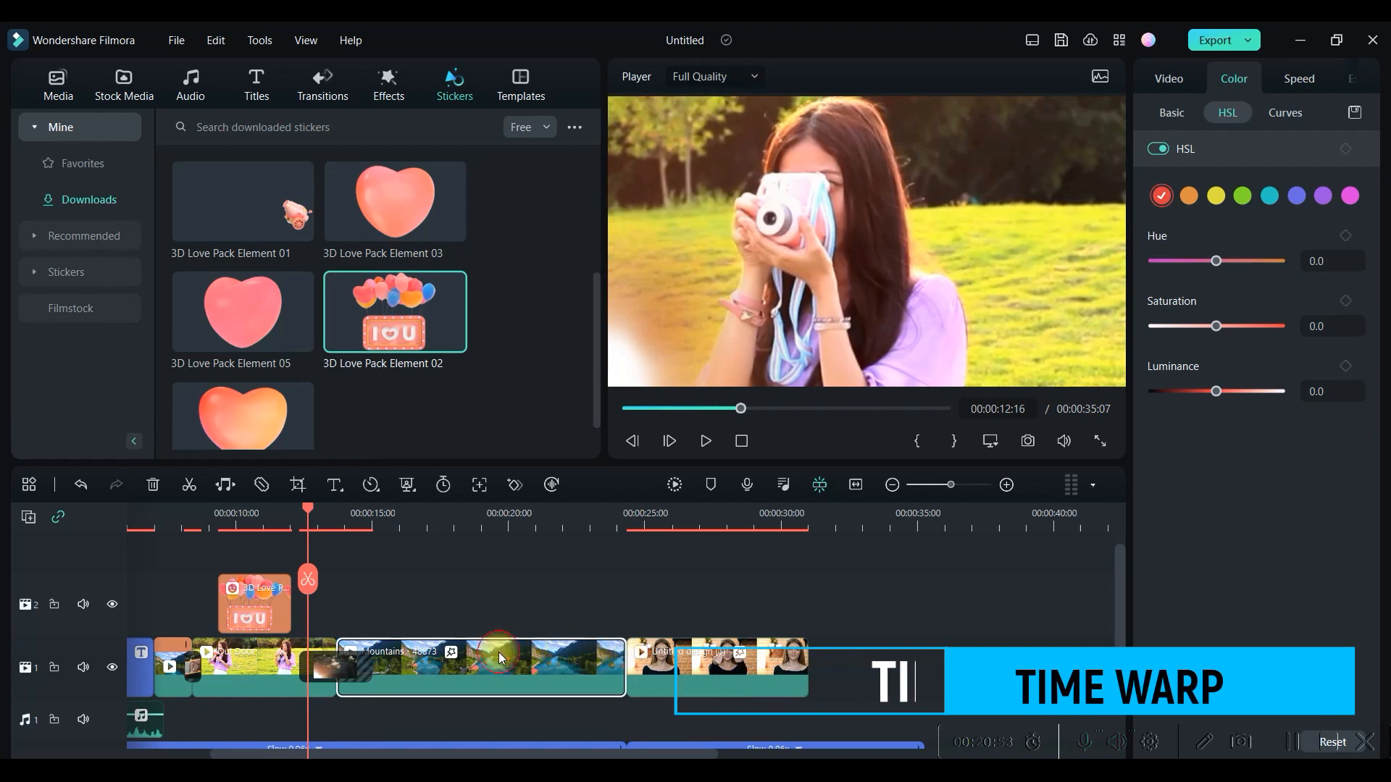
left_click(253, 671)
left_click(1296, 79)
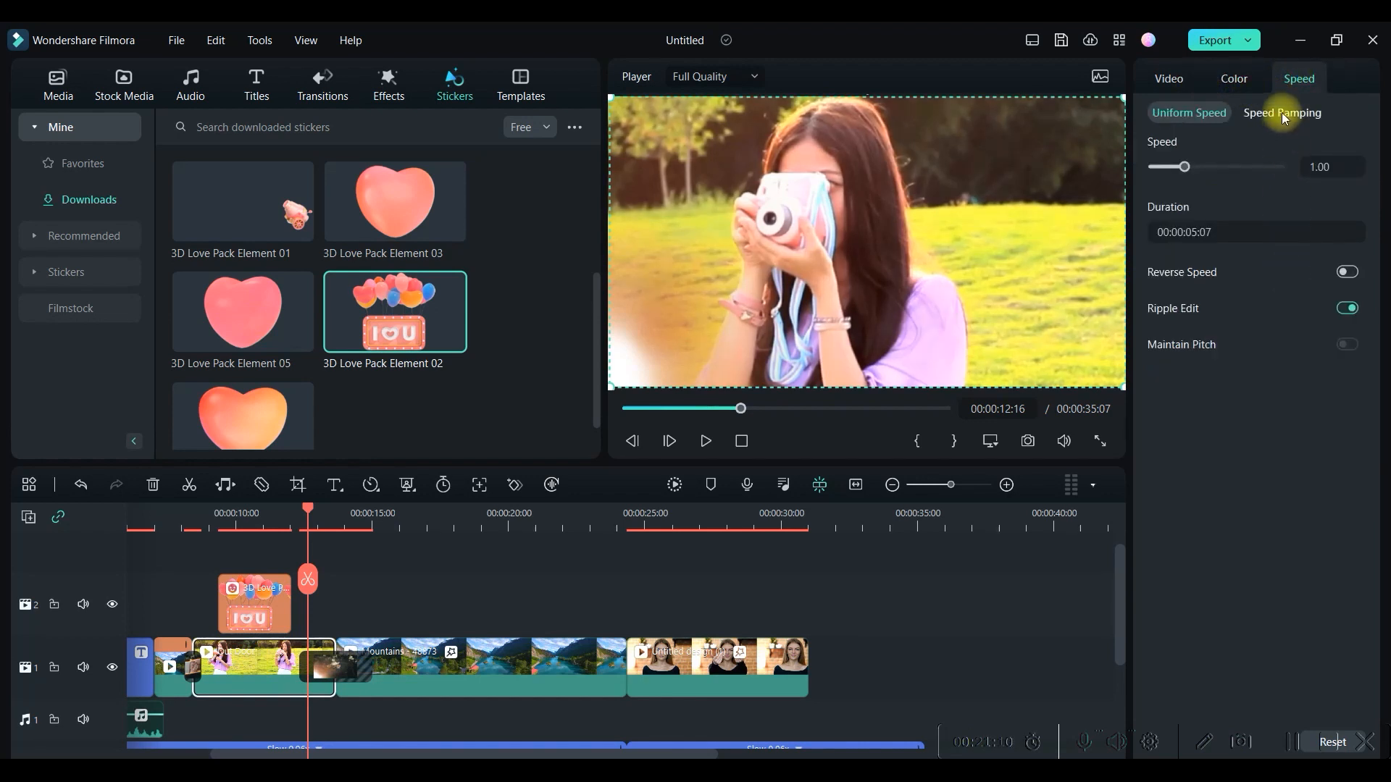
left_click(1282, 113)
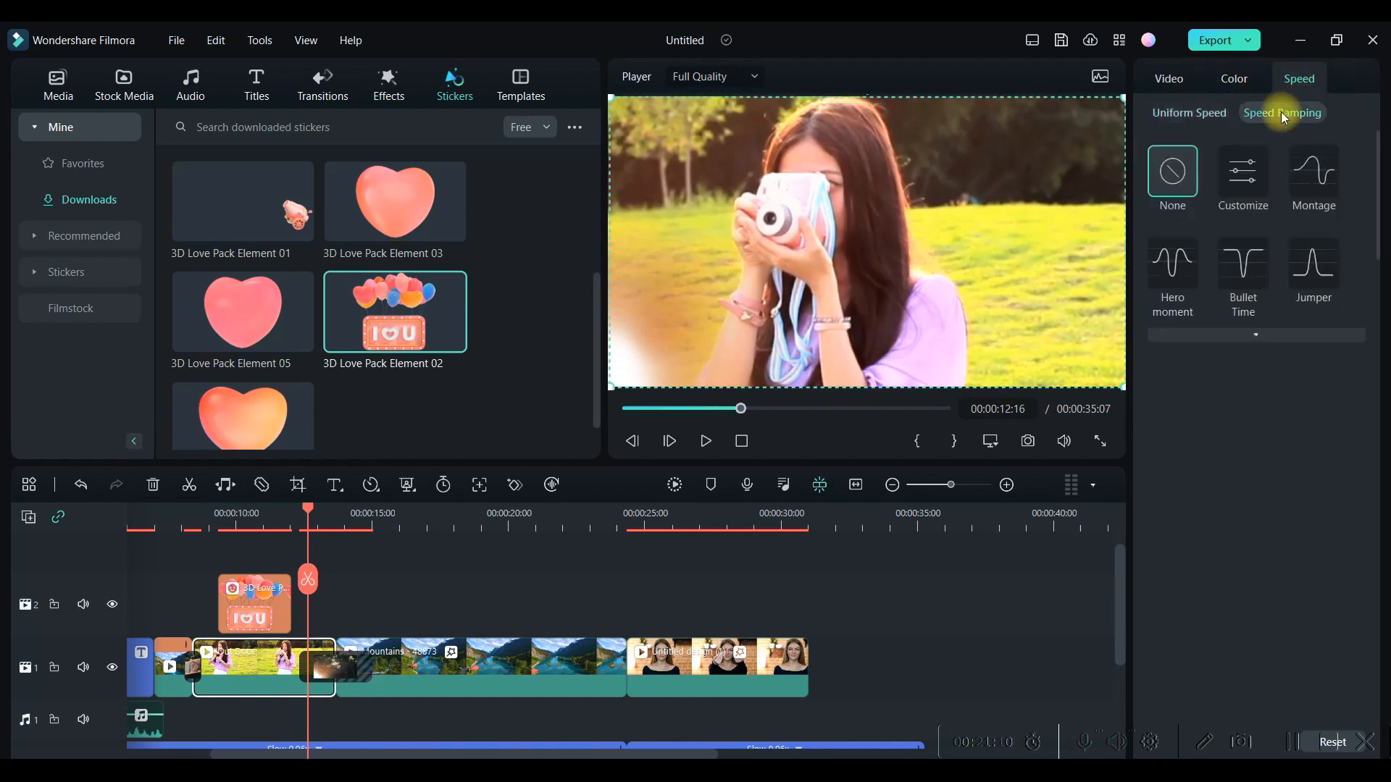
left_click(1245, 173)
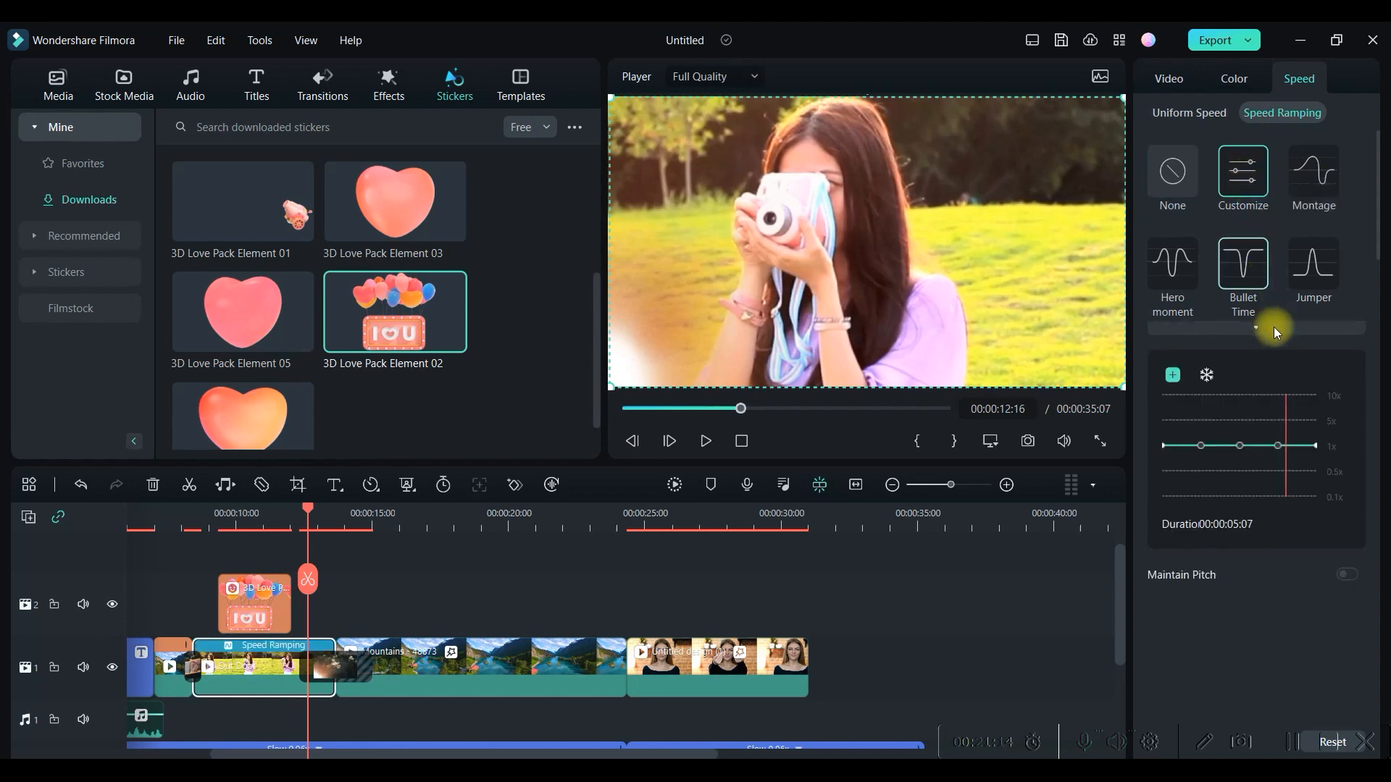
- Shape the speed ramp curve with its first point at about 0.5x, the second at about 5x and the third slightly above 1x
left_click_drag(1200, 444, 1242, 423)
left_click(1276, 444)
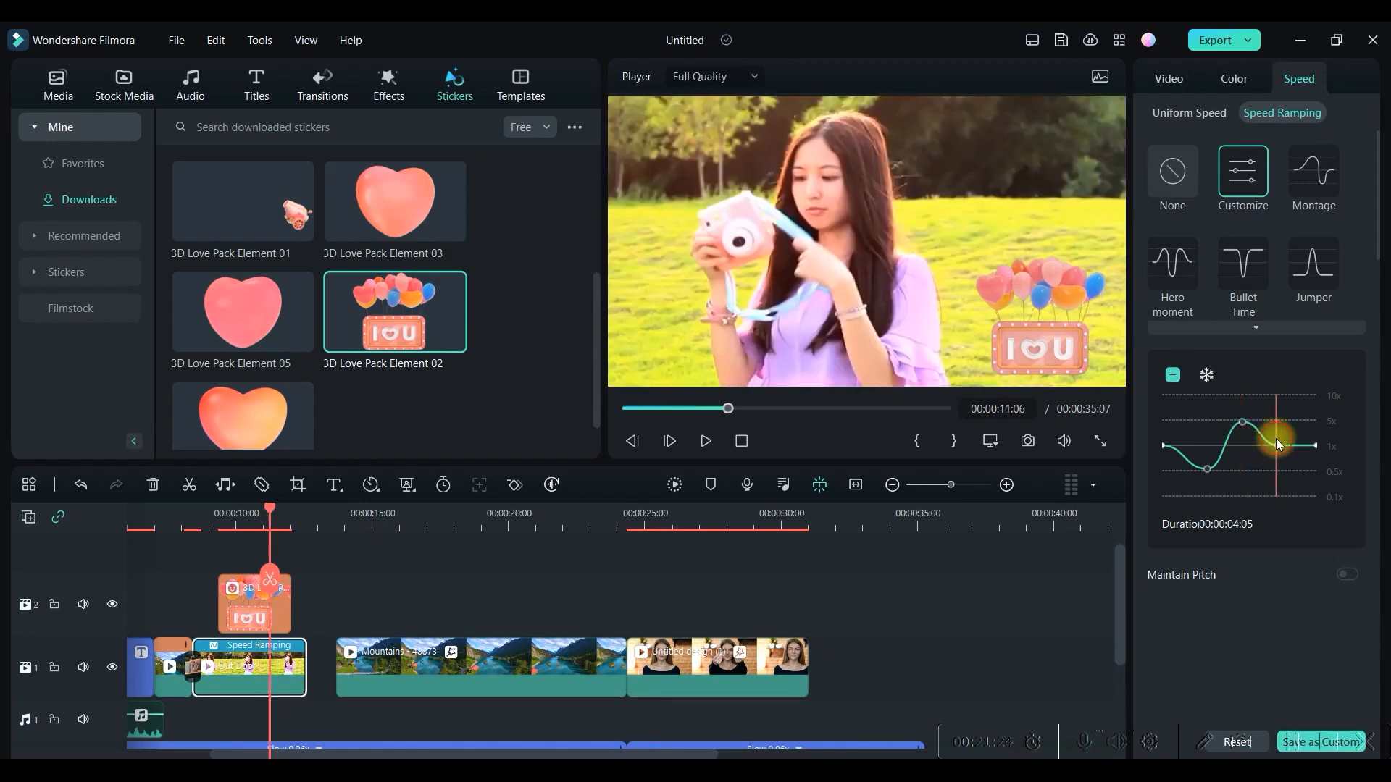
left_click_drag(1276, 445, 1151, 409)
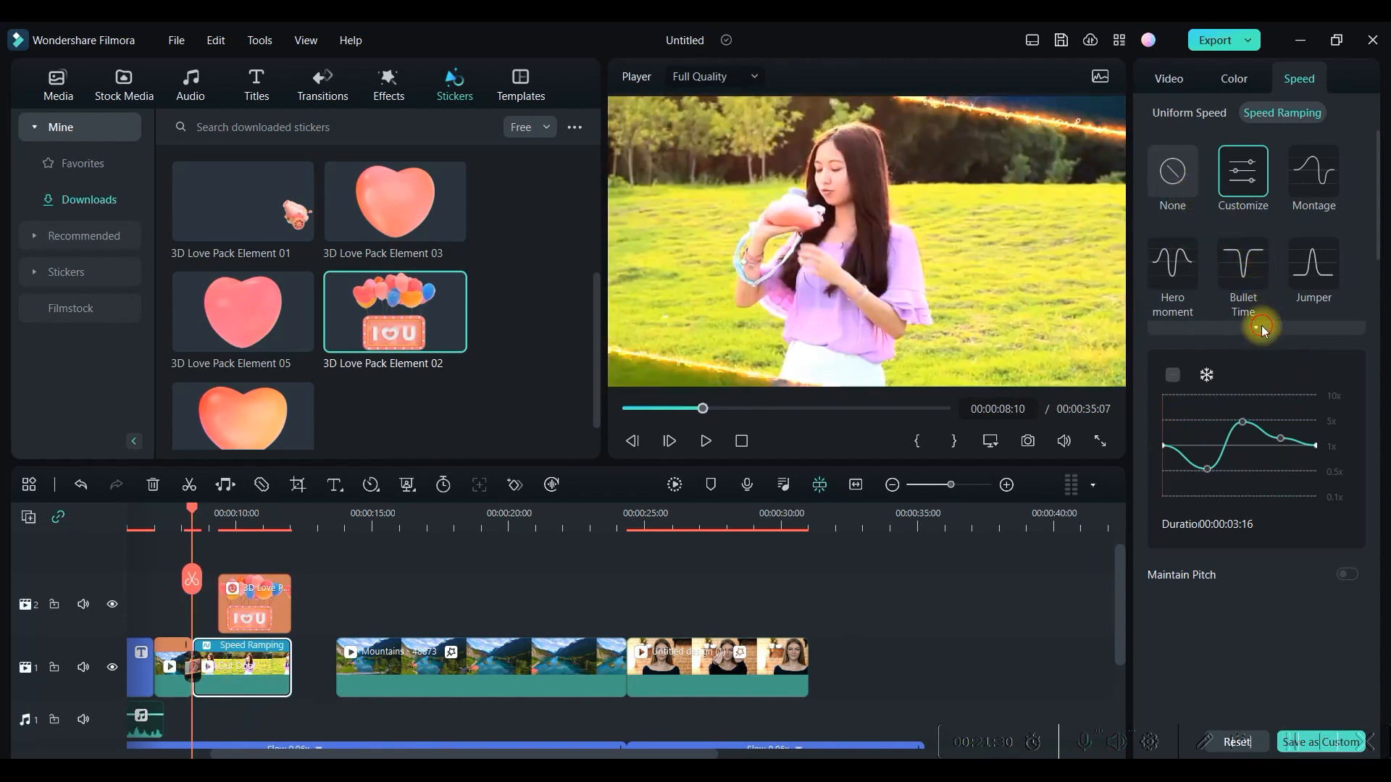
left_click(1261, 329)
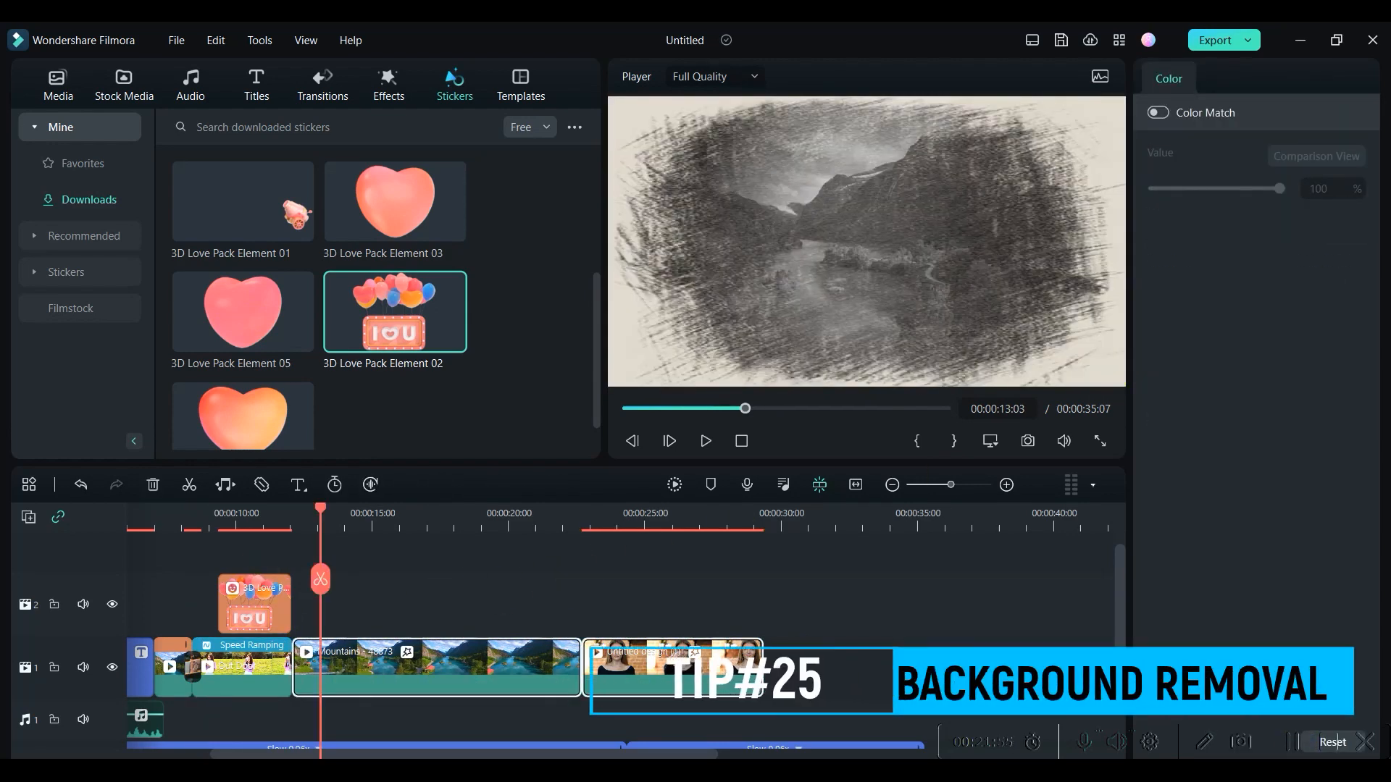
- Play the project media clip of the long-haired woman in the black top
left_click(124, 81)
left_click(57, 83)
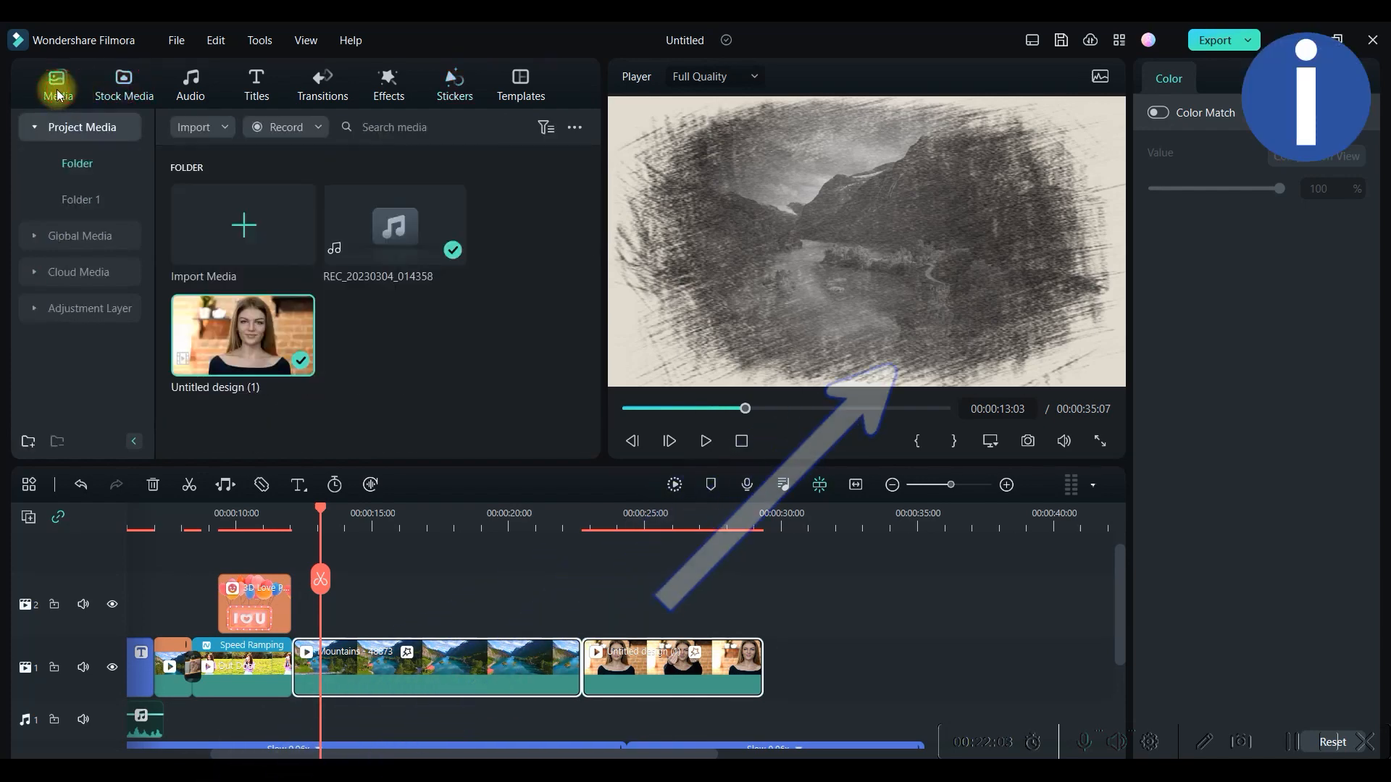
left_click(263, 319)
left_click(705, 441)
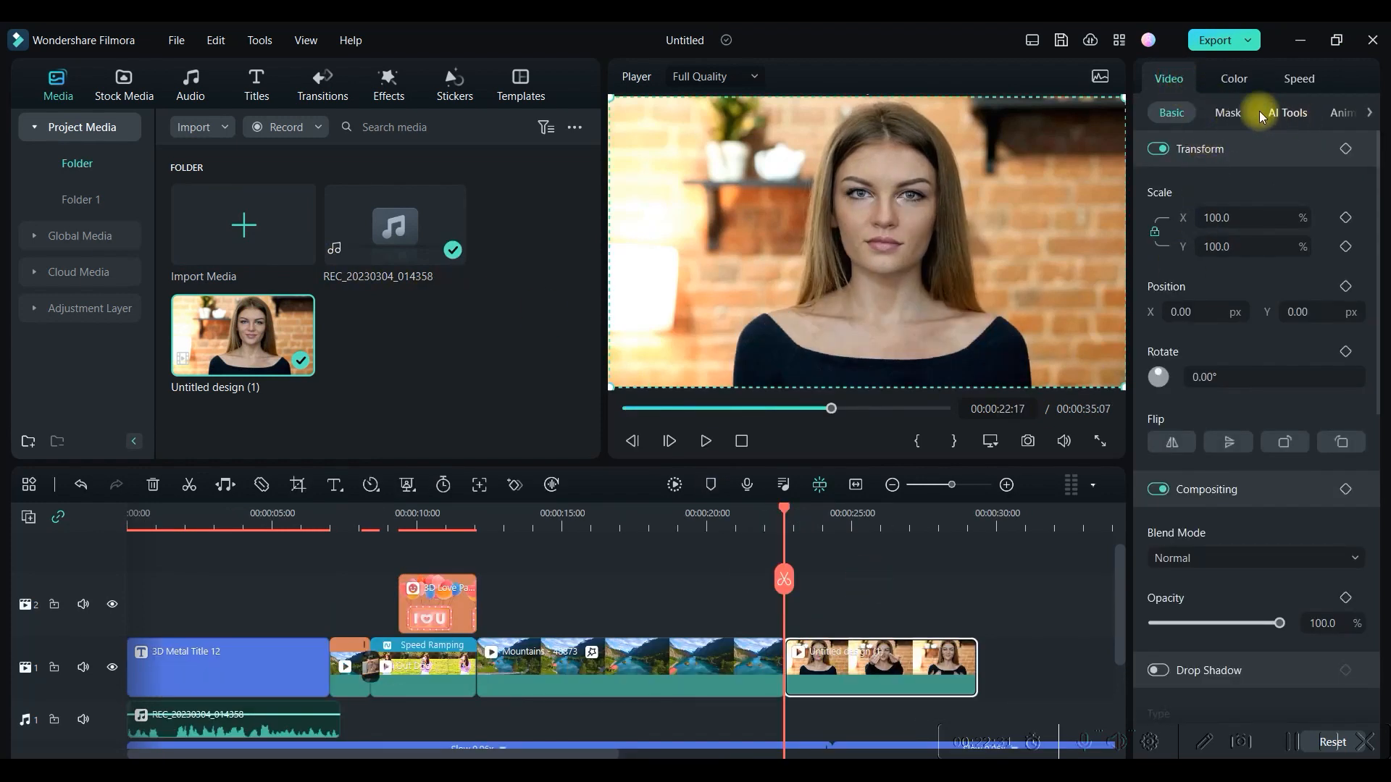
- Try a heart mask and a rectangle mask positioned over the face in the woman's clip
left_click(1235, 118)
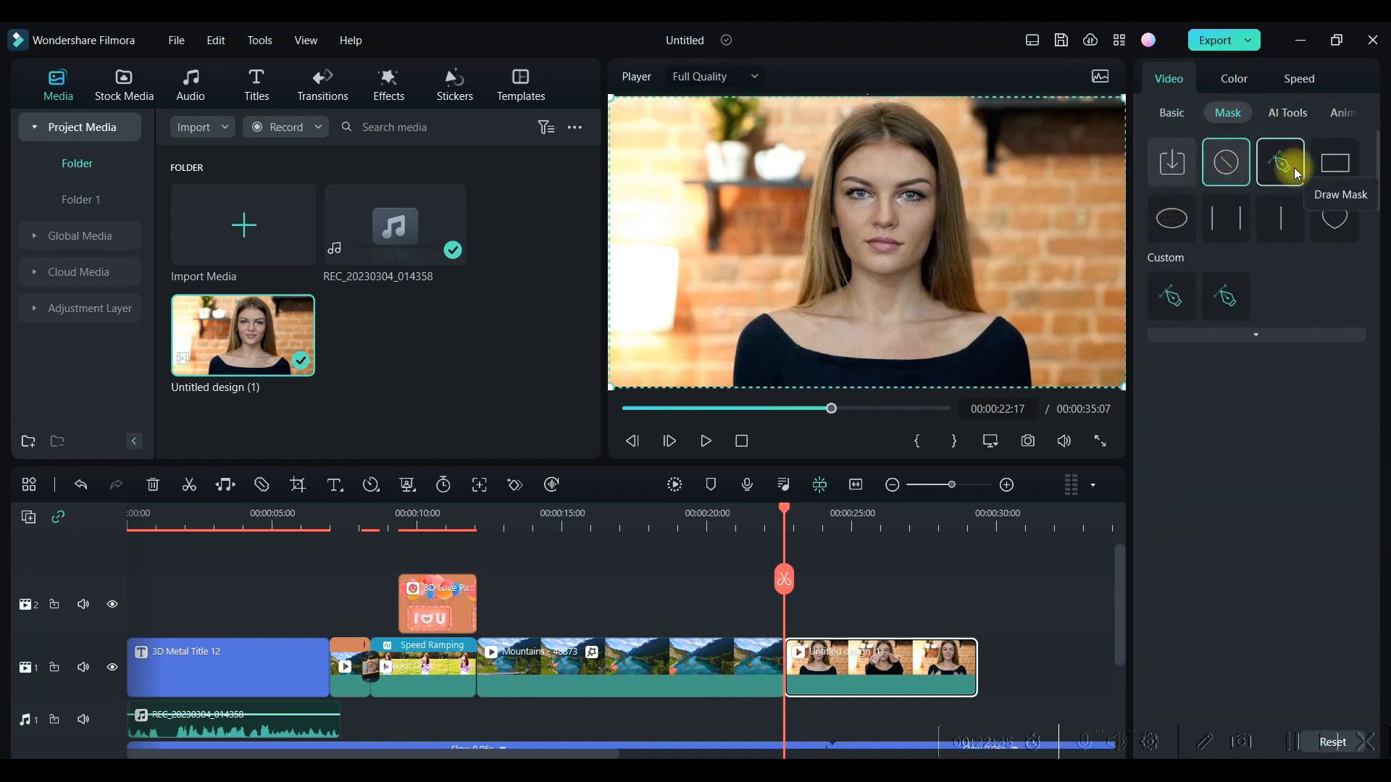
left_click(1341, 218)
left_click_drag(910, 239, 912, 206)
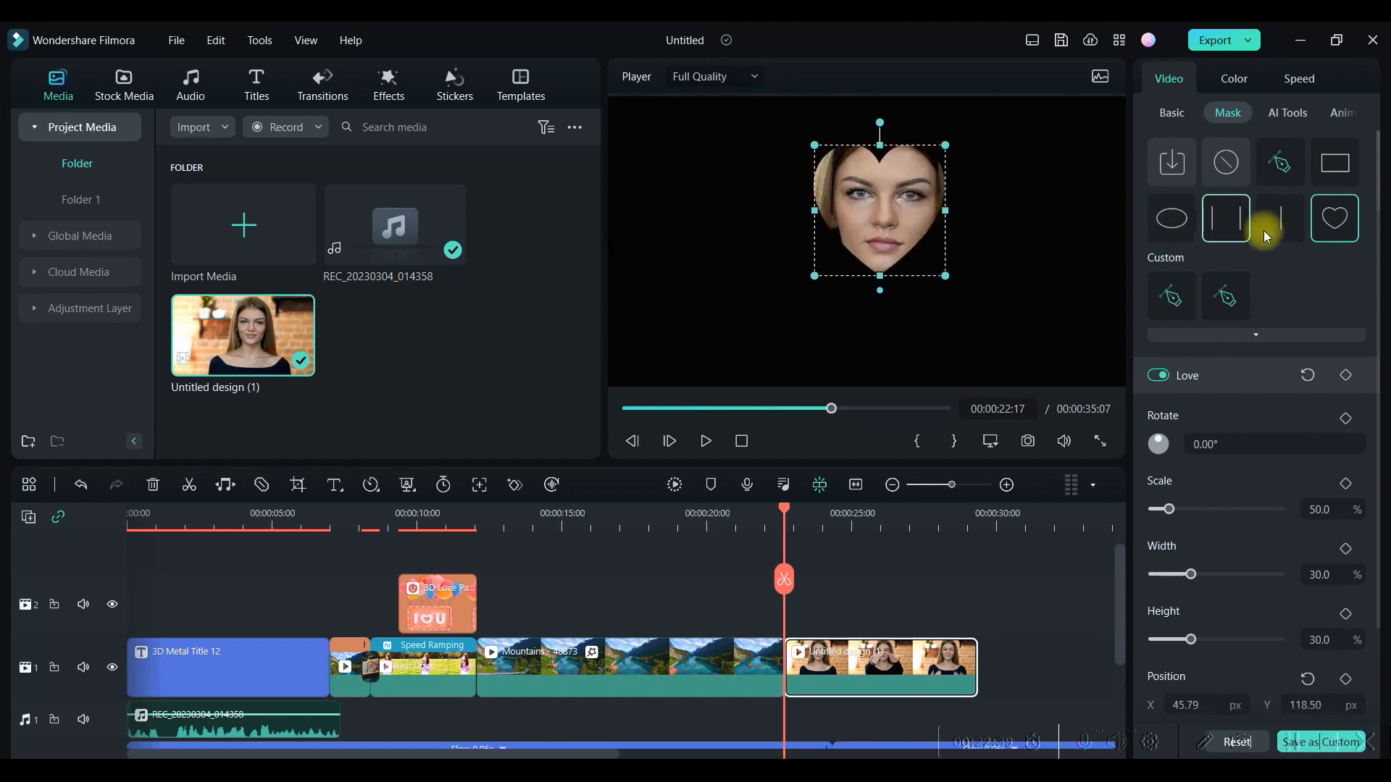
left_click(1335, 161)
left_click_drag(879, 249, 897, 212)
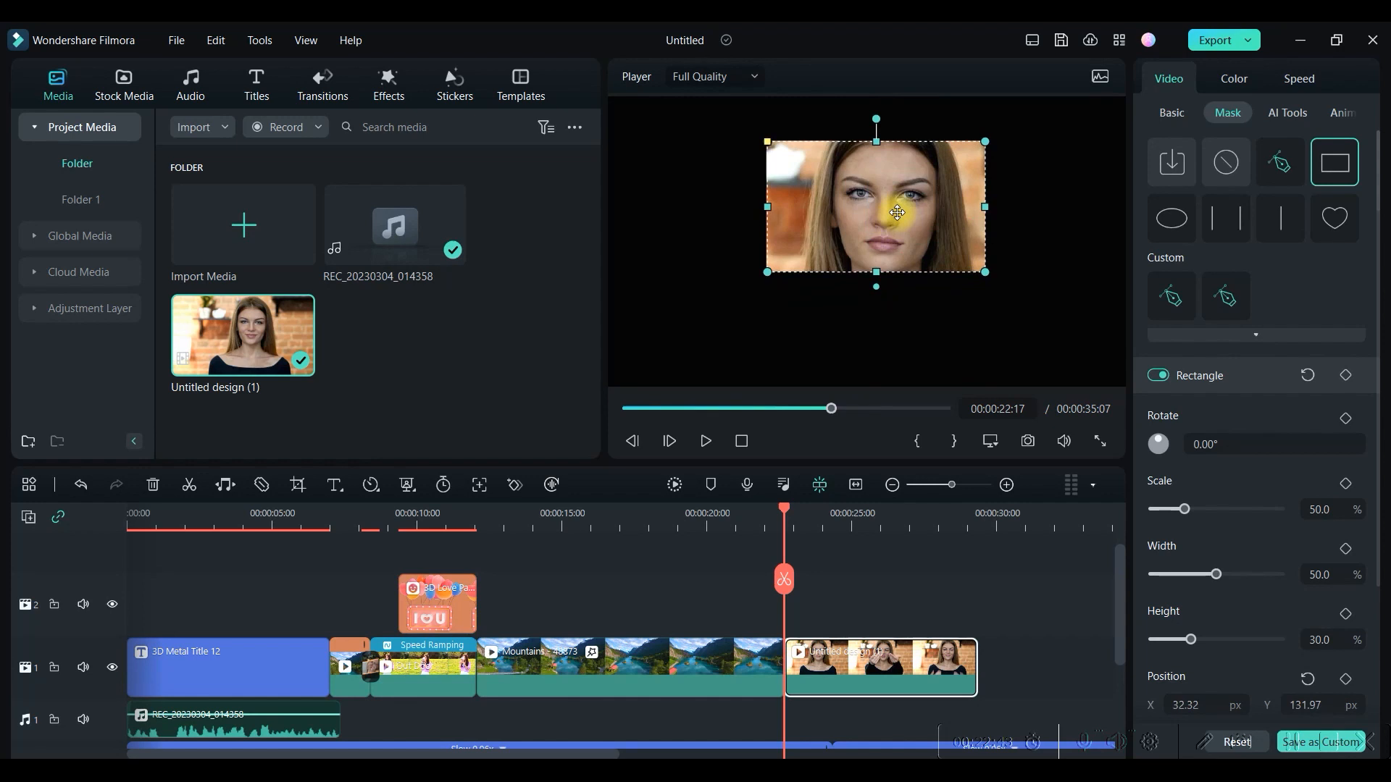
- Remove the background of the woman's clip with AI Portrait and place it on video track 2 above the start of the Mountains clip
left_click(1287, 113)
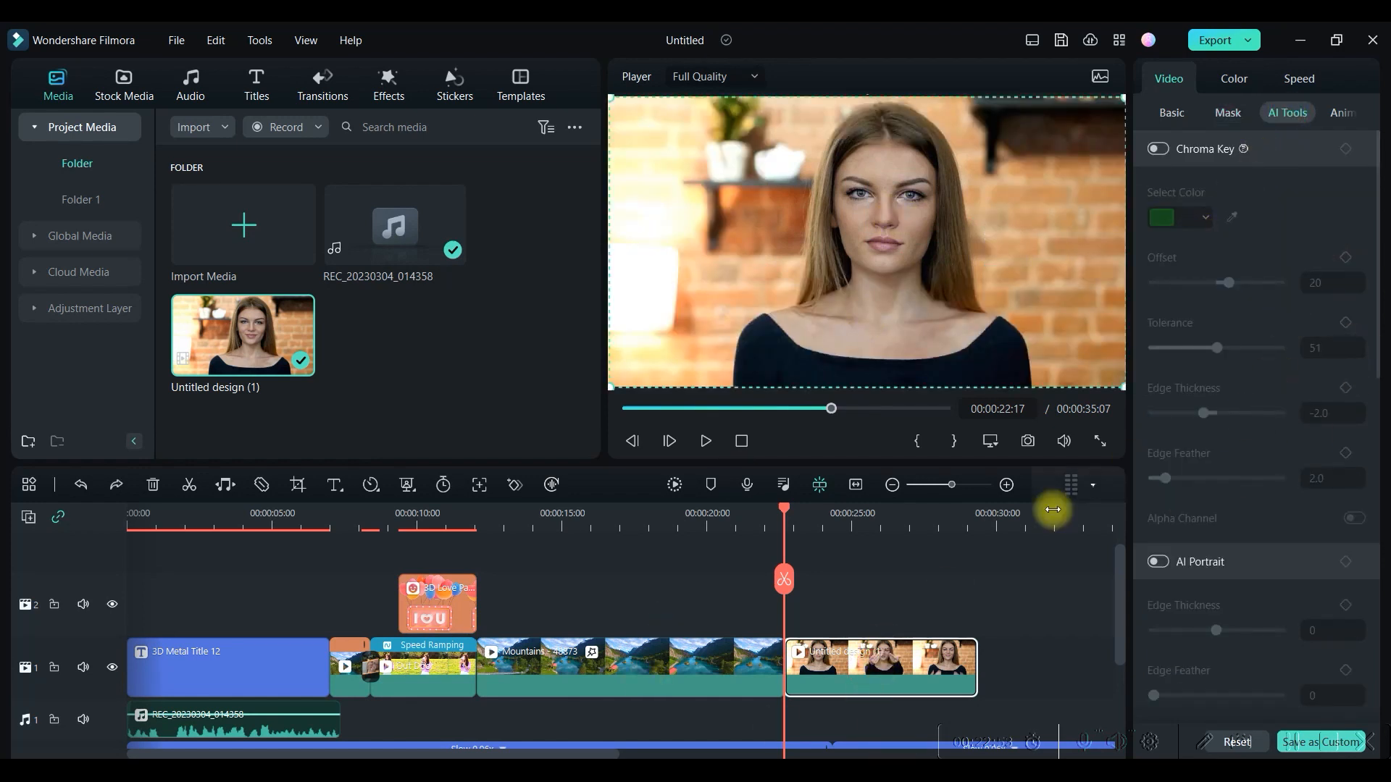
left_click(1157, 562)
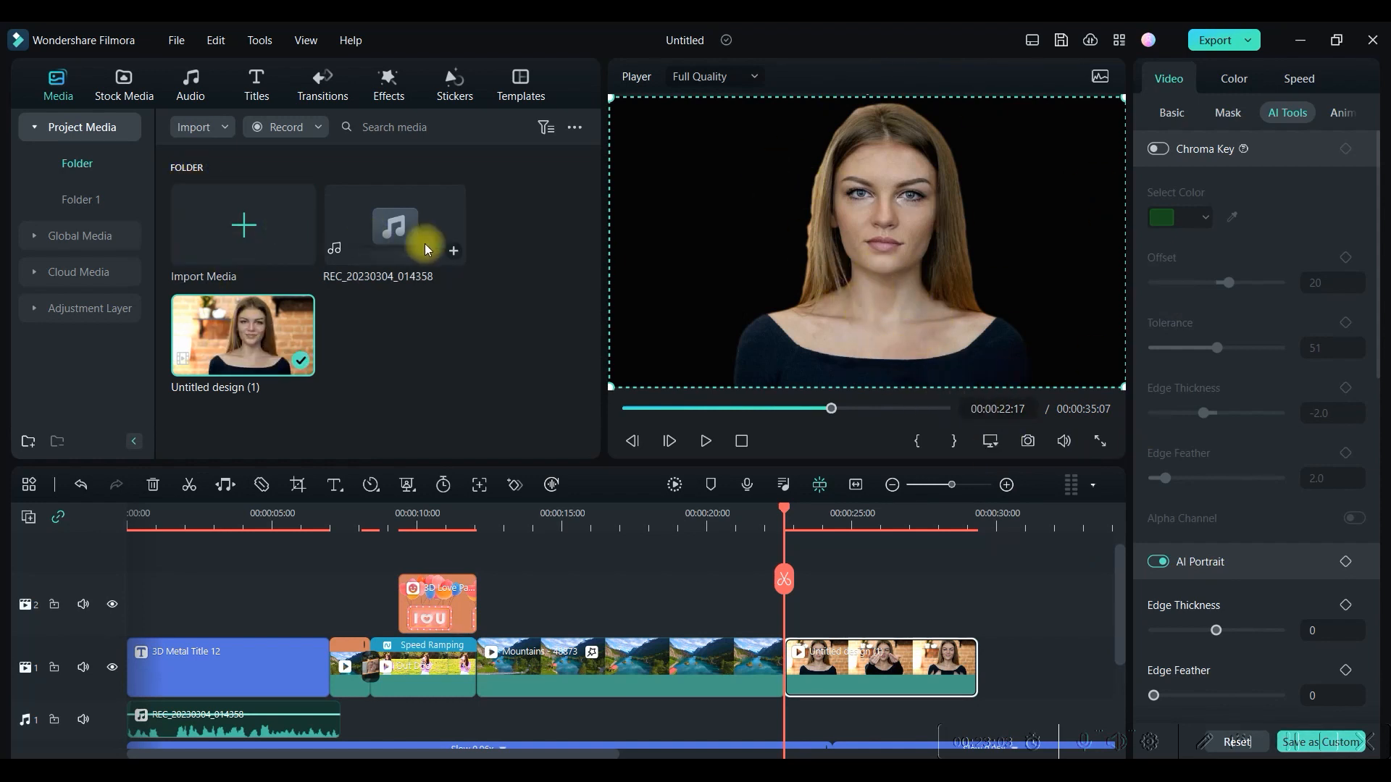
left_click_drag(865, 675, 568, 623)
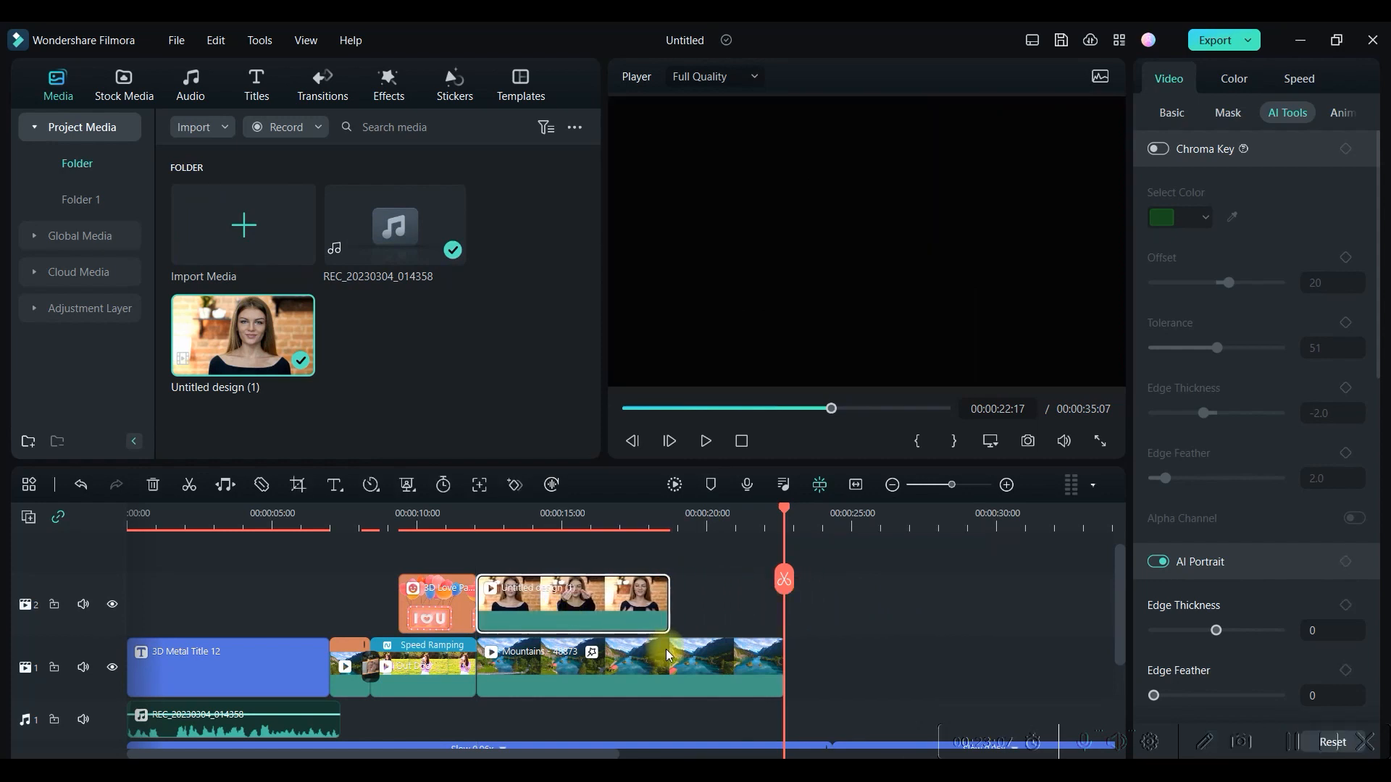
- Trim the end of the Mountains clip to match the end of the woman's clip, and play the composite
left_click(688, 661)
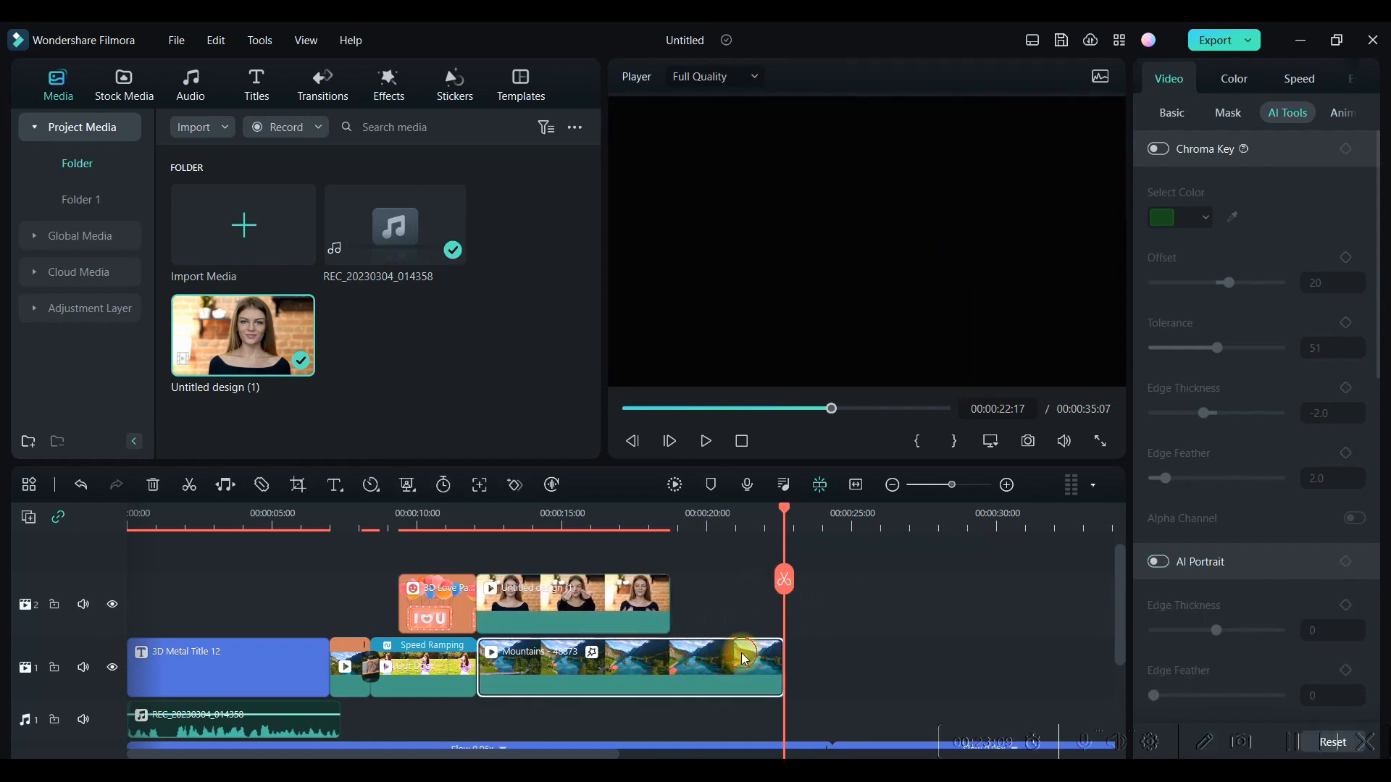
left_click_drag(782, 661, 669, 655)
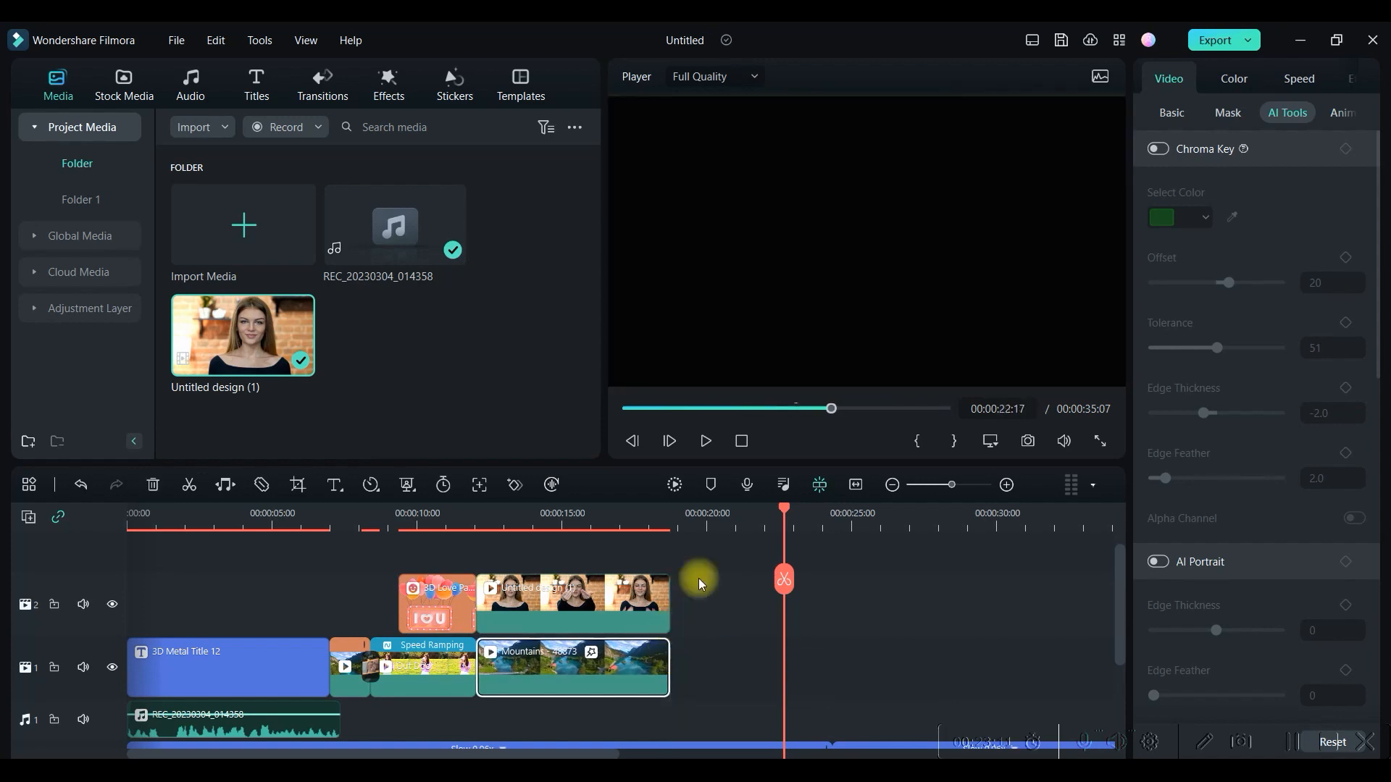
left_click_drag(723, 519, 467, 554)
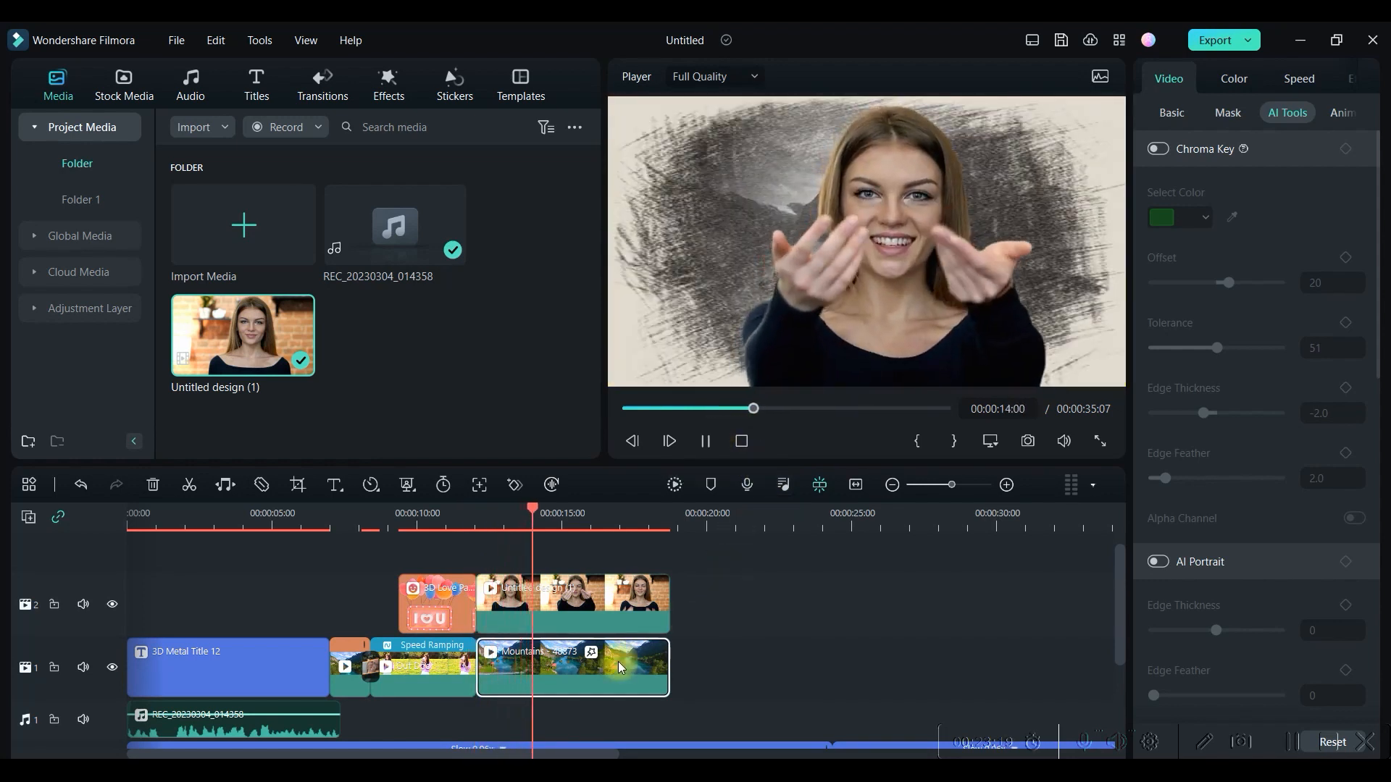
key("space")
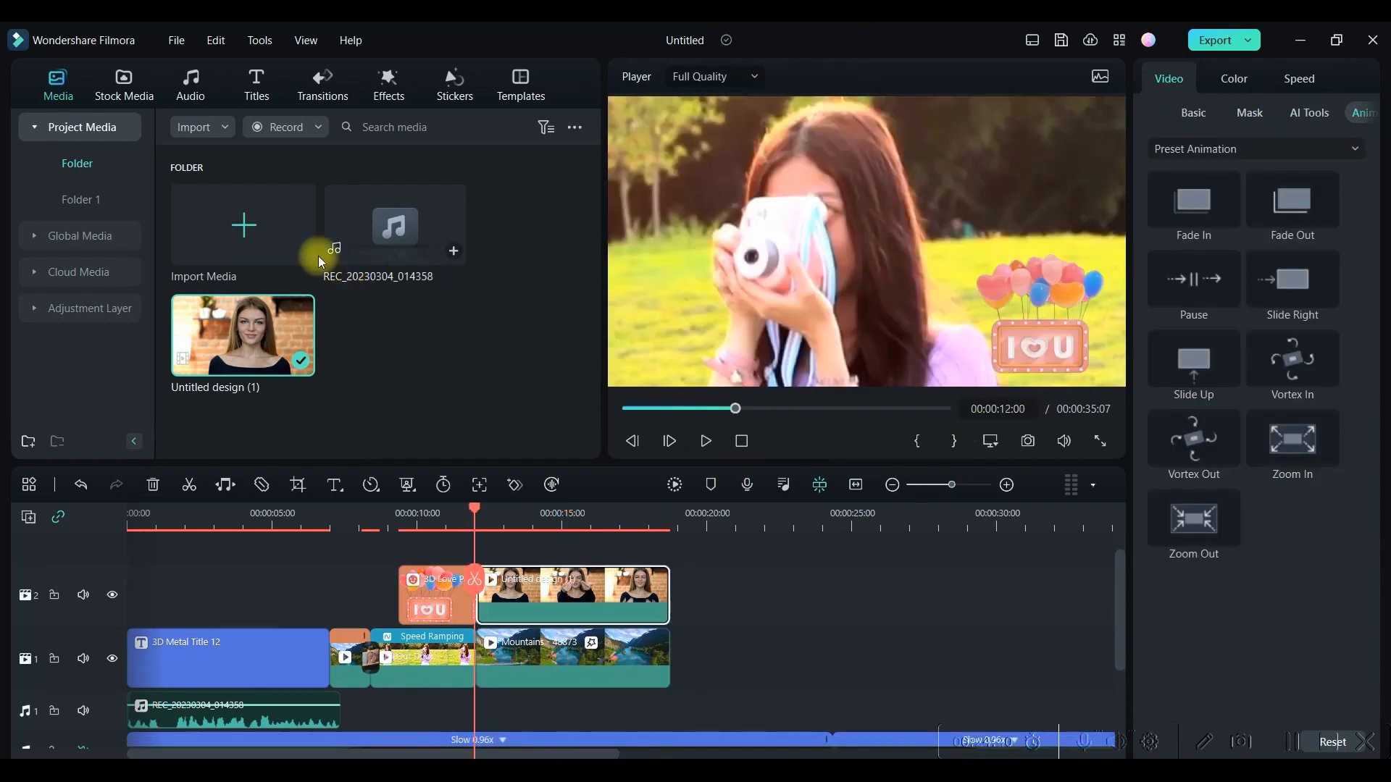
- Add the purple particle video from Pexels after the Mountains clip, and align the woman's clip on track 2 with its start
left_click(126, 83)
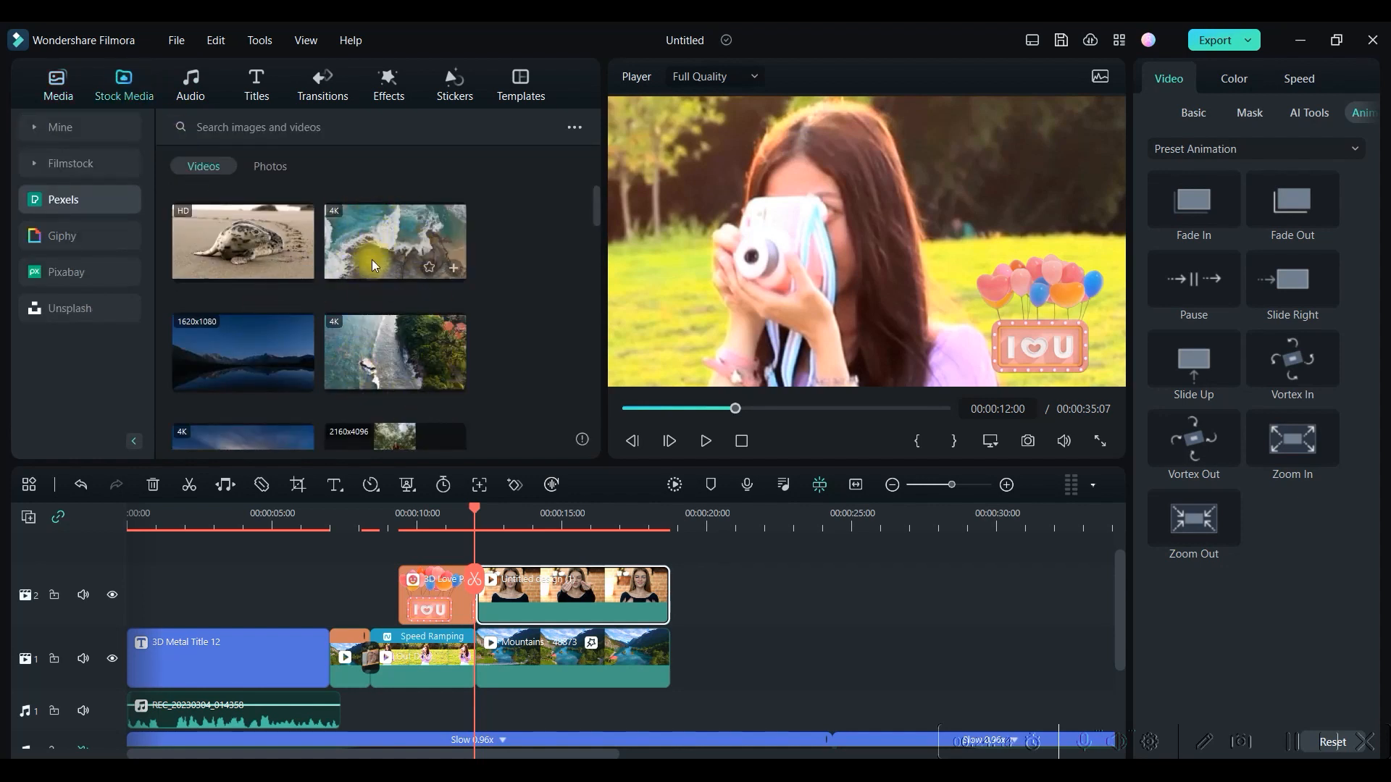
scroll(336, 241, "down", 3)
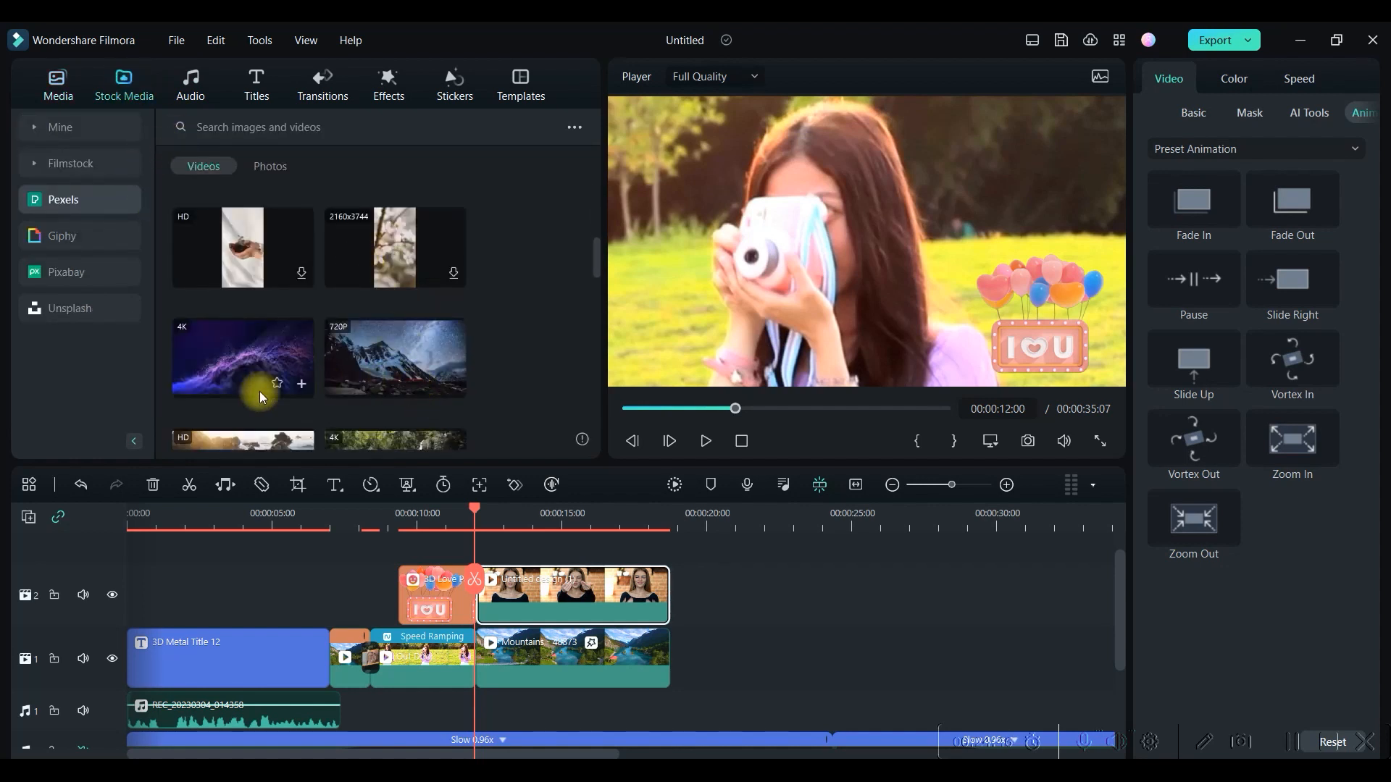
left_click_drag(253, 384, 679, 643)
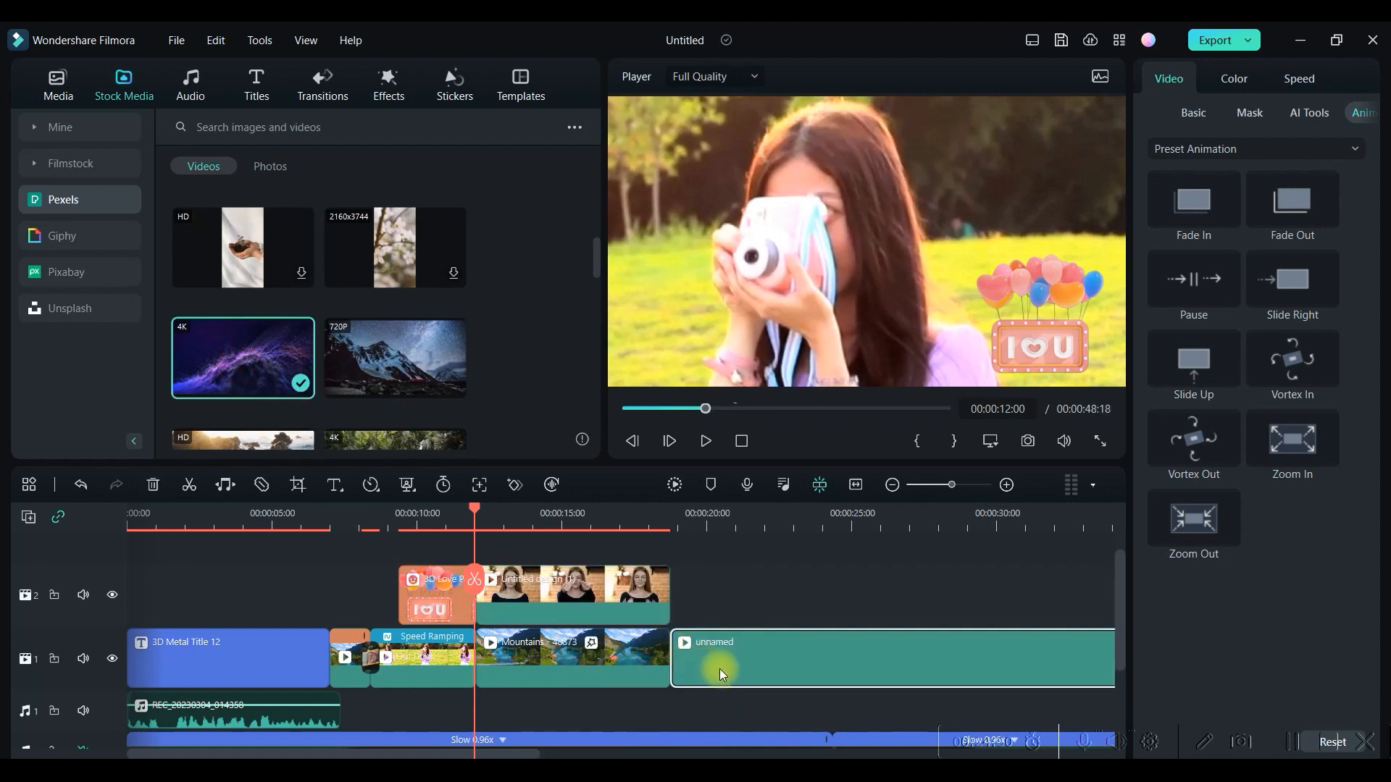
left_click_drag(652, 591, 866, 599)
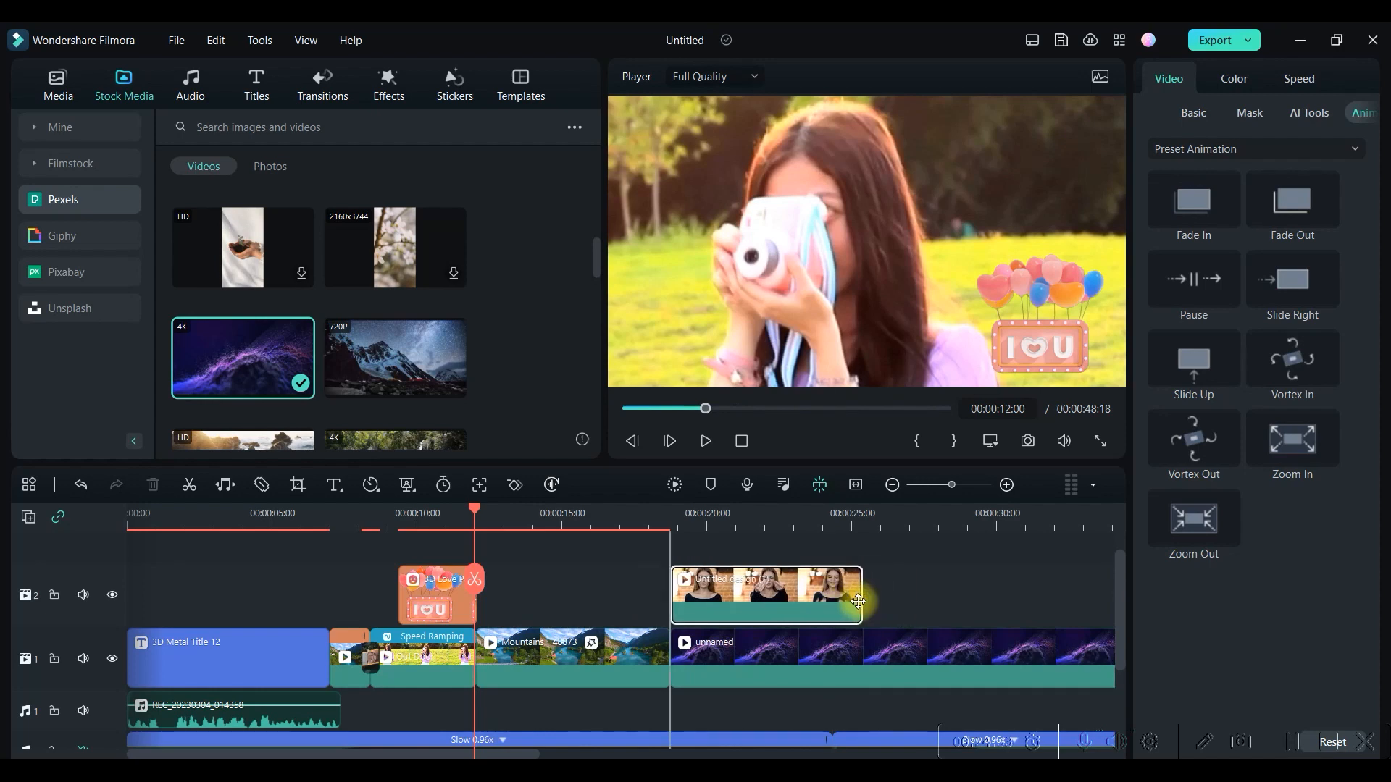
- Play the woman's clip over the purple particle background, and browse more Pexels background videos
left_click_drag(474, 515, 693, 559)
left_click(704, 441)
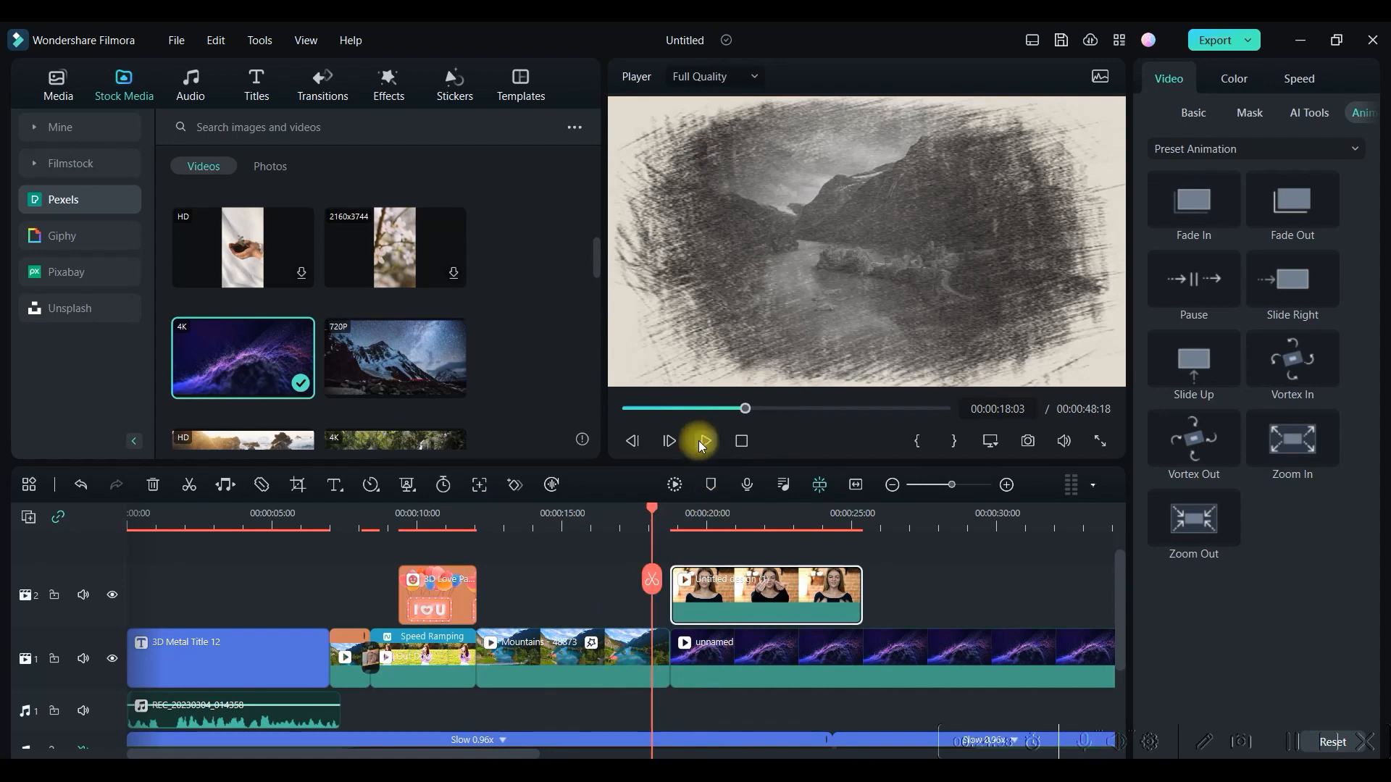
left_click(702, 442)
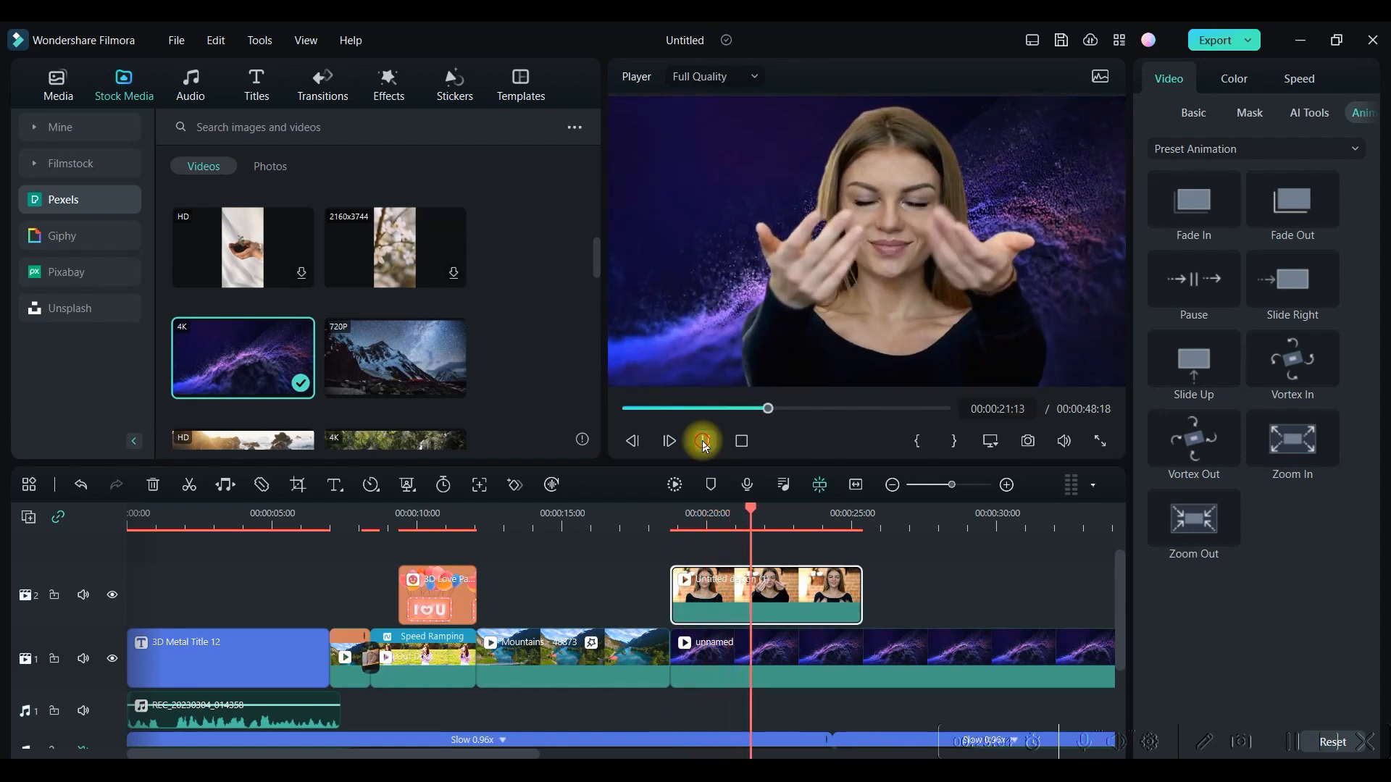
key("space")
scroll(365, 229, "down", 1)
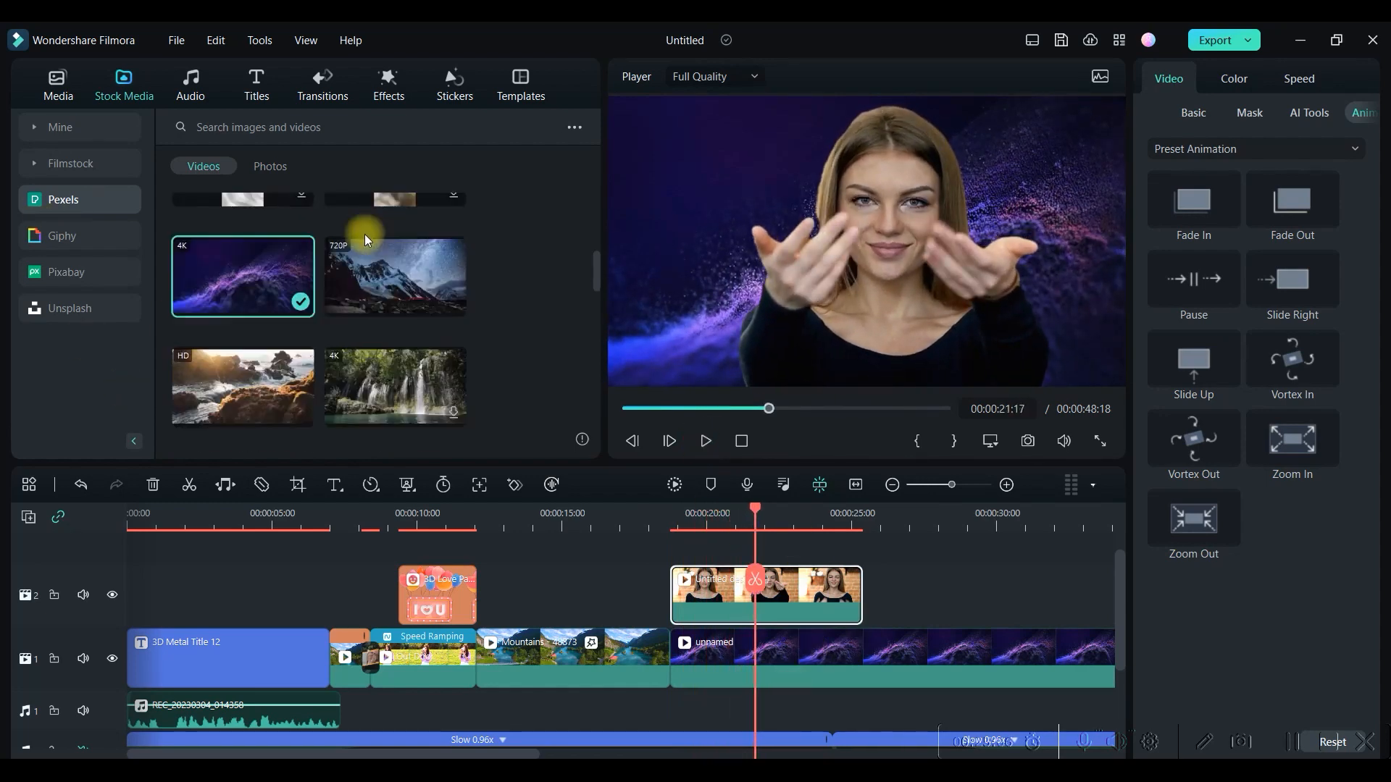
scroll(414, 346, "down", 2)
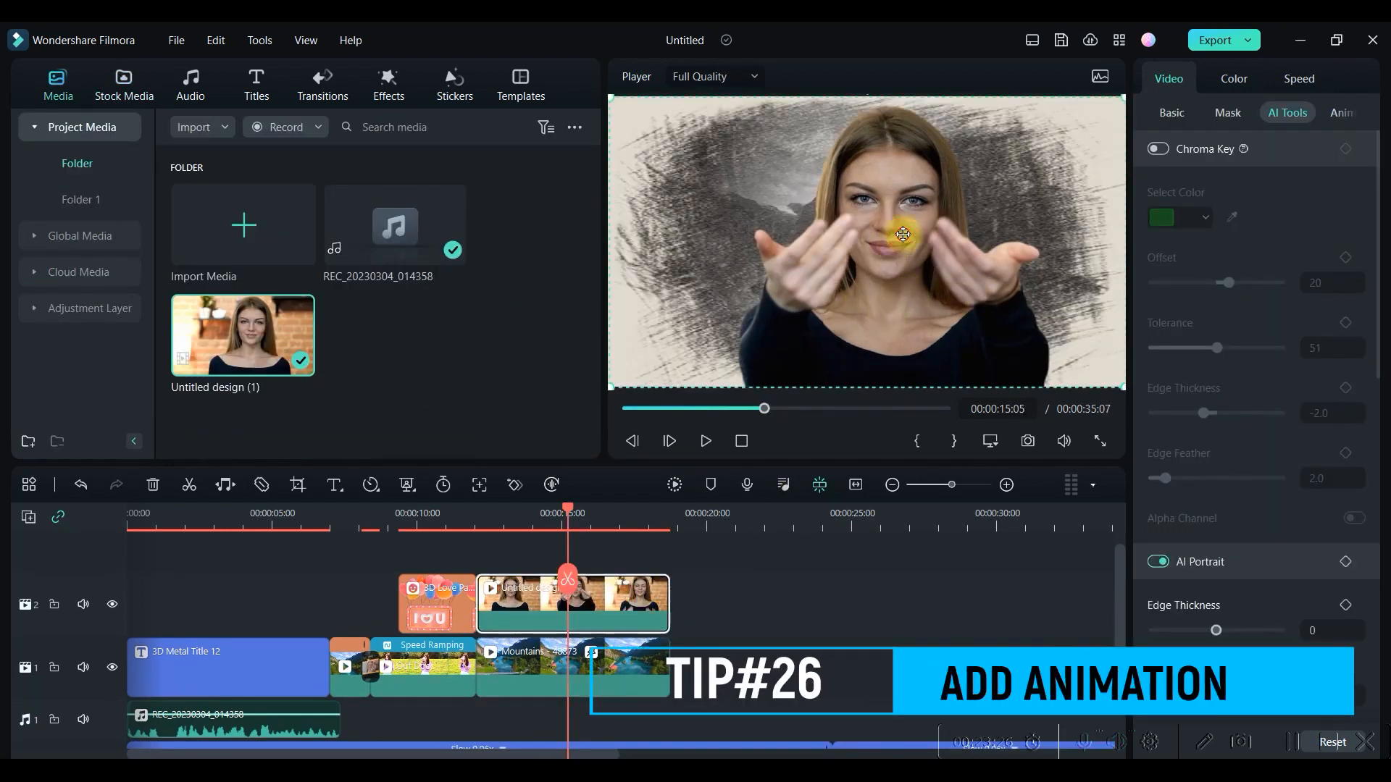
- Examine the preset animations and the animation categories available for the woman's clip
left_click(1369, 113)
left_click(1319, 112)
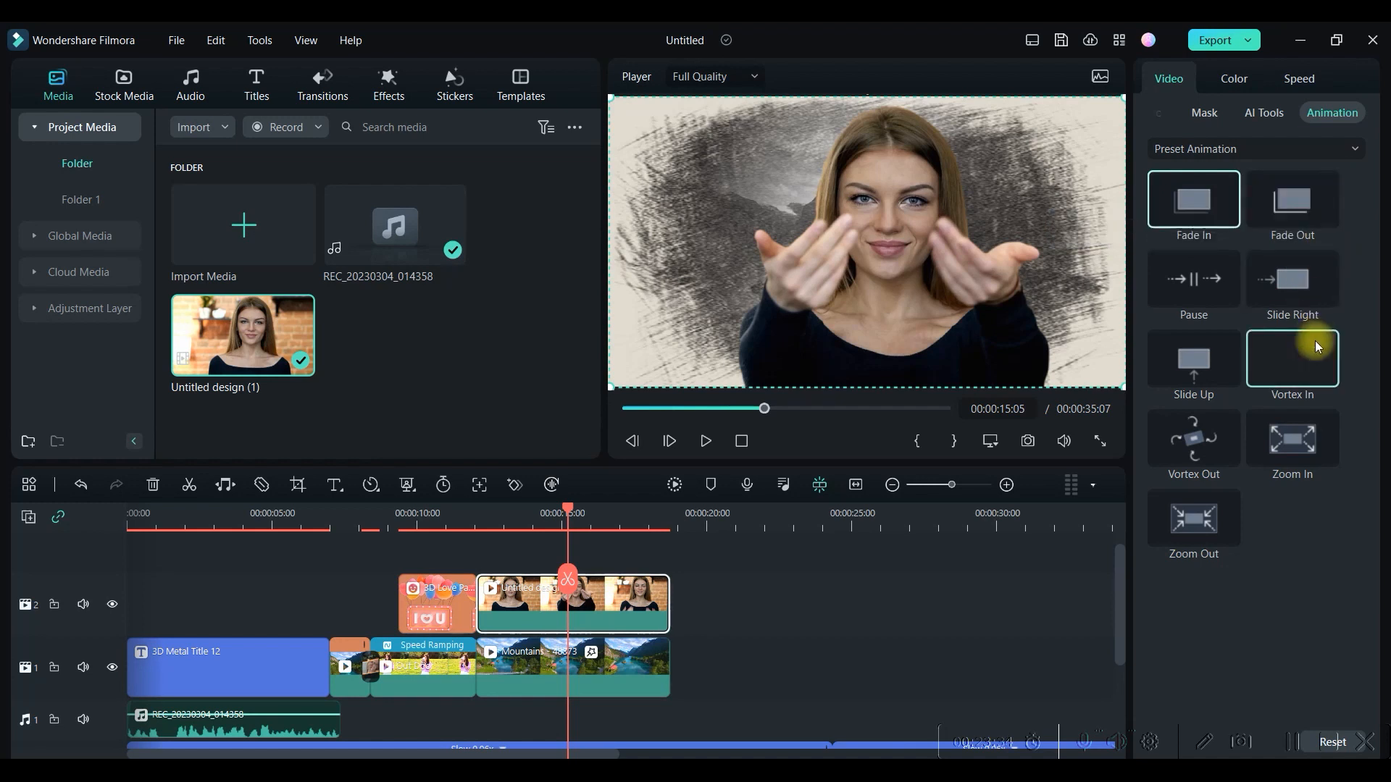
left_click(1354, 149)
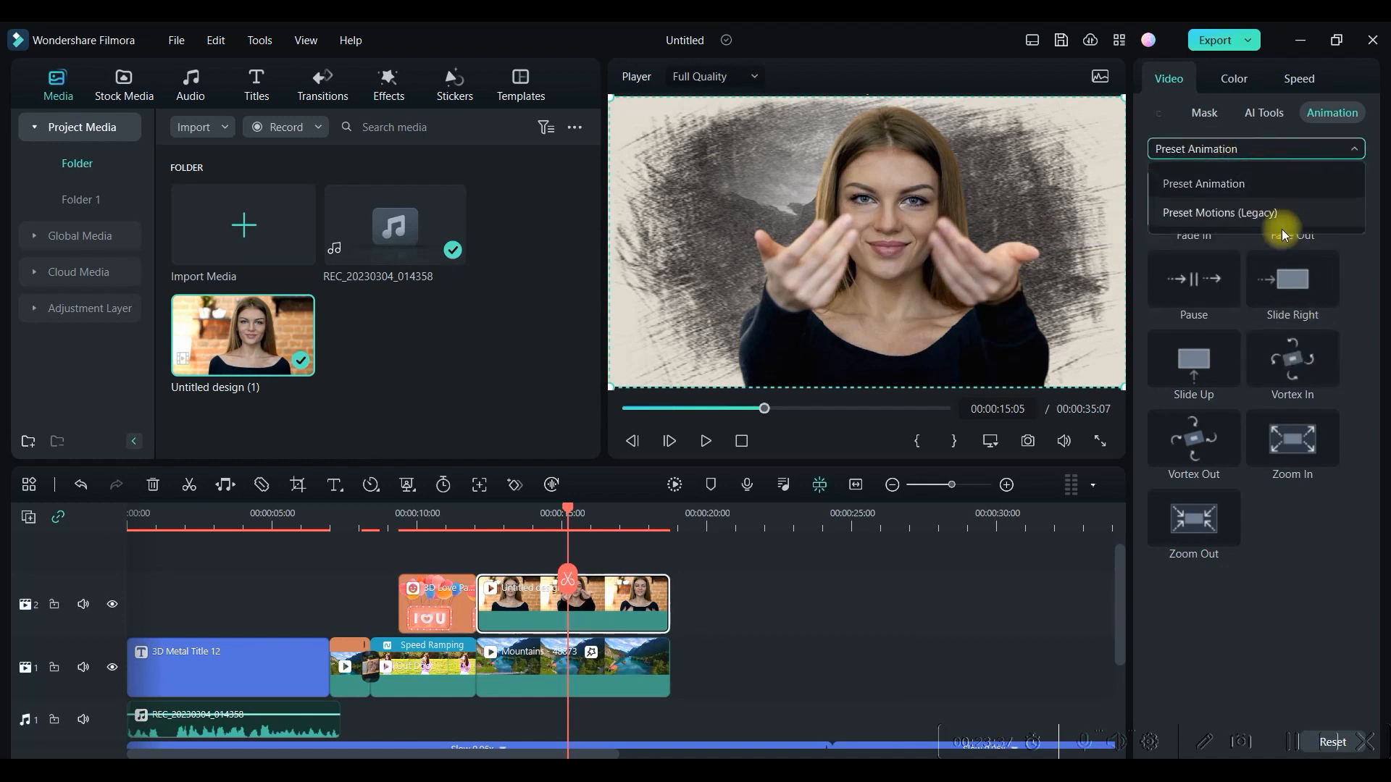
left_click(1261, 538)
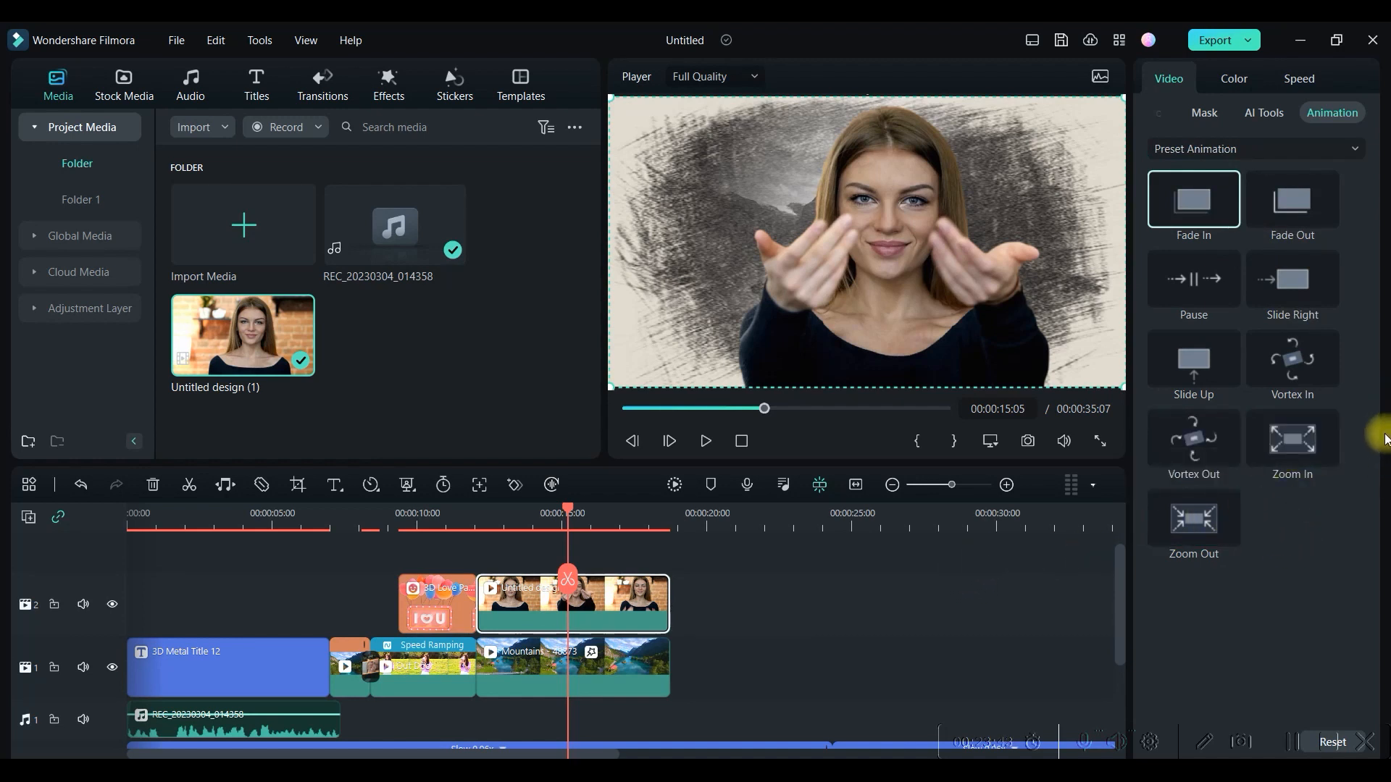
- Apply the Vortex In preset animation to the I love U balloon sticker
left_click(449, 604)
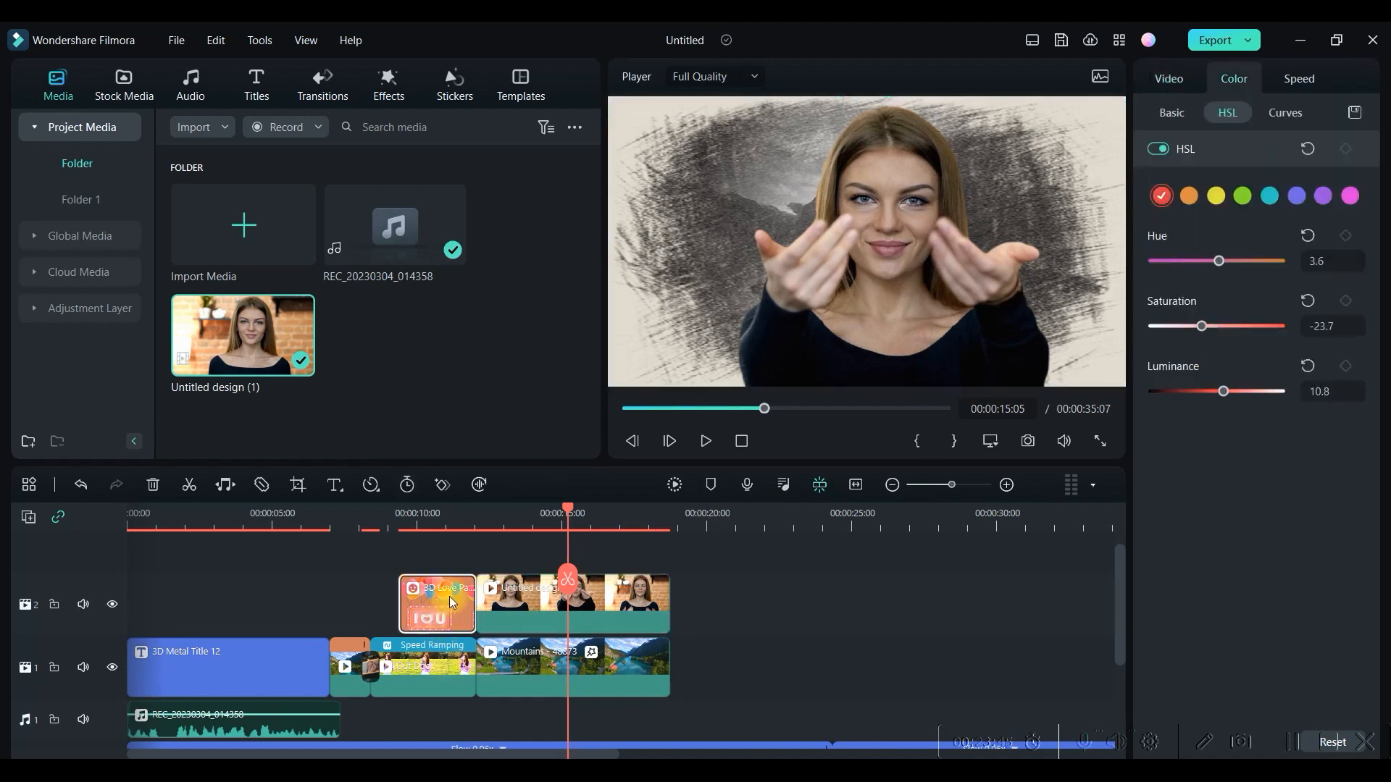
double_click(450, 602)
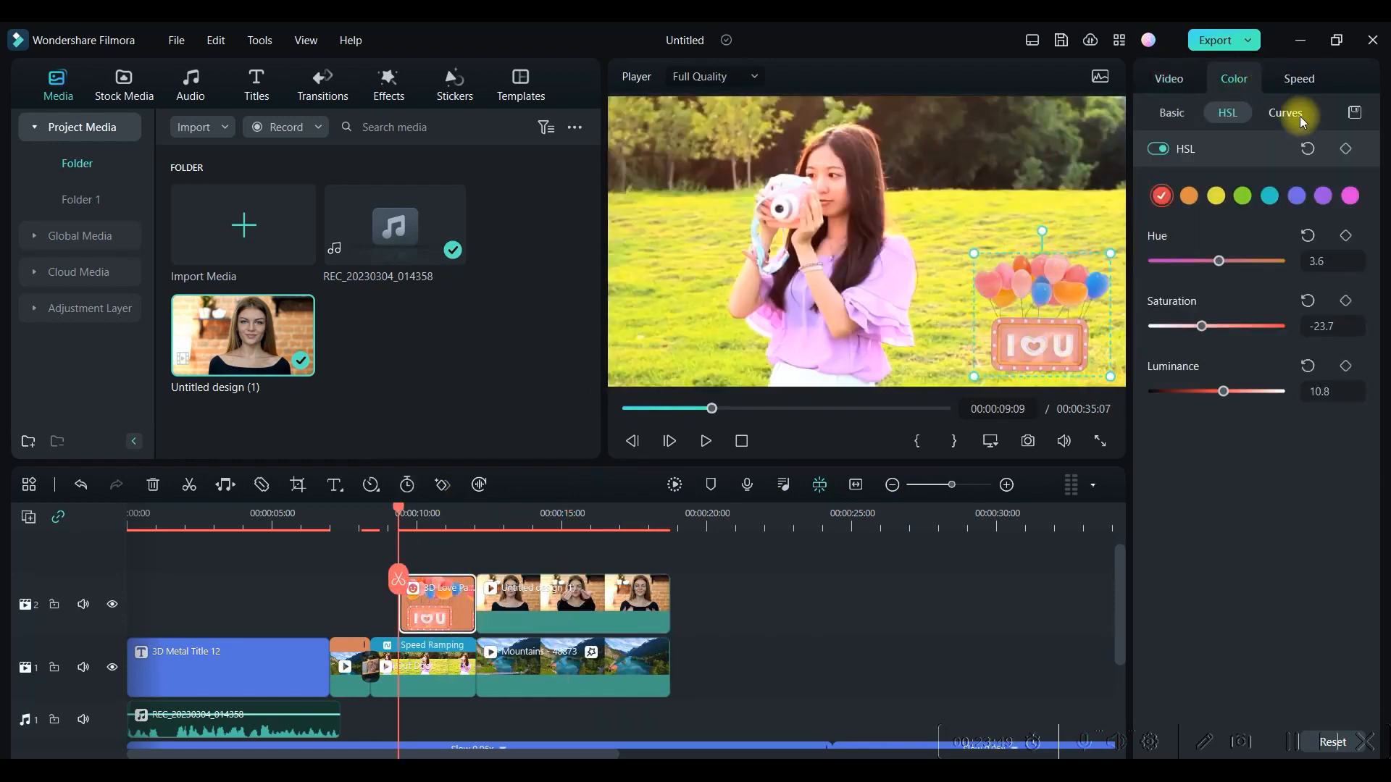
left_click(1193, 82)
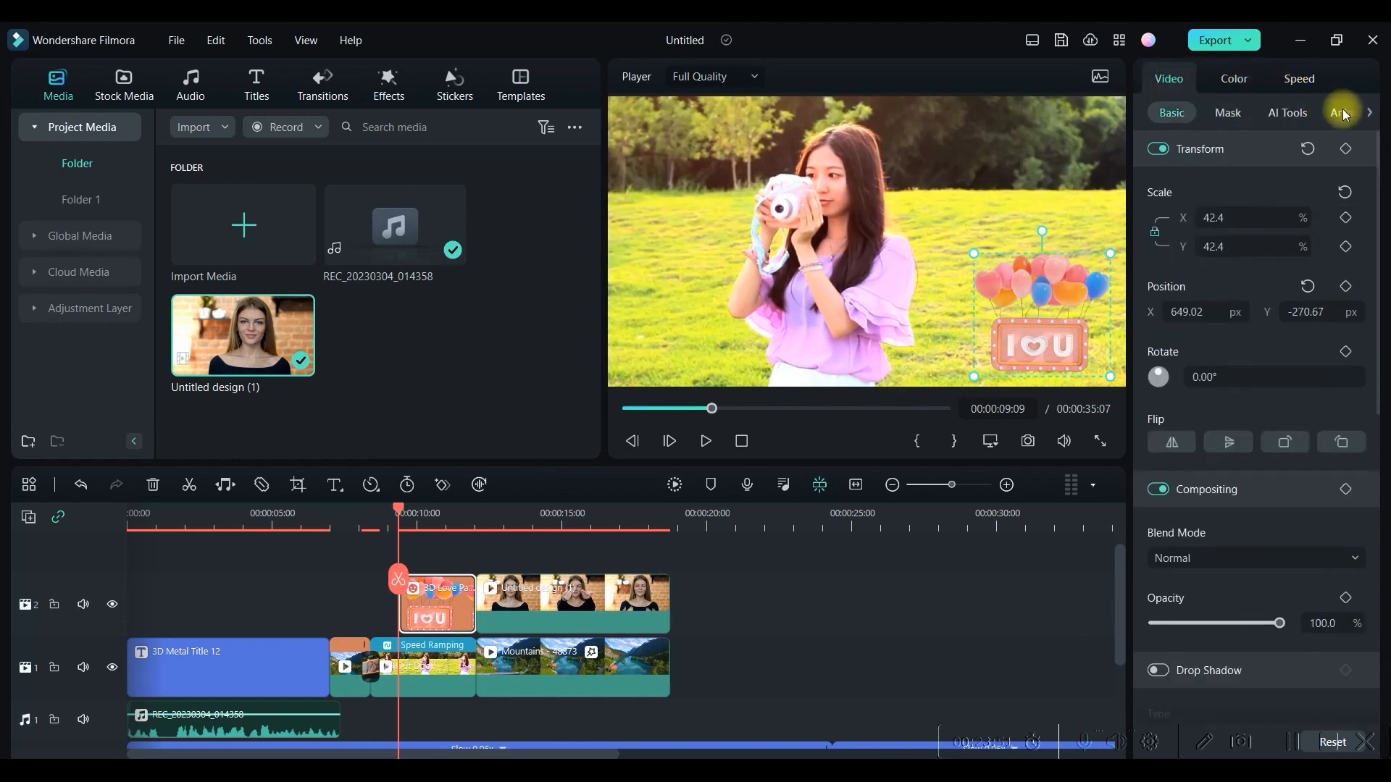
left_click(1340, 113)
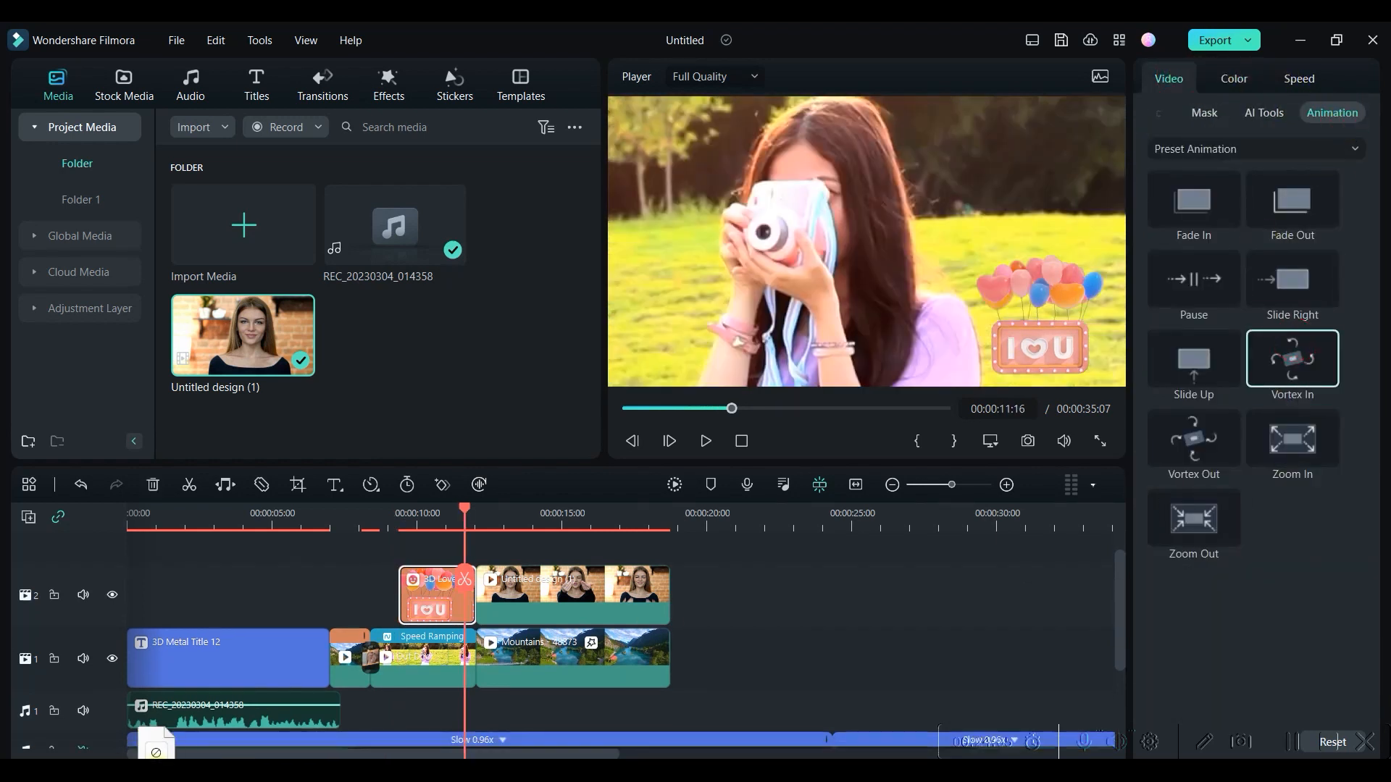
- Inspect the Vortex In keyframes on the balloon sticker, and play the animation from just before the sticker starts
left_click(403, 614)
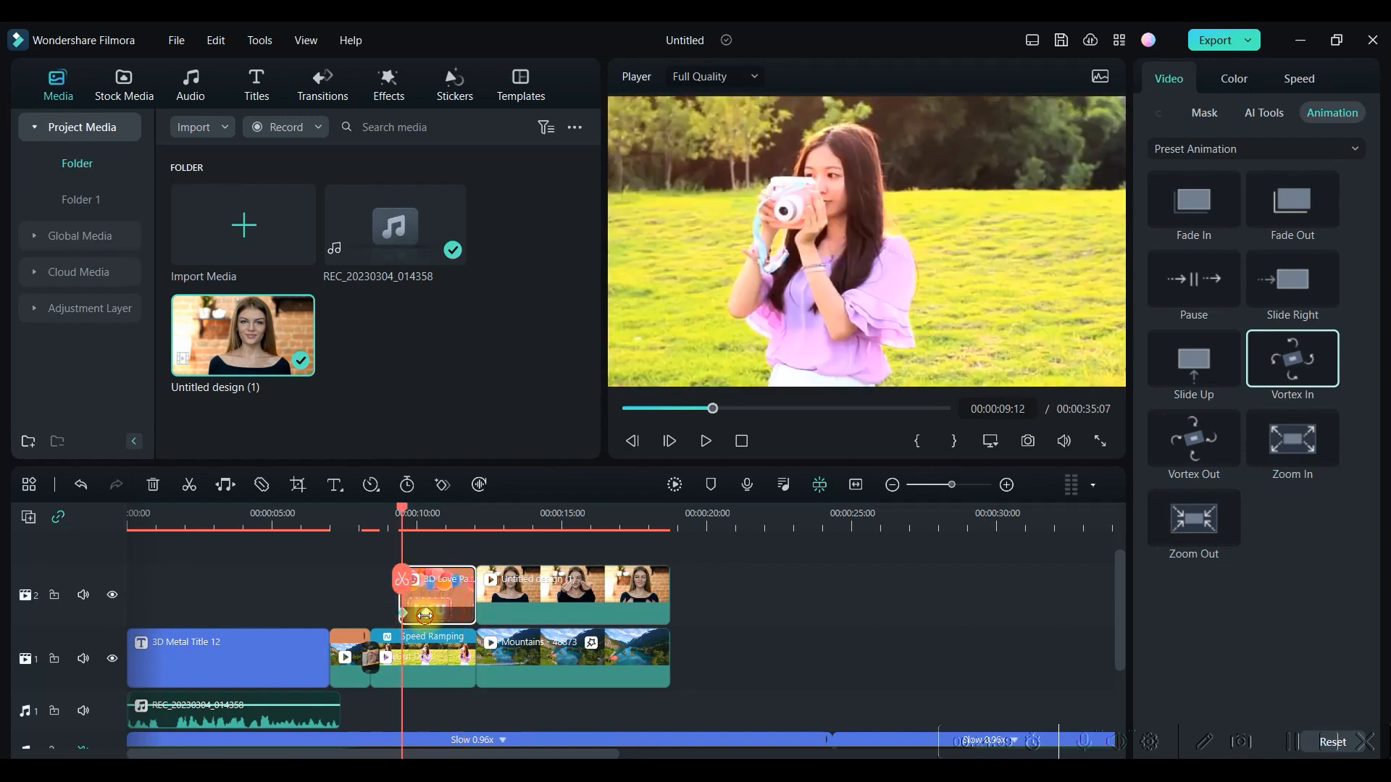
left_click(419, 617)
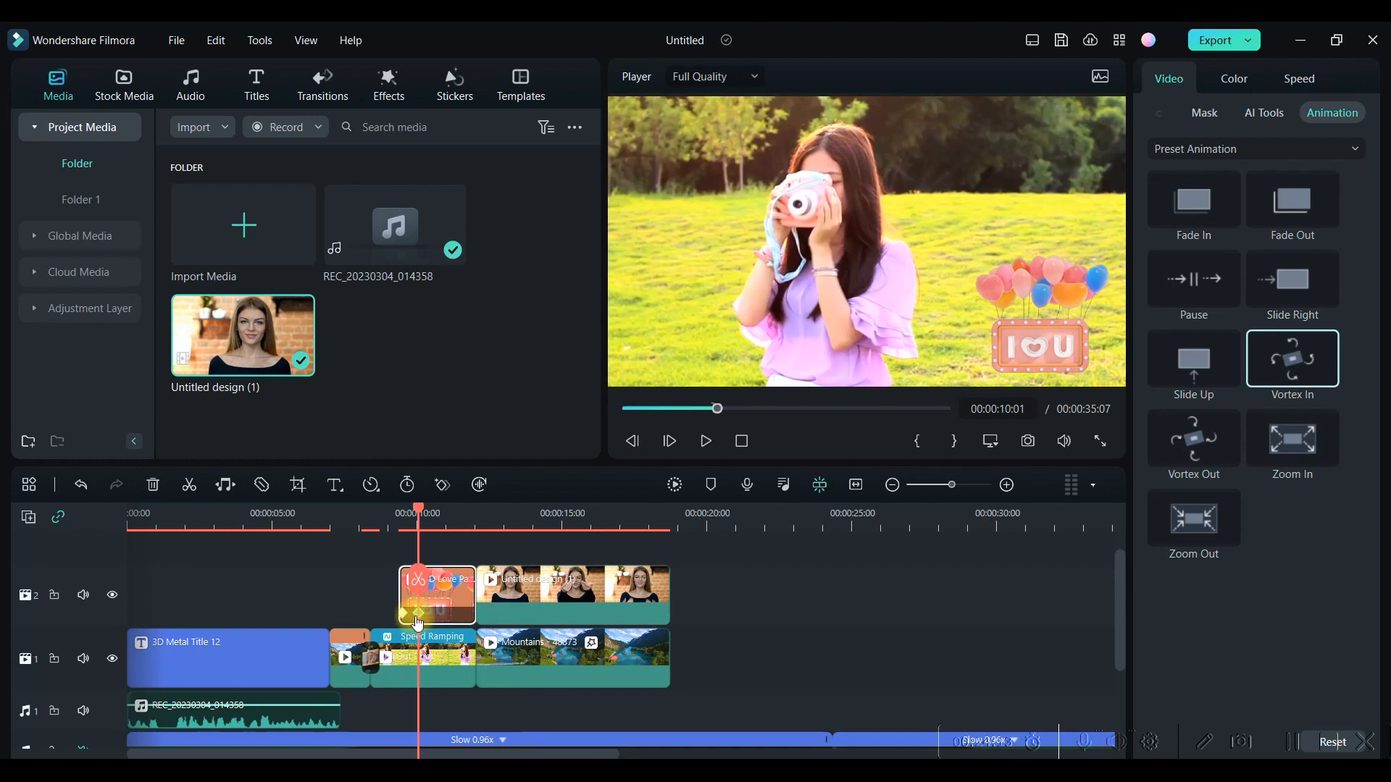
left_click_drag(414, 509, 389, 508)
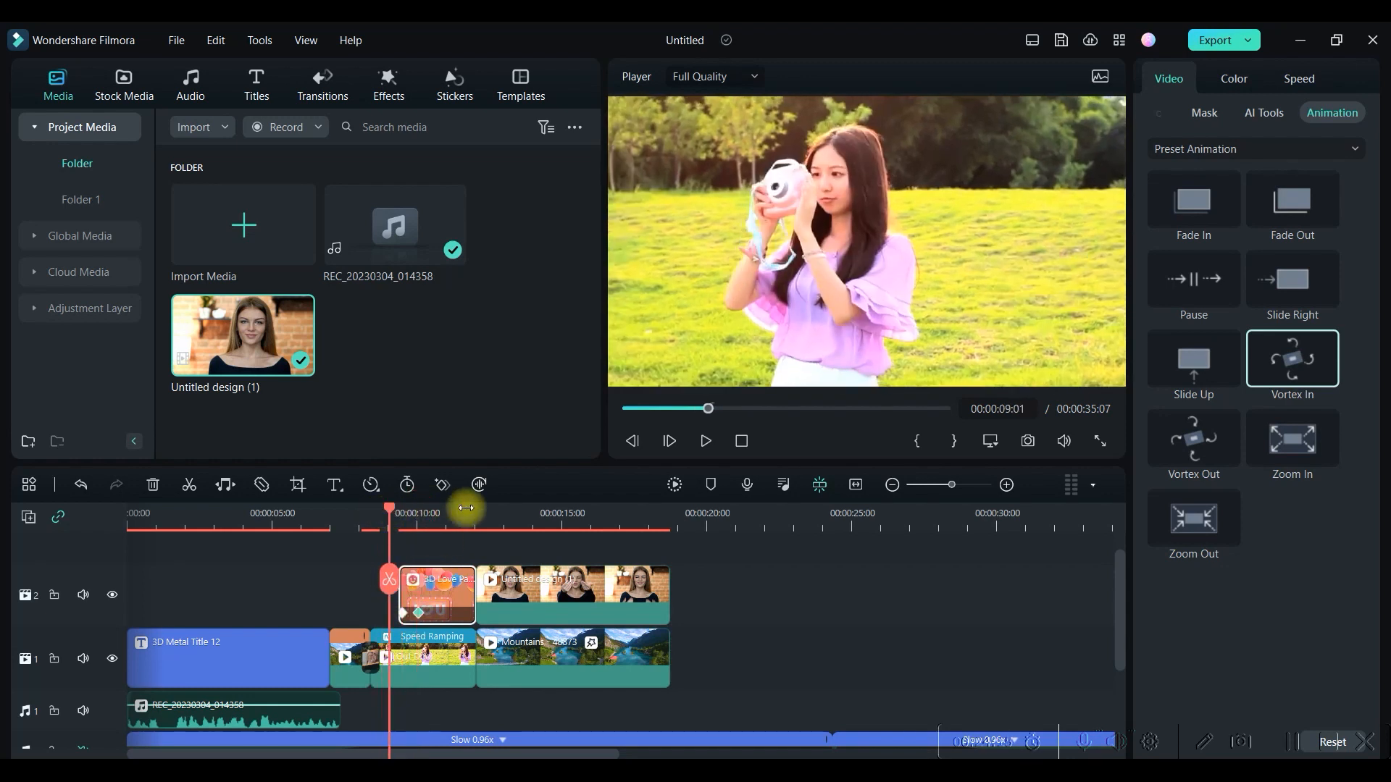
left_click(707, 441)
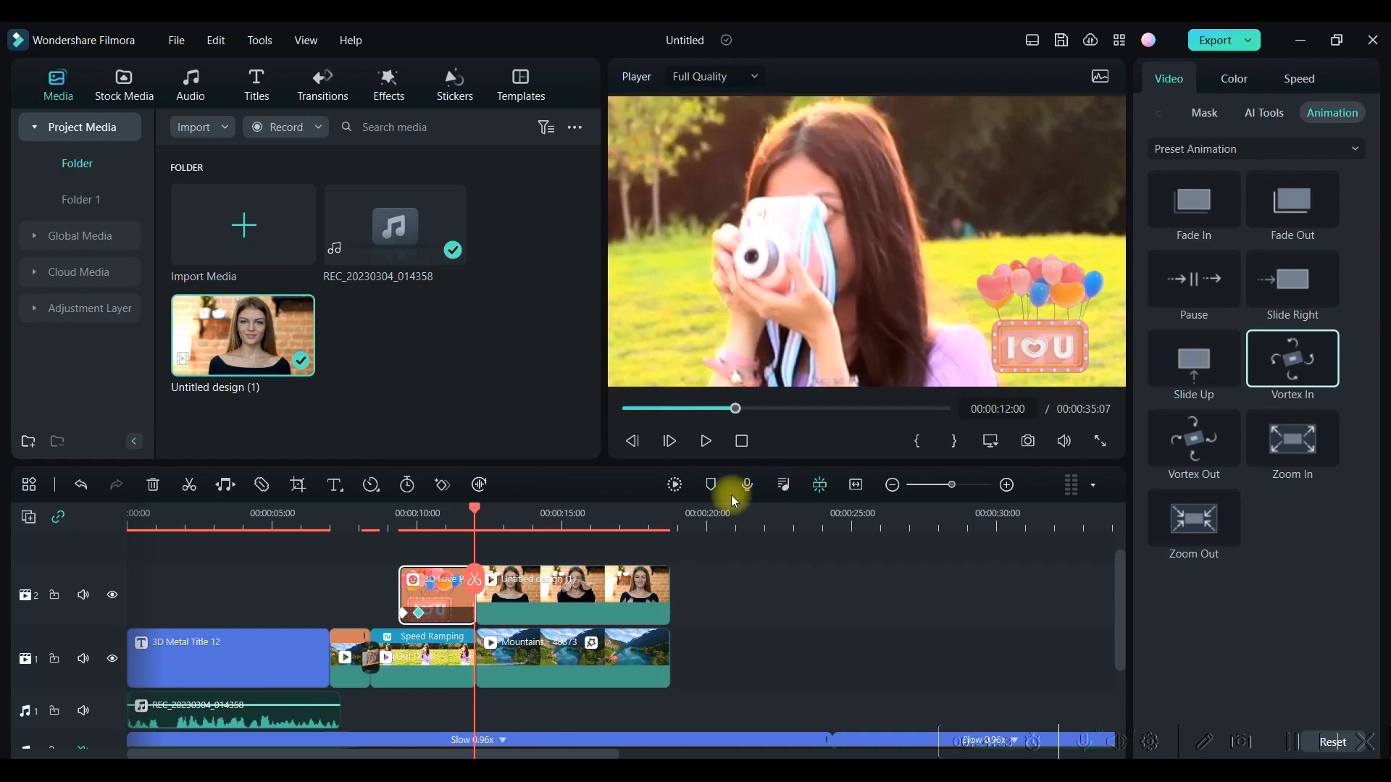
left_click(502, 598)
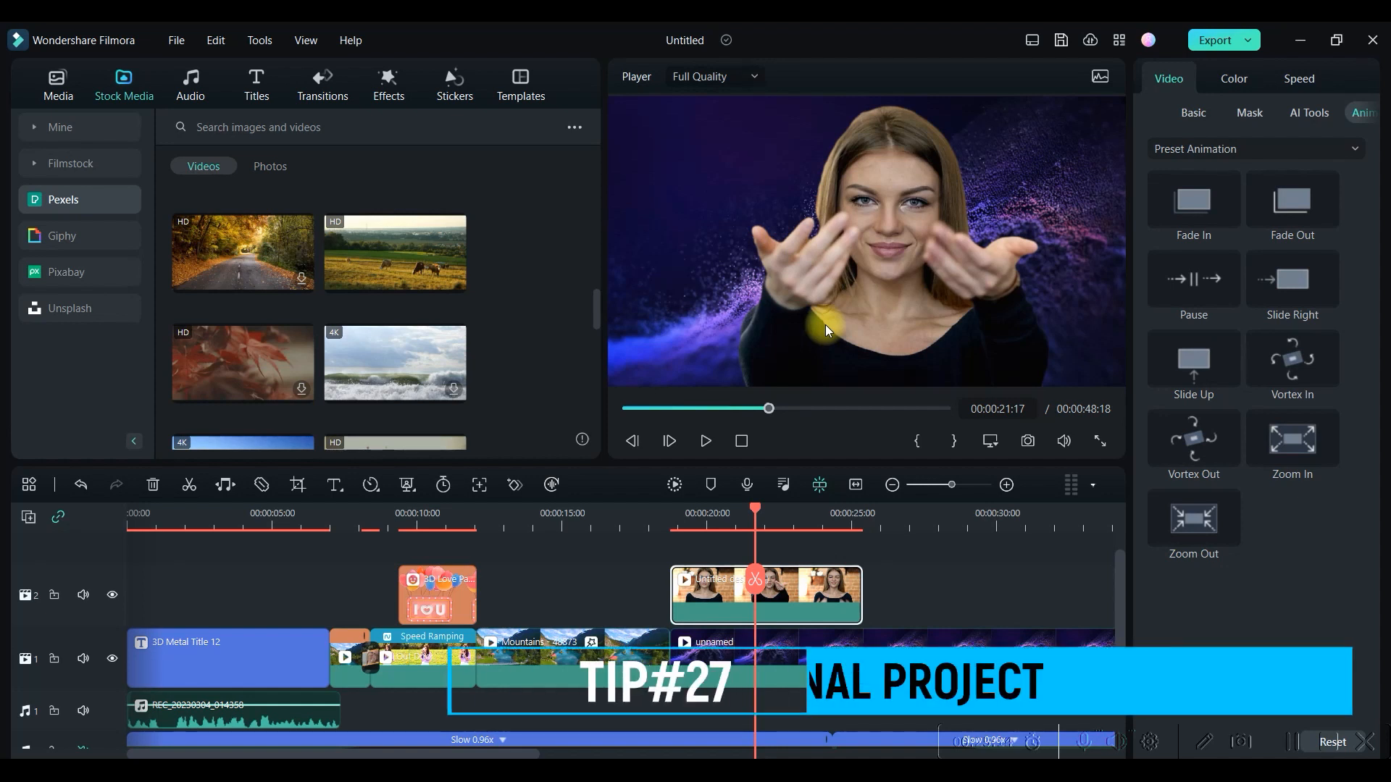
- Review the local MP4 export settings, including the file name and save location, and close them without exporting
left_click(1226, 42)
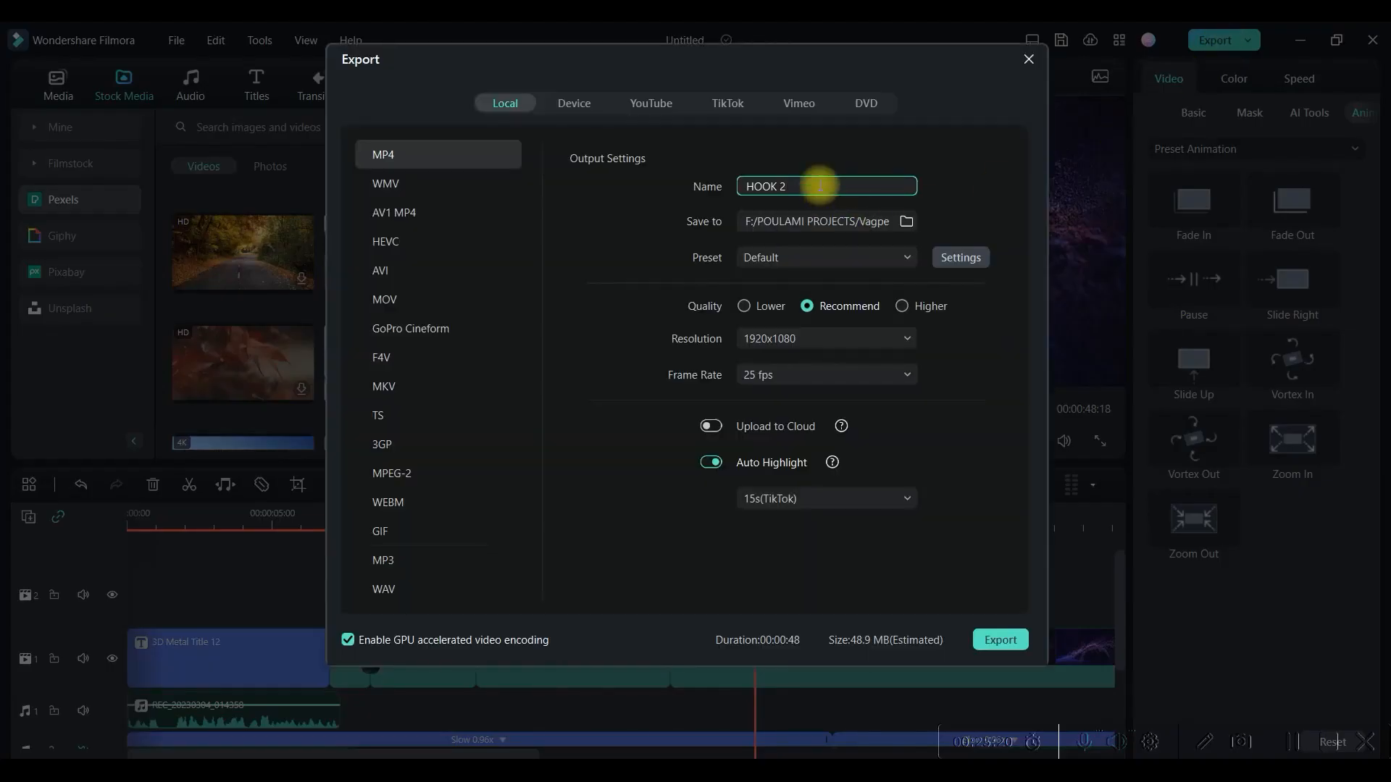
left_click_drag(822, 186, 677, 187)
left_click(819, 224)
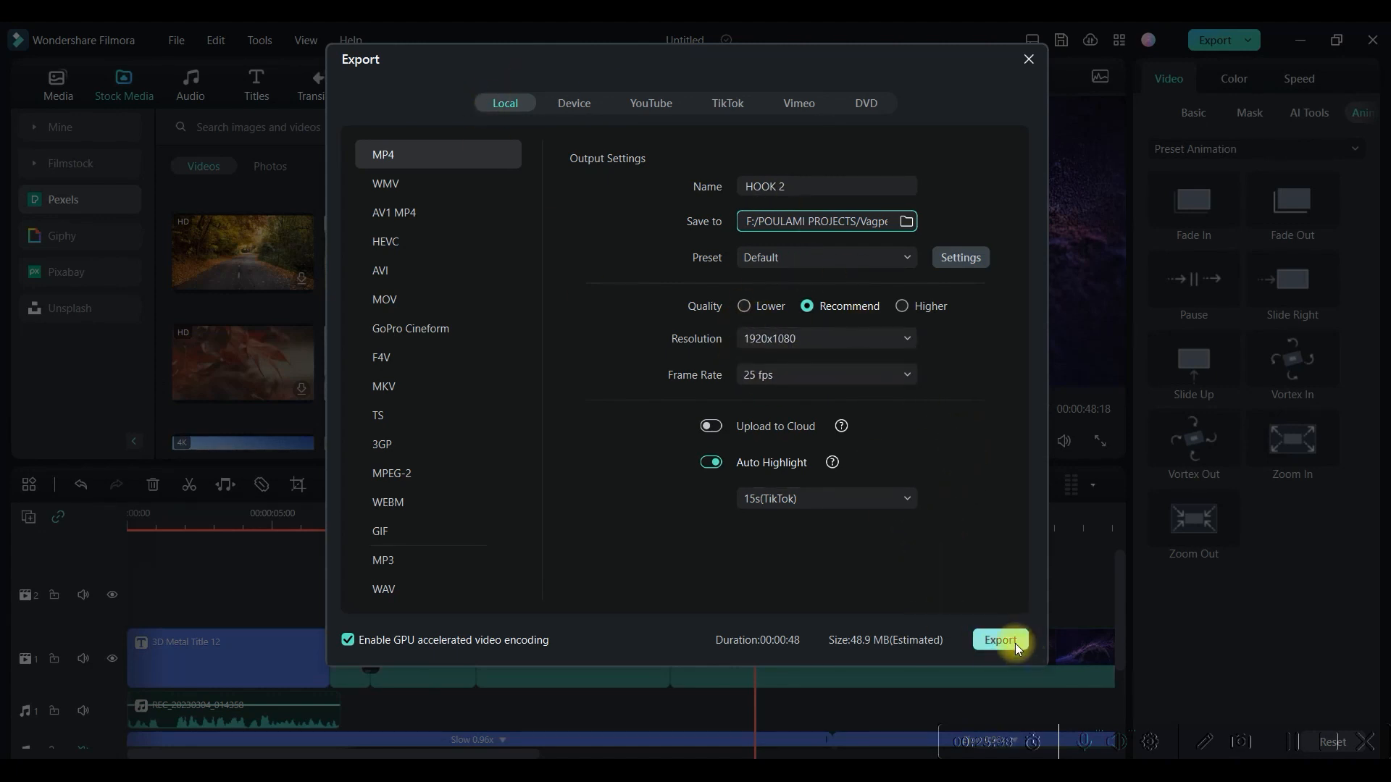
left_click(1030, 60)
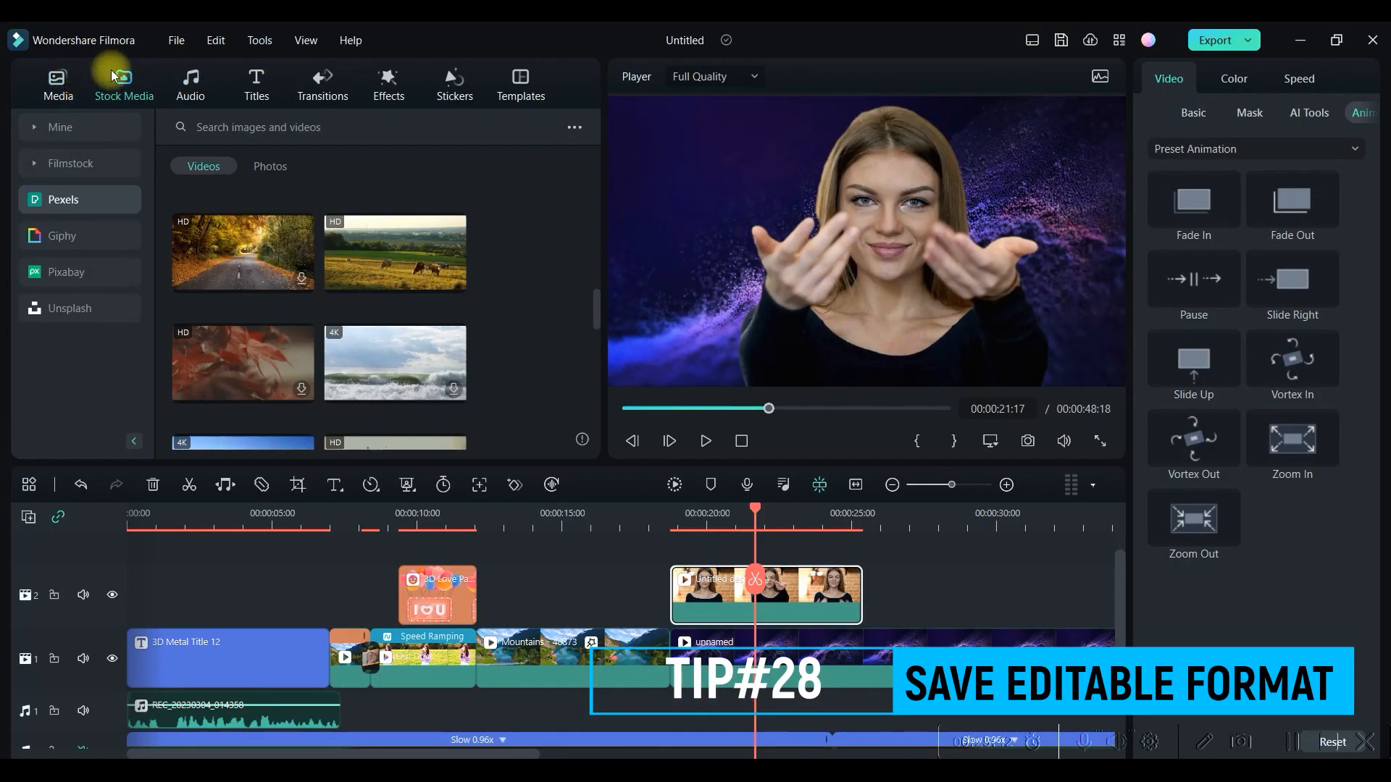
- Start saving the current project as a separate editable project file with Save Project As
left_click(175, 42)
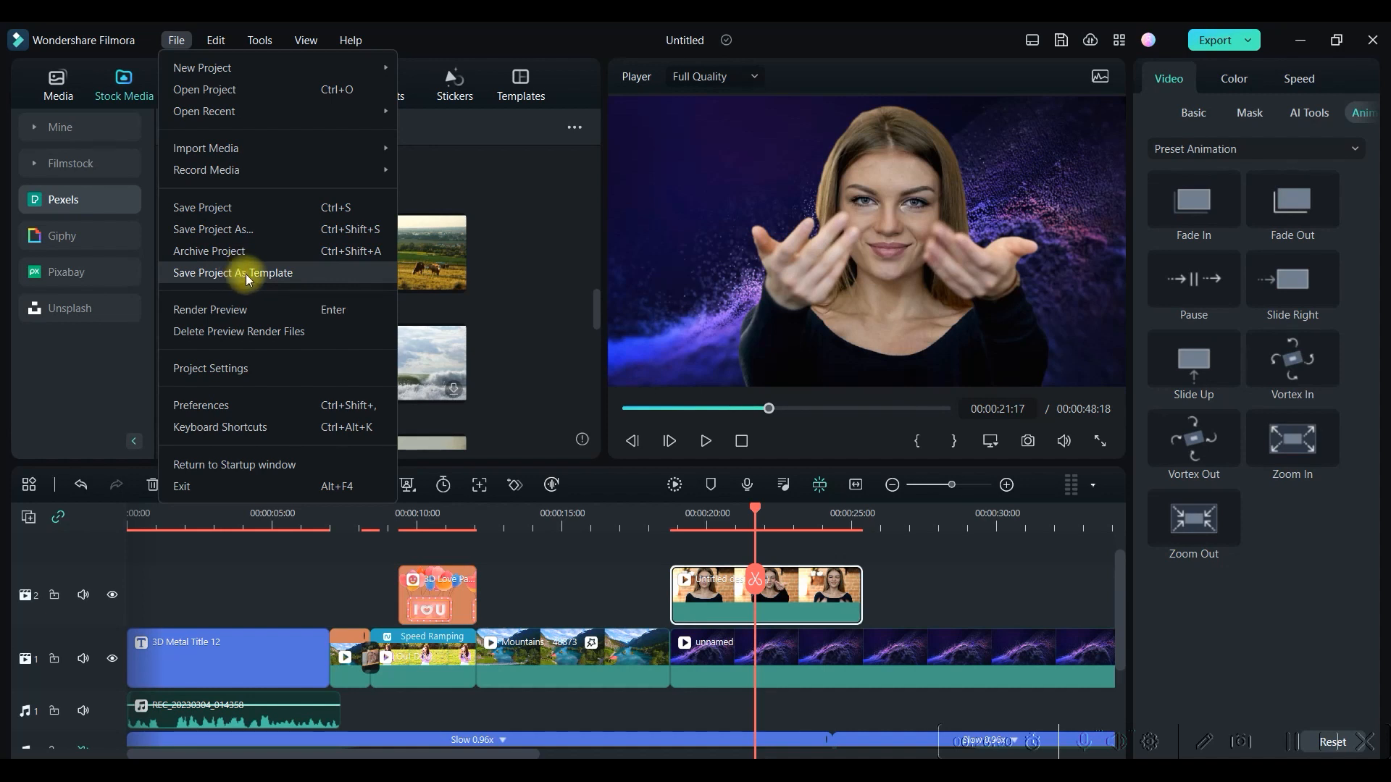
left_click(247, 231)
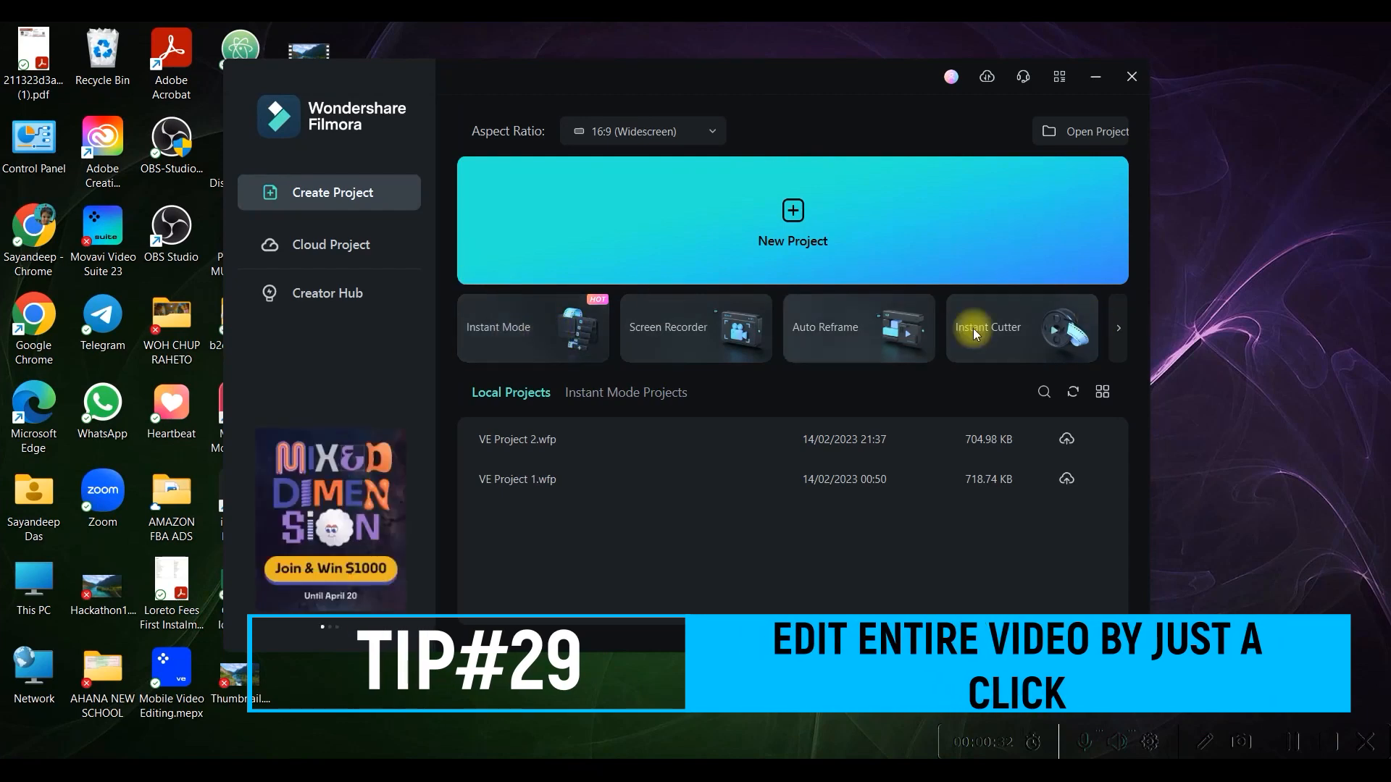
- Open Instant Mode, keep the 16:9 aspect ratio, preview the Clean Travel Slideshow template and choose it for a new video
left_click(559, 324)
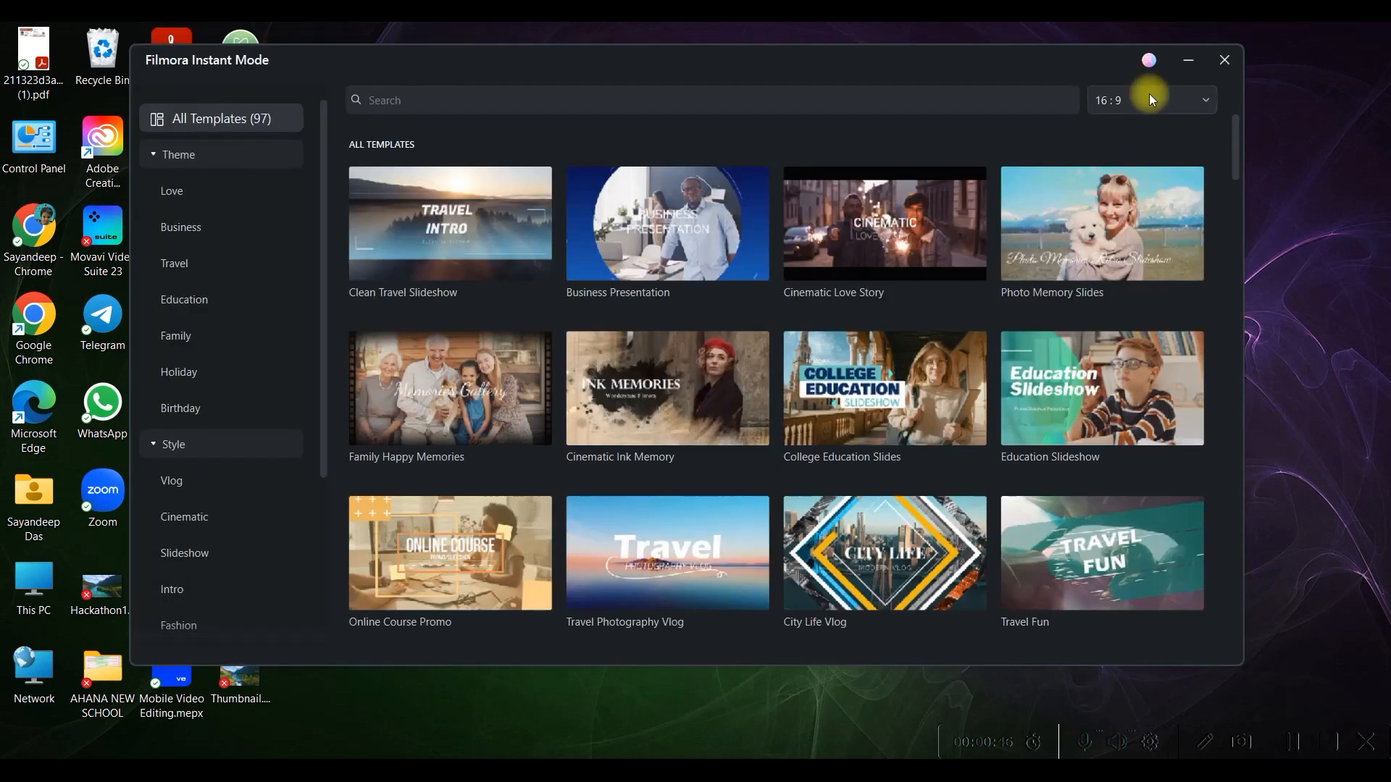
left_click(1151, 98)
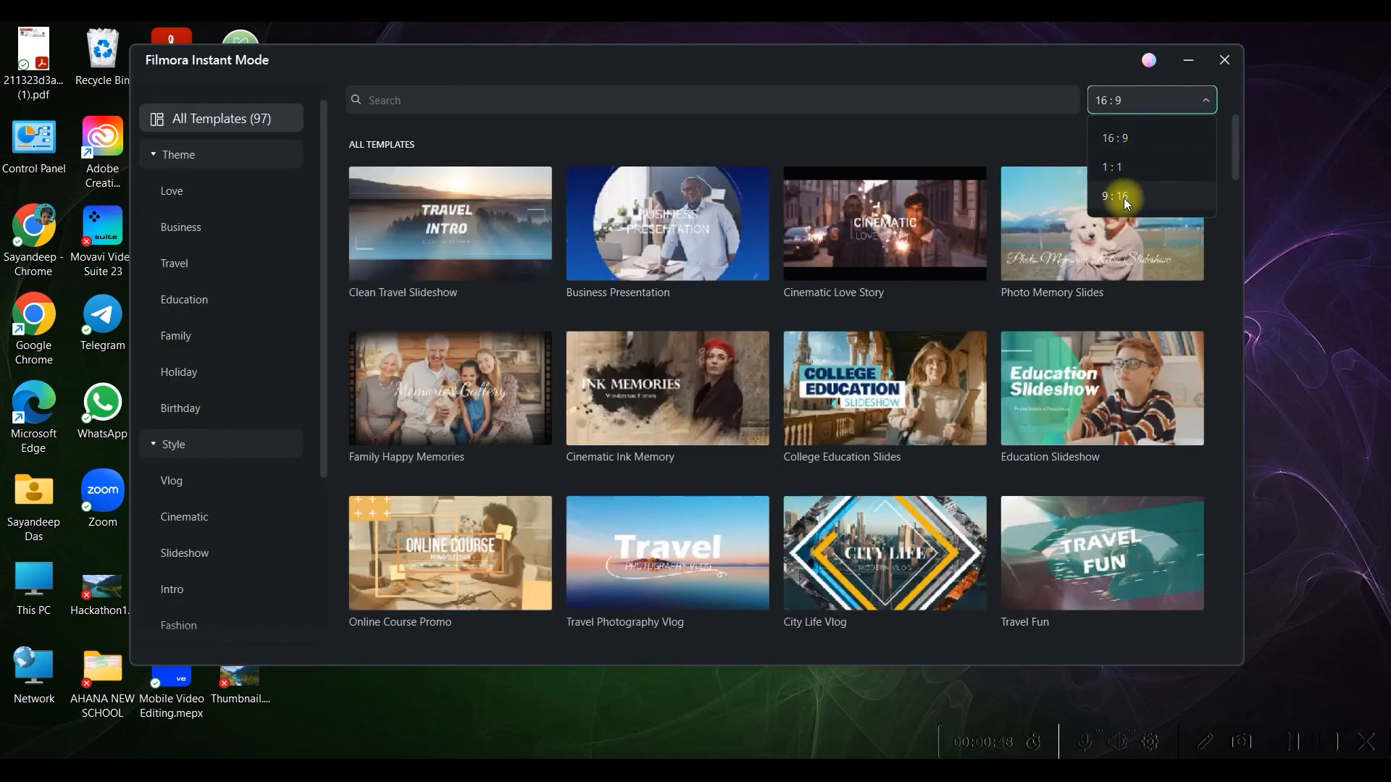
left_click(1124, 146)
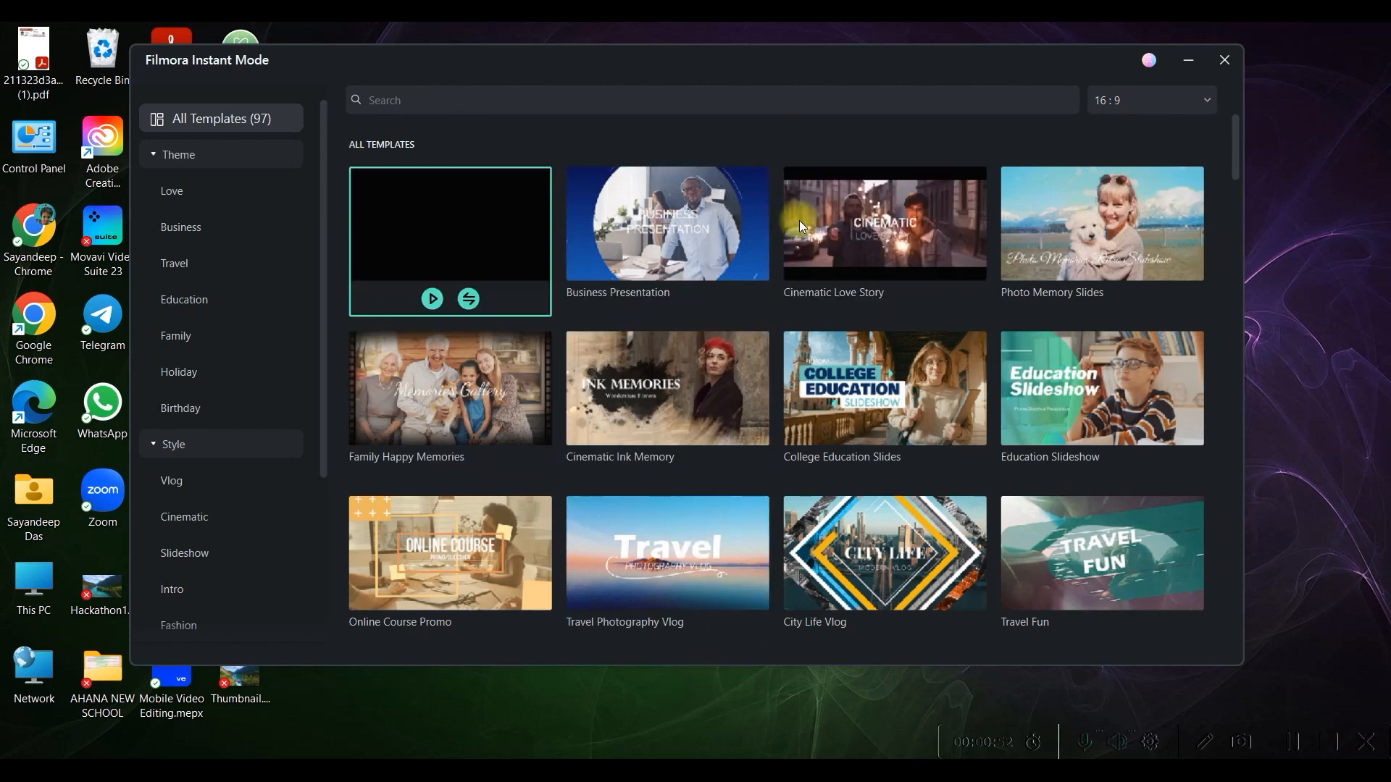
mouse_move(433, 233)
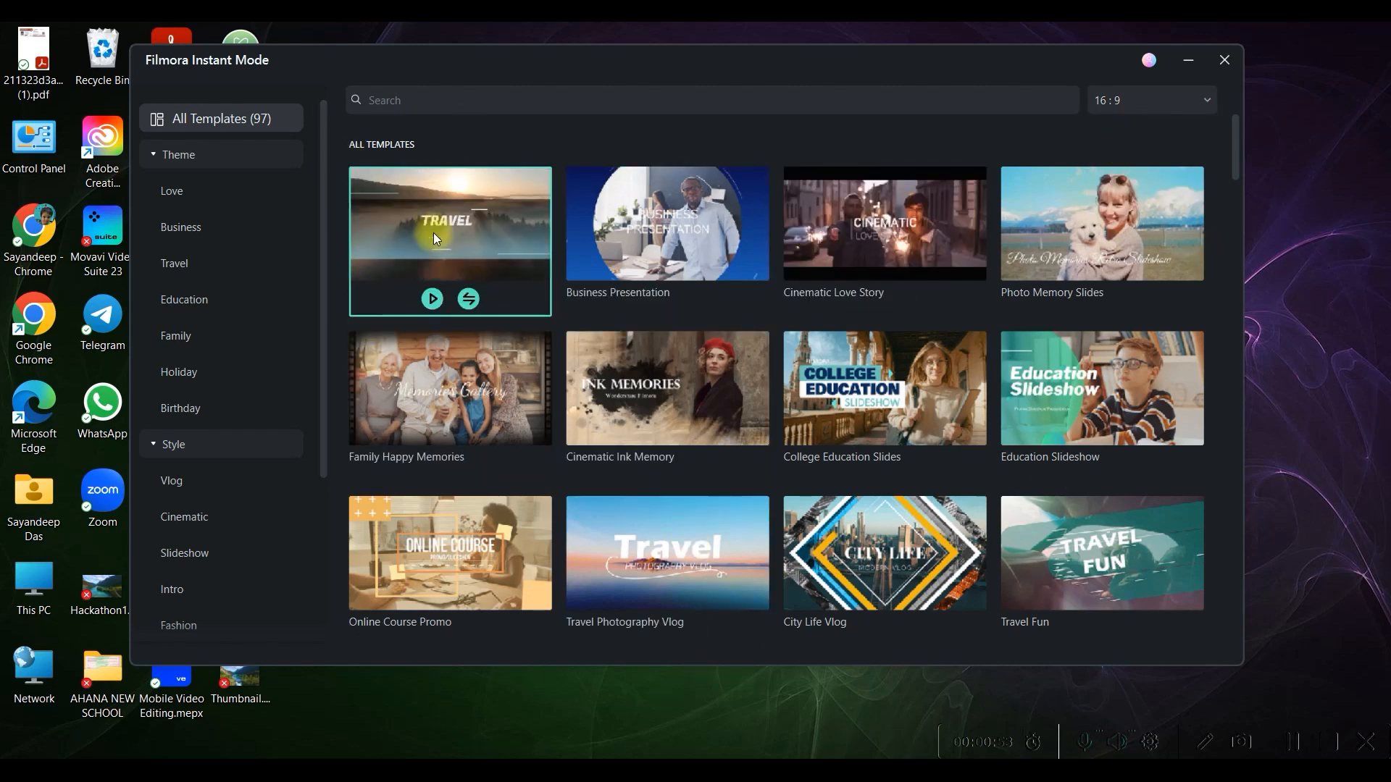
left_click(433, 299)
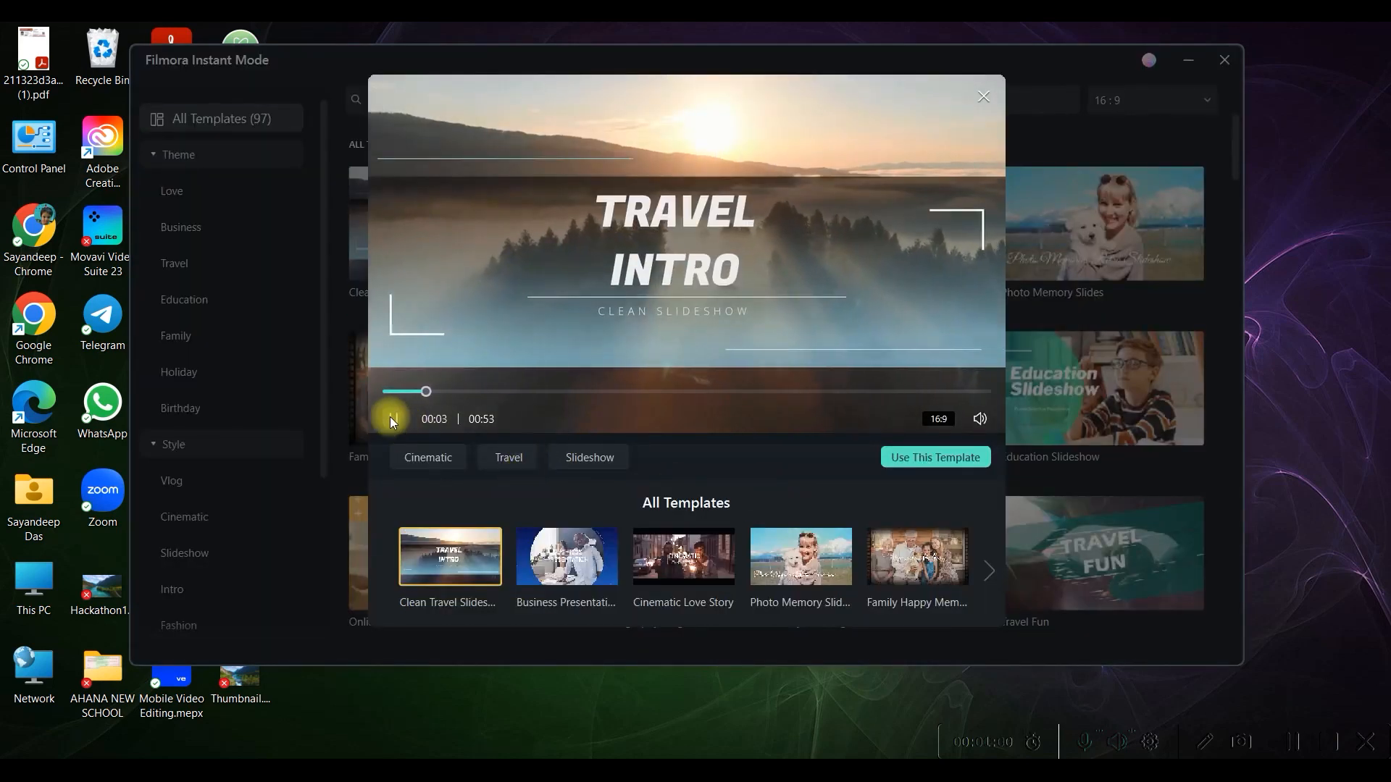
left_click(930, 457)
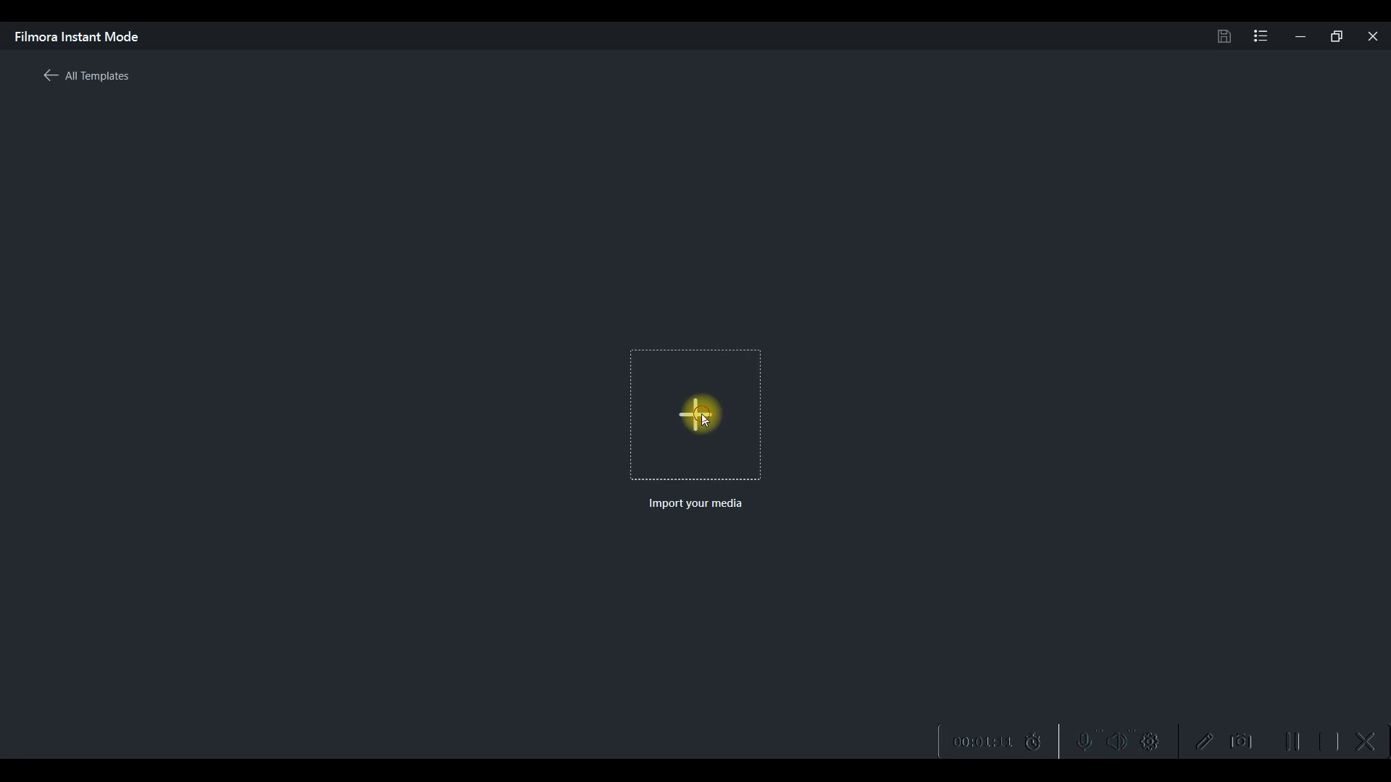
- Import the Mountains, Out Door, Untitled design (1), Beach and laptop clips, auto-create the slideshow from them and play it
left_click(706, 420)
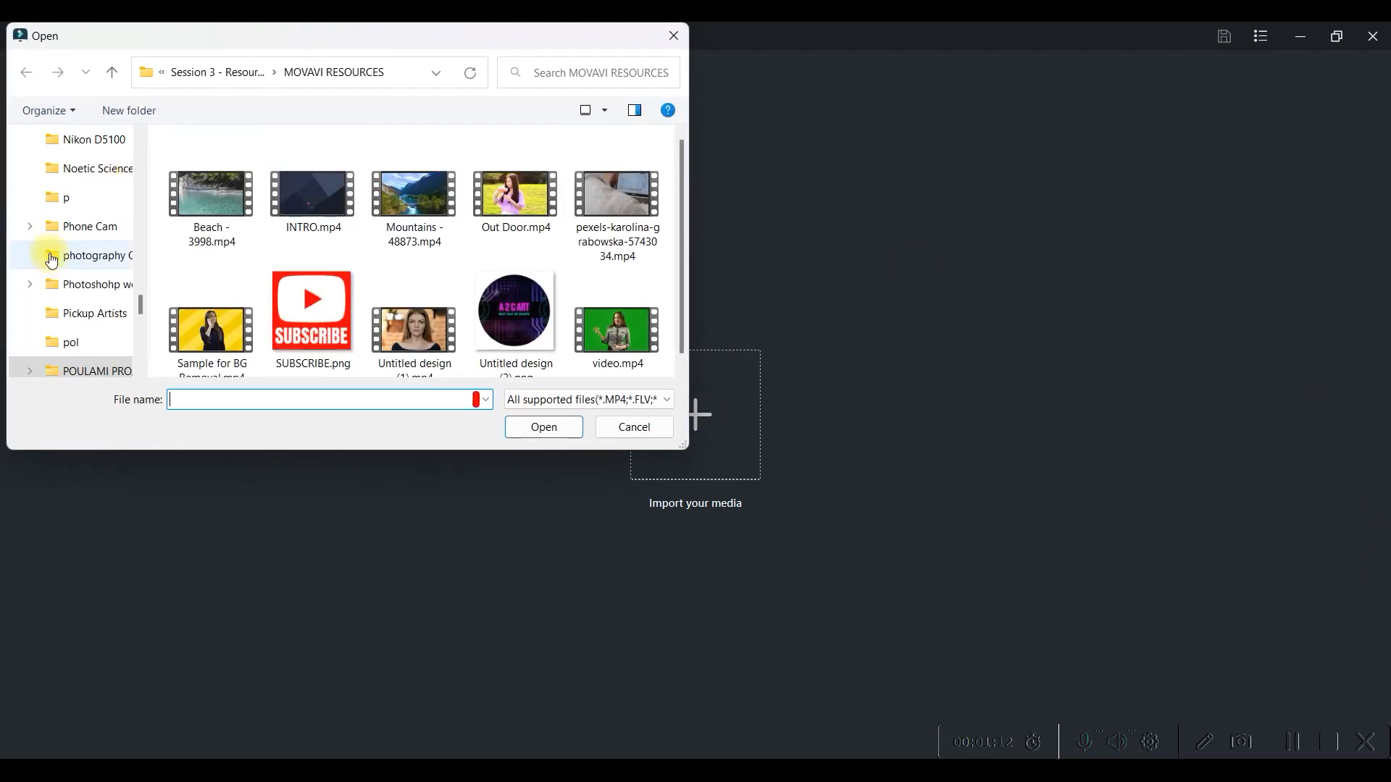
left_click(214, 203)
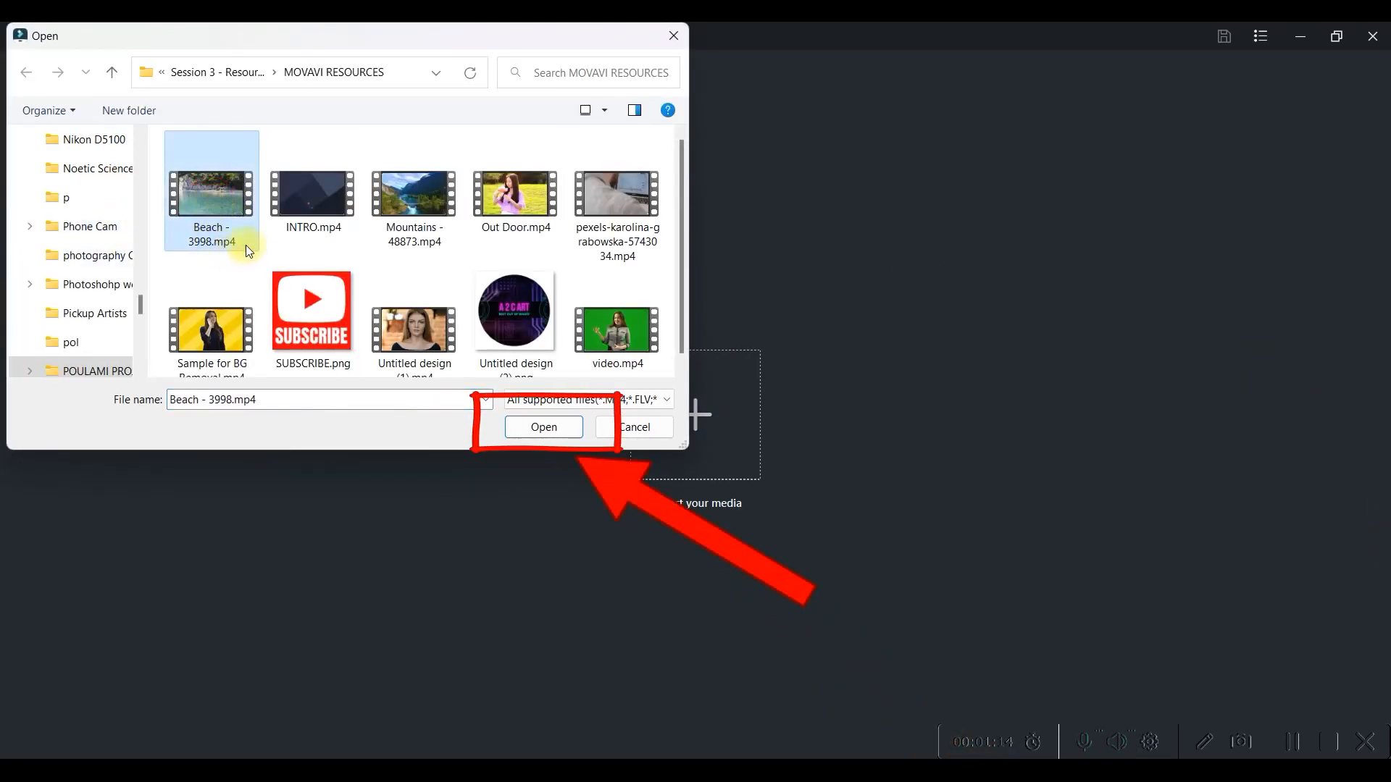
left_click(413, 192, "ctrl")
left_click(516, 192, "ctrl")
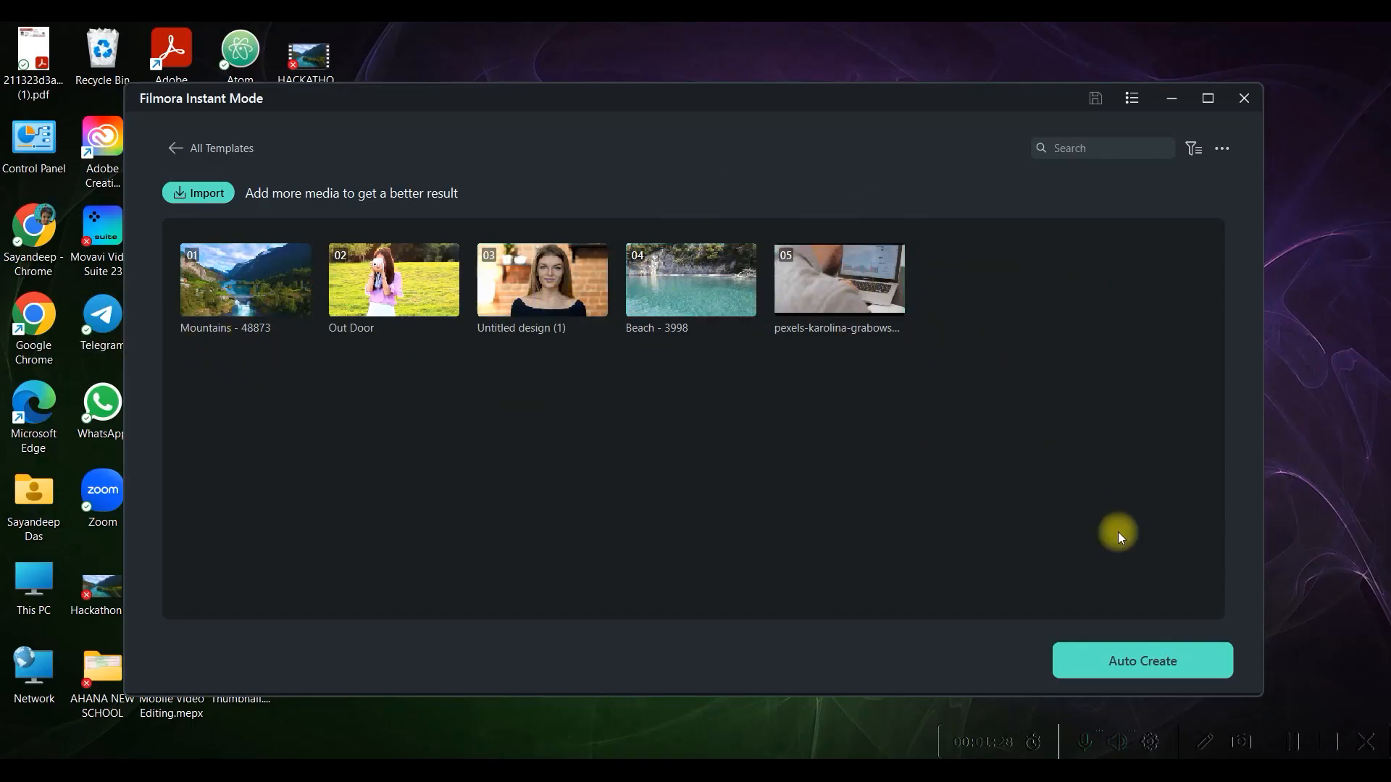
left_click(1147, 667)
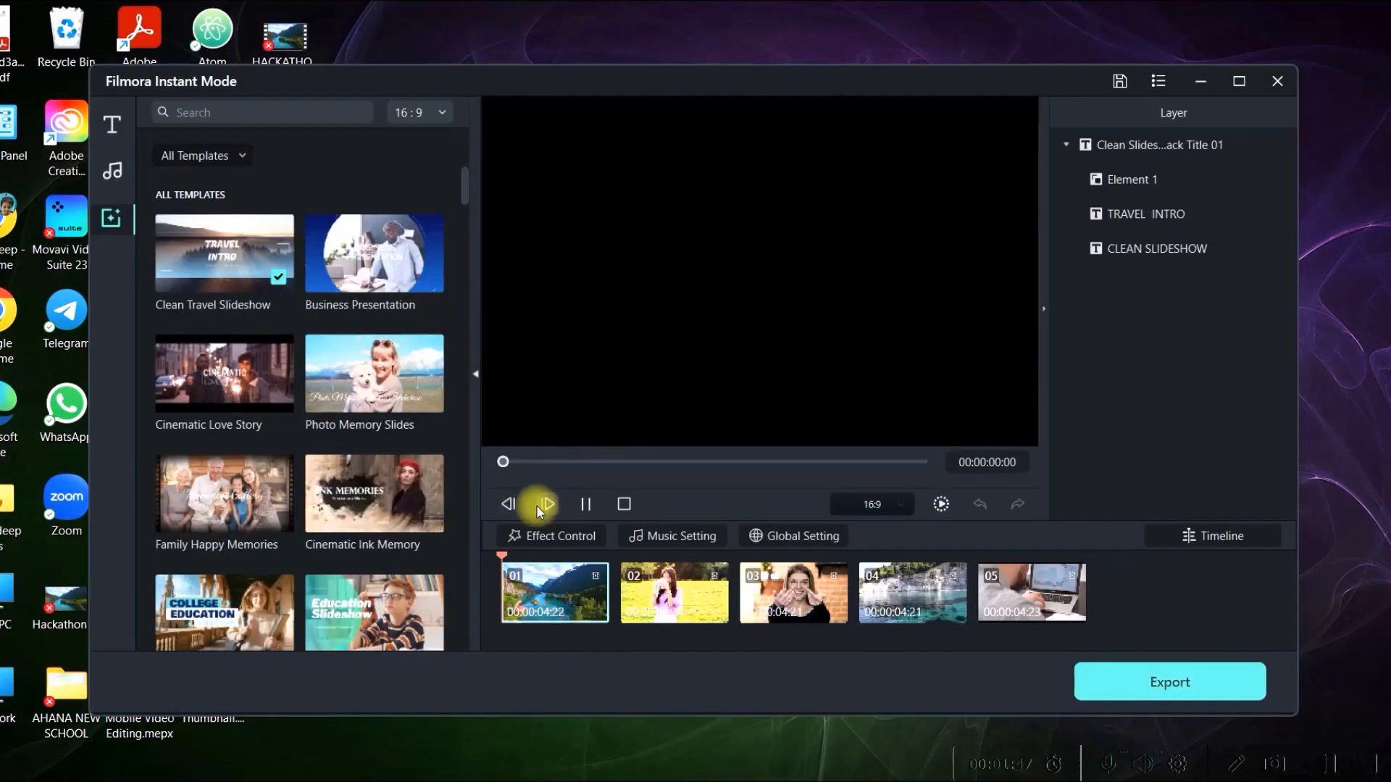
left_click(584, 502)
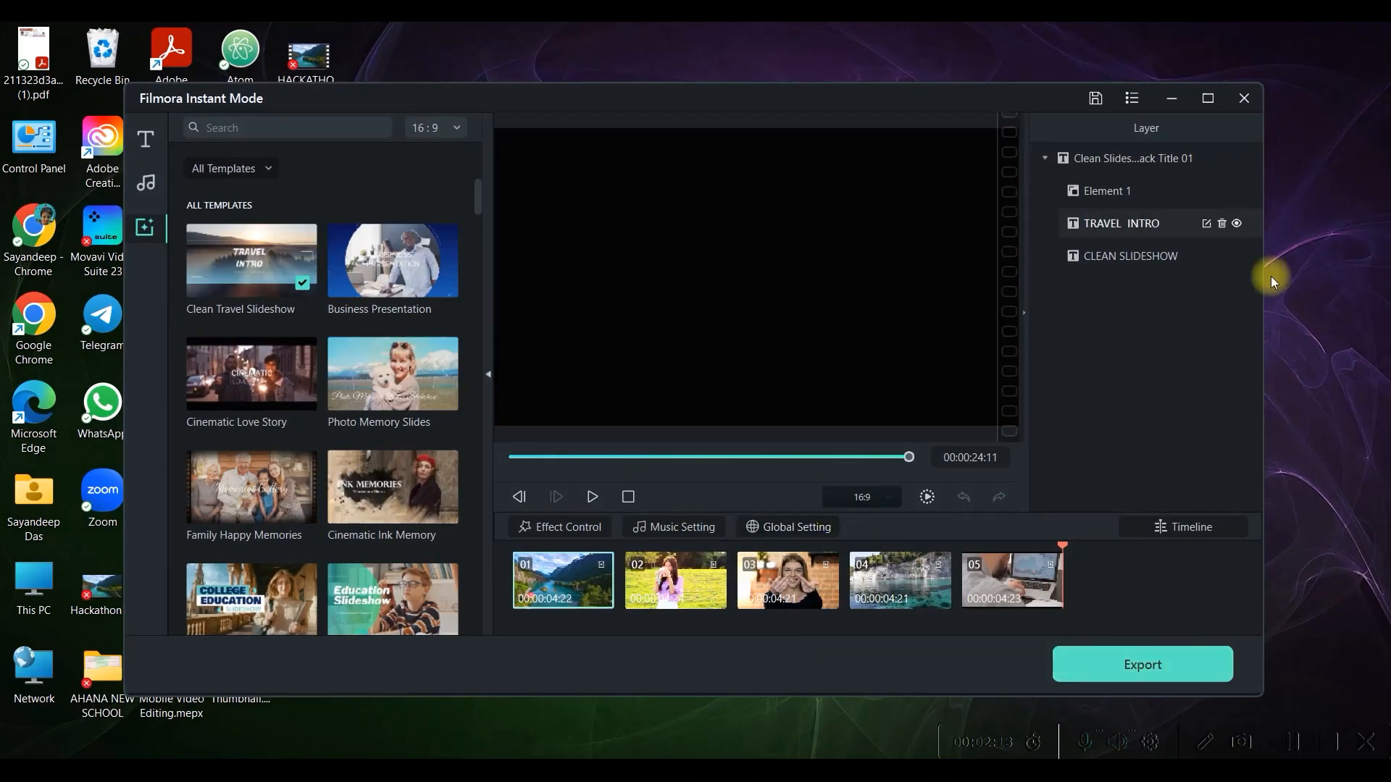
- Inspect the slideshow's Element 1 layer, the text attributes of the TRAVEL INTRO title and the background's layer attributes
left_click(1136, 193)
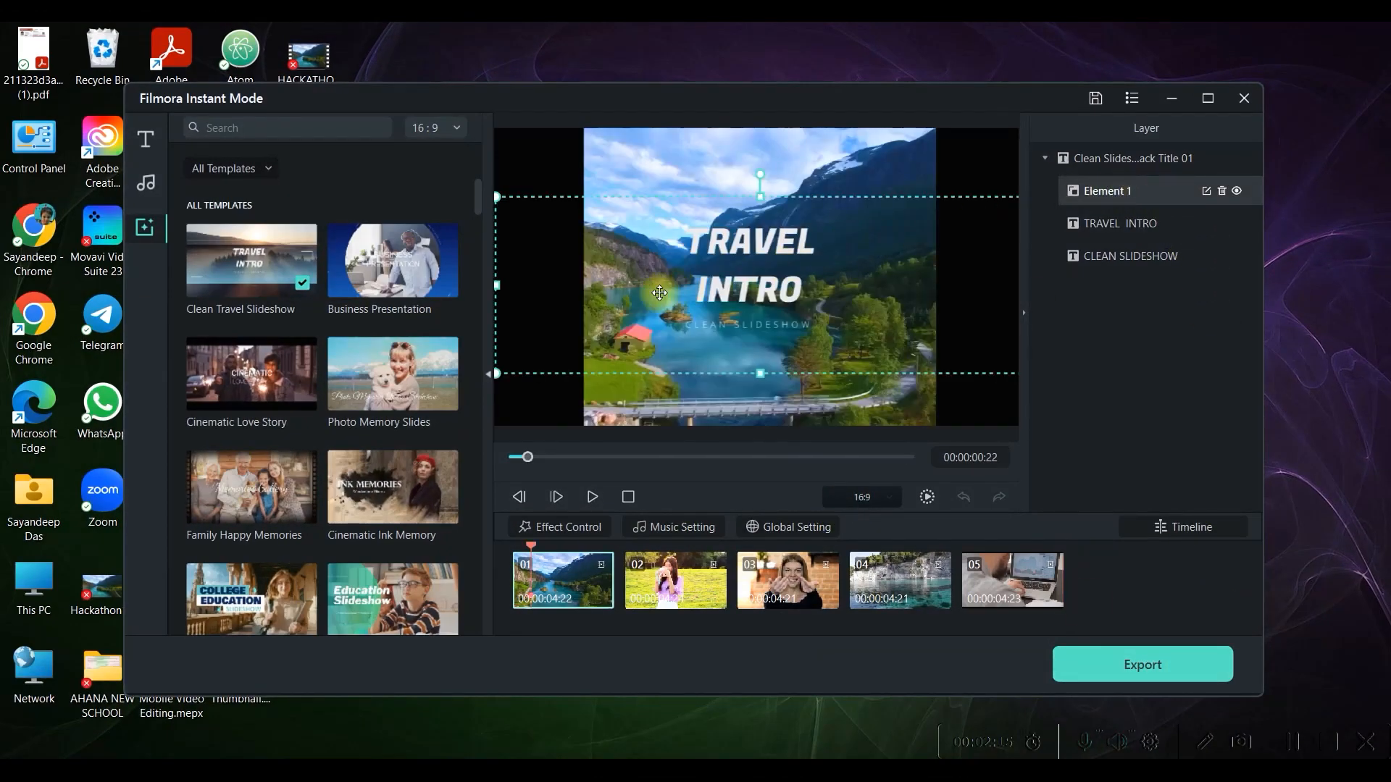
left_click(755, 286)
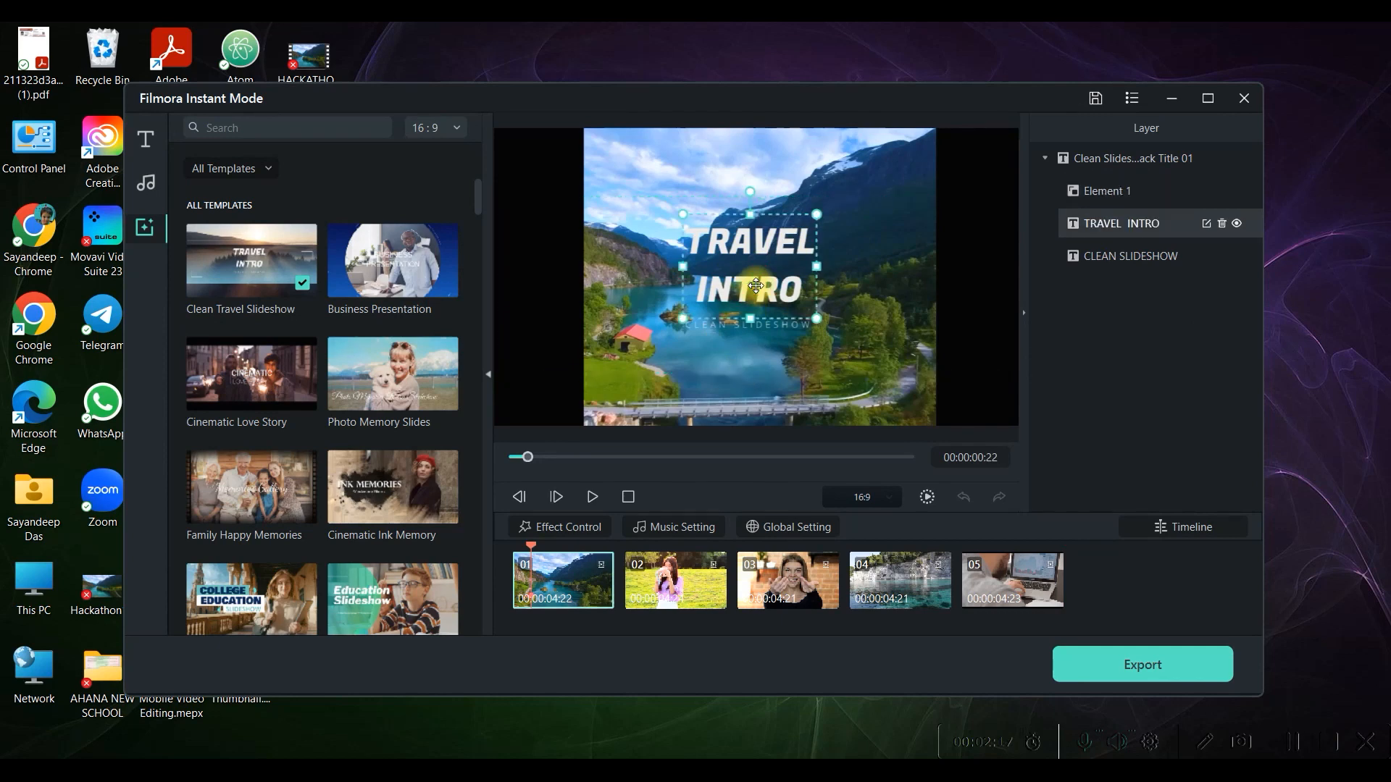
double_click(794, 287)
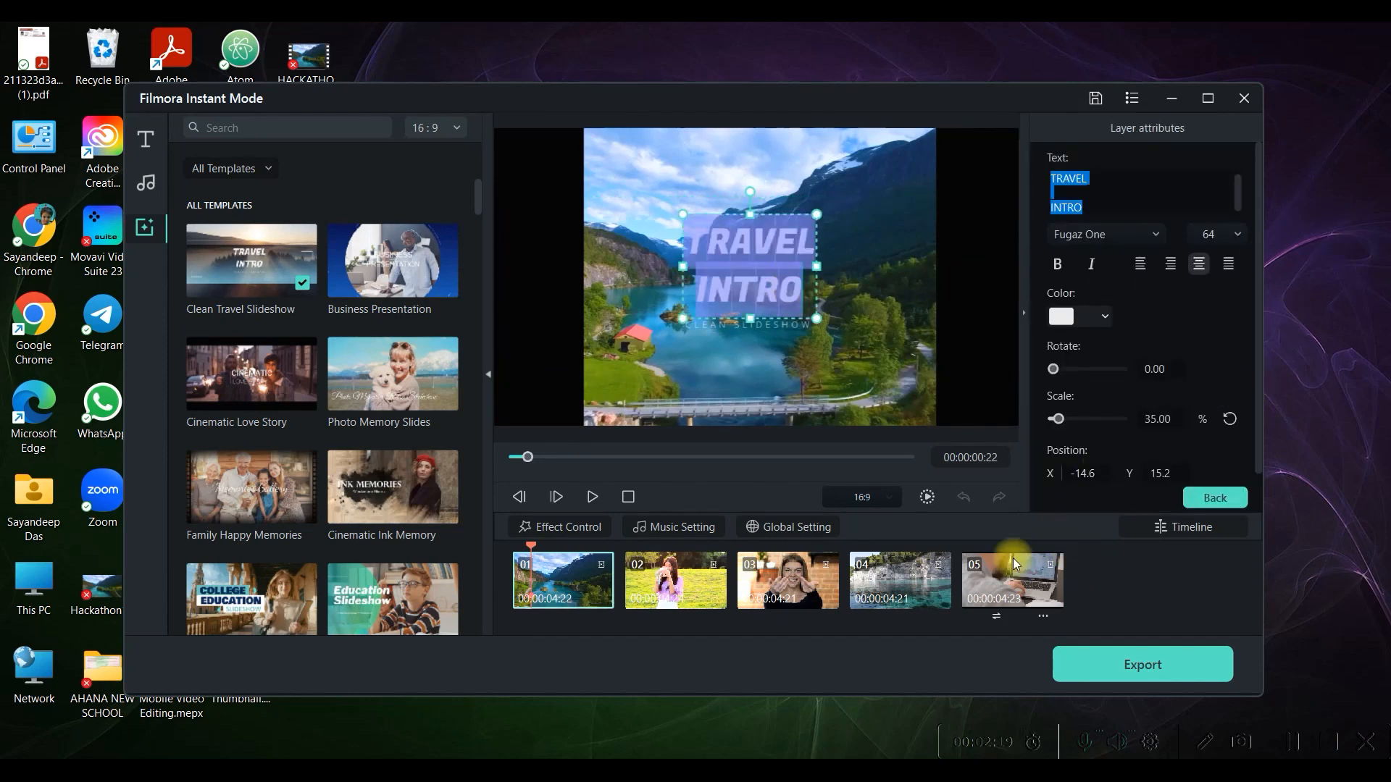
left_click(940, 404)
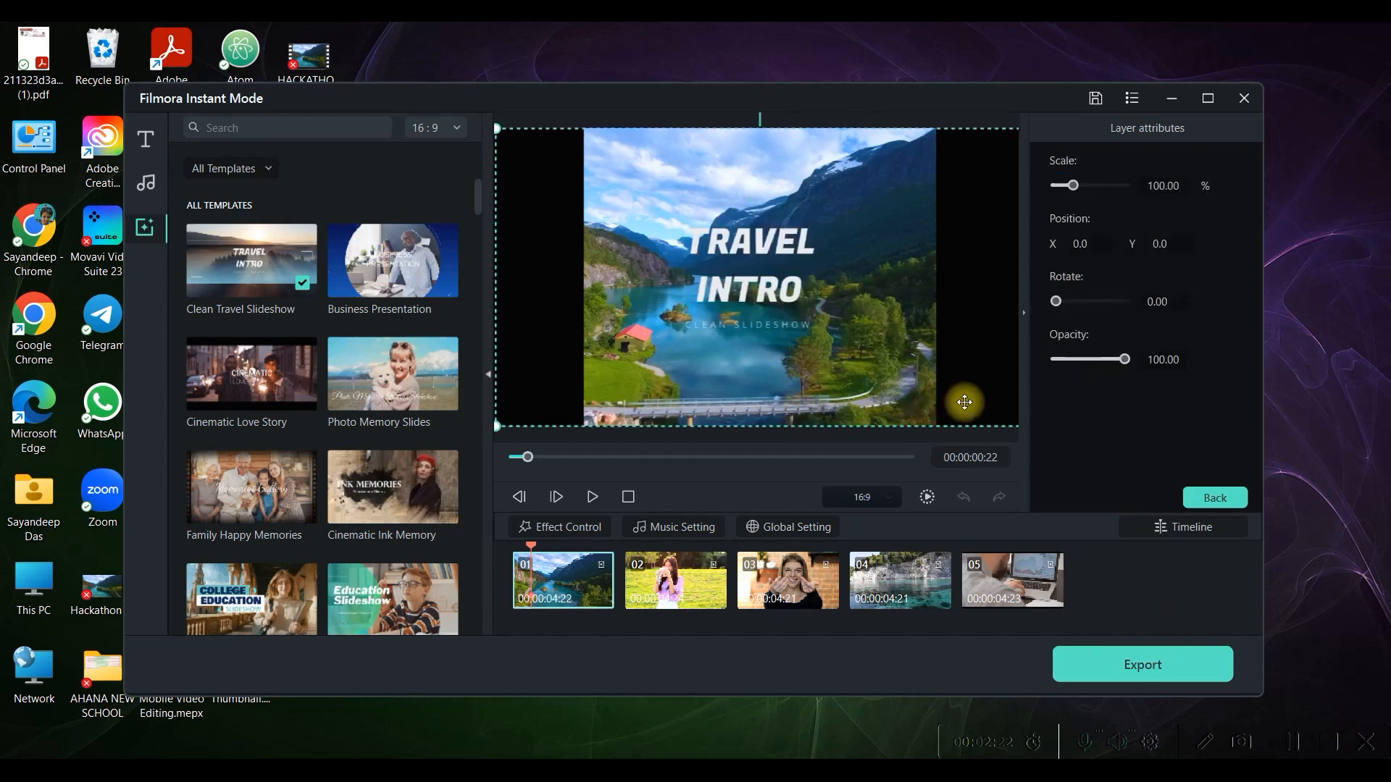
- Review the slideshow's local MP4 export settings without exporting, and close the Instant Mode project without saving it
left_click(1158, 665)
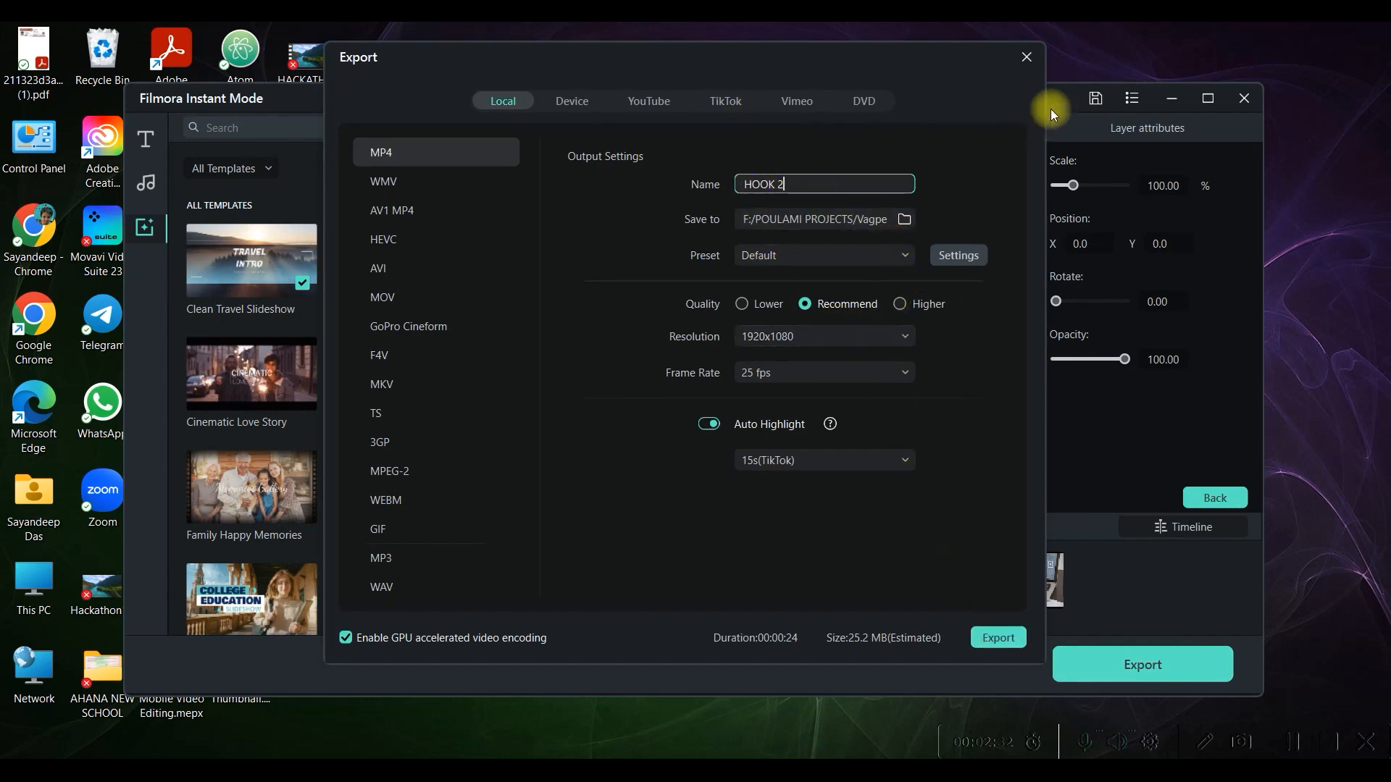
left_click(1026, 57)
left_click(1243, 101)
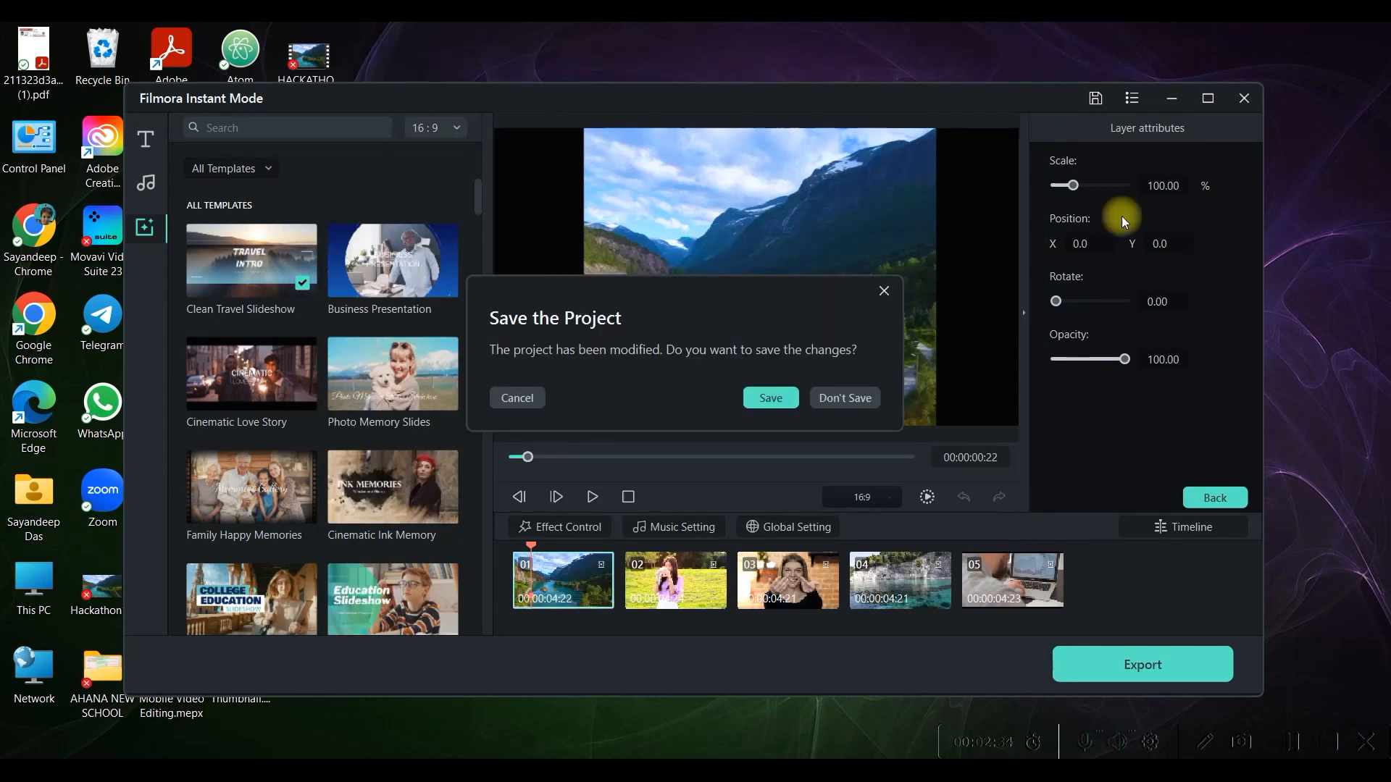
left_click(845, 397)
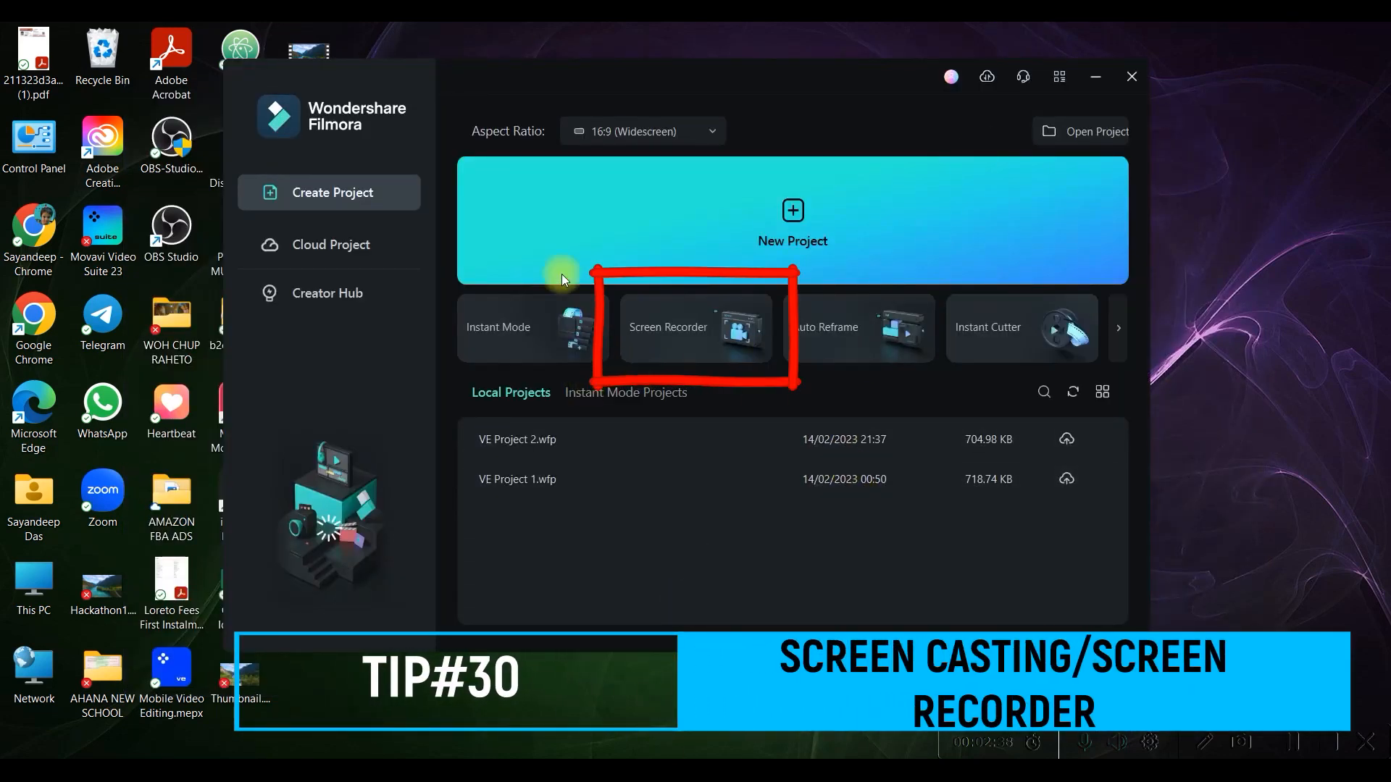
- Open the Screen Recorder and start a full-screen recording at 1920 x 1080
left_click(670, 326)
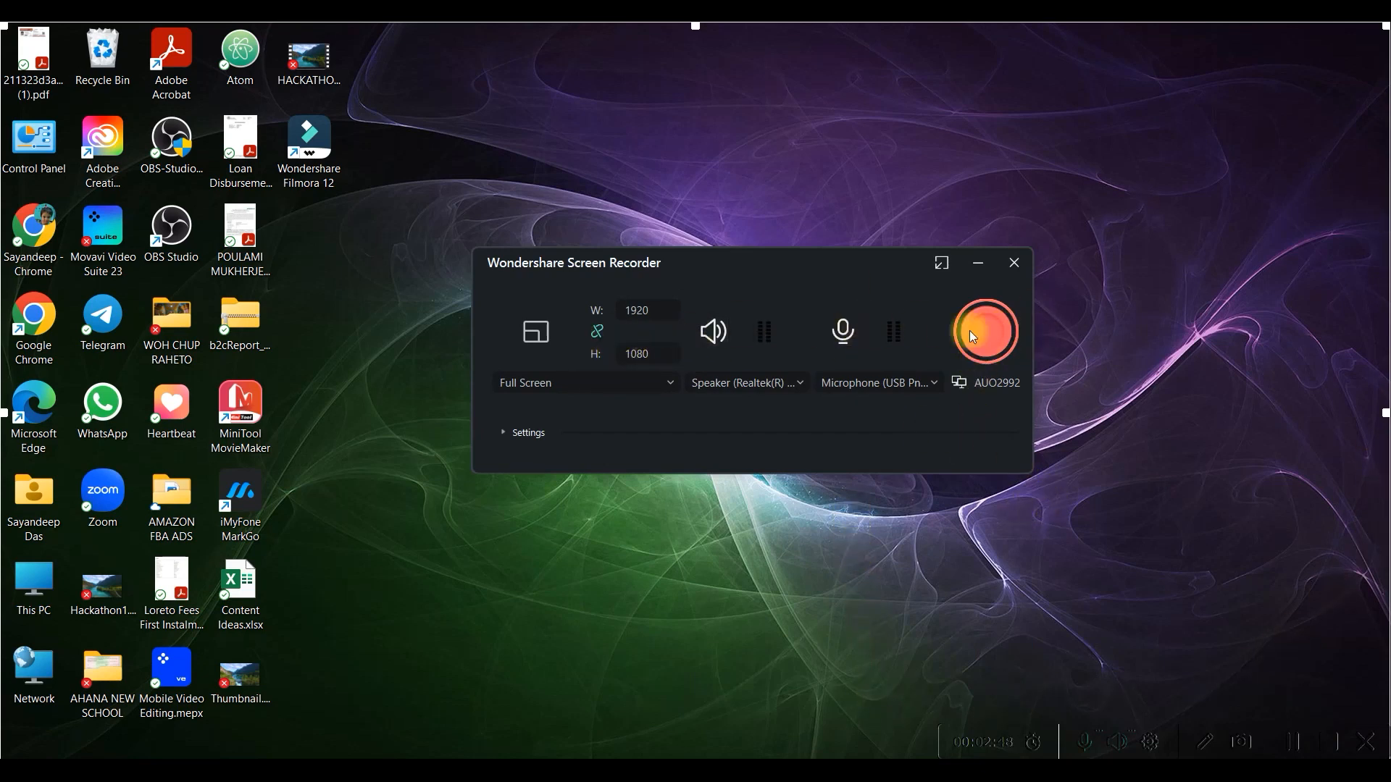
left_click(994, 333)
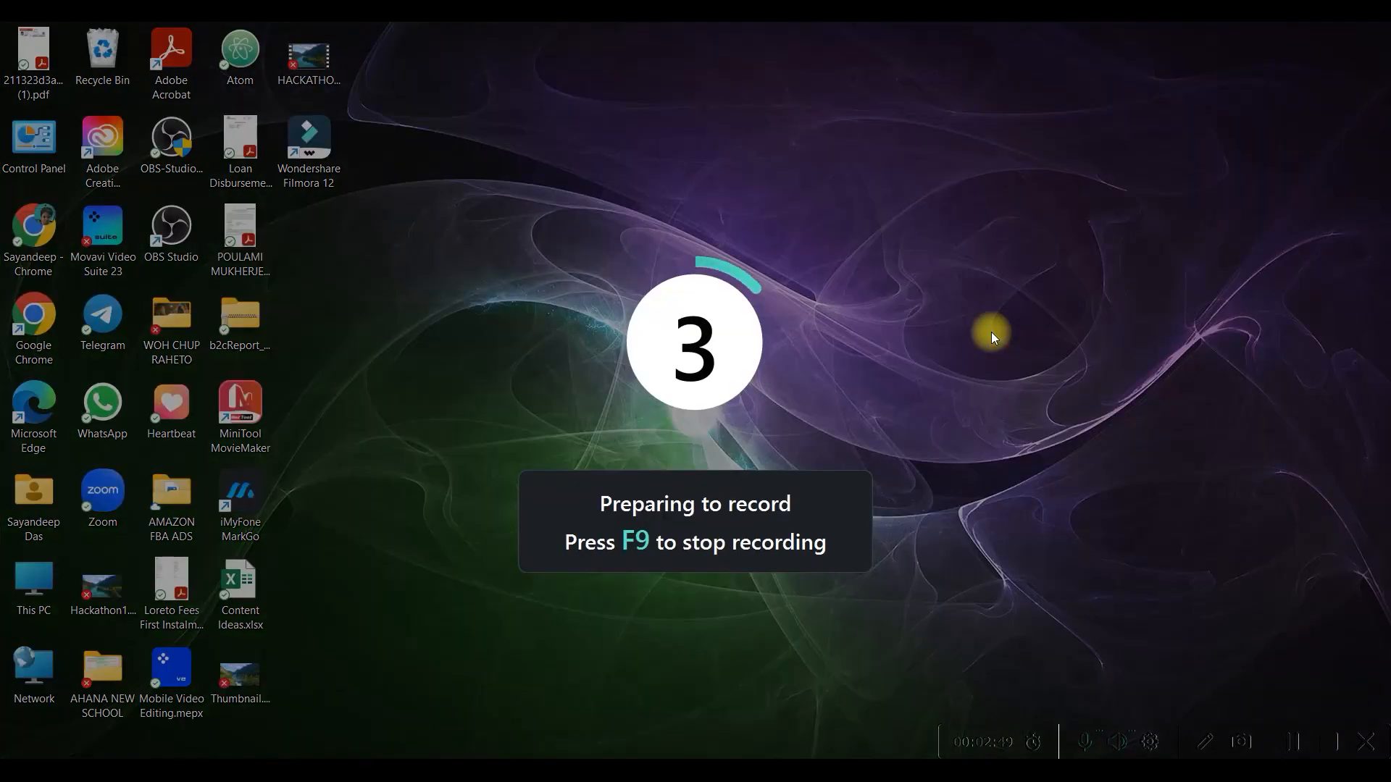